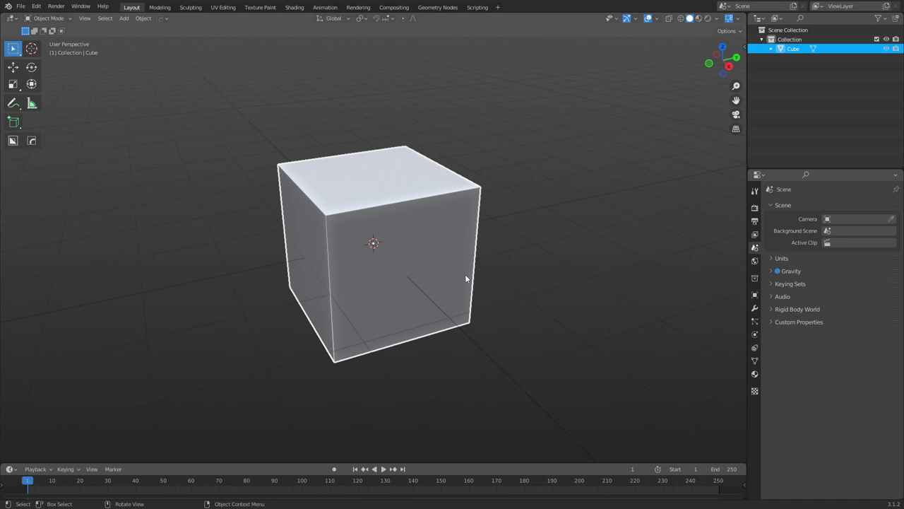
Delete the default cube and add a mesh plane in its place.
{"action": "scroll", "coordinate": [396, 280], "scroll_direction": "up", "scroll_amount": 1}
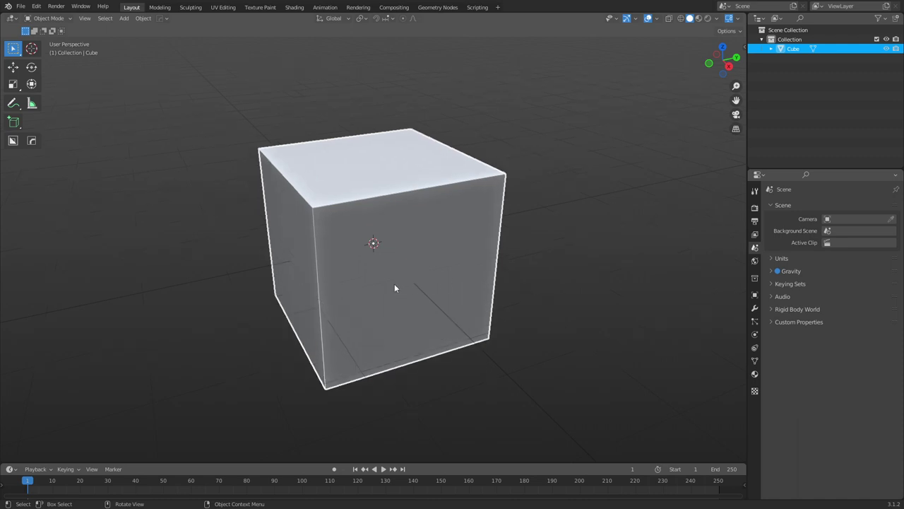
{"action": "middle_click_drag", "start_coordinate": [382, 290], "coordinate": [393, 299]}
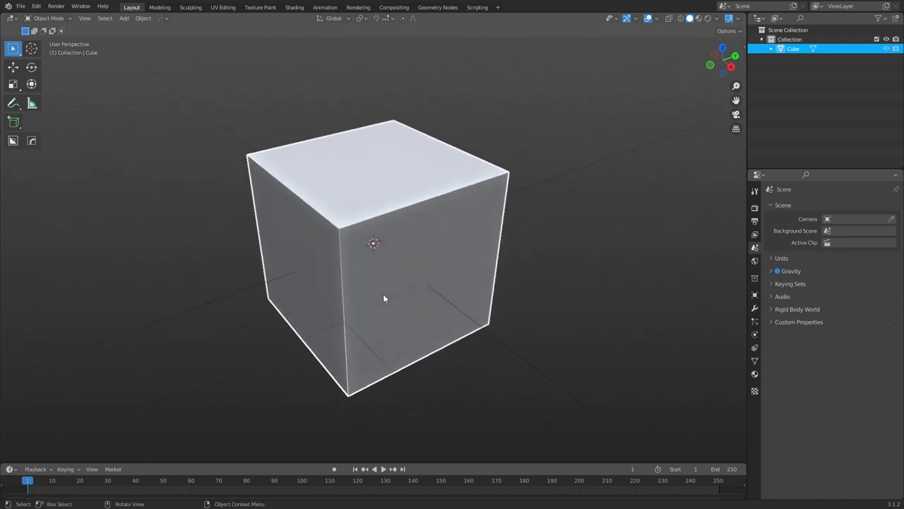
{"action": "key", "text": "x"}
{"action": "left_click", "coordinate": [383, 296]}
{"action": "key", "text": "shift+a"}
{"action": "mouse_move", "coordinate": [383, 294]}
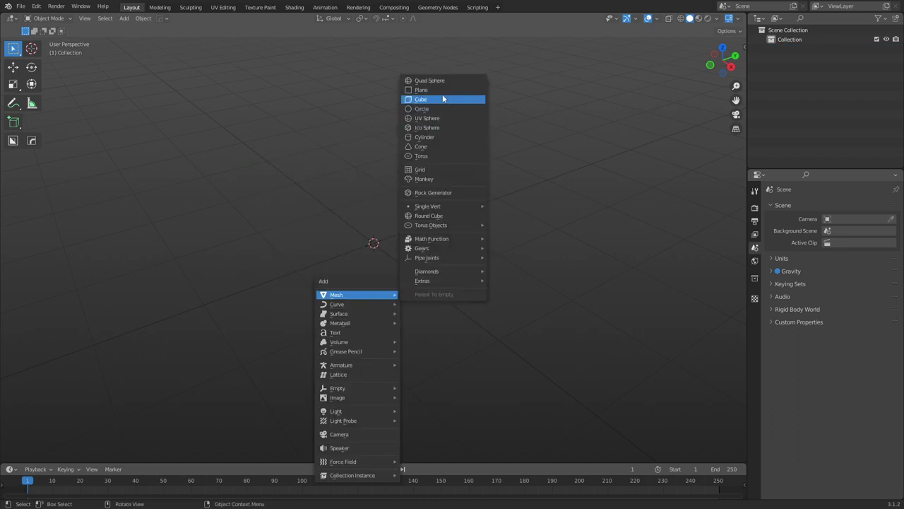
{"action": "left_click", "coordinate": [439, 90]}
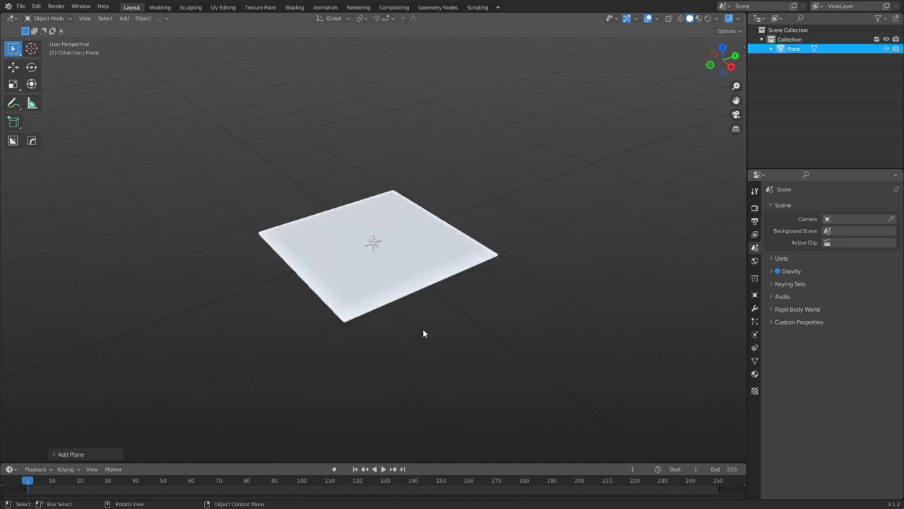
Extrude the plane's face about 0.02 m upward into a very thin slab and inspect its thickness.
{"action": "middle_click_drag", "start_coordinate": [424, 329], "coordinate": [397, 323]}
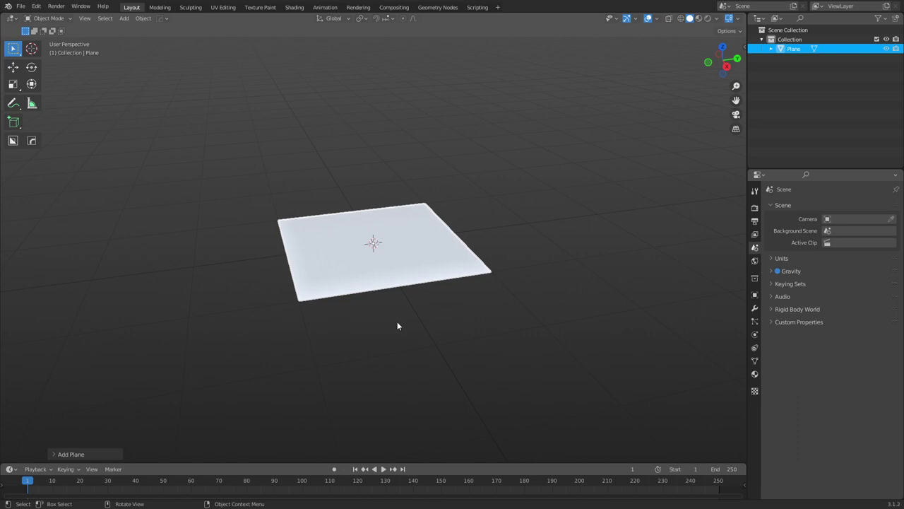
{"action": "scroll", "coordinate": [397, 323], "scroll_direction": "up", "scroll_amount": 2}
{"action": "key", "text": "ctrl+Tab"}
{"action": "left_click", "coordinate": [438, 325]}
{"action": "key", "text": "e"}
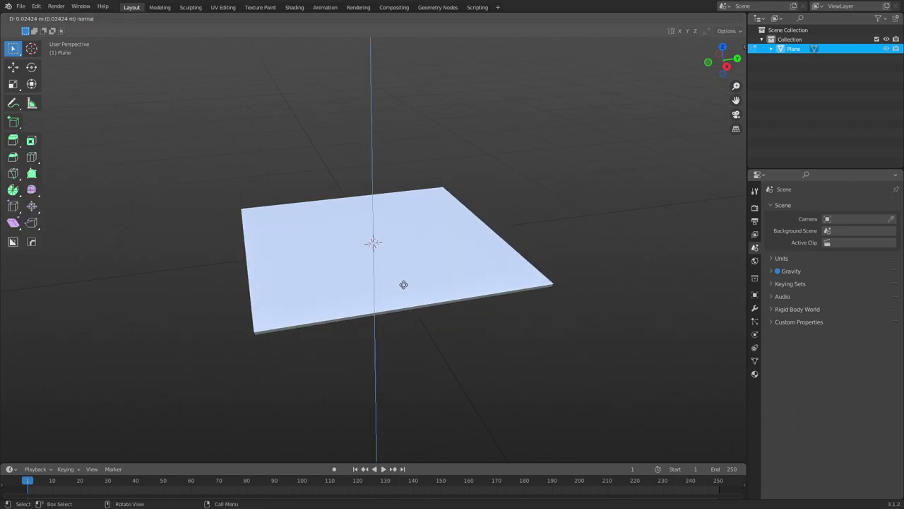
{"action": "left_click", "coordinate": [406, 288]}
{"action": "key", "text": "ctrl+Tab"}
{"action": "left_click", "coordinate": [378, 300]}
{"action": "middle_click_drag", "start_coordinate": [436, 357], "coordinate": [401, 330]}
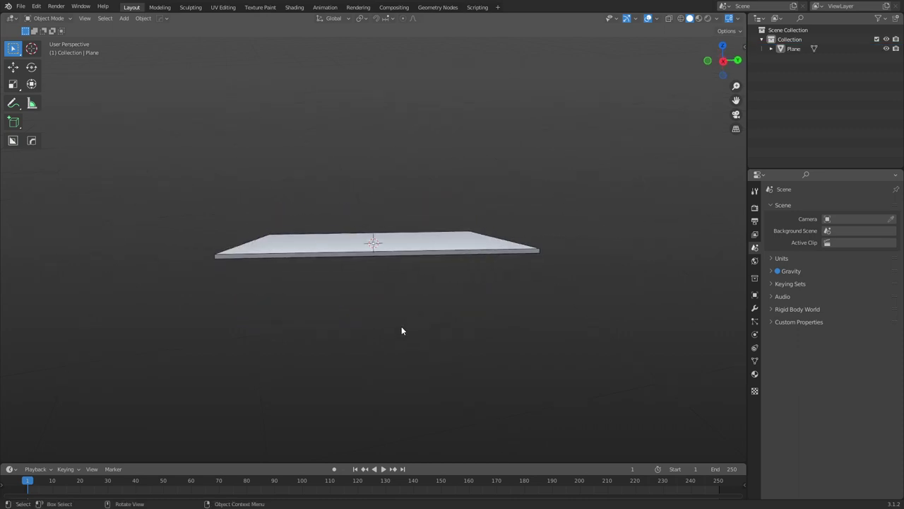
{"action": "middle_click_drag", "start_coordinate": [360, 298], "coordinate": [334, 250]}
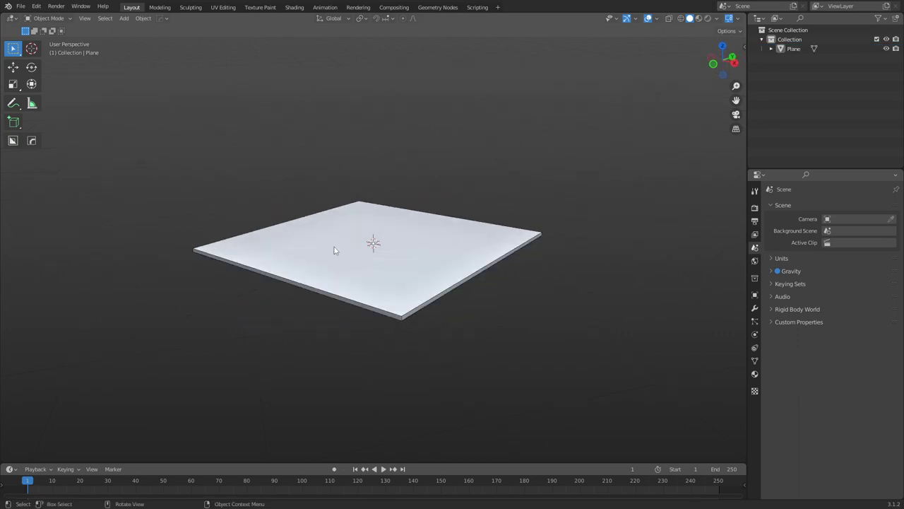
Undo the thin extrusion, extrude the plane's face upward along Z into a thicker floor slab, and return to object mode.
{"action": "left_click", "coordinate": [459, 281], "text": "ctrl"}
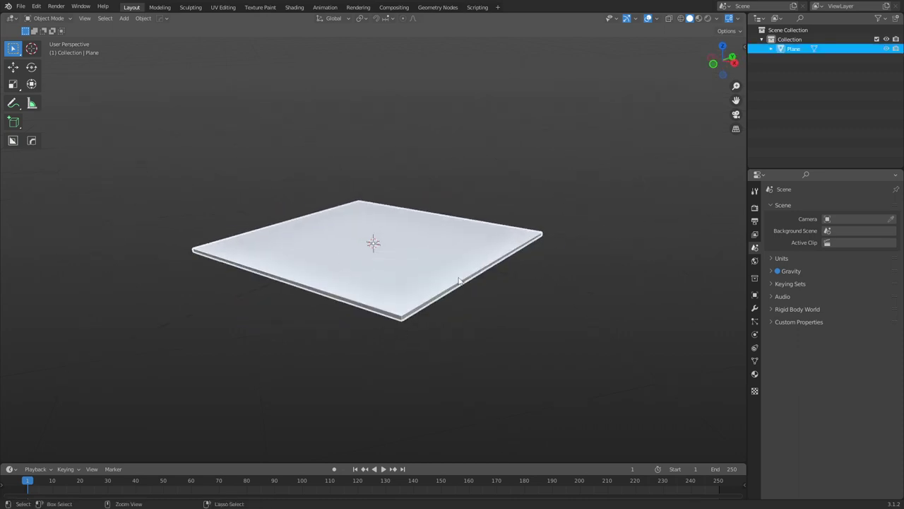
{"action": "key", "text": "Tab"}
{"action": "middle_click_drag", "start_coordinate": [456, 283], "coordinate": [423, 302]}
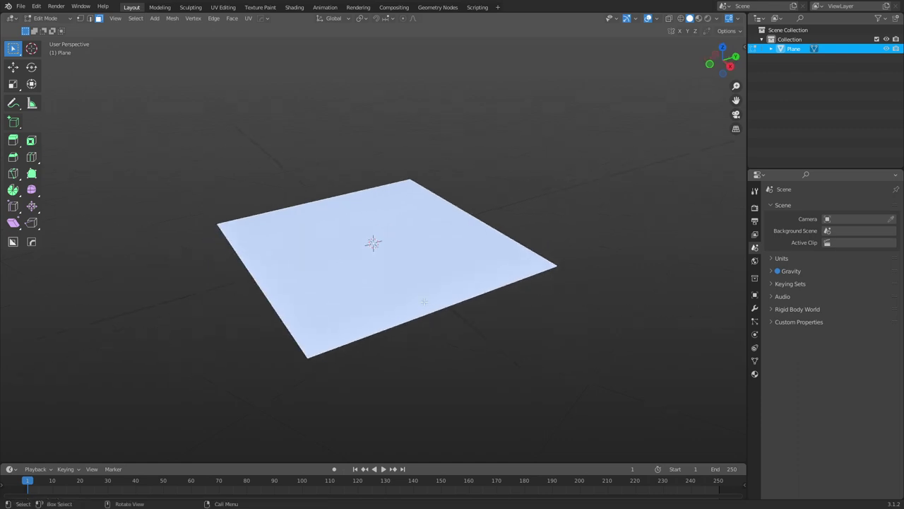
{"action": "key", "text": "g"}
{"action": "key", "text": "z"}
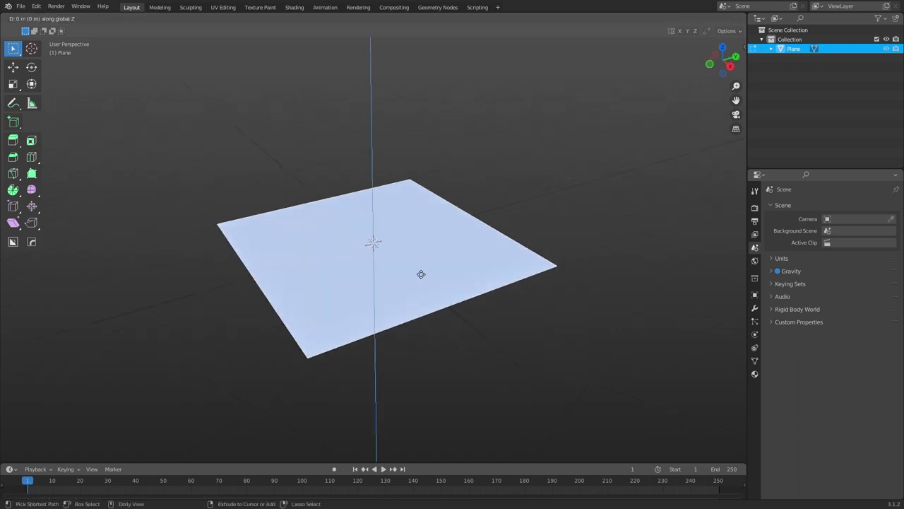
{"action": "left_click", "coordinate": [418, 223]}
{"action": "key", "text": "ctrl+Tab"}
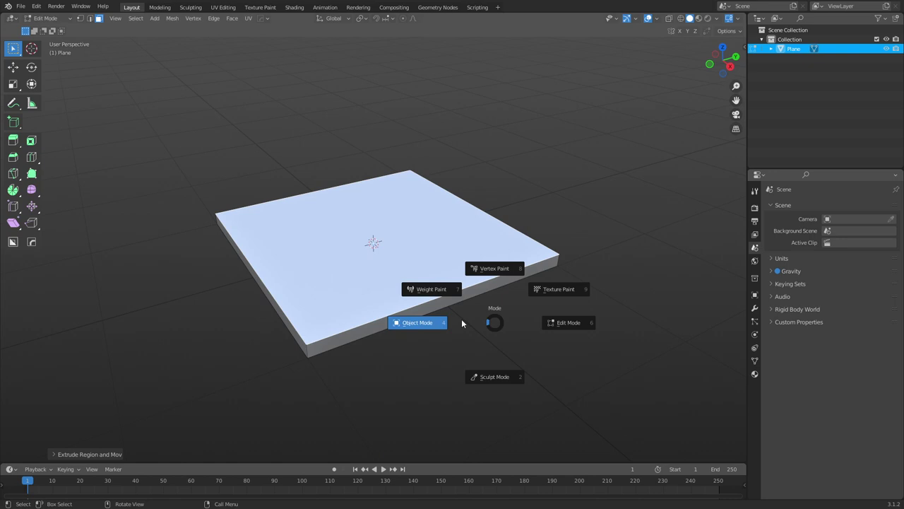
{"action": "key", "text": "KP_3"}
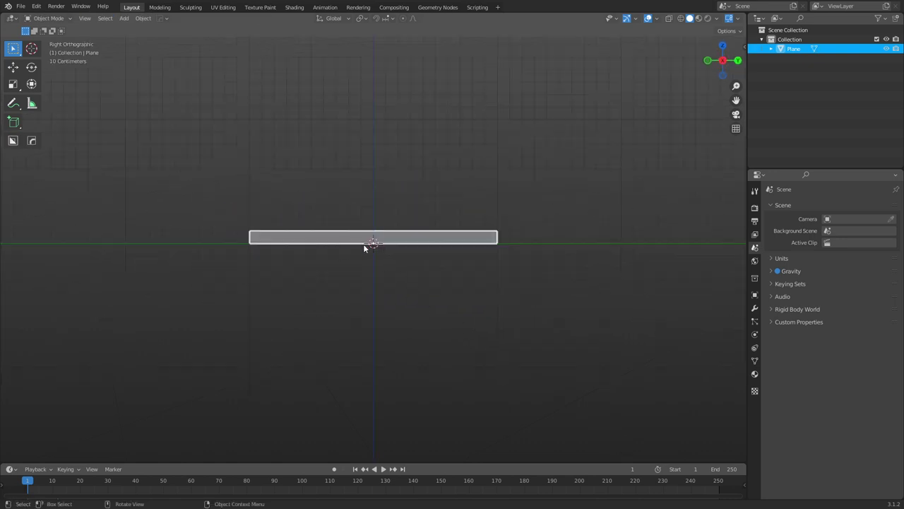
{"action": "middle_click_drag", "start_coordinate": [407, 245], "coordinate": [436, 287]}
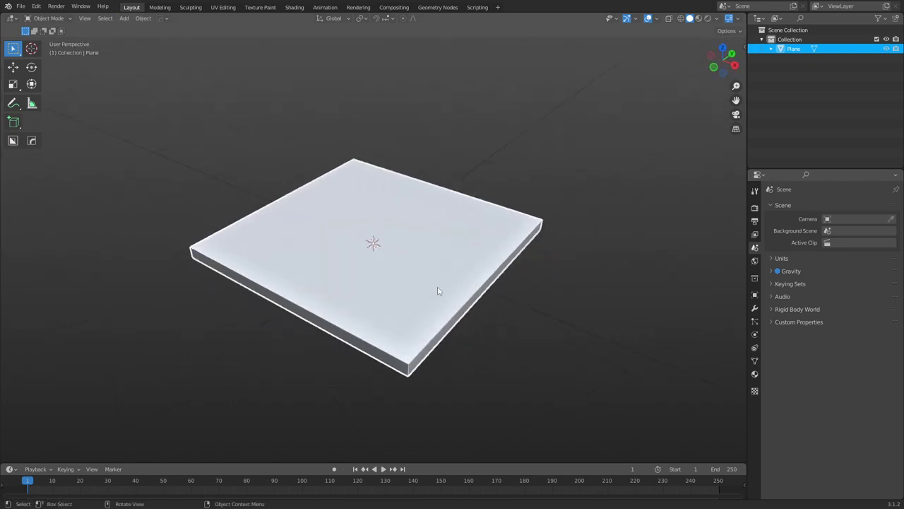
Add a second plane at the floor slab's location and raise its edge on the negative X side 3 m along Z.
{"action": "key", "text": "shift+a"}
{"action": "left_click", "coordinate": [512, 266]}
{"action": "scroll", "coordinate": [466, 275], "scroll_direction": "down", "scroll_amount": 3}
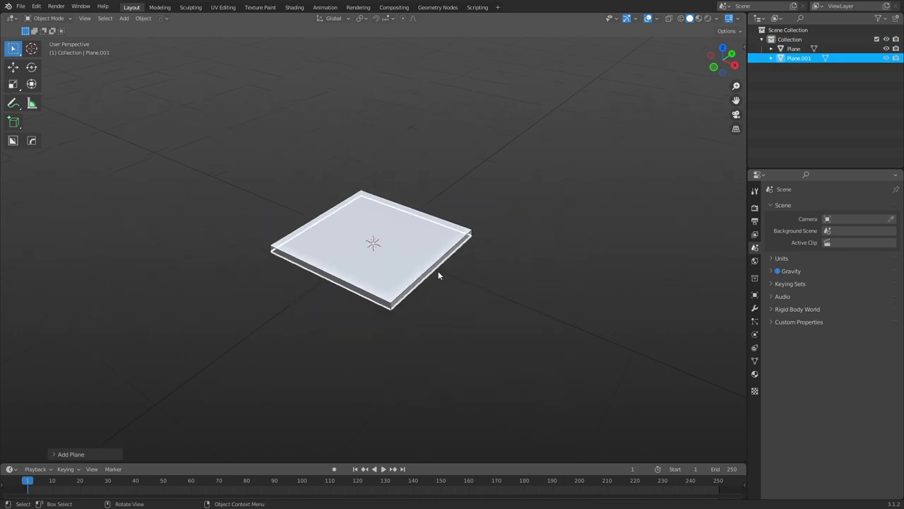
{"action": "key", "text": "ctrl+Tab"}
{"action": "left_click", "coordinate": [468, 273]}
{"action": "left_click", "coordinate": [283, 234]}
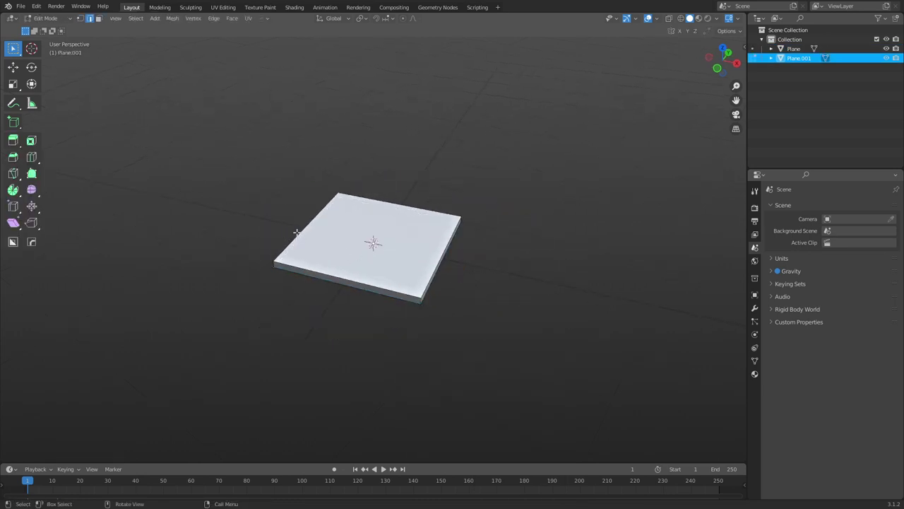
{"action": "key", "text": "g"}
{"action": "key", "text": "z"}
{"action": "left_click", "coordinate": [346, 62]}
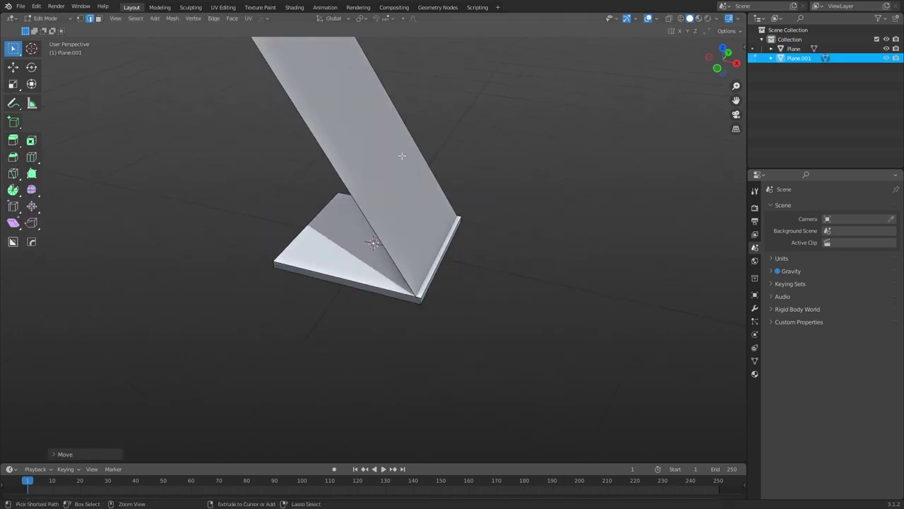
Move the plane's lower edge along X until it sits directly beneath the raised edge, making the plane a vertical wall.
{"action": "left_click", "coordinate": [431, 274]}
{"action": "key", "text": "g"}
{"action": "key", "text": "y"}
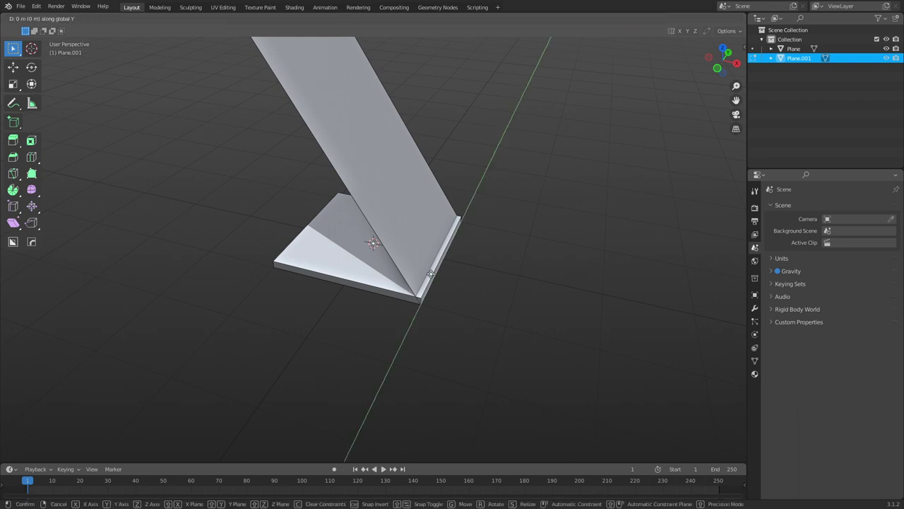
{"action": "key", "text": "x"}
{"action": "left_click", "coordinate": [337, 264]}
Add a centred vertical loop cut to the wall in the right side view.
{"action": "key", "text": "KP_3"}
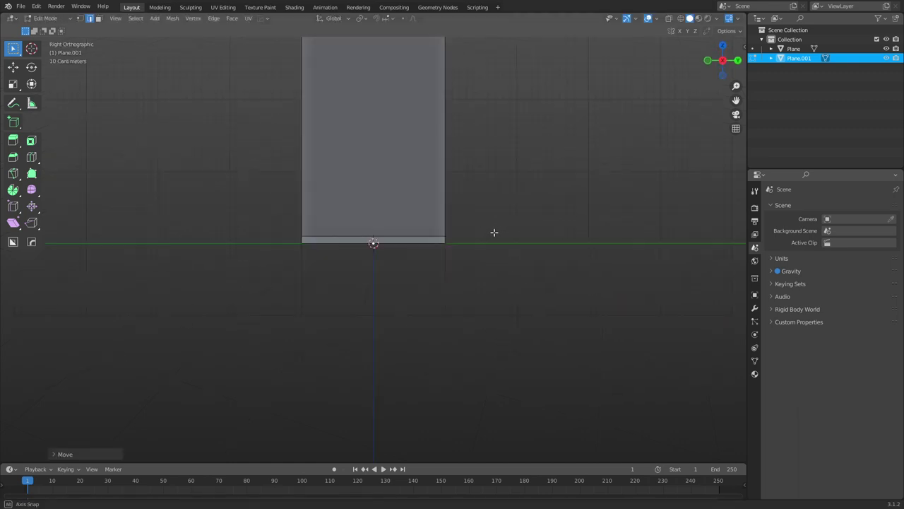
{"action": "middle_click_drag", "start_coordinate": [461, 237], "coordinate": [466, 288], "text": "shift"}
{"action": "key", "text": "ctrl+r"}
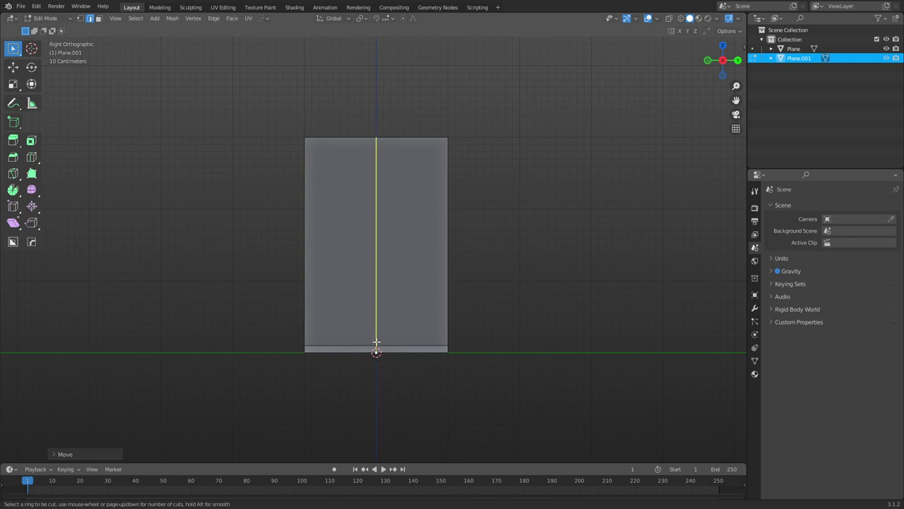
{"action": "left_click", "coordinate": [376, 345]}
{"action": "right_click", "coordinate": [375, 344]}
Bevel the wall's centre edge using the Width type with a width of 1.2 m.
{"action": "key", "text": "ctrl+b"}
{"action": "left_click", "coordinate": [260, 399]}
{"action": "left_click", "coordinate": [81, 458]}
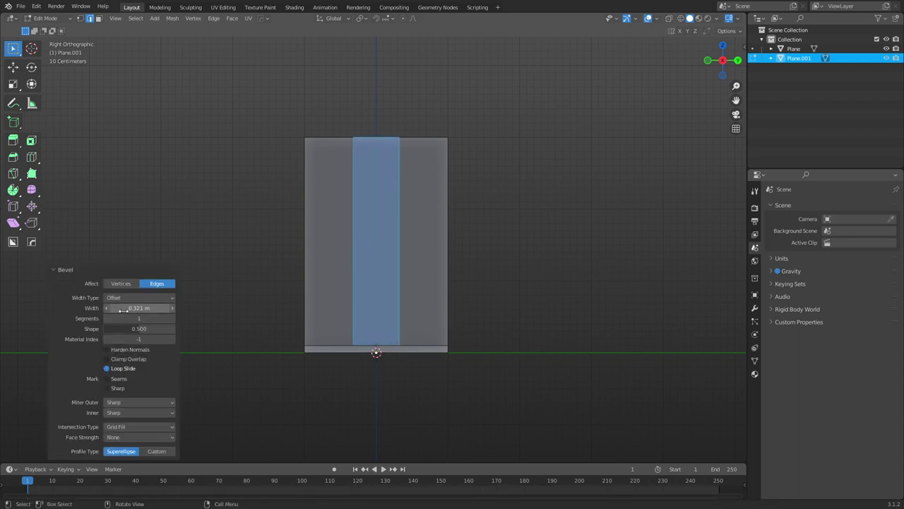
{"action": "left_click", "coordinate": [139, 297]}
{"action": "left_click", "coordinate": [130, 308]}
{"action": "left_click", "coordinate": [151, 309]}
{"action": "type", "text": "1"}
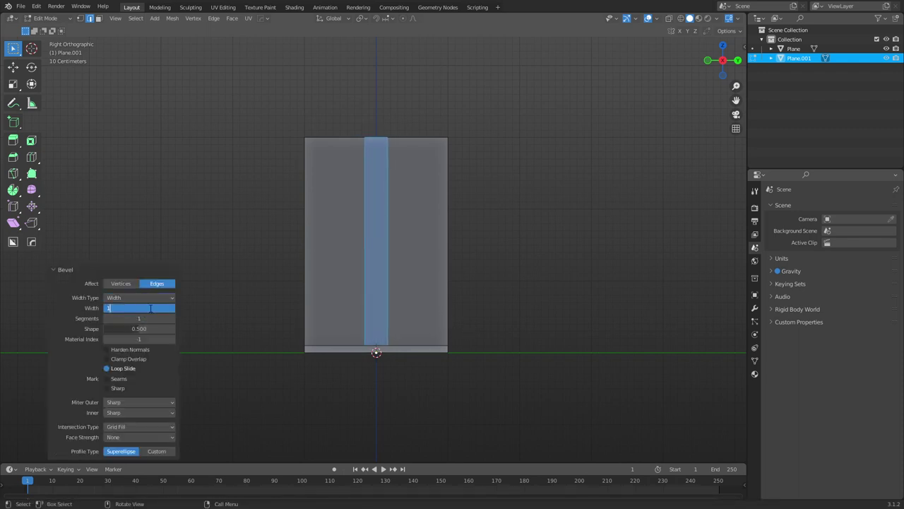
{"action": "type", "text": ".2"}
{"action": "key", "text": "Return"}
Add a horizontal loop cut across the upper part of the wall and set its Z position to 2.3 m.
{"action": "key", "text": "ctrl+r"}
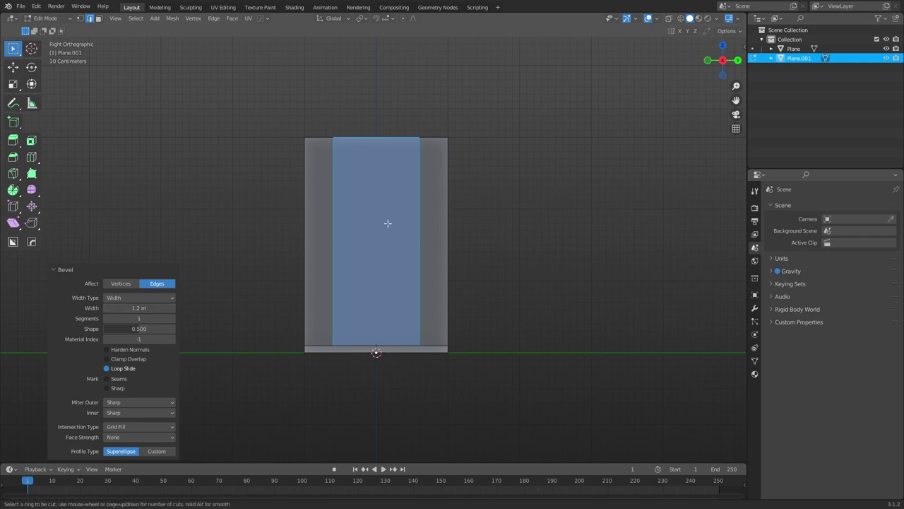
{"action": "left_click", "coordinate": [335, 258]}
{"action": "left_click", "coordinate": [335, 196]}
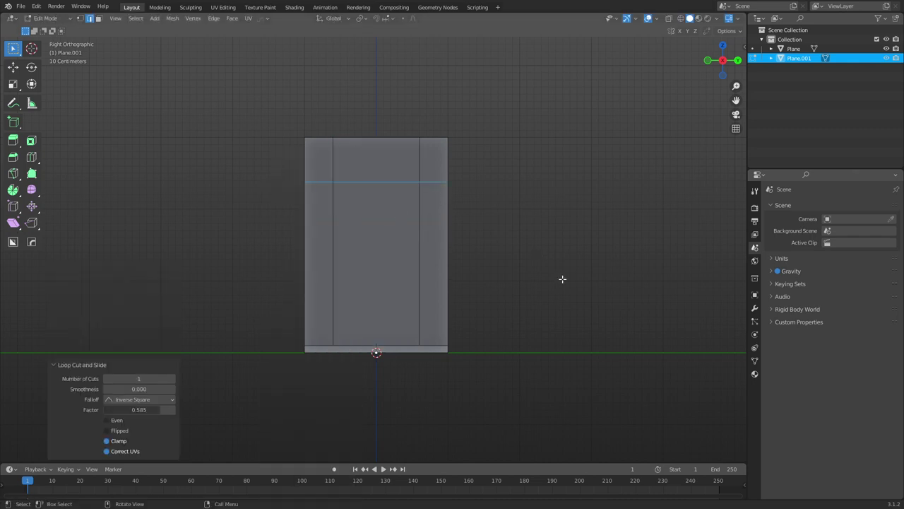
{"action": "key", "text": "n"}
{"action": "left_click", "coordinate": [718, 86]}
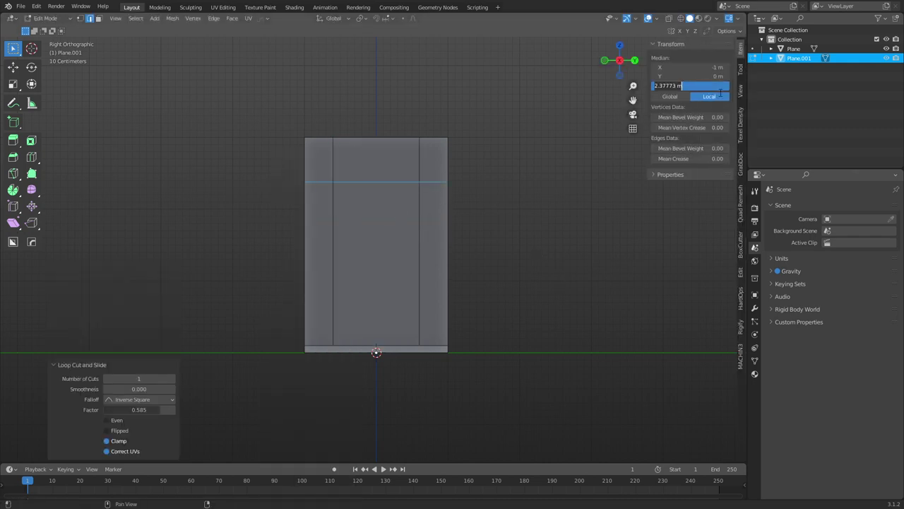
{"action": "type", "text": "2.3"}
{"action": "key", "text": "Return"}
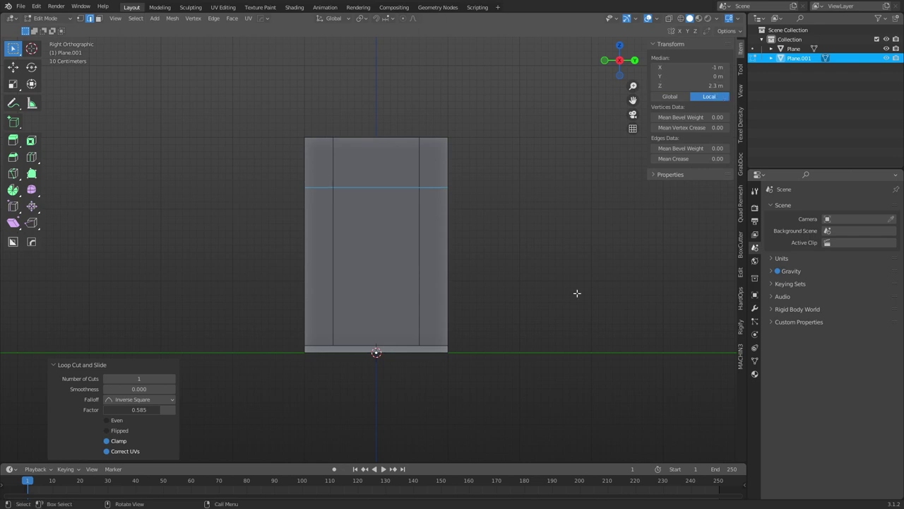
Delete the wall's central face below the horizontal cut to open a doorway, and leave the wall selected in object mode.
{"action": "left_click", "coordinate": [292, 240]}
{"action": "left_click", "coordinate": [375, 237]}
{"action": "key", "text": "x"}
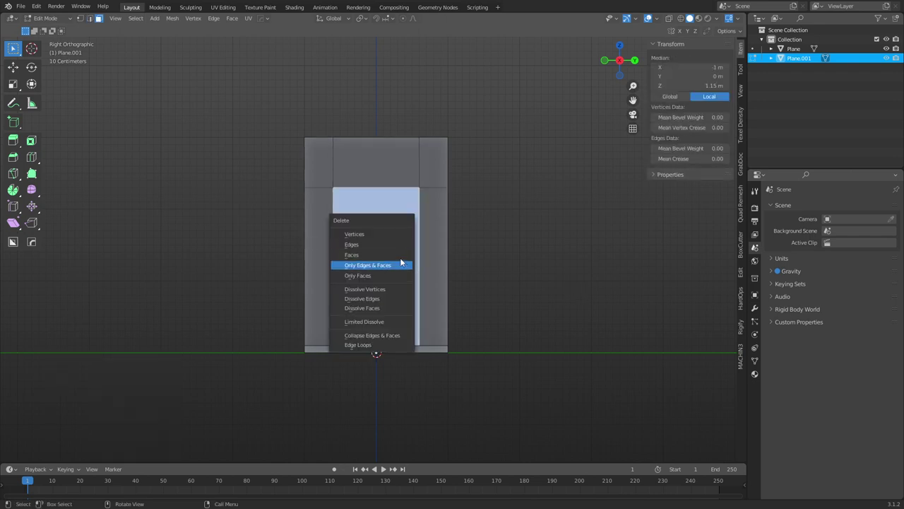
{"action": "left_click", "coordinate": [403, 253]}
{"action": "key", "text": "Tab"}
{"action": "middle_click_drag", "start_coordinate": [422, 312], "coordinate": [468, 321]}
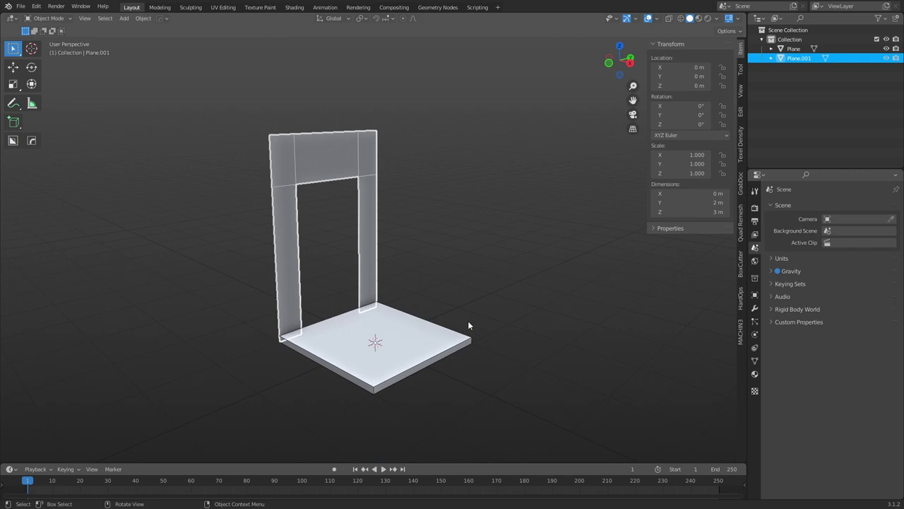
{"action": "left_click", "coordinate": [432, 293]}
{"action": "left_click", "coordinate": [370, 261]}
{"action": "middle_click_drag", "start_coordinate": [372, 311], "coordinate": [419, 300]}
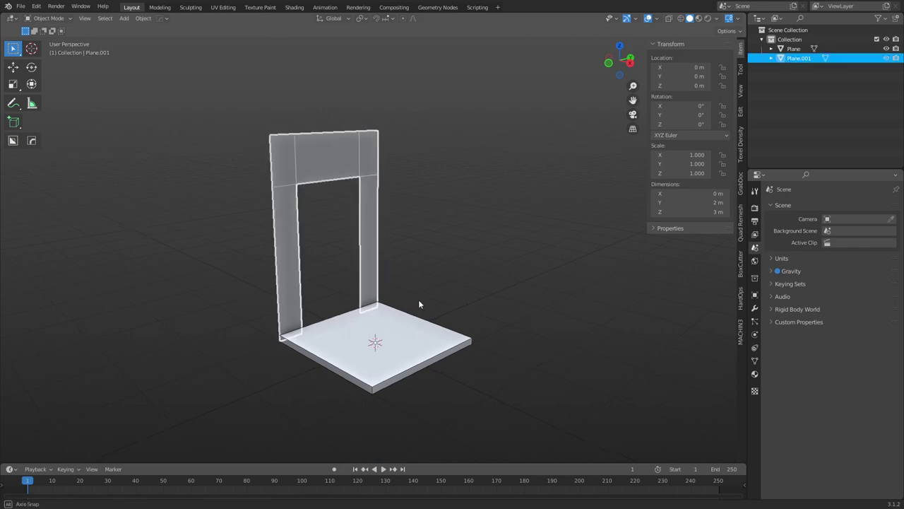
Select the row of wall vertices level with the top of the doorway opening in edit mode.
{"action": "key", "text": "KP_3"}
{"action": "key", "text": "Tab"}
{"action": "left_click_drag", "start_coordinate": [252, 223], "coordinate": [506, 175]}
{"action": "key", "text": "g"}
{"action": "key", "text": "z"}
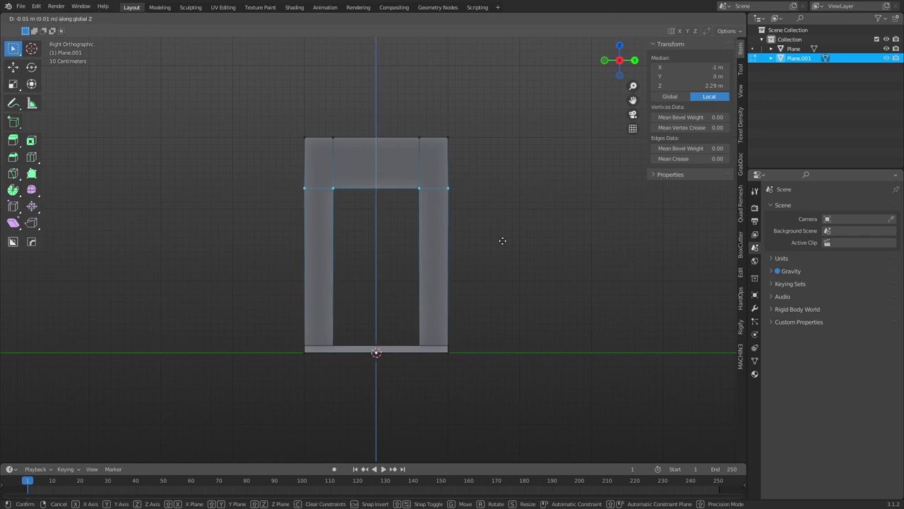
{"action": "right_click", "coordinate": [504, 215]}
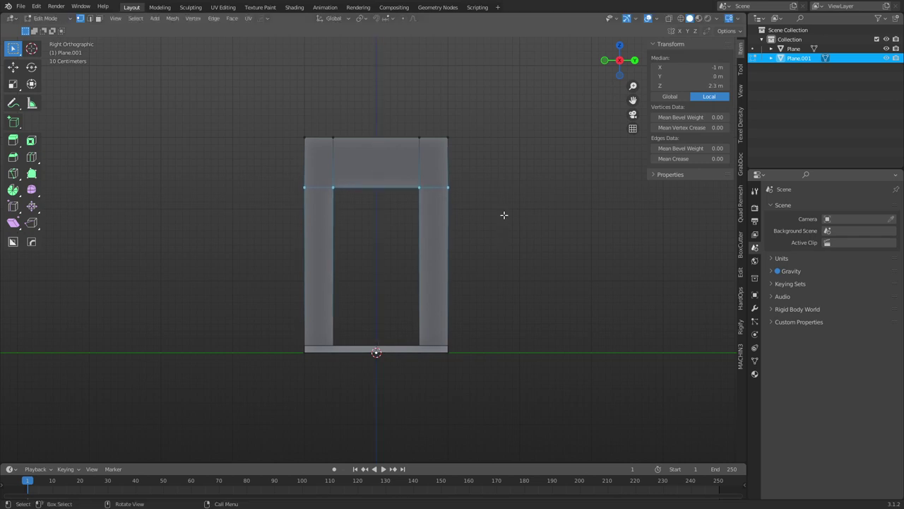
Raise the selected doorway-top vertices 0.1 m along Z and return the wall to object mode.
{"action": "type", "text": "gz0.1"}
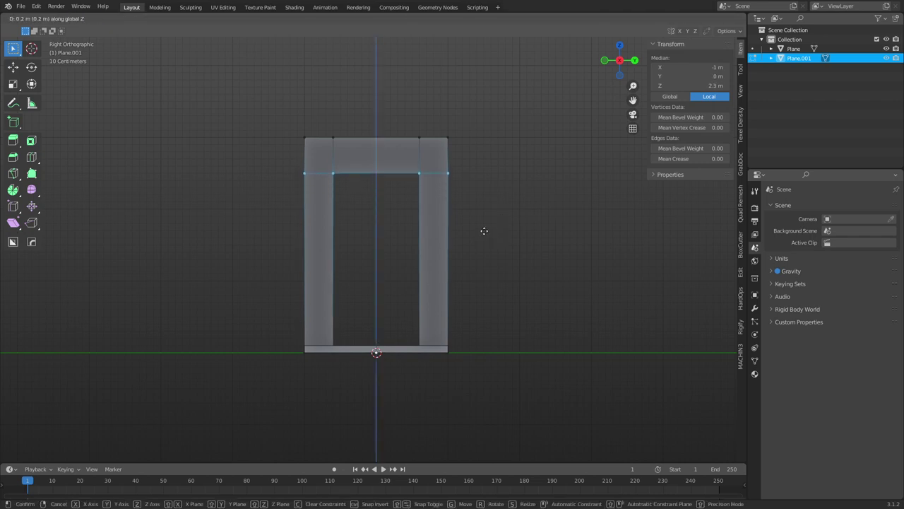
{"action": "key", "text": "Return"}
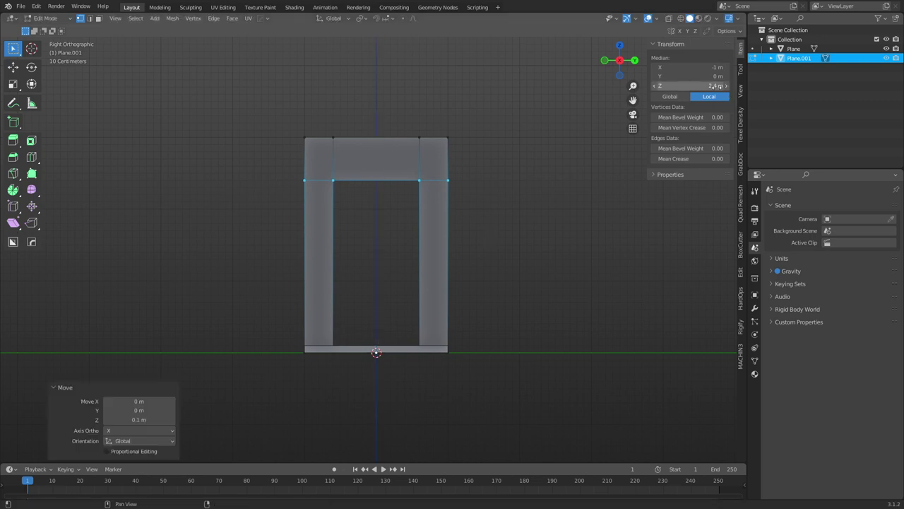
{"action": "scroll", "coordinate": [511, 241], "scroll_direction": "up", "scroll_amount": 2}
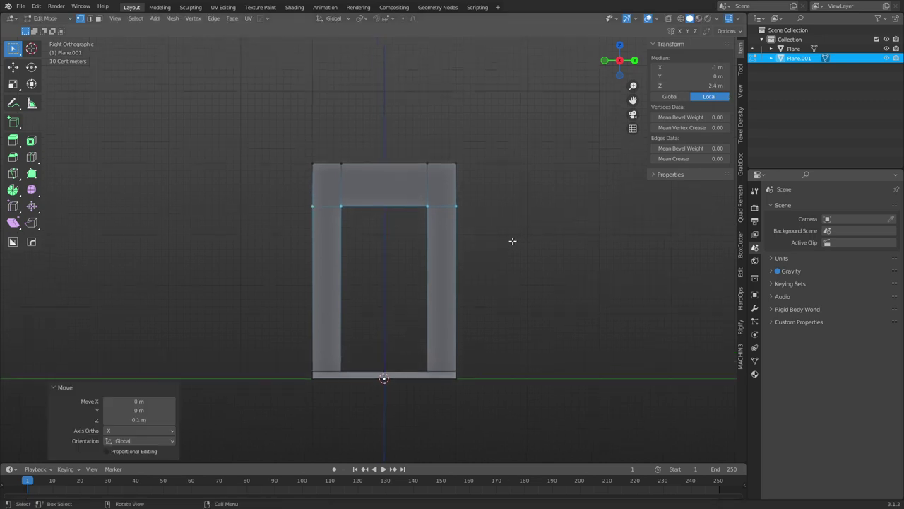
{"action": "key", "text": "ctrl+Tab"}
{"action": "left_click", "coordinate": [479, 248]}
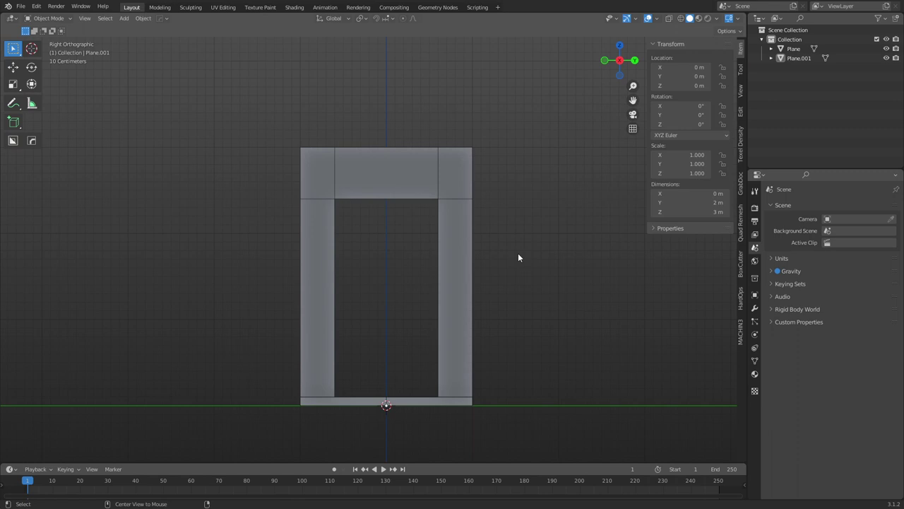
{"action": "middle_click_drag", "start_coordinate": [518, 253], "coordinate": [472, 279]}
{"action": "left_click", "coordinate": [391, 293]}
{"action": "key", "text": "ctrl+Tab"}
{"action": "left_click", "coordinate": [429, 286]}
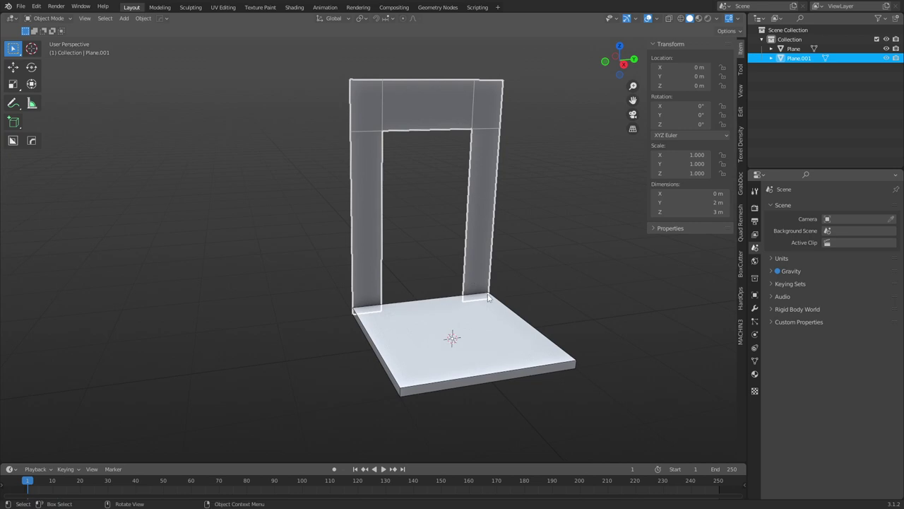
{"action": "middle_click_drag", "start_coordinate": [530, 308], "coordinate": [442, 319]}
{"action": "left_click", "coordinate": [515, 293]}
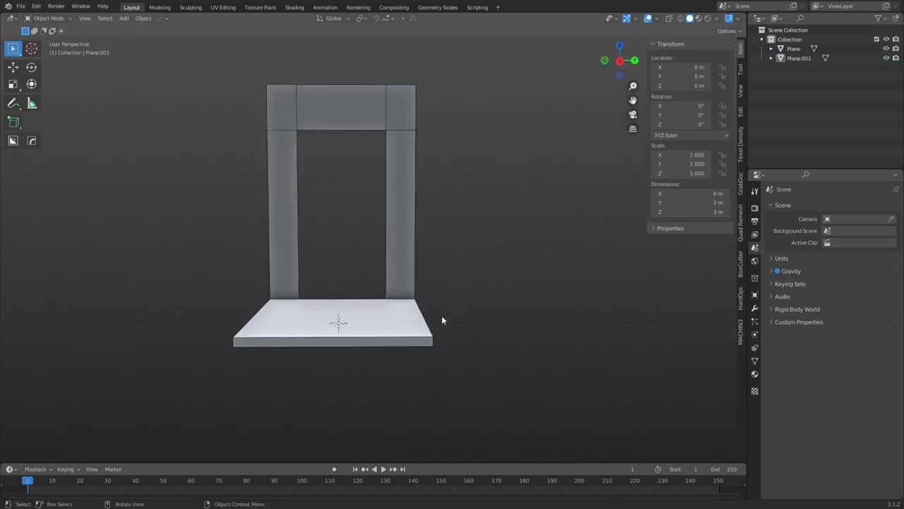
Extrude the floor slab's upper side edge at its +Y end 0.15 m up along Z to form a riser.
{"action": "left_click", "coordinate": [381, 337]}
{"action": "key", "text": "ctrl+Tab"}
{"action": "left_click", "coordinate": [421, 336]}
{"action": "type", "text": "e"}
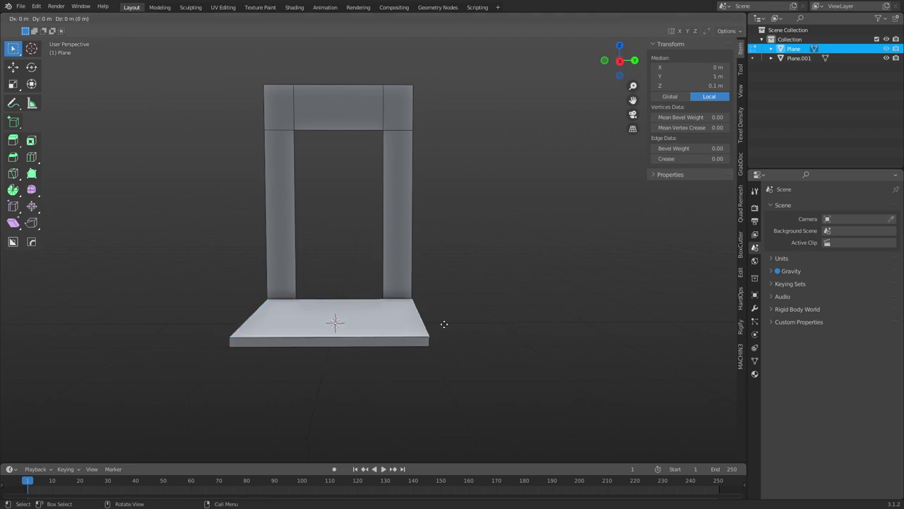
{"action": "type", "text": "0.2"}
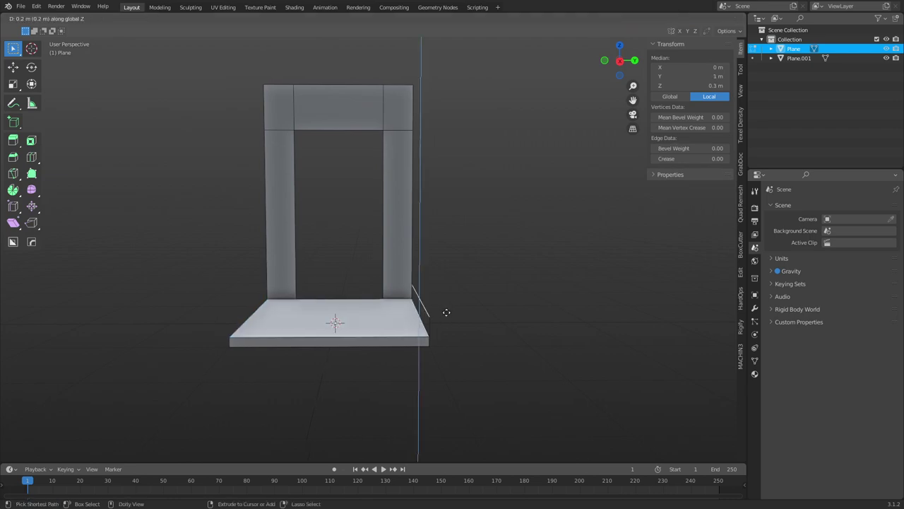
{"action": "key", "text": "Return"}
{"action": "left_click", "coordinate": [153, 420]}
{"action": "type", "text": "0"}
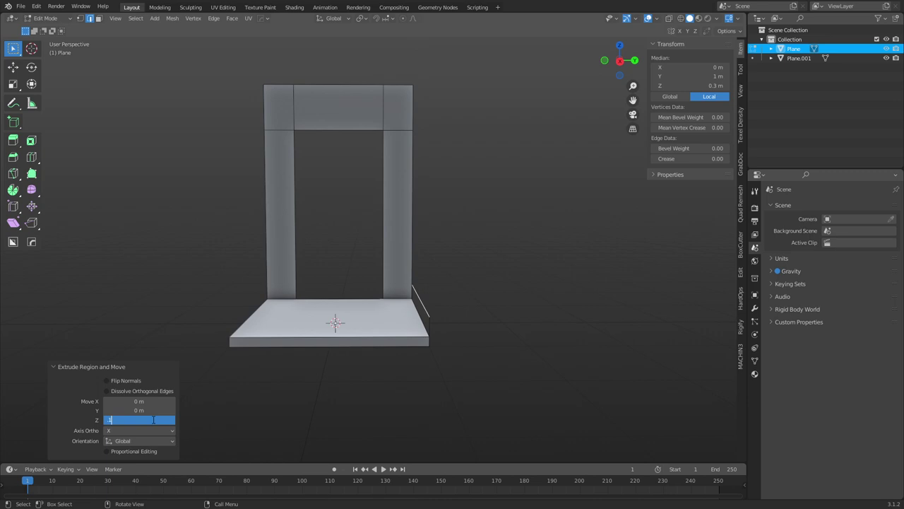
{"action": "type", "text": ".15"}
{"action": "key", "text": "Return"}
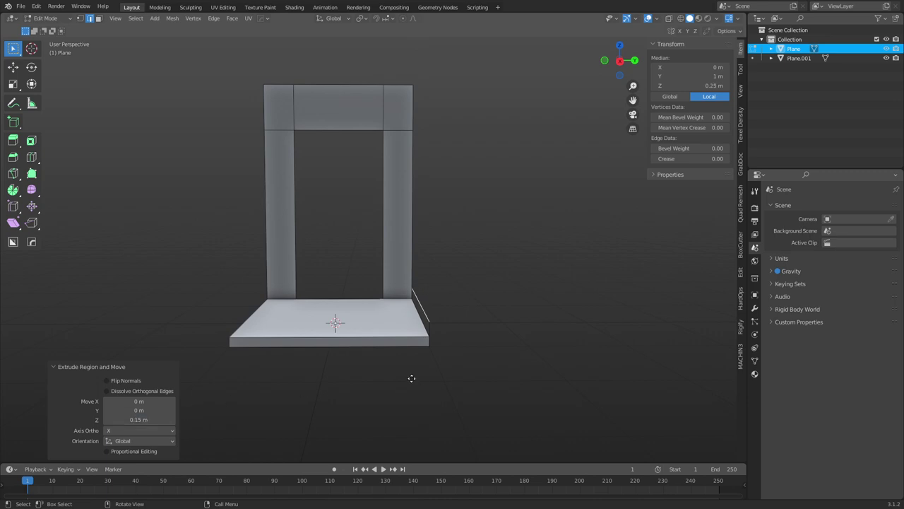
Extend the riser's top edge 0.3 m outward along Y to form the stair tread.
{"action": "key", "text": "g"}
{"action": "key", "text": "y"}
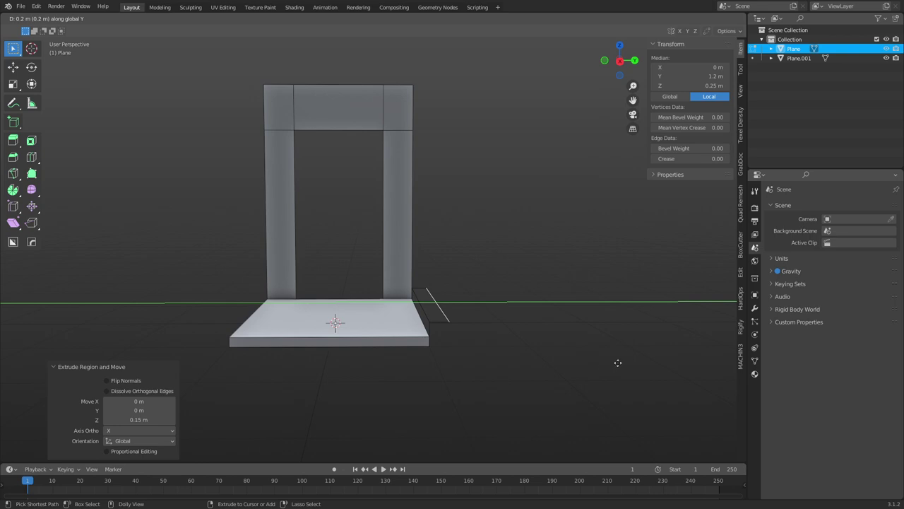
{"action": "left_click", "coordinate": [641, 362], "text": "ctrl"}
Separate the riser and tread faces from the floor slab into their own object and select it in object mode.
{"action": "middle_click_drag", "start_coordinate": [511, 375], "coordinate": [452, 363], "text": "shift"}
{"action": "key", "text": "3"}
{"action": "middle_click_drag", "start_coordinate": [379, 311], "coordinate": [423, 323]}
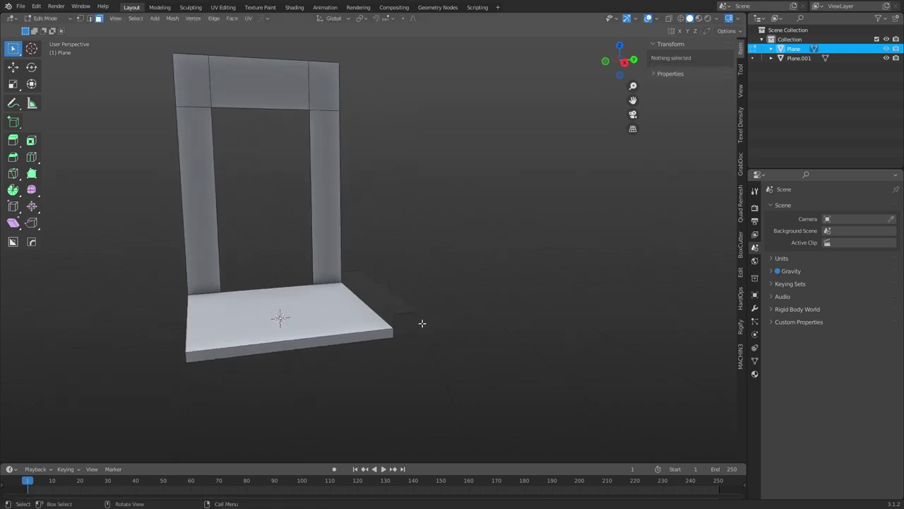
{"action": "left_click", "coordinate": [385, 306]}
{"action": "key", "text": "p"}
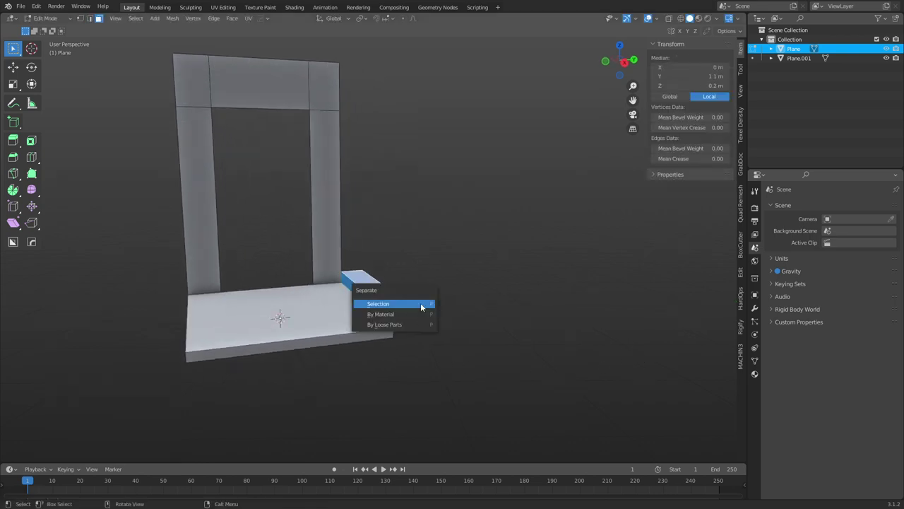
{"action": "left_click", "coordinate": [421, 306]}
{"action": "key", "text": "Tab"}
{"action": "left_click", "coordinate": [390, 314]}
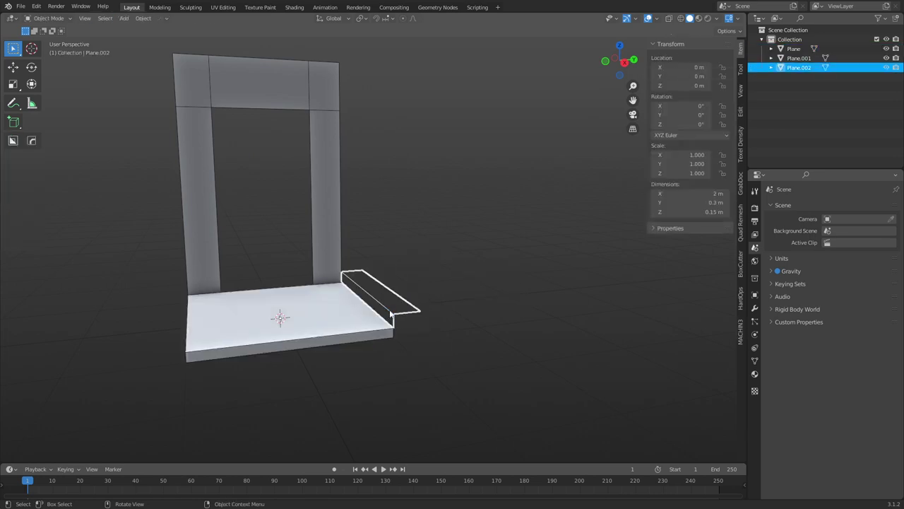
Set the stair step's object origin to its bottom corner vertex where it meets the floor near the wall.
{"action": "key", "text": "Tab"}
{"action": "key", "text": "ctrl+Tab"}
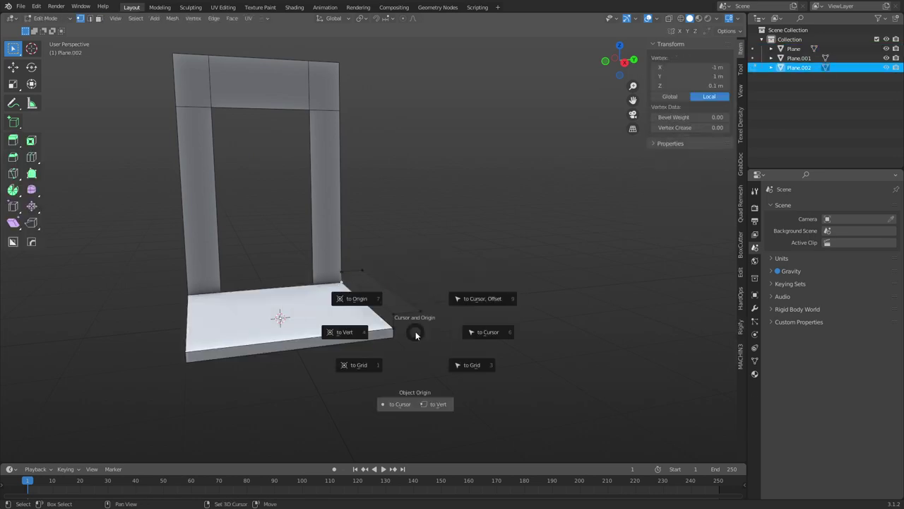
{"action": "left_click", "coordinate": [438, 402]}
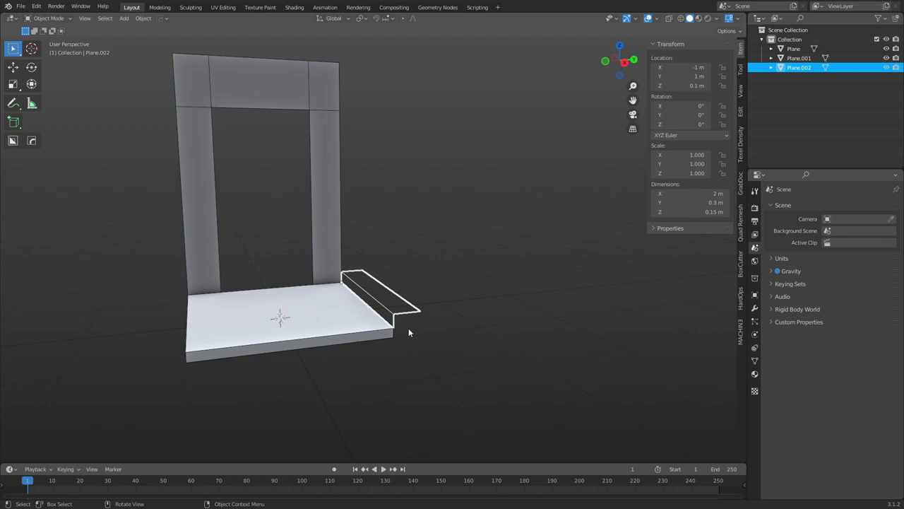
Open the stair step in edit mode and apply the vertex snapping preset.
{"action": "key", "text": "KP_3"}
{"action": "key", "text": "Tab"}
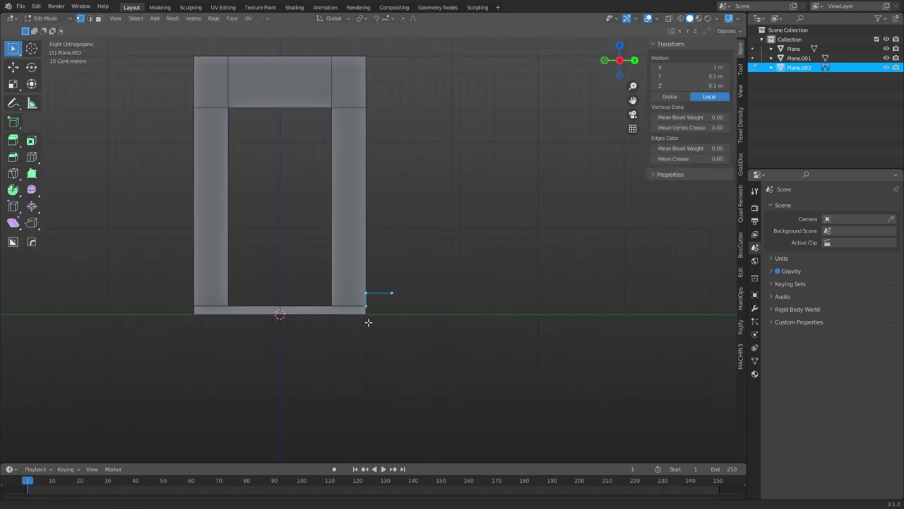
{"action": "middle_click_drag", "start_coordinate": [367, 319], "coordinate": [388, 333]}
{"action": "scroll", "coordinate": [388, 333], "scroll_direction": "up", "scroll_amount": 2}
{"action": "key", "text": "ctrl+shift+Tab"}
{"action": "left_click", "coordinate": [377, 349]}
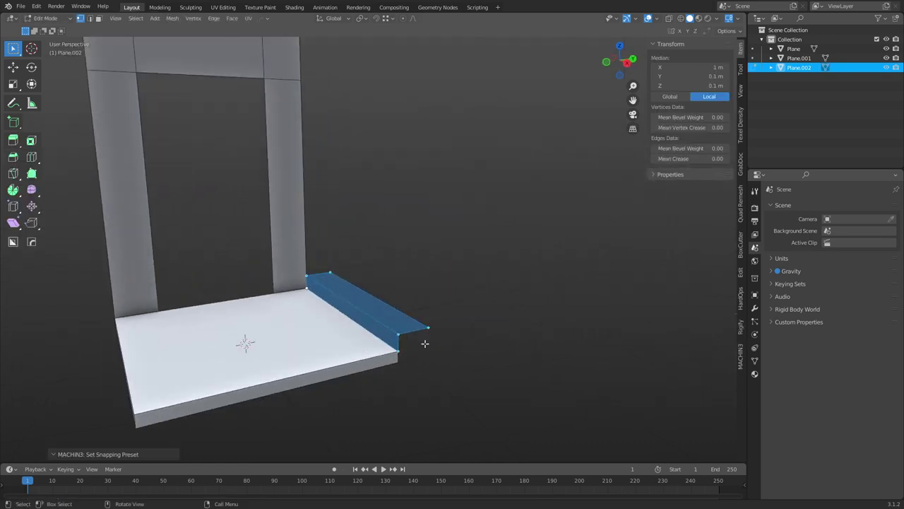
{"action": "key", "text": "g"}
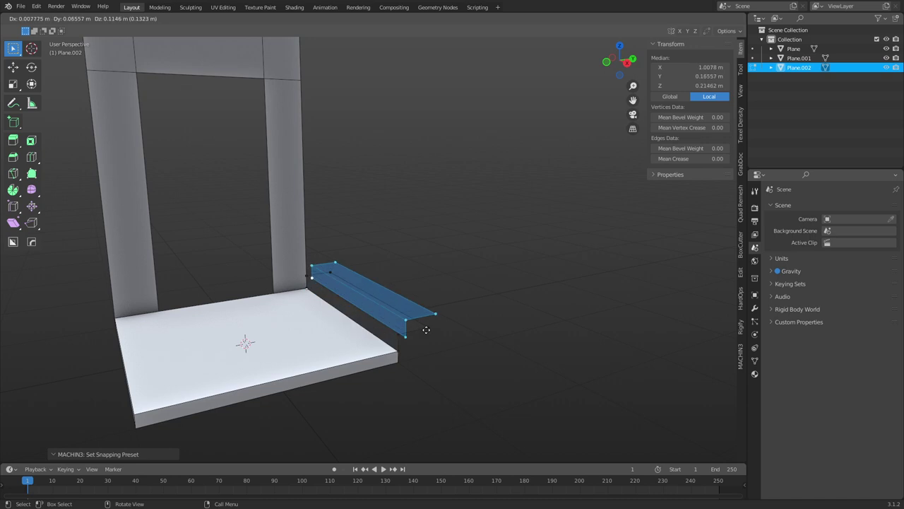
{"action": "left_click", "coordinate": [427, 329]}
{"action": "key", "text": "x"}
{"action": "left_click", "coordinate": [417, 313]}
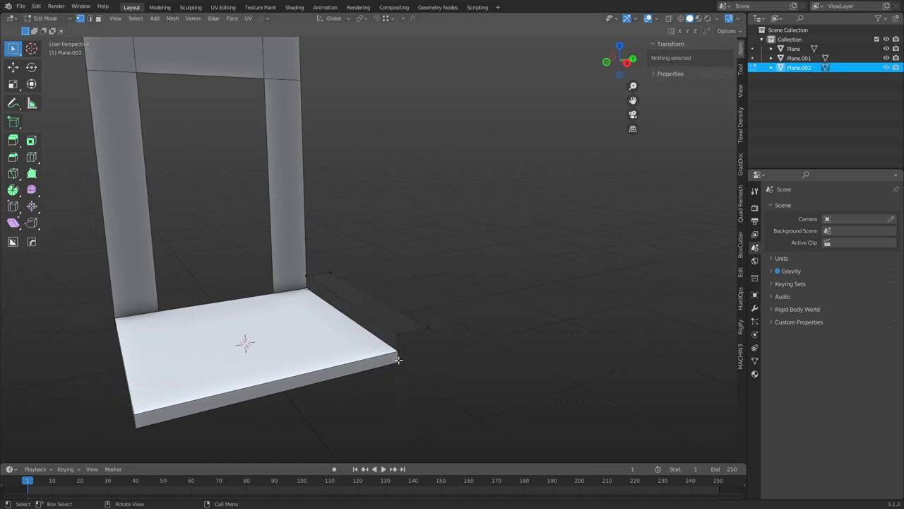
{"action": "key", "text": "ctrl+z"}
{"action": "key", "text": "g"}
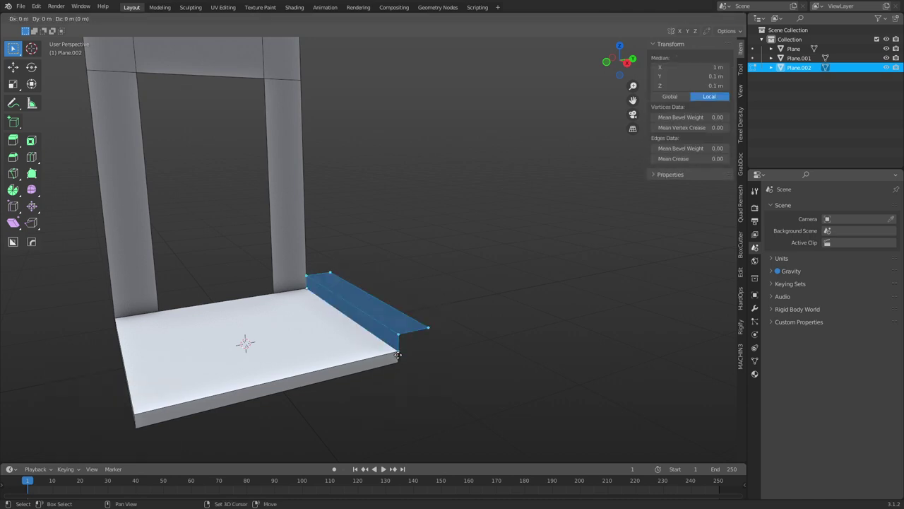
{"action": "left_click", "coordinate": [424, 323]}
{"action": "key", "text": "shift+d"}
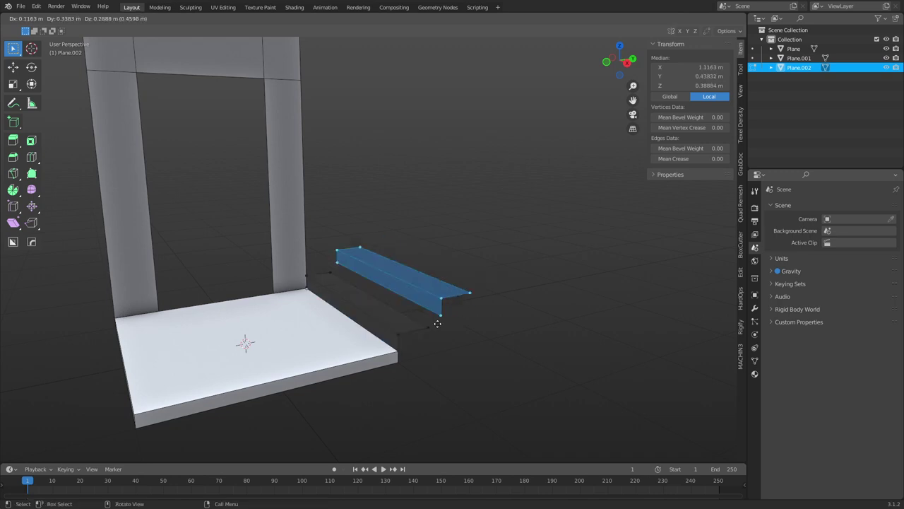
{"action": "right_click", "coordinate": [441, 319]}
{"action": "key", "text": "x"}
{"action": "left_click", "coordinate": [436, 329]}
Set snapping to use the active element and duplicate the whole step, offset 0.3 m along Y and 0.15 m along Z.
{"action": "left_click", "coordinate": [393, 20]}
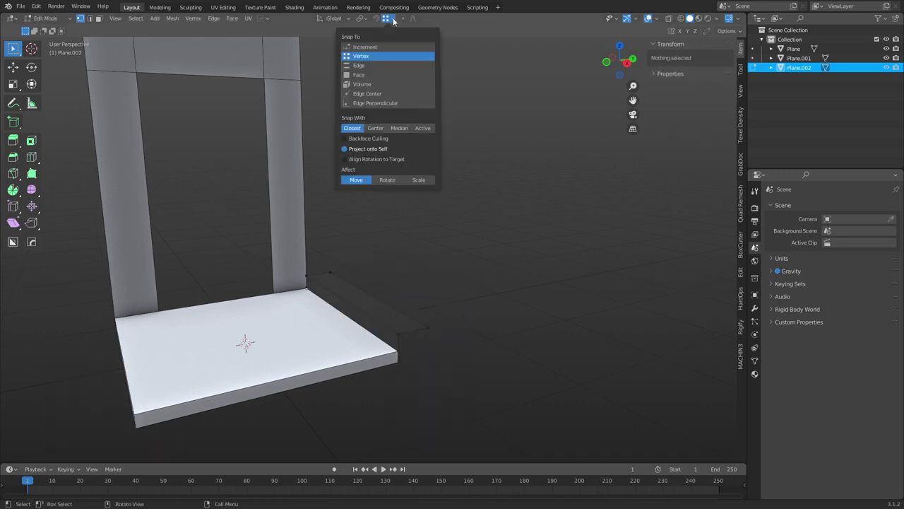
{"action": "left_click", "coordinate": [423, 128]}
{"action": "key", "text": "a"}
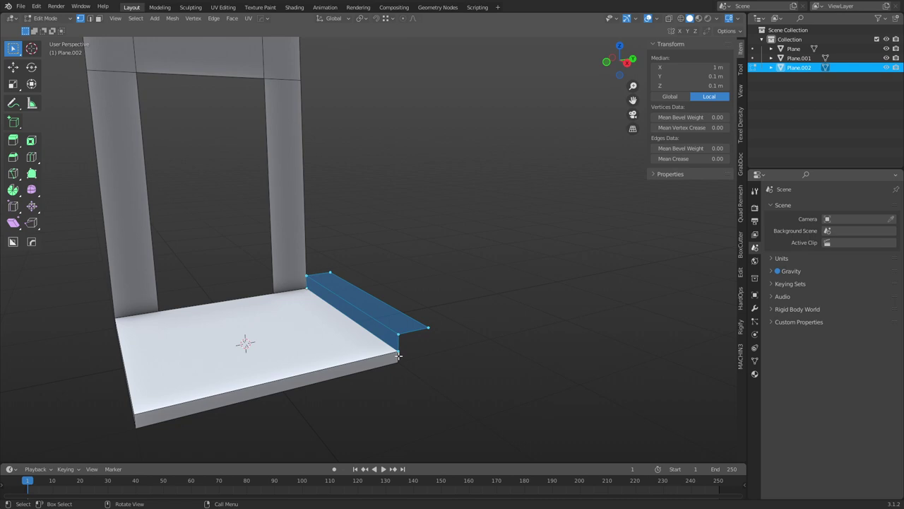
{"action": "key", "text": "g"}
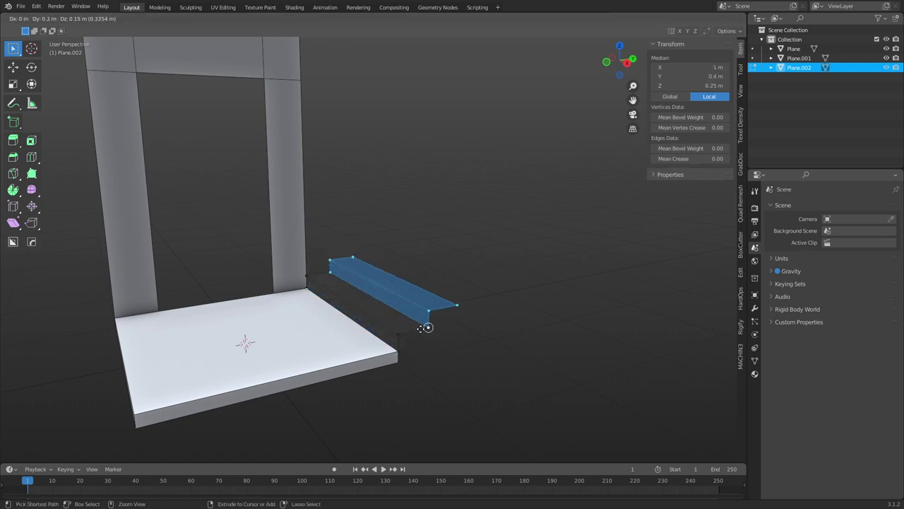
{"action": "left_click", "coordinate": [426, 326]}
Repeat the offset step duplication 18 times to build the full flight of stairs, and return to object mode with nothing selected.
{"action": "key", "text": "shift+r"}
{"action": "key", "text": "shift+r"}
{"action": "key", "text": "shift+r"}
{"action": "key", "text": "shift+r"}
{"action": "key", "text": "shift+r"}
{"action": "key", "text": "shift+r"}
{"action": "key", "text": "shift+r"}
{"action": "key", "text": "shift+r"}
{"action": "key", "text": "shift+r"}
{"action": "key", "text": "shift+r"}
{"action": "key", "text": "shift+r"}
{"action": "key", "text": "shift+r"}
{"action": "key", "text": "shift+r"}
{"action": "key", "text": "shift+r"}
{"action": "key", "text": "shift+r"}
{"action": "key", "text": "shift+r"}
{"action": "key", "text": "shift+r"}
{"action": "key", "text": "shift+r"}
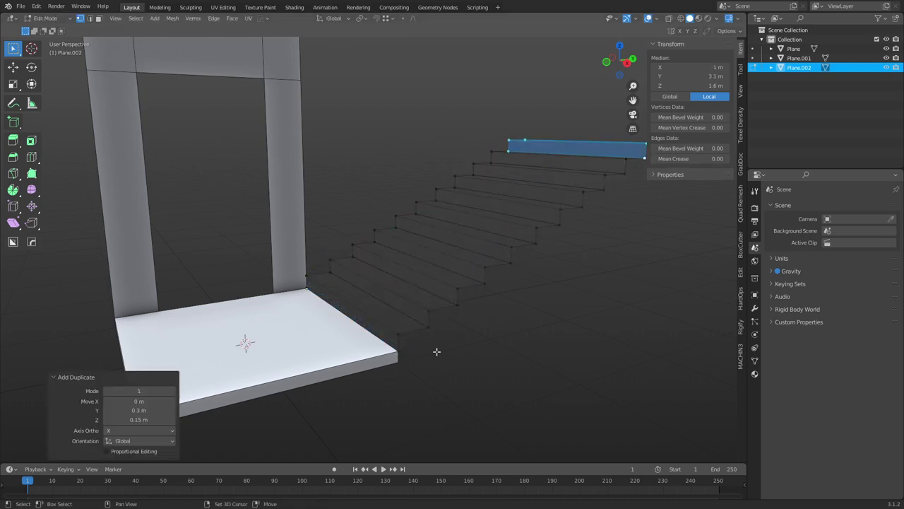
{"action": "scroll", "coordinate": [454, 310], "scroll_direction": "down", "scroll_amount": 3}
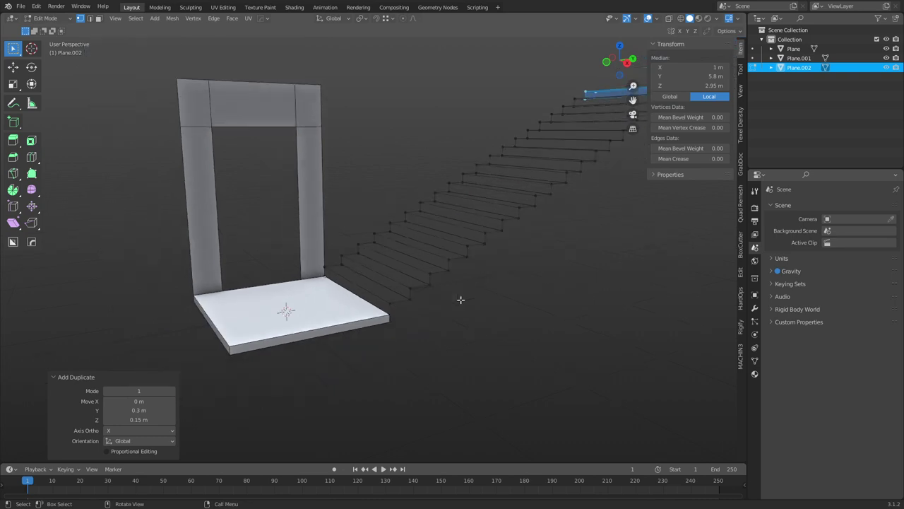
{"action": "middle_click_drag", "start_coordinate": [460, 298], "coordinate": [431, 297], "text": "alt"}
{"action": "scroll", "coordinate": [446, 276], "scroll_direction": "down", "scroll_amount": 4}
{"action": "middle_click_drag", "start_coordinate": [465, 268], "coordinate": [477, 241], "text": "shift"}
{"action": "key", "text": "ctrl+Tab"}
{"action": "left_click", "coordinate": [501, 238]}
{"action": "left_click", "coordinate": [430, 296]}
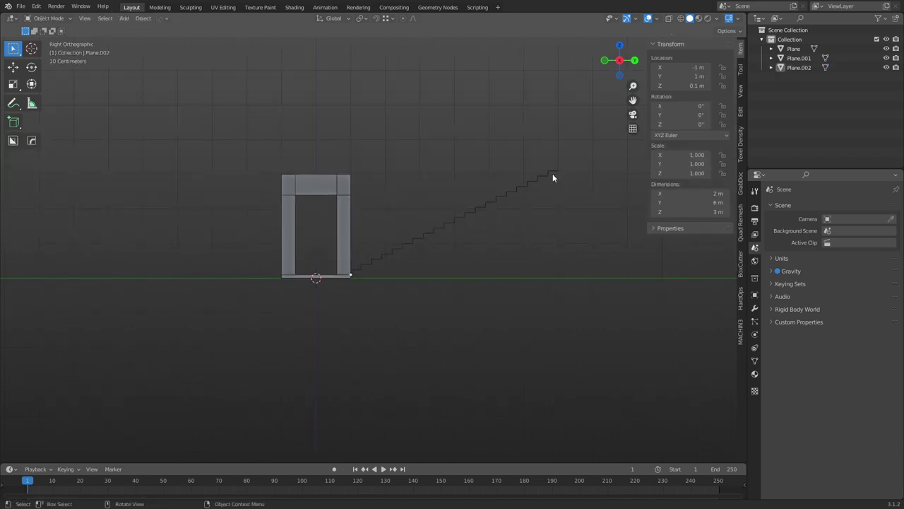
Flip the normals of all the staircase's faces in edit mode.
{"action": "middle_click_drag", "start_coordinate": [552, 174], "coordinate": [431, 226]}
{"action": "left_click", "coordinate": [431, 226]}
{"action": "key", "text": "Tab"}
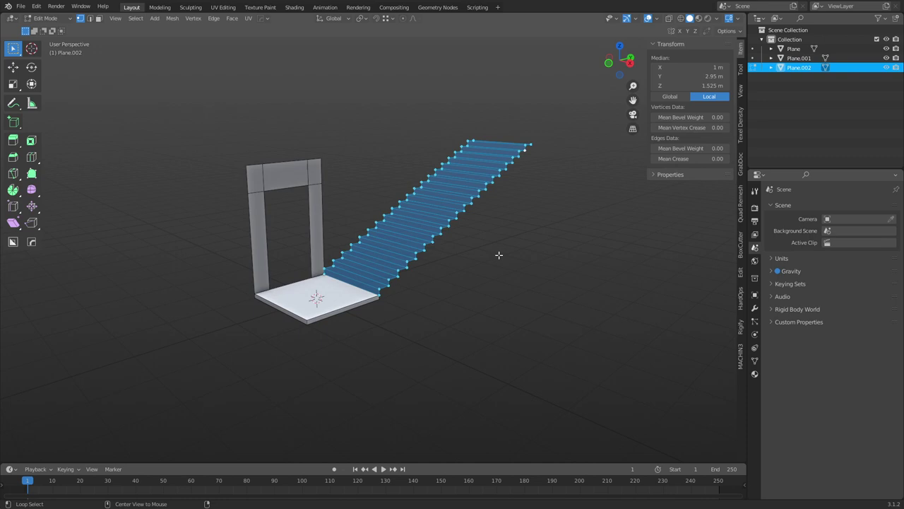
{"action": "key", "text": "alt+n"}
{"action": "left_click", "coordinate": [489, 246]}
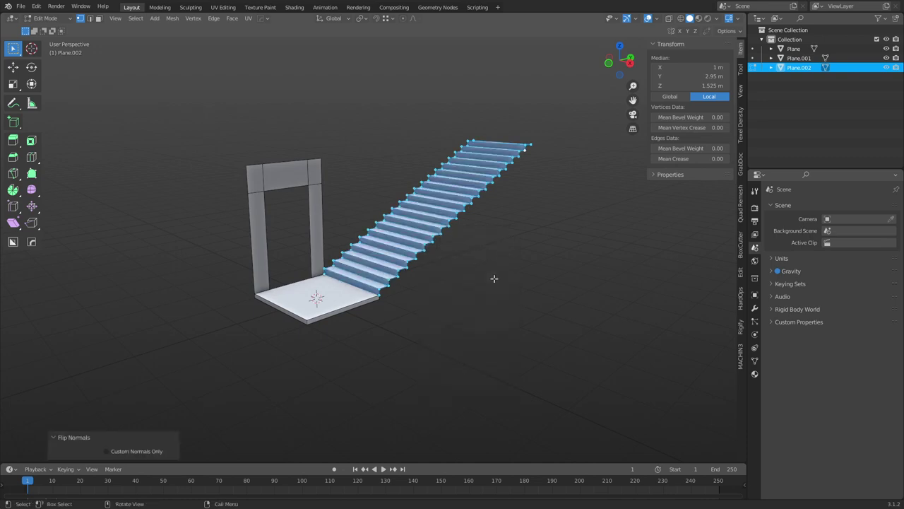
Merge the staircase's overlapping vertices by distance and return to object mode.
{"action": "key", "text": "m"}
{"action": "left_click", "coordinate": [495, 279]}
{"action": "key", "text": "Tab"}
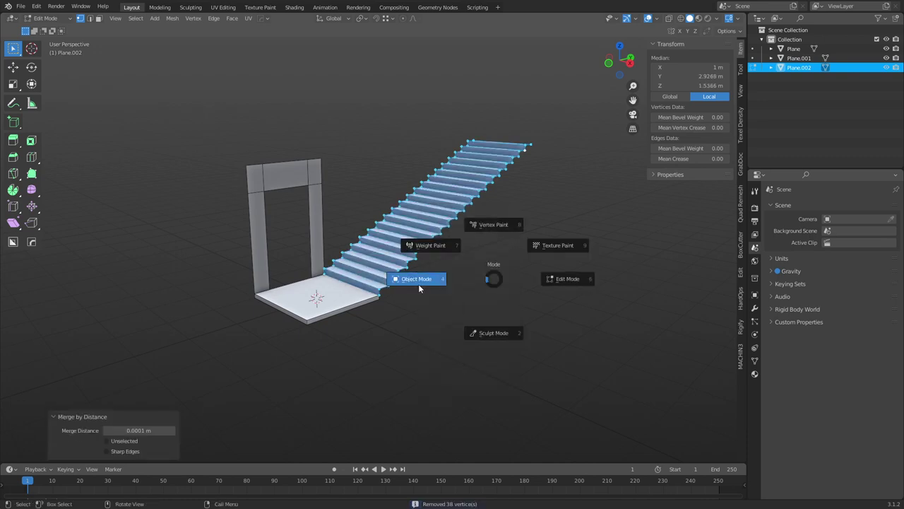
{"action": "left_click", "coordinate": [418, 284]}
Extrude the doorway wall's vertical edges nearest the stairs about 6 m along Y so the wall runs beside the staircase.
{"action": "left_click", "coordinate": [298, 196]}
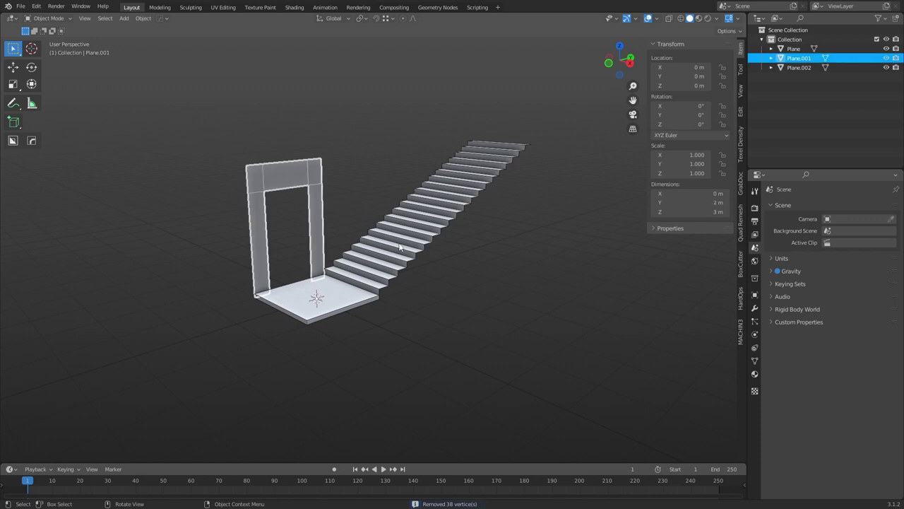
{"action": "middle_click_drag", "start_coordinate": [403, 247], "coordinate": [353, 243]}
{"action": "key", "text": "Tab"}
{"action": "left_click", "coordinate": [333, 175]}
{"action": "left_click", "coordinate": [330, 219], "text": "shift"}
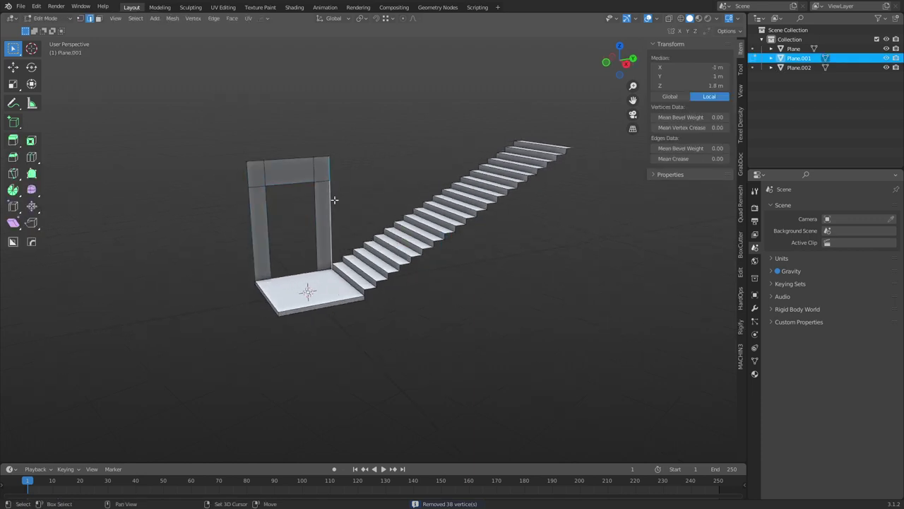
{"action": "key", "text": "e"}
{"action": "key", "text": "y"}
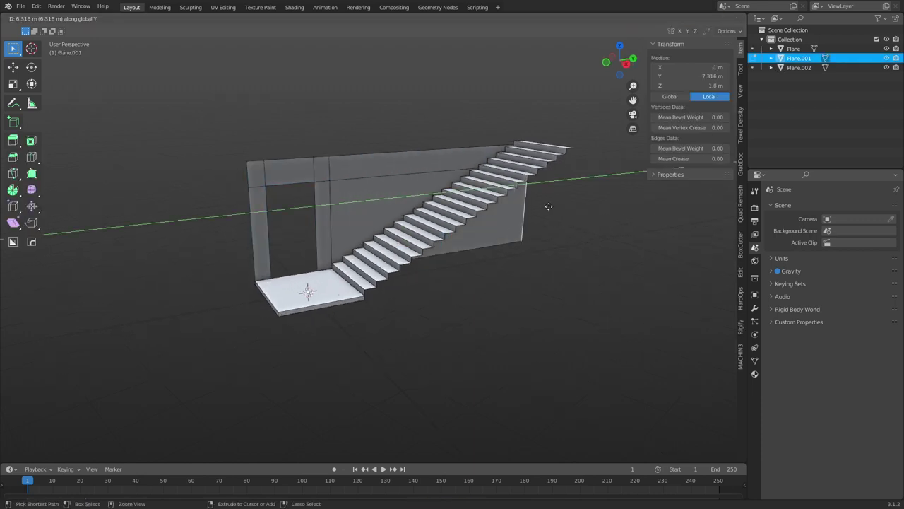
{"action": "left_click", "coordinate": [539, 205]}
Move the extruded wall's end edges about 0.06 m back along Y, near the end of the top step.
{"action": "middle_click_drag", "start_coordinate": [539, 204], "coordinate": [501, 243]}
{"action": "key", "text": "g"}
{"action": "key", "text": "y"}
{"action": "left_click", "coordinate": [547, 280]}
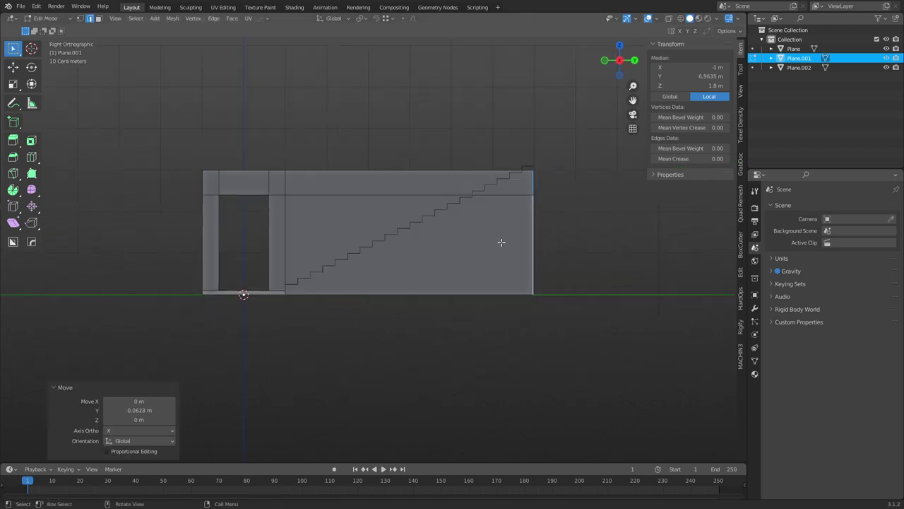
Duplicate the whole wall in object mode and place the copy about 3.02 m higher along Z.
{"action": "key", "text": "Tab"}
{"action": "left_click", "coordinate": [424, 258]}
{"action": "key", "text": "shift+d"}
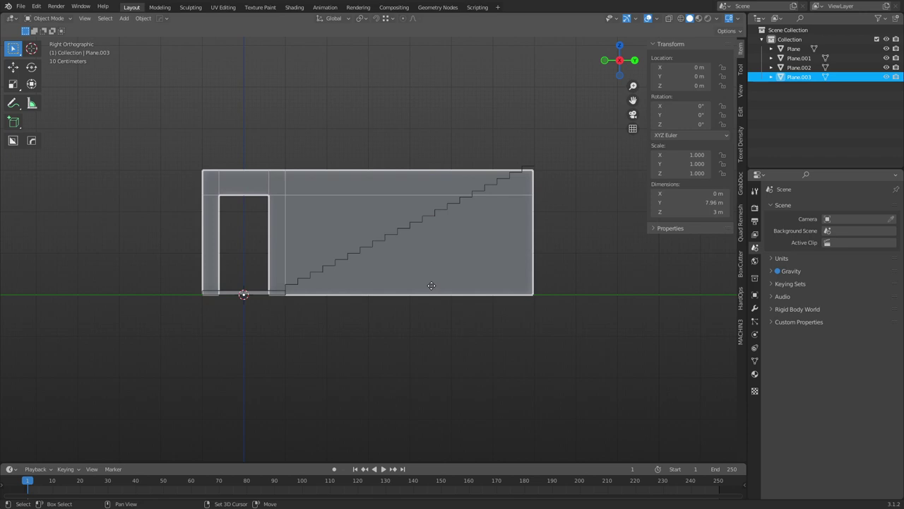
{"action": "key", "text": "z"}
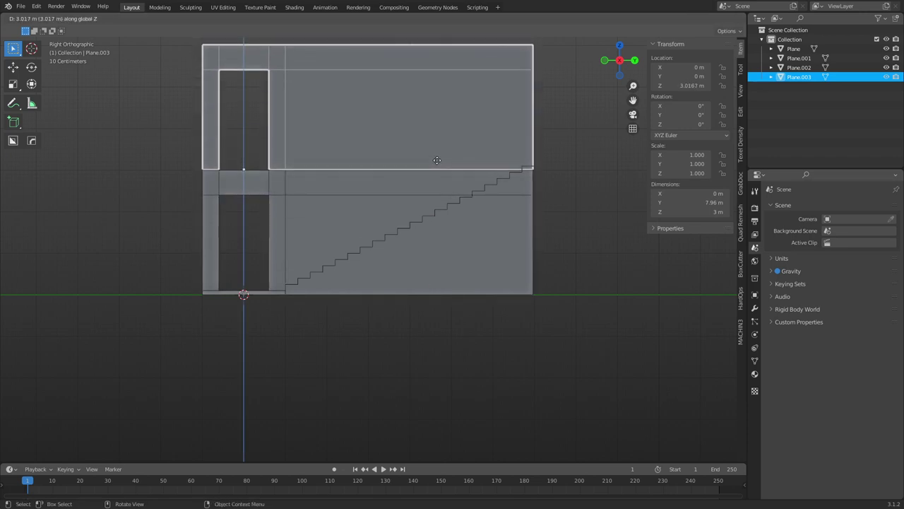
{"action": "left_click", "coordinate": [437, 161]}
Move the upper wall down to Z 3 m using global orientation and absolute grid snapping.
{"action": "key", "text": "period"}
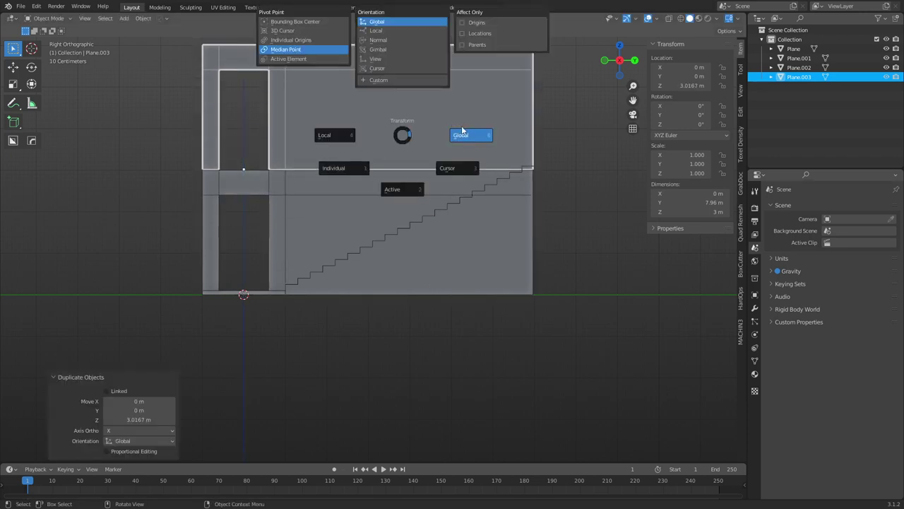
{"action": "left_click", "coordinate": [463, 136]}
{"action": "key", "text": "shift+Tab"}
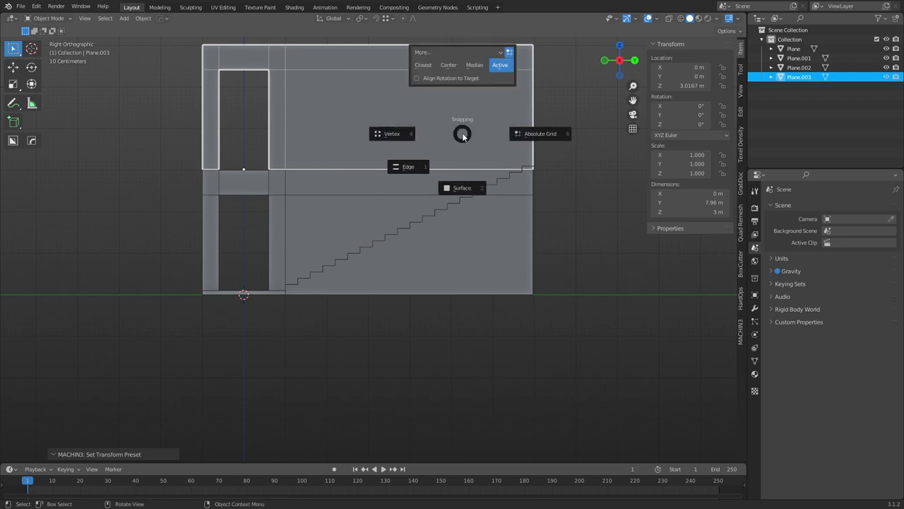
{"action": "left_click", "coordinate": [537, 138]}
{"action": "key", "text": "g"}
{"action": "key", "text": "z"}
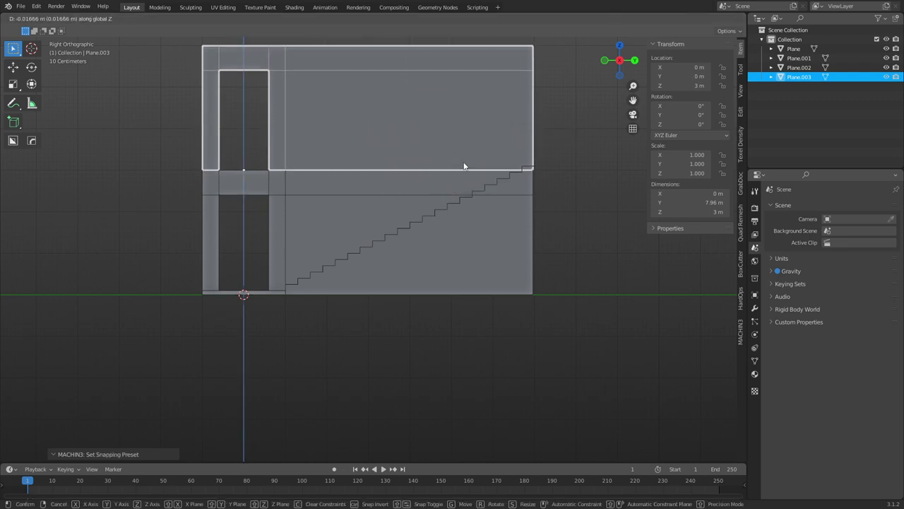
{"action": "left_click", "coordinate": [467, 166]}
Snap the upper wall's end edges to the grid along Y, level with the end of the top step.
{"action": "key", "text": "Tab"}
{"action": "left_click", "coordinate": [534, 141]}
{"action": "key", "text": "g"}
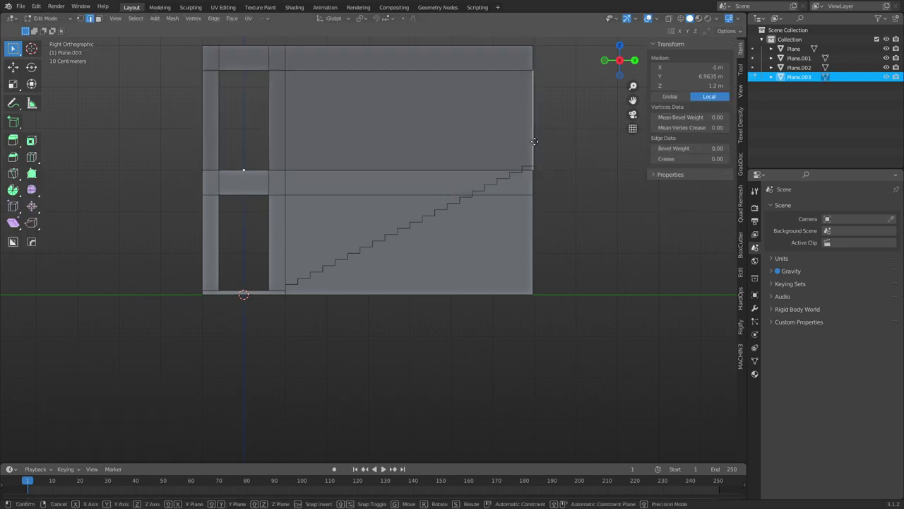
{"action": "key", "text": "y"}
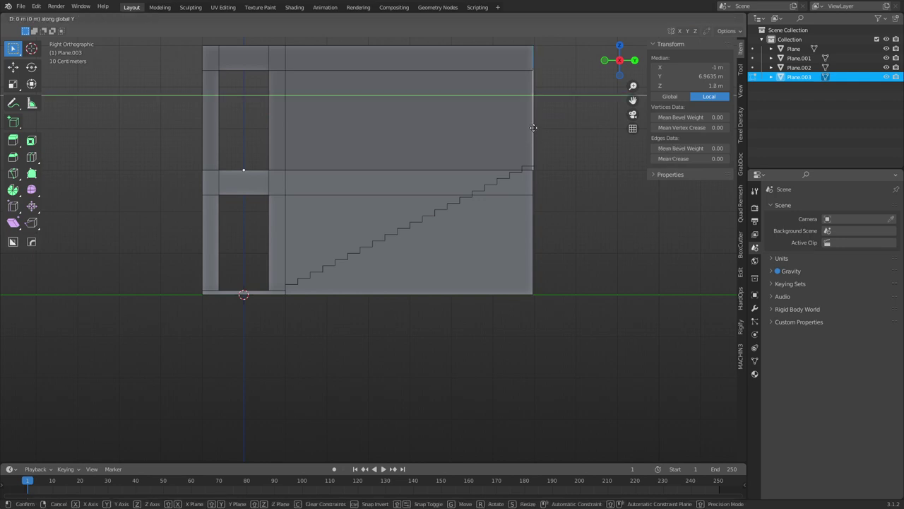
{"action": "left_click", "coordinate": [547, 203]}
Snap the lower wall's end edges to the grid along Y so the wall is 8 m long, and return to object mode.
{"action": "left_click", "coordinate": [530, 217]}
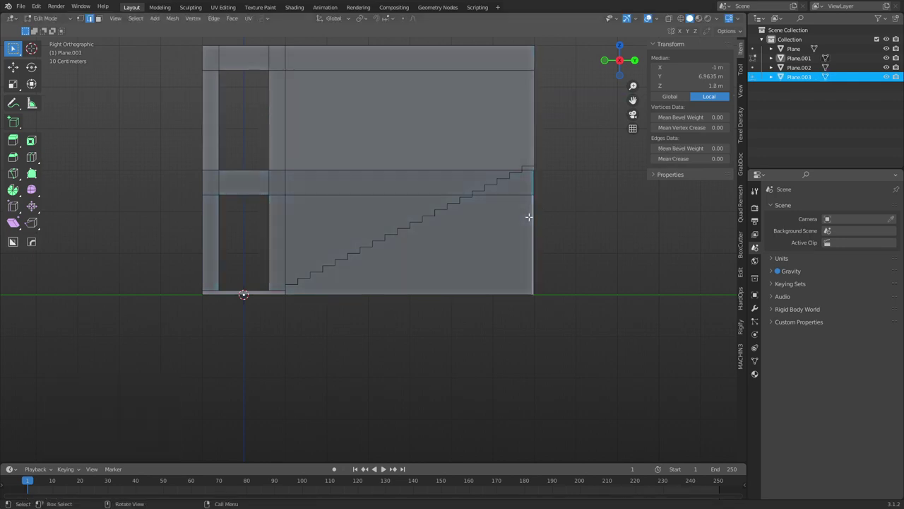
{"action": "key", "text": "g"}
{"action": "key", "text": "y"}
{"action": "left_click", "coordinate": [532, 217]}
{"action": "key", "text": "Tab"}
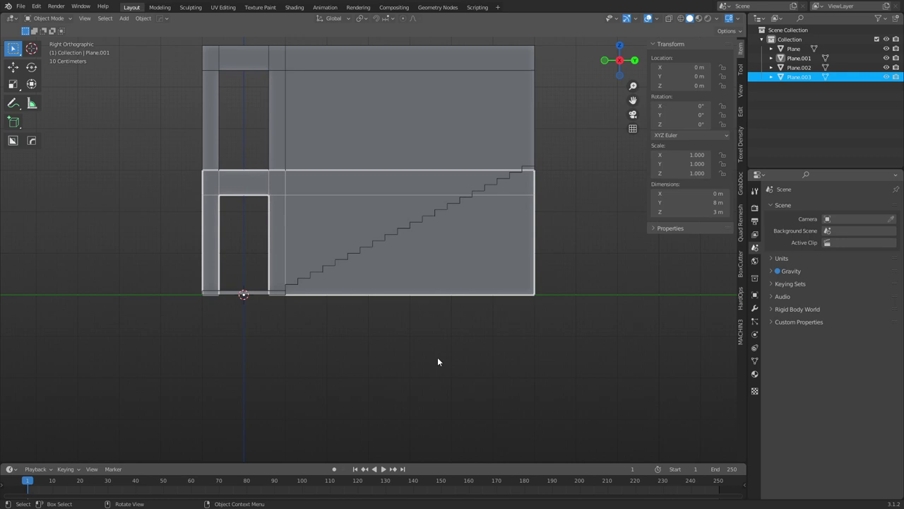
{"action": "left_click", "coordinate": [437, 357]}
Duplicate the floor slab at the foot of the stairs and place the copy 3 m higher along Z.
{"action": "middle_click_drag", "start_coordinate": [437, 357], "coordinate": [474, 263]}
{"action": "left_click", "coordinate": [350, 261]}
{"action": "middle_click_drag", "start_coordinate": [378, 260], "coordinate": [410, 290]}
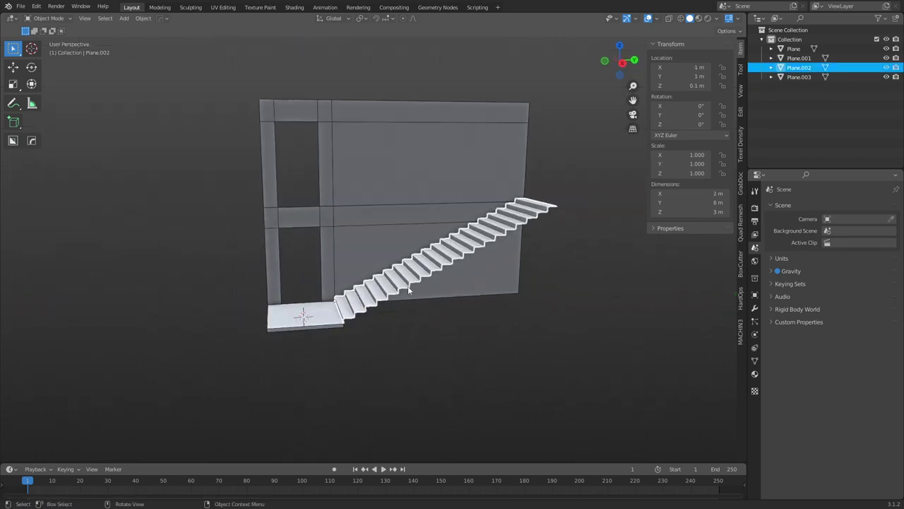
{"action": "left_click", "coordinate": [324, 319]}
{"action": "left_click", "coordinate": [499, 211]}
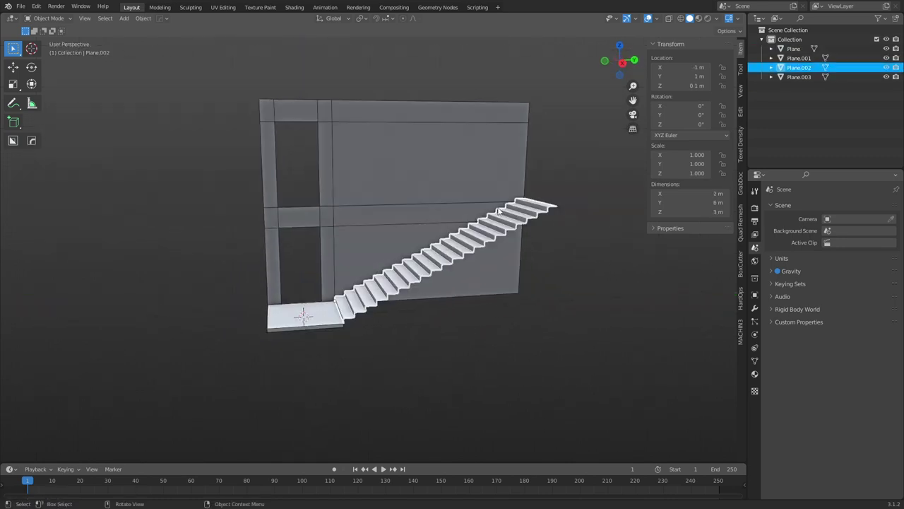
{"action": "left_click", "coordinate": [303, 304]}
{"action": "key", "text": "shift+d"}
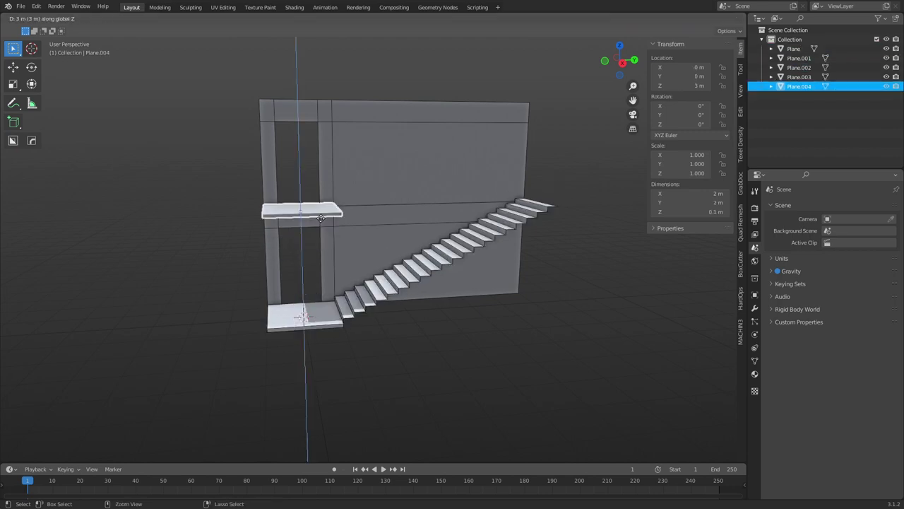
{"action": "left_click", "coordinate": [320, 219]}
Duplicate the upper slab along Y so the copy forms a landing adjoining the staircase's top step.
{"action": "middle_click_drag", "start_coordinate": [415, 305], "coordinate": [392, 278], "text": "alt"}
{"action": "middle_click_drag", "start_coordinate": [393, 212], "coordinate": [322, 240], "text": "shift"}
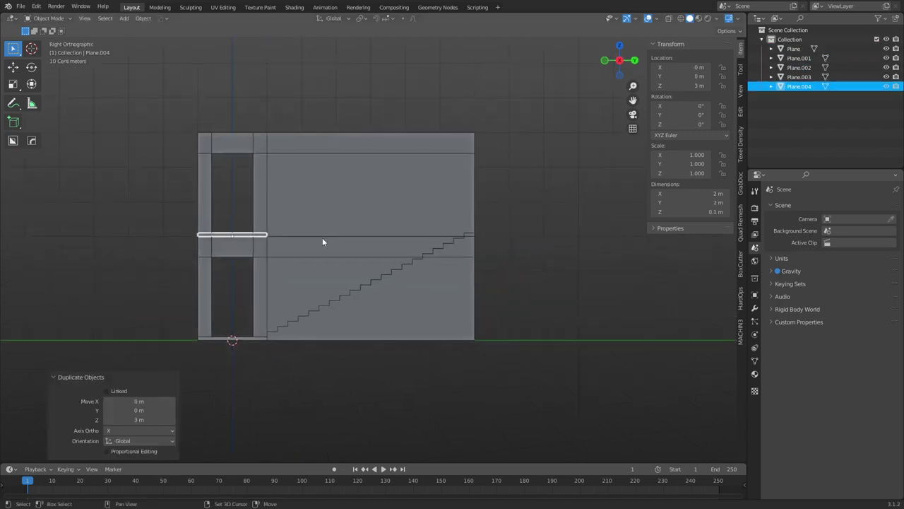
{"action": "key", "text": "shift+d"}
{"action": "key", "text": "y"}
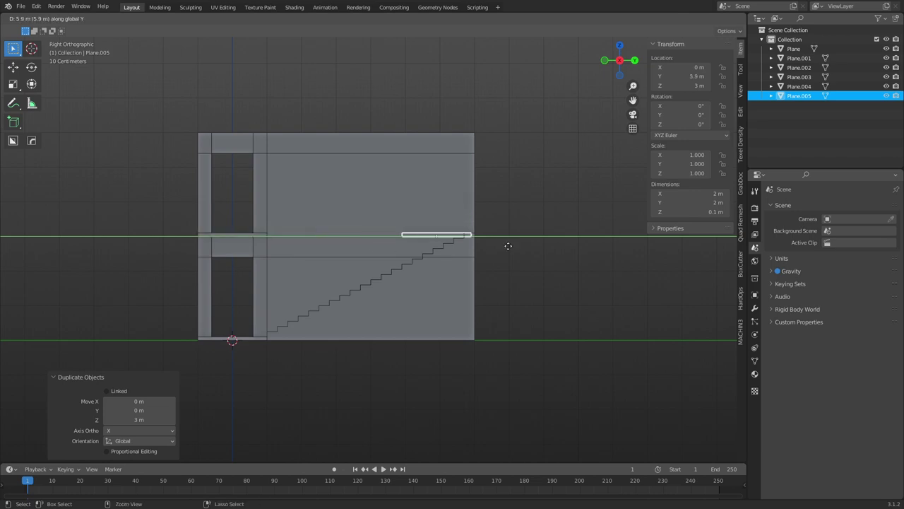
{"action": "left_click", "coordinate": [576, 245]}
{"action": "middle_click_drag", "start_coordinate": [577, 245], "coordinate": [459, 322]}
{"action": "left_click", "coordinate": [518, 325]}
Move only the staircase's origin 0.1 m down along Z to ground level, leaving origin editing off.
{"action": "left_click", "coordinate": [395, 289]}
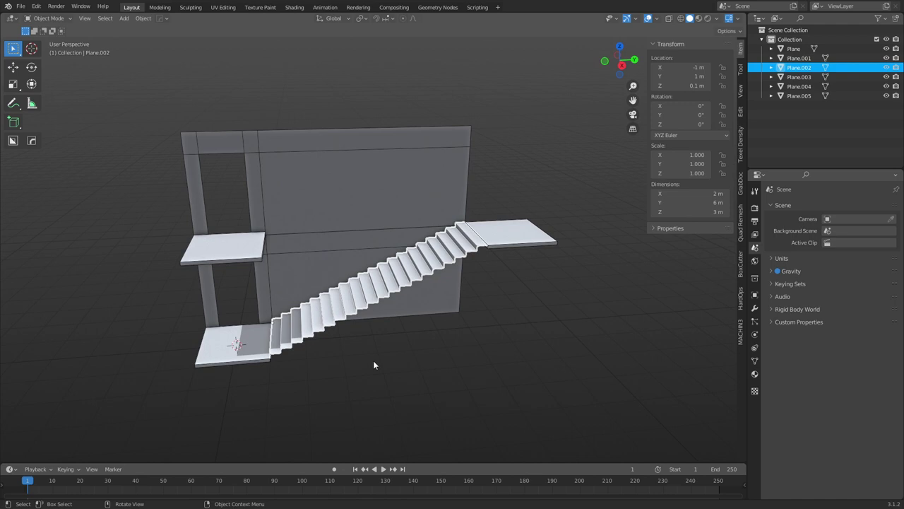
{"action": "middle_click_drag", "start_coordinate": [373, 361], "coordinate": [412, 297], "text": "shift"}
{"action": "middle_click_drag", "start_coordinate": [341, 296], "coordinate": [399, 278], "text": "shift"}
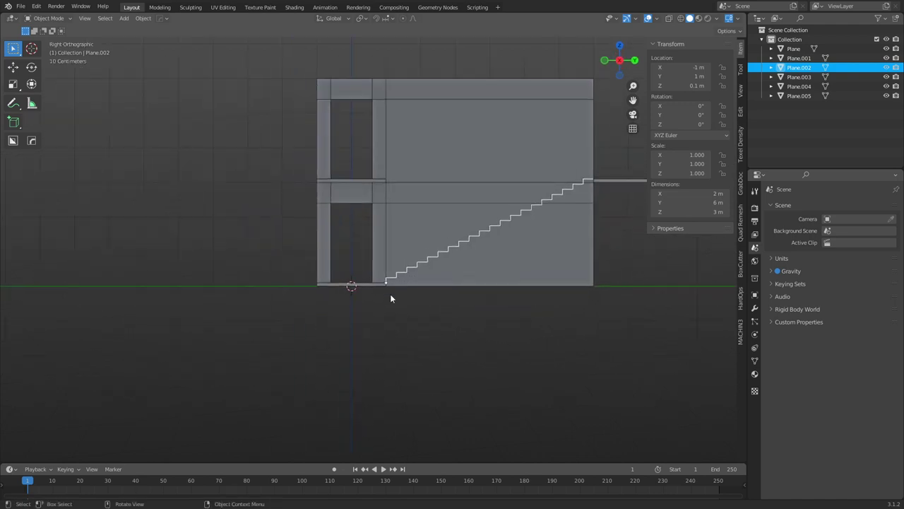
{"action": "key", "text": "ctrl+period"}
{"action": "key", "text": "g"}
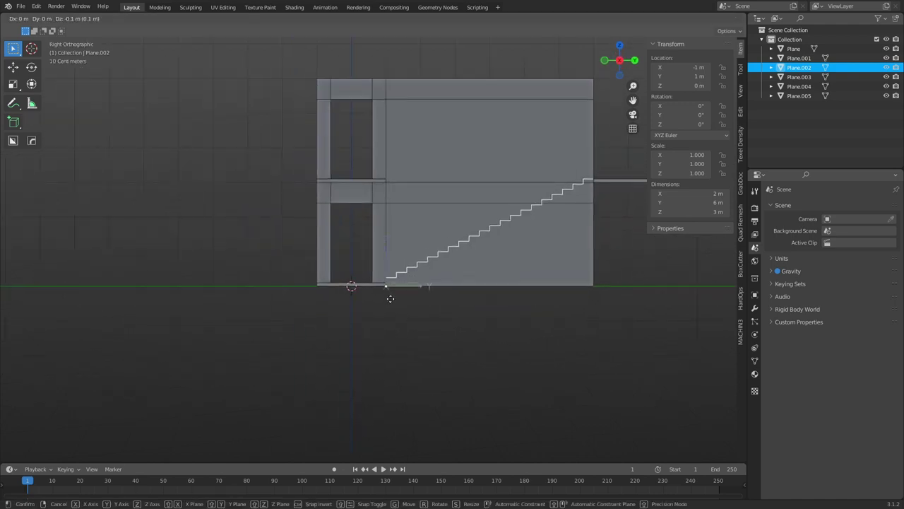
{"action": "left_click", "coordinate": [391, 302]}
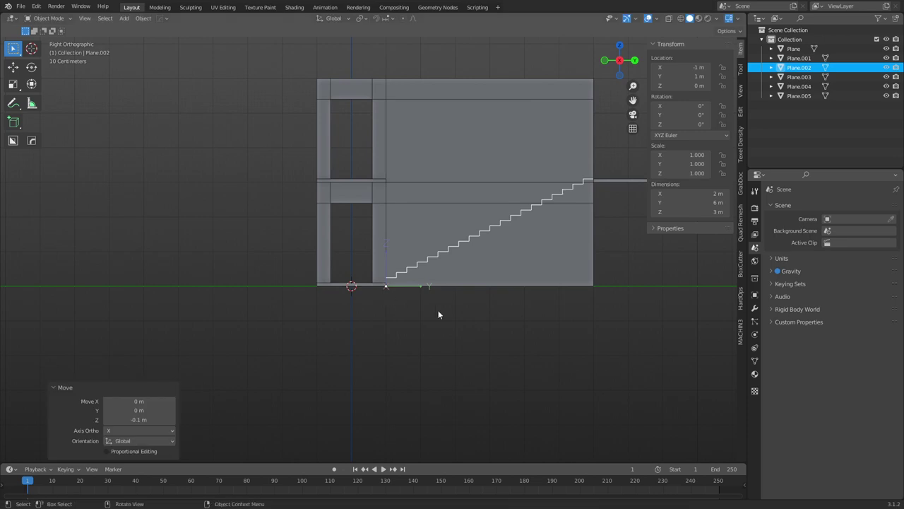
{"action": "key", "text": "ctrl+period"}
{"action": "key", "text": "ctrl+Tab"}
{"action": "left_click", "coordinate": [328, 318]}
{"action": "left_click", "coordinate": [461, 320]}
{"action": "middle_click_drag", "start_coordinate": [448, 311], "coordinate": [437, 282], "text": "shift"}
{"action": "left_click", "coordinate": [422, 246]}
{"action": "key", "text": "g"}
{"action": "right_click", "coordinate": [427, 244]}
{"action": "left_click", "coordinate": [481, 291]}
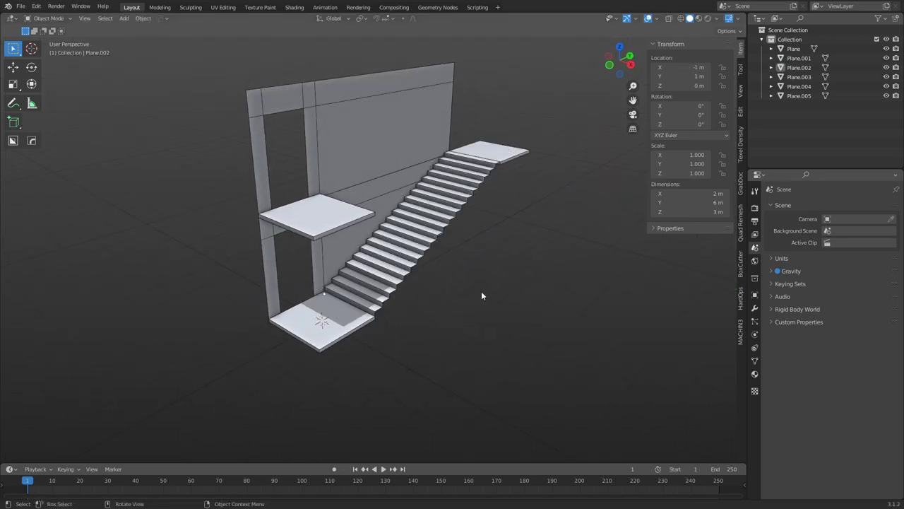
Examine the staircase's origin at the foot of the first step in side and perspective views.
{"action": "middle_click_drag", "start_coordinate": [490, 273], "coordinate": [417, 318]}
{"action": "left_click", "coordinate": [396, 305]}
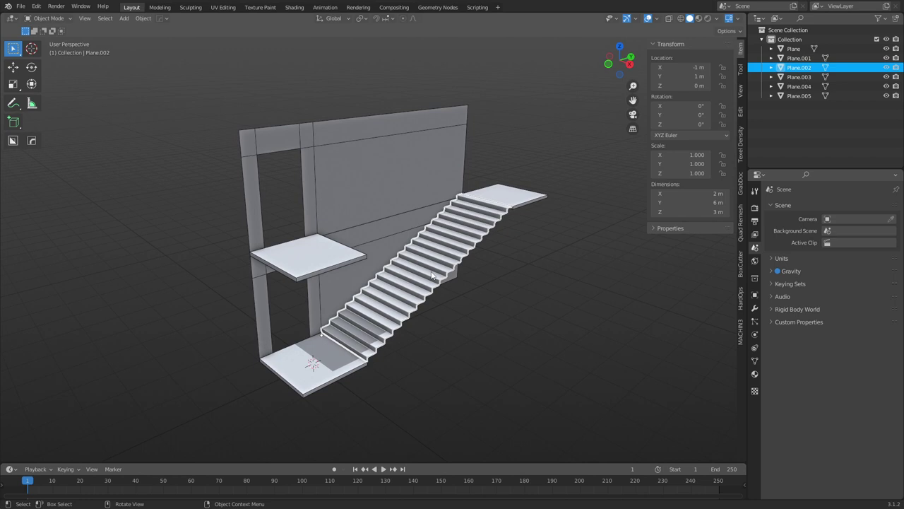
{"action": "key", "text": "KP_3"}
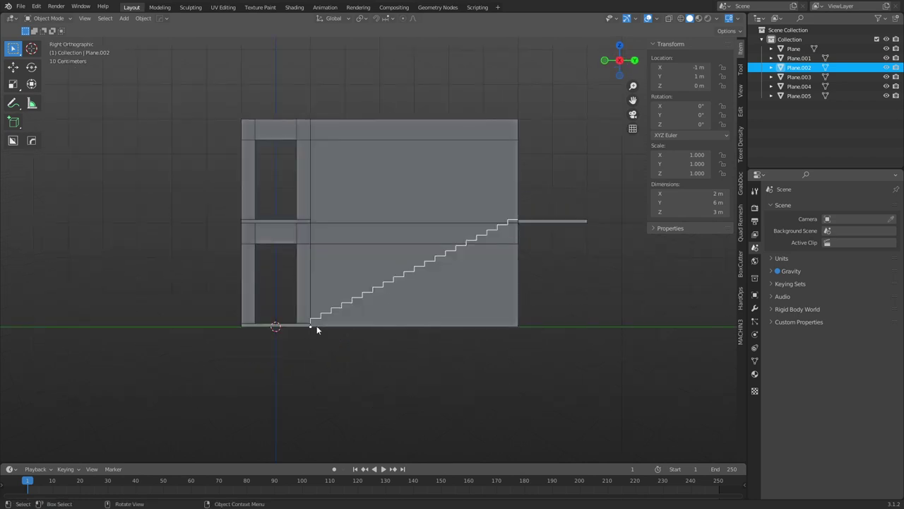
{"action": "middle_click_drag", "start_coordinate": [339, 300], "coordinate": [425, 279]}
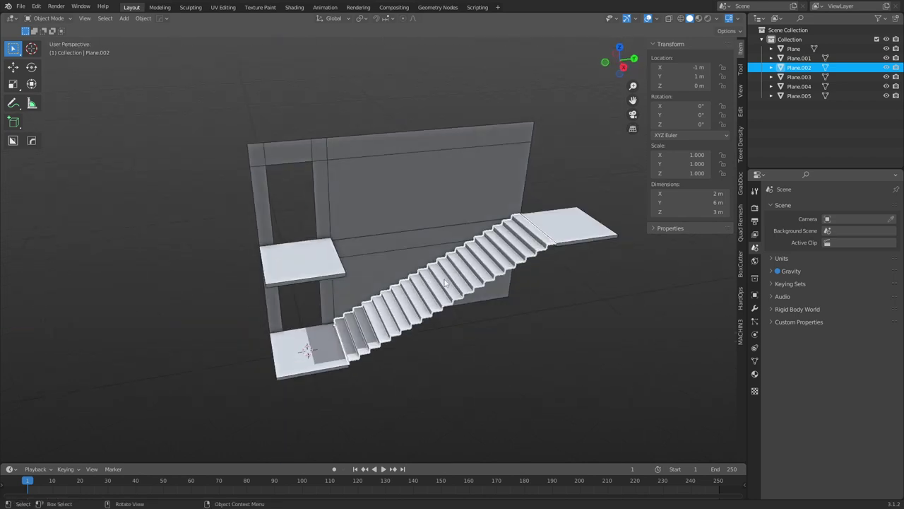
{"action": "left_click", "coordinate": [326, 271]}
{"action": "left_click", "coordinate": [506, 345]}
Duplicate the ground floor slab and place the copy 2 m along negative Y, adjoining the original.
{"action": "middle_click_drag", "start_coordinate": [453, 365], "coordinate": [412, 338]}
{"action": "scroll", "coordinate": [448, 326], "scroll_direction": "up", "scroll_amount": 1}
{"action": "middle_click_drag", "start_coordinate": [358, 364], "coordinate": [395, 304], "text": "shift"}
{"action": "left_click", "coordinate": [387, 310]}
{"action": "scroll", "coordinate": [383, 294], "scroll_direction": "up", "scroll_amount": 4}
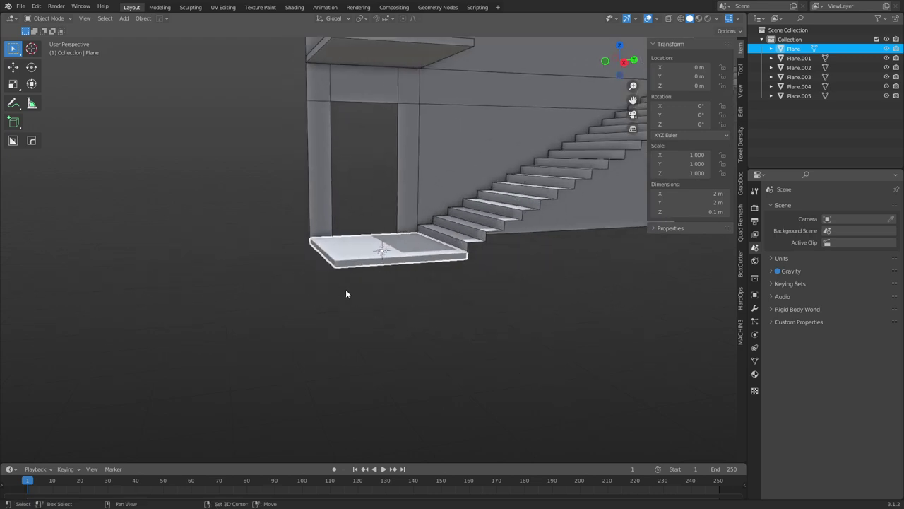
{"action": "key", "text": "shift+d"}
{"action": "key", "text": "y"}
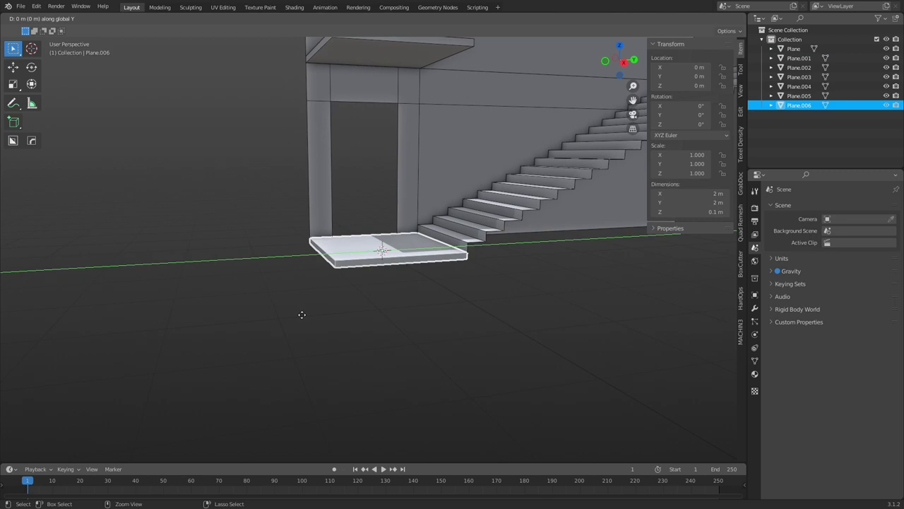
{"action": "left_click", "coordinate": [265, 315]}
Delete the underside and side faces of the new ground slab copy, keeping only its top face.
{"action": "middle_click_drag", "start_coordinate": [265, 315], "coordinate": [347, 218]}
{"action": "key", "text": "Tab"}
{"action": "key", "text": "3"}
{"action": "left_click", "coordinate": [380, 275]}
{"action": "left_click", "coordinate": [320, 157], "text": "shift"}
{"action": "key", "text": "x"}
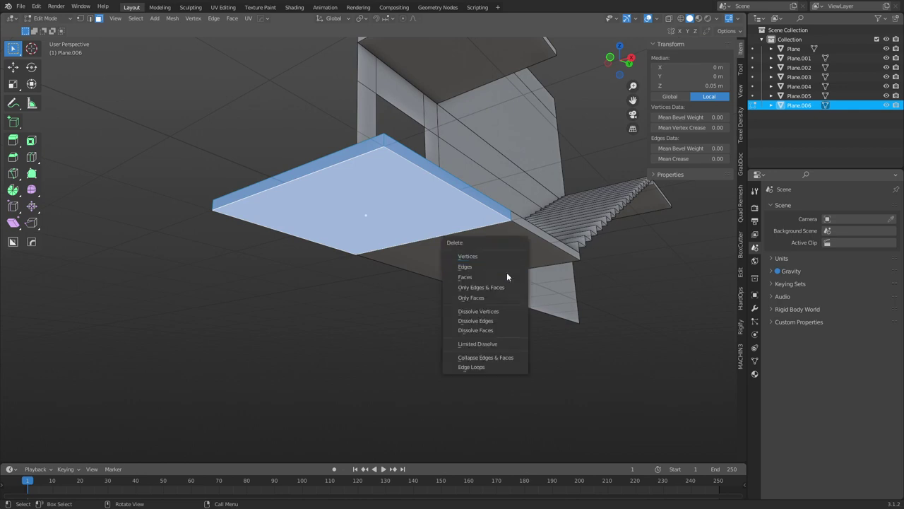
{"action": "left_click", "coordinate": [506, 274]}
{"action": "middle_click_drag", "start_coordinate": [470, 262], "coordinate": [495, 341]}
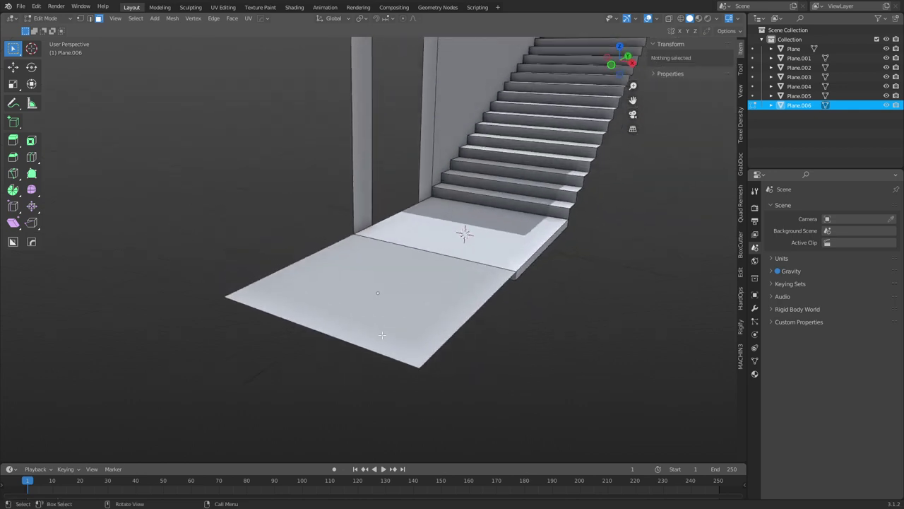
Add a centred loop cut along Y to the copied floor face and bevel it to a width of 1 m.
{"action": "key", "text": "ctrl+r"}
{"action": "left_click", "coordinate": [393, 345]}
{"action": "right_click", "coordinate": [392, 344]}
{"action": "key", "text": "ctrl+b"}
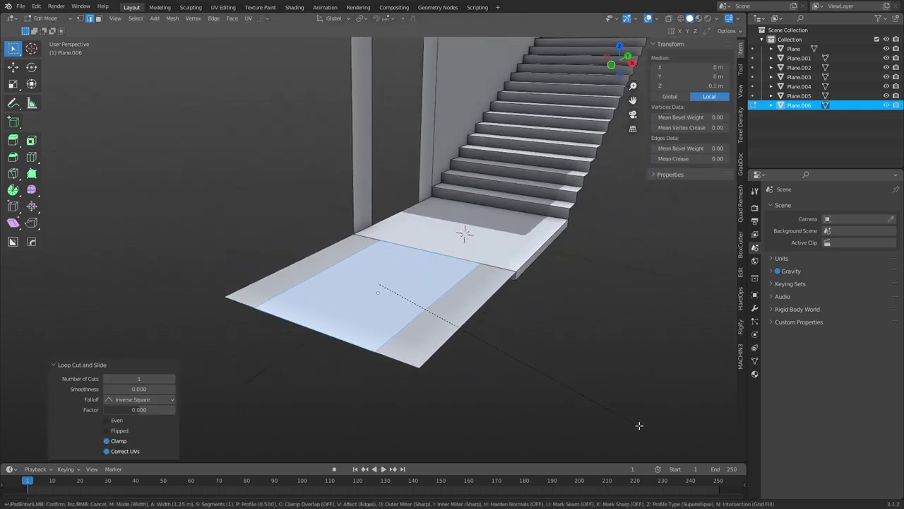
{"action": "left_click", "coordinate": [605, 404]}
{"action": "left_click", "coordinate": [138, 308]}
{"action": "type", "text": "1"}
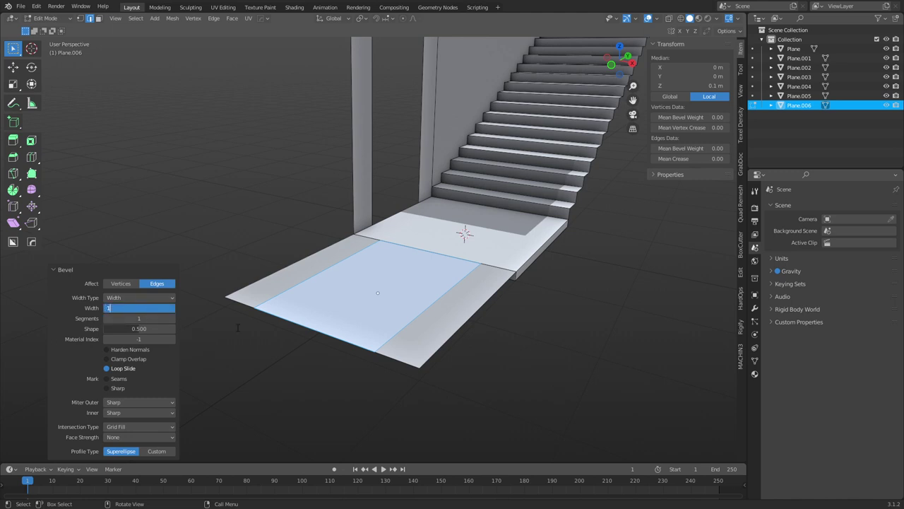
{"action": "key", "text": "Return"}
Inset the middle floor strip about 0.08 m with boundary off, sink it about 0.11 m, and return to object mode.
{"action": "middle_click_drag", "start_coordinate": [463, 353], "coordinate": [431, 369]}
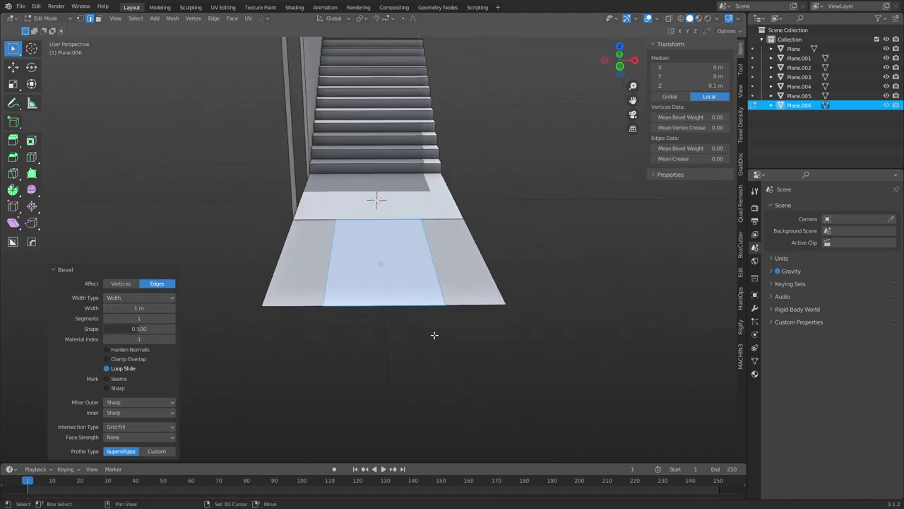
{"action": "left_click", "coordinate": [428, 305]}
{"action": "left_click", "coordinate": [429, 304]}
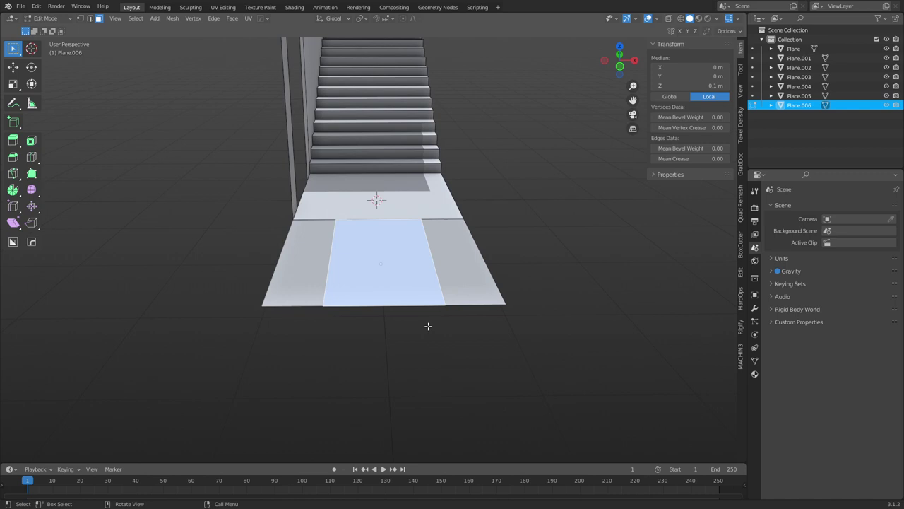
{"action": "key", "text": "i"}
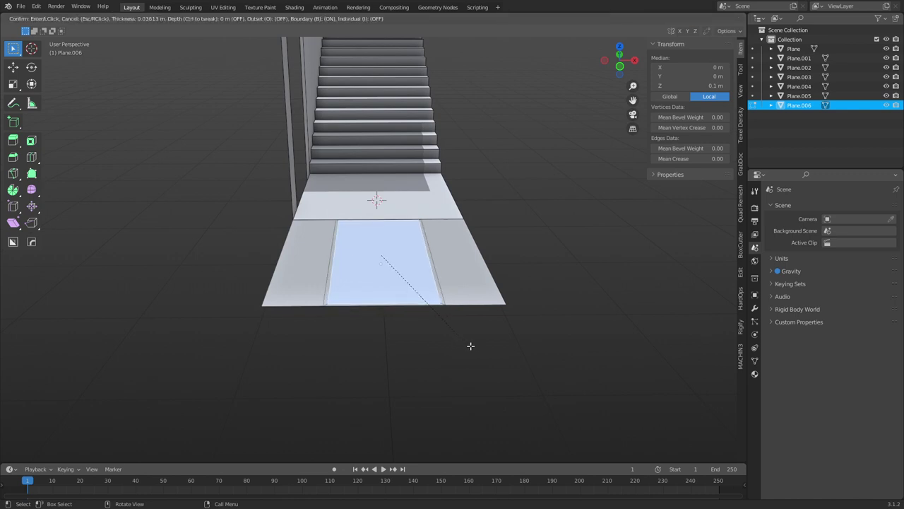
{"action": "key", "text": "ctrl"}
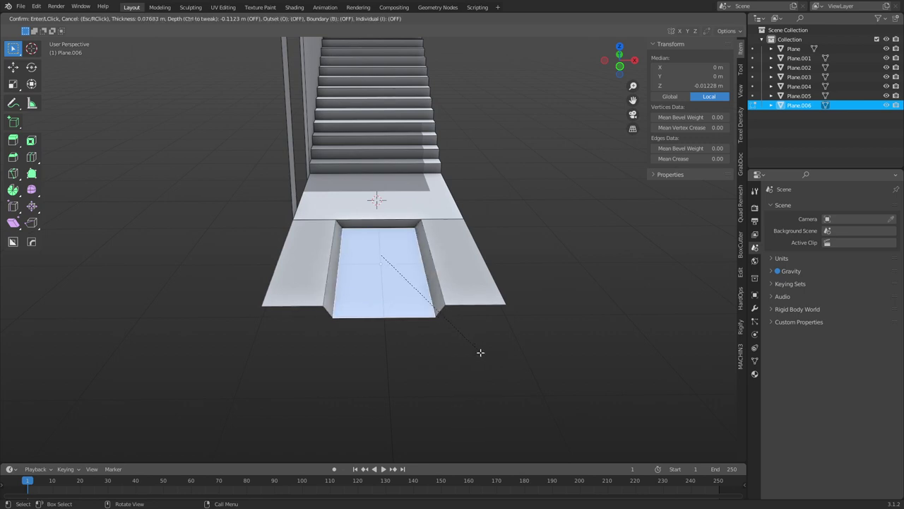
{"action": "left_click", "coordinate": [478, 355]}
{"action": "key", "text": "ctrl+Tab"}
{"action": "left_click", "coordinate": [424, 355]}
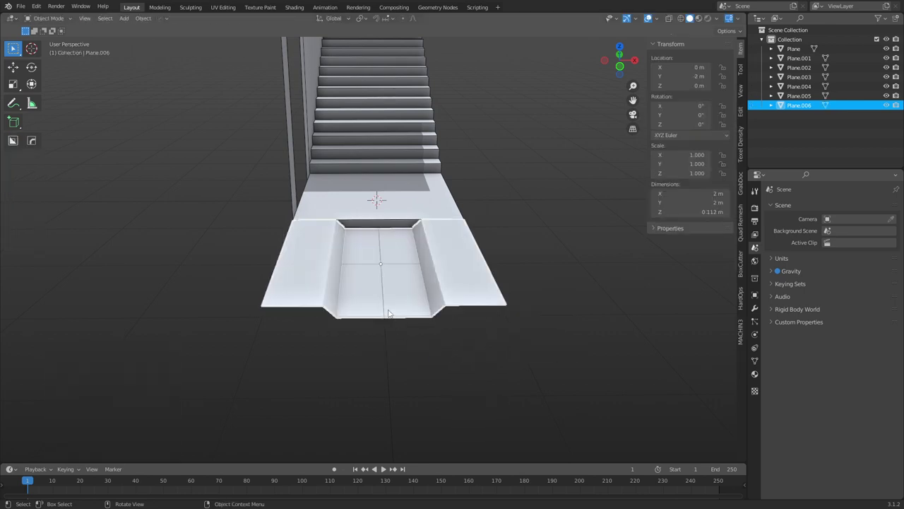
Fill a new face between the two long upper edges of the recess in edit mode.
{"action": "key", "text": "ctrl+Tab"}
{"action": "left_click", "coordinate": [429, 311]}
{"action": "scroll", "coordinate": [417, 309], "scroll_direction": "up", "scroll_amount": 2}
{"action": "key", "text": "2"}
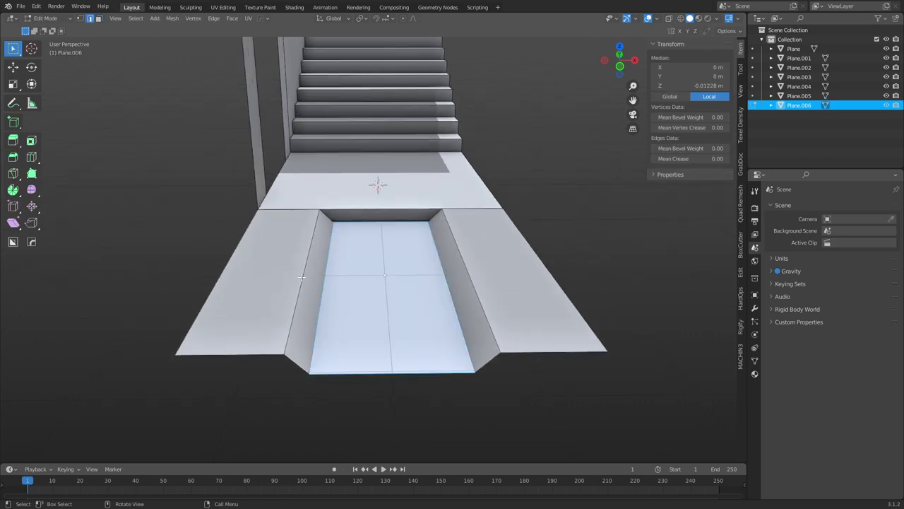
{"action": "left_click", "coordinate": [302, 277]}
{"action": "left_click", "coordinate": [462, 257], "text": "shift"}
{"action": "key", "text": "f"}
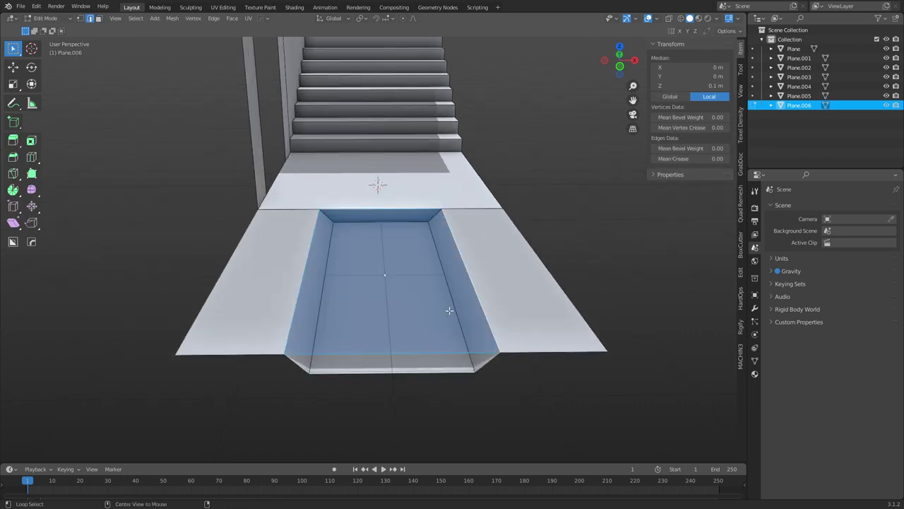
Inset the face covering the recess by about 0.06 m and split the inner face off from its frame.
{"action": "right_click", "coordinate": [450, 310]}
{"action": "left_click", "coordinate": [449, 311]}
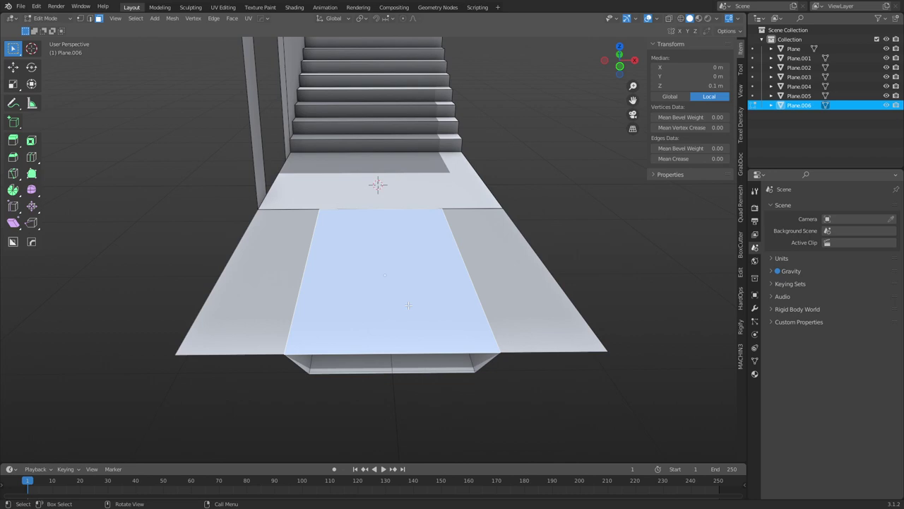
{"action": "key", "text": "i"}
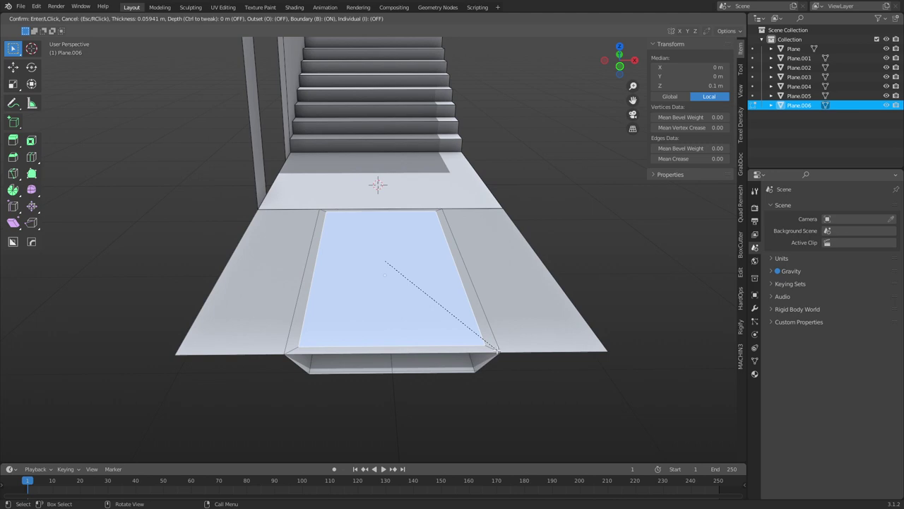
{"action": "left_click", "coordinate": [495, 349]}
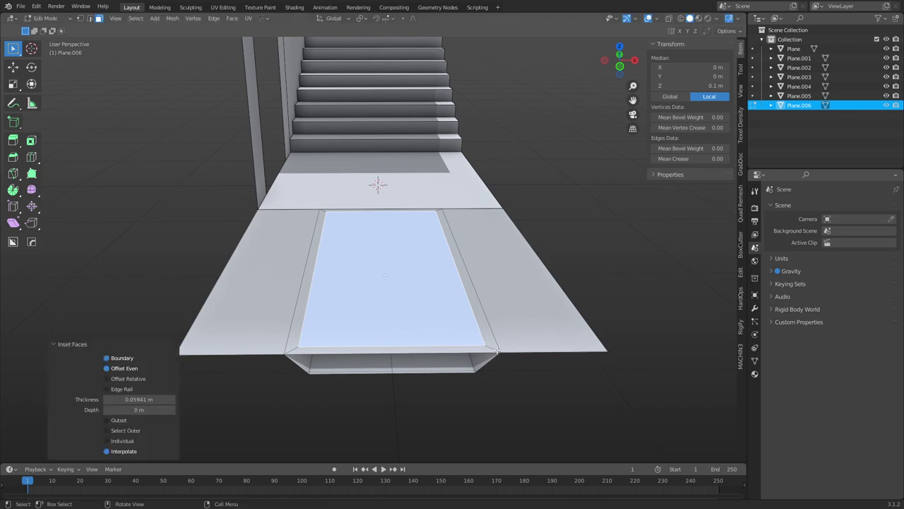
{"action": "key", "text": "ctrl+i"}
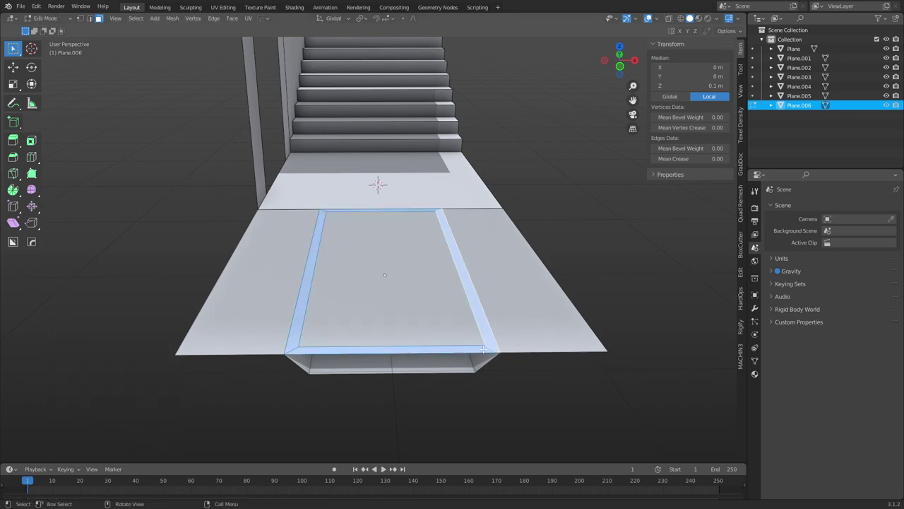
{"action": "left_click", "coordinate": [471, 336]}
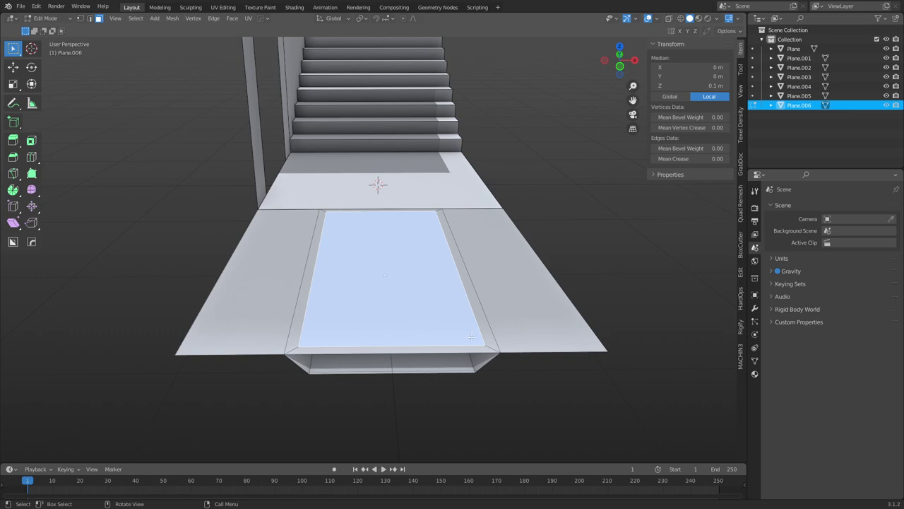
{"action": "key", "text": "y"}
{"action": "right_click", "coordinate": [397, 306]}
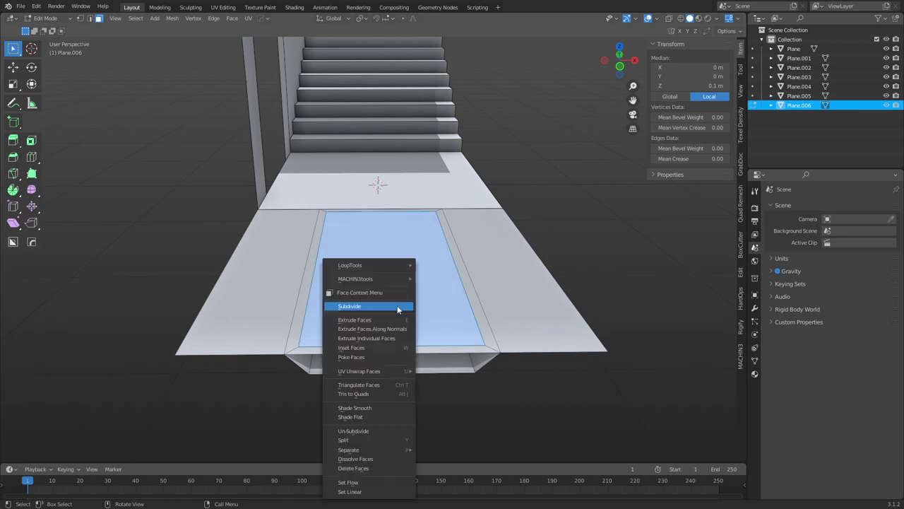
{"action": "left_click", "coordinate": [397, 305]}
{"action": "right_click", "coordinate": [394, 299]}
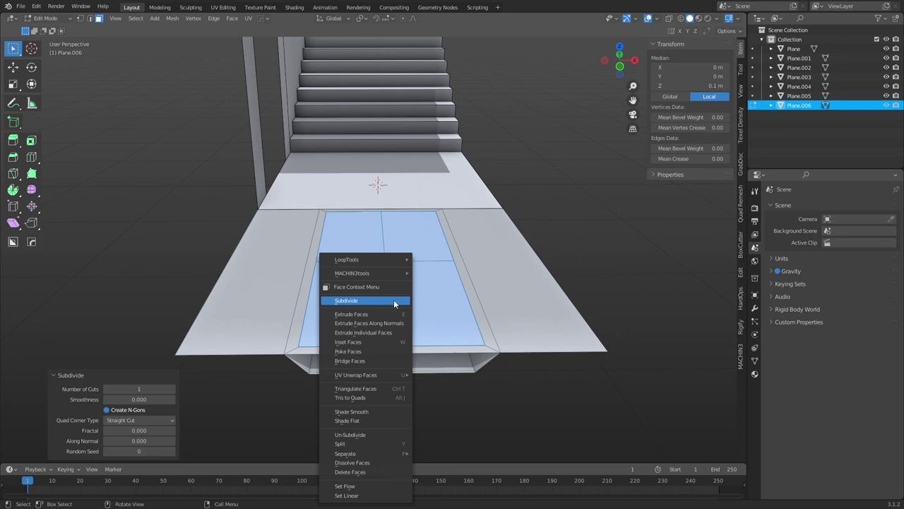
{"action": "left_click", "coordinate": [393, 302]}
{"action": "right_click", "coordinate": [394, 302]}
{"action": "left_click", "coordinate": [393, 301]}
{"action": "key", "text": "ctrl+z"}
{"action": "key", "text": "ctrl+z"}
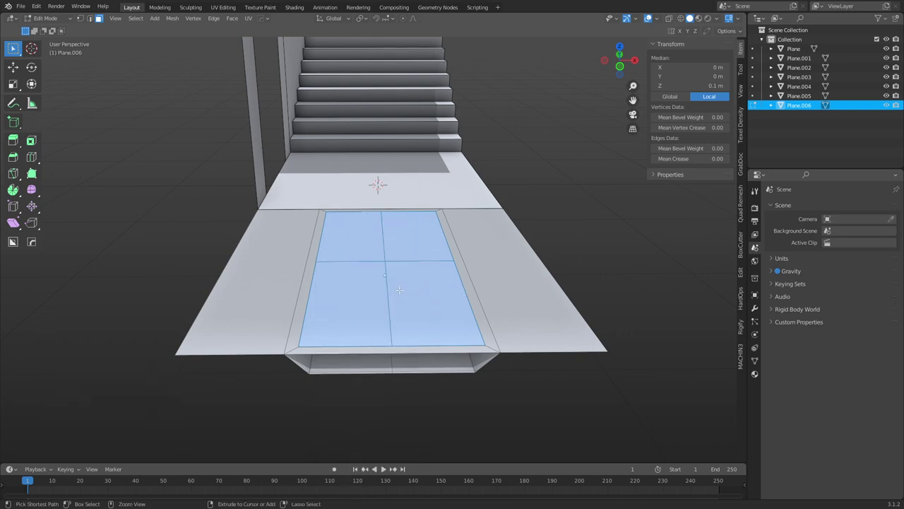
{"action": "key", "text": "ctrl+z"}
Add a loop cut across the middle of the split inner face, dividing its length in two.
{"action": "key", "text": "ctrl+r"}
{"action": "left_click", "coordinate": [327, 264]}
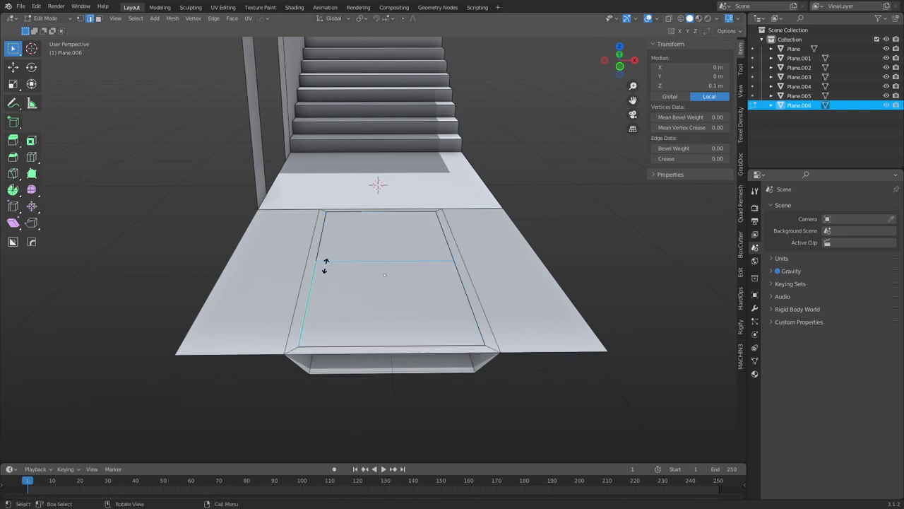
{"action": "left_click", "coordinate": [323, 263]}
Select both halves of the inner panel and subdivide them three times with one cut each.
{"action": "key", "text": "a"}
{"action": "left_click", "coordinate": [383, 292]}
{"action": "key", "text": "3"}
{"action": "left_click", "coordinate": [384, 292]}
{"action": "left_click", "coordinate": [396, 240], "text": "shift"}
{"action": "right_click", "coordinate": [520, 268]}
{"action": "left_click", "coordinate": [514, 265]}
{"action": "right_click", "coordinate": [514, 265]}
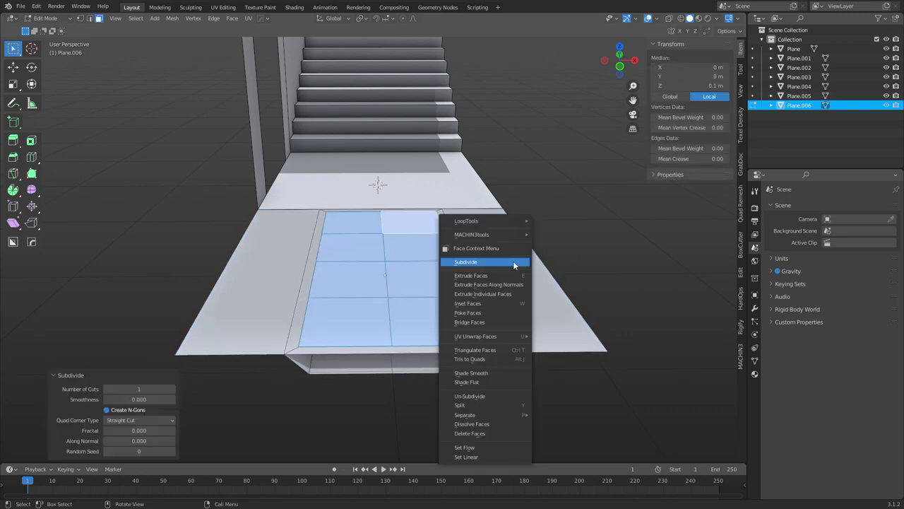
{"action": "left_click", "coordinate": [514, 265]}
{"action": "right_click", "coordinate": [514, 265]}
{"action": "left_click", "coordinate": [513, 265]}
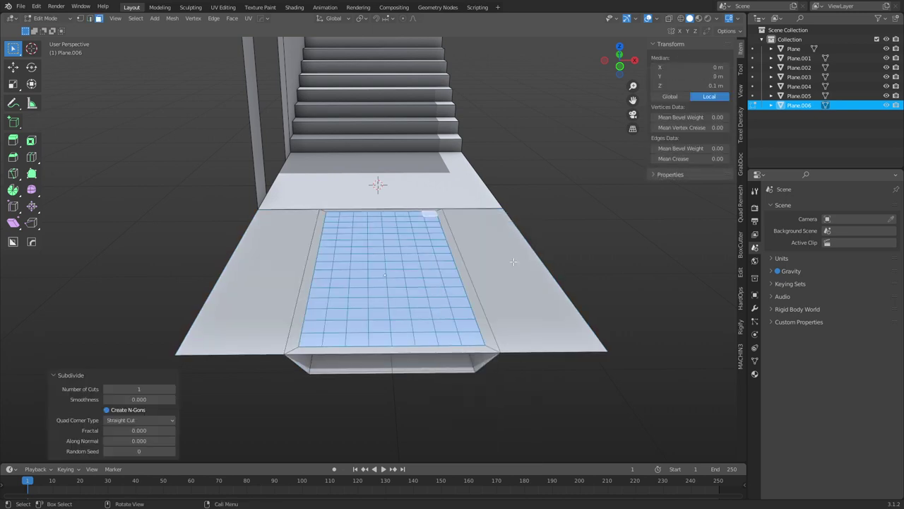
Bevel the edges of the subdivided panel to a width of 0.021 m and select the whole mesh.
{"action": "key", "text": "ctrl+b"}
{"action": "left_click", "coordinate": [492, 296]}
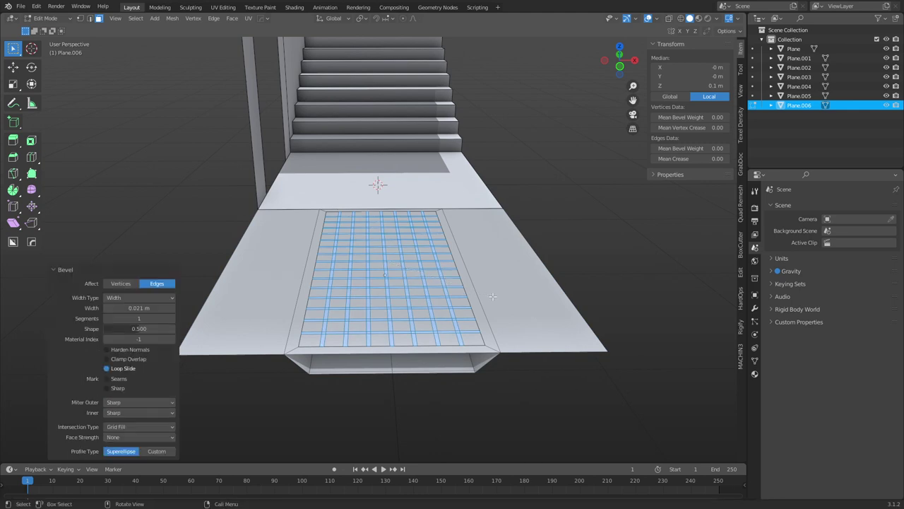
{"action": "key", "text": "a"}
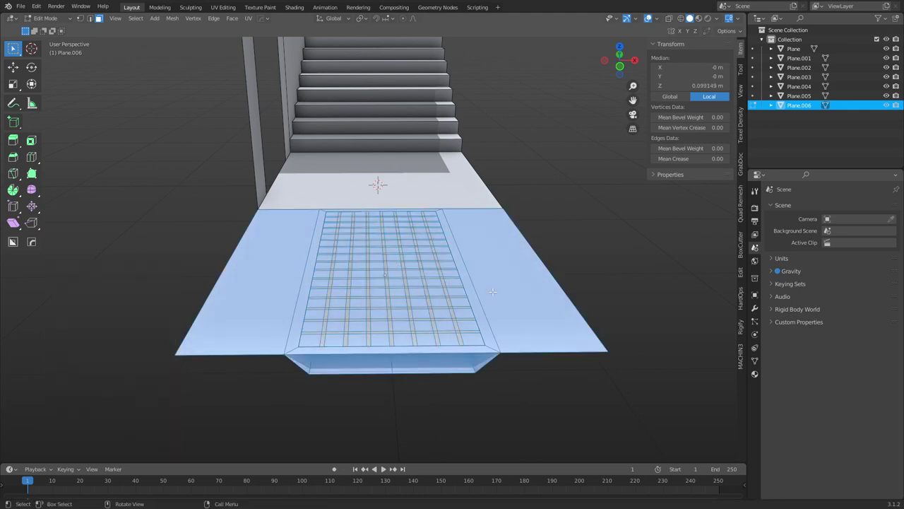
Select all square grid cells by similar area with a threshold of about 0.008 and delete their faces.
{"action": "left_click", "coordinate": [313, 341]}
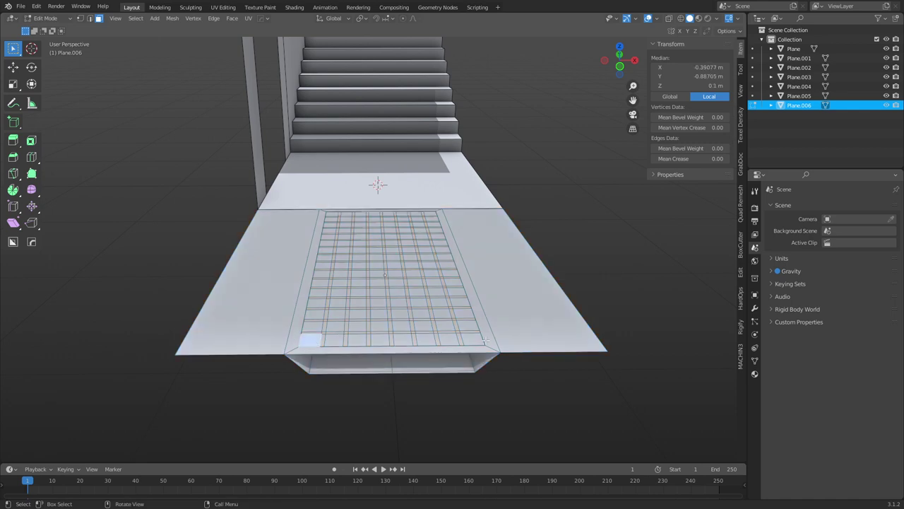
{"action": "key", "text": "shift+g"}
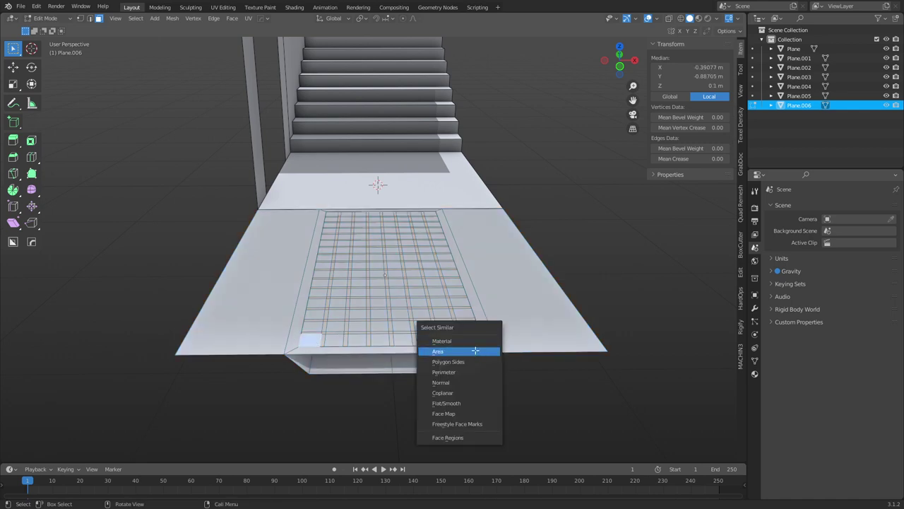
{"action": "left_click", "coordinate": [476, 351]}
{"action": "key", "text": "x"}
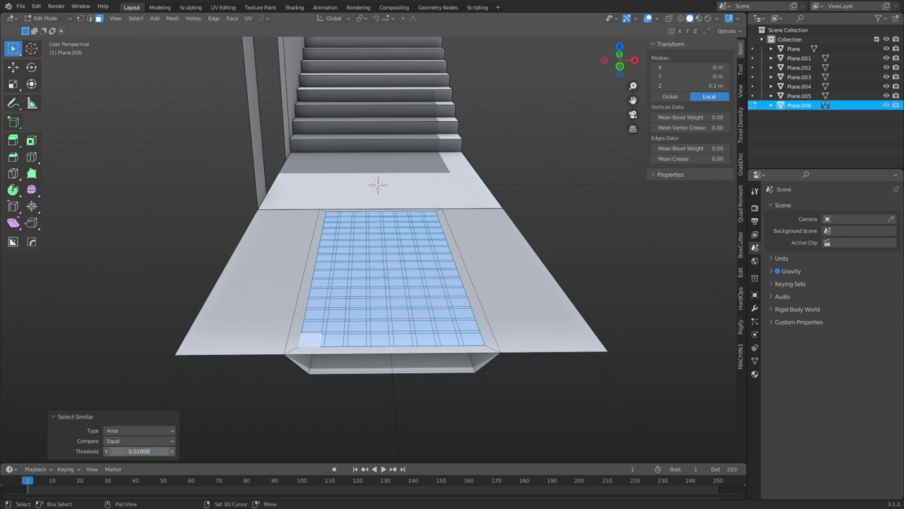
{"action": "left_click_drag", "start_coordinate": [134, 452], "coordinate": [127, 451]}
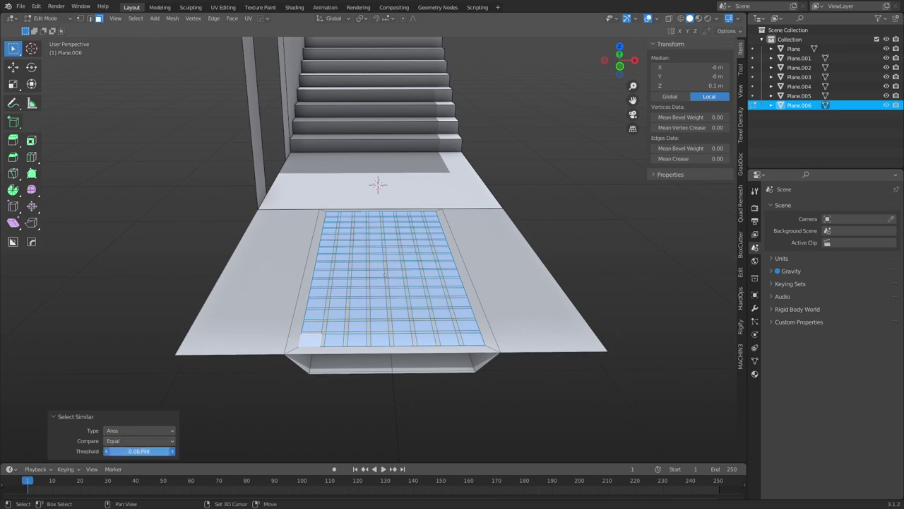
{"action": "key", "text": "x"}
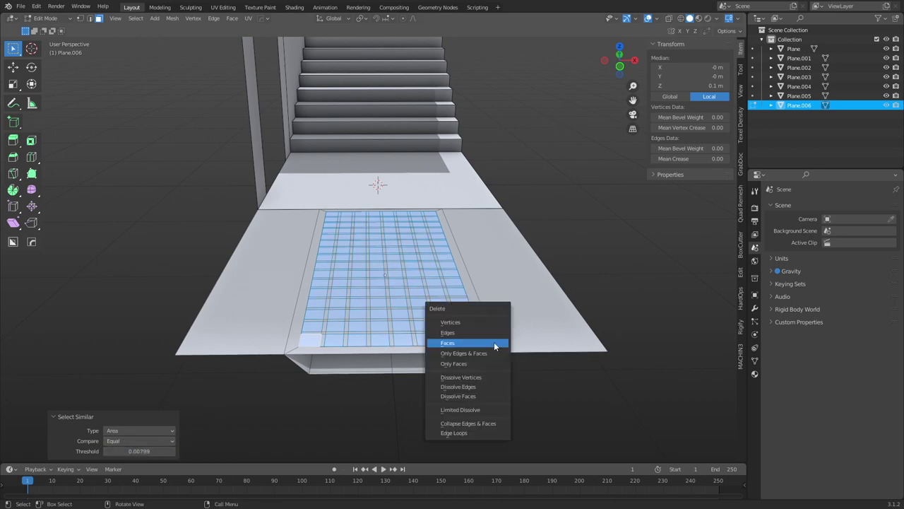
{"action": "left_click", "coordinate": [494, 344]}
Select all linked grate bars and extrude them about 0.01 m downward.
{"action": "left_click", "coordinate": [427, 335]}
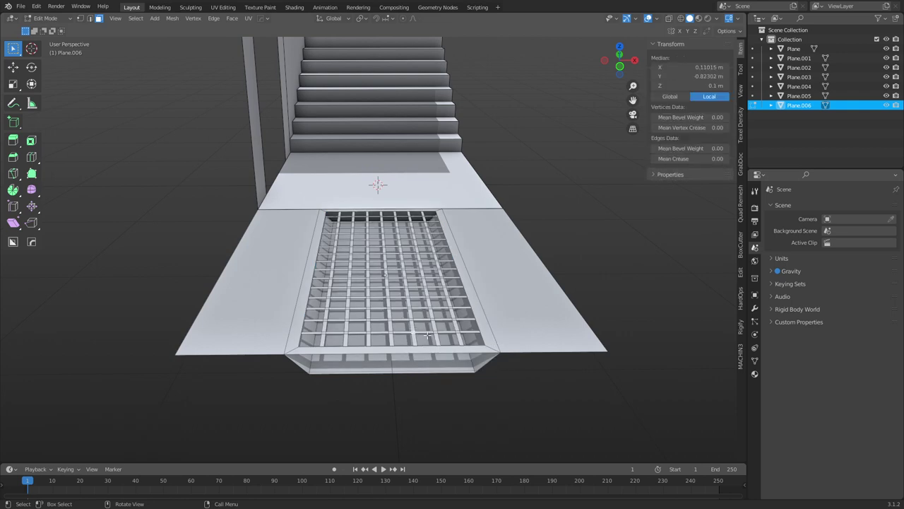
{"action": "left_click", "coordinate": [135, 18]}
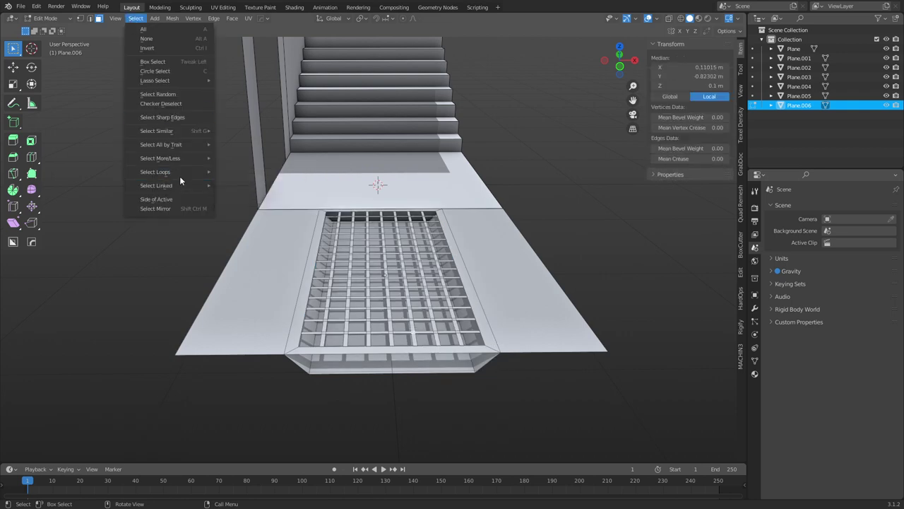
{"action": "mouse_move", "coordinate": [181, 185]}
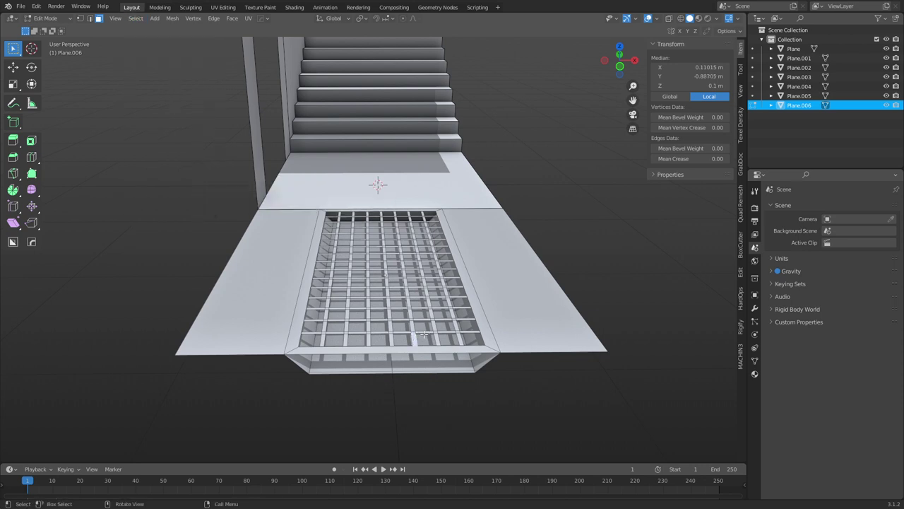
{"action": "key", "text": "ctrl+l"}
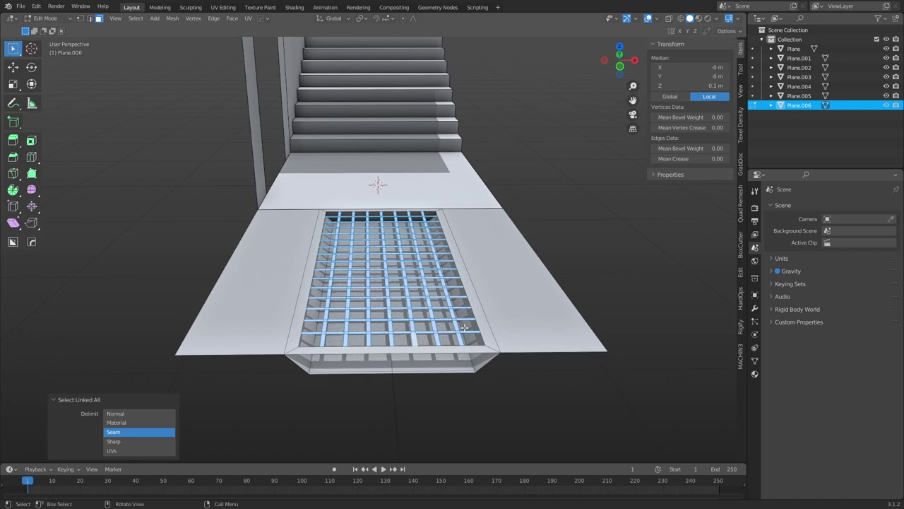
{"action": "middle_click_drag", "start_coordinate": [414, 340], "coordinate": [464, 293]}
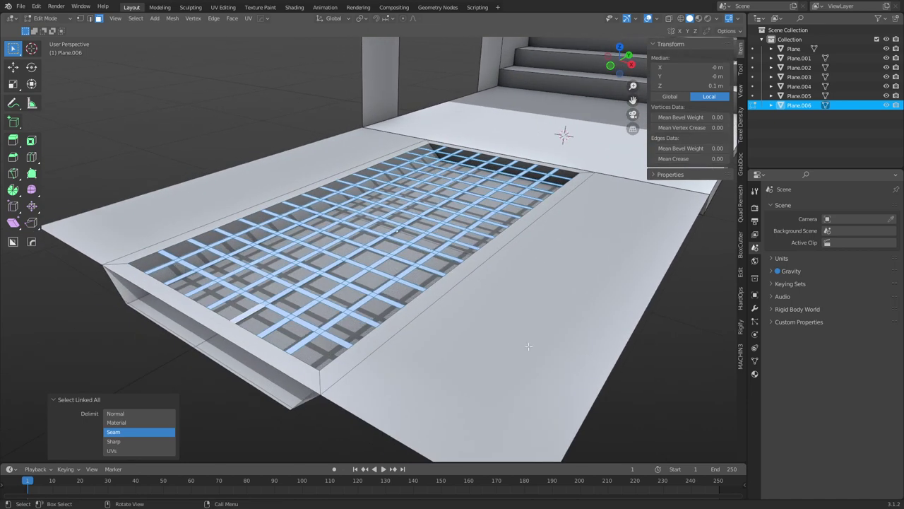
{"action": "middle_click_drag", "start_coordinate": [432, 332], "coordinate": [497, 305]}
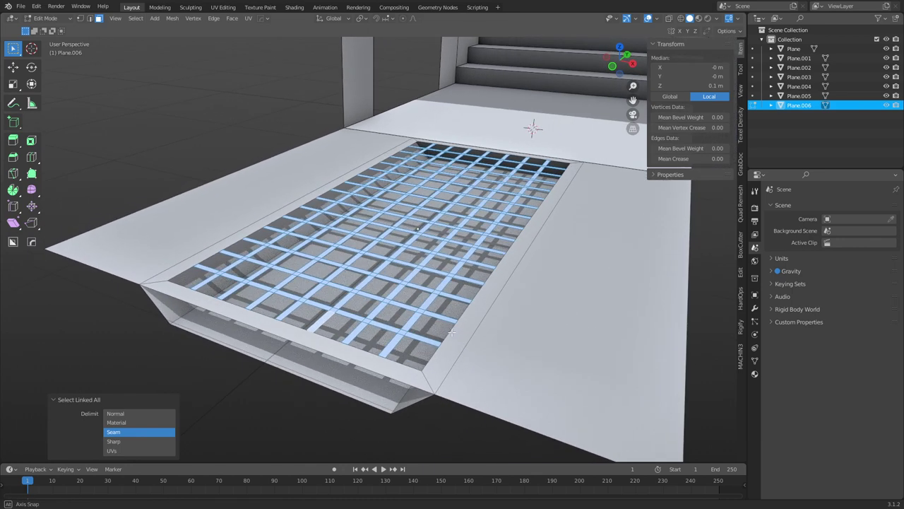
{"action": "key", "text": "g"}
{"action": "key", "text": "z"}
{"action": "key", "text": "z"}
{"action": "left_click", "coordinate": [503, 309]}
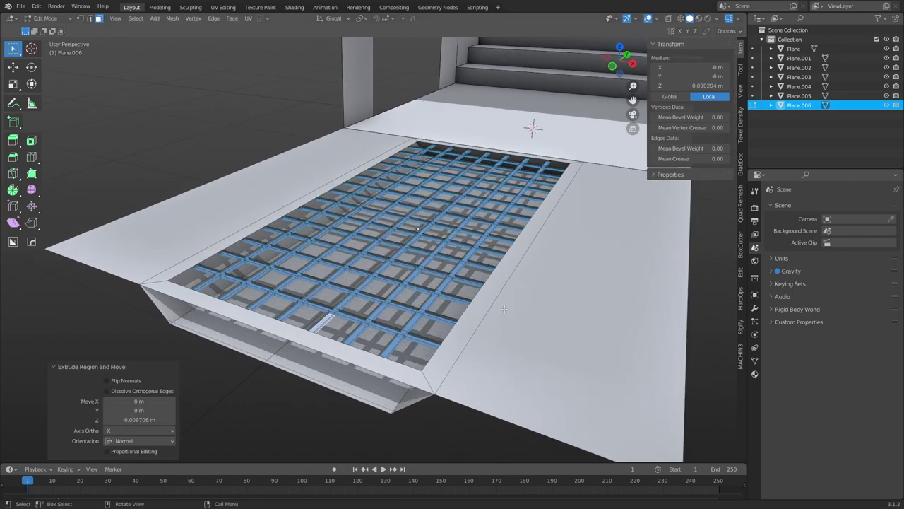
Recalculate the normals of the whole linked grate, return to object mode and deselect the floor piece.
{"action": "key", "text": "ctrl+l"}
{"action": "key", "text": "alt+n"}
{"action": "left_click", "coordinate": [503, 319]}
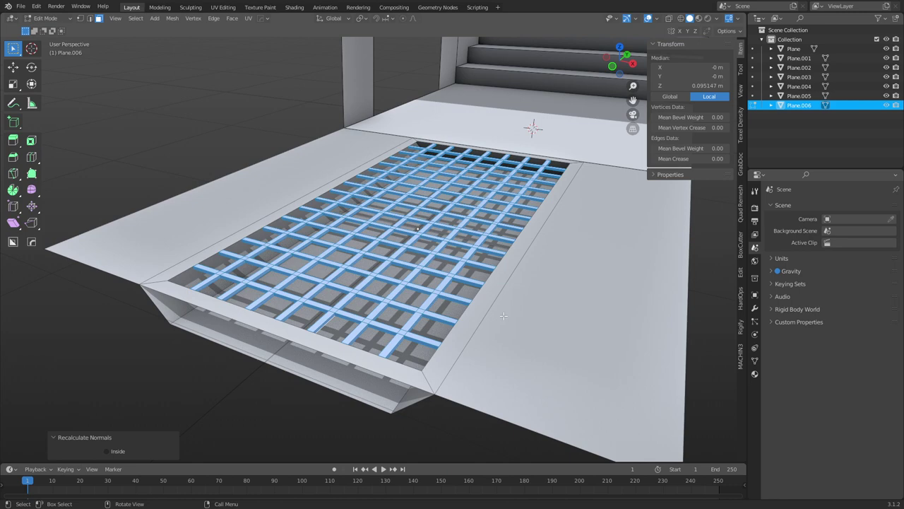
{"action": "key", "text": "ctrl+Tab"}
{"action": "left_click", "coordinate": [425, 316]}
{"action": "middle_click_drag", "start_coordinate": [247, 416], "coordinate": [512, 349]}
{"action": "left_click", "coordinate": [539, 345]}
Inset the frame faces around the grate about 0.007 m, raise them about 0.008 m, and return to object mode.
{"action": "key", "text": "shift+z"}
{"action": "key", "text": "ctrl+Tab"}
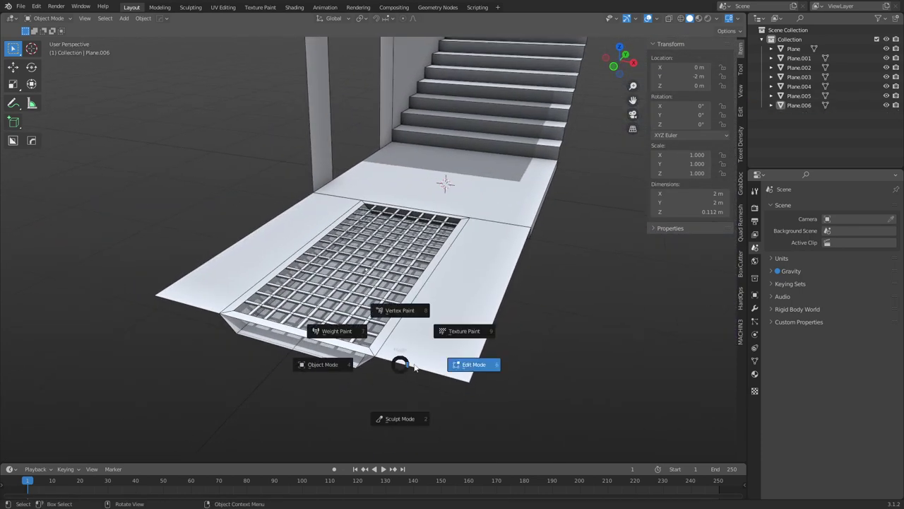
{"action": "left_click", "coordinate": [469, 367]}
{"action": "key", "text": "ctrl+i"}
{"action": "key", "text": "i"}
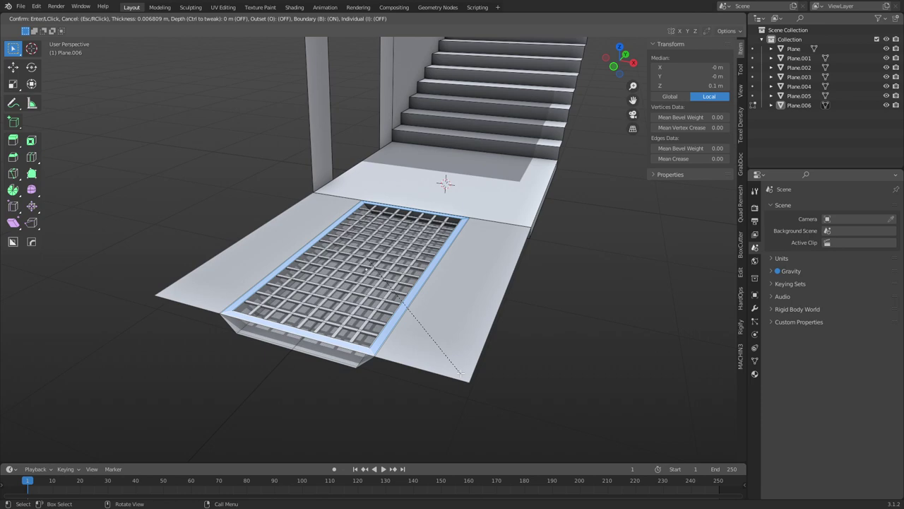
{"action": "left_click", "coordinate": [461, 373]}
{"action": "key", "text": "i"}
{"action": "key", "text": "ctrl"}
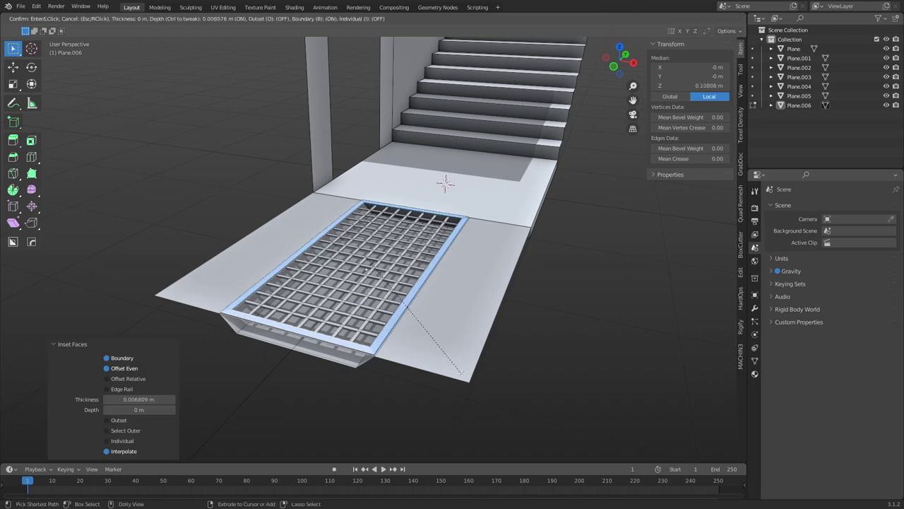
{"action": "left_click", "coordinate": [460, 372]}
{"action": "key", "text": "Tab"}
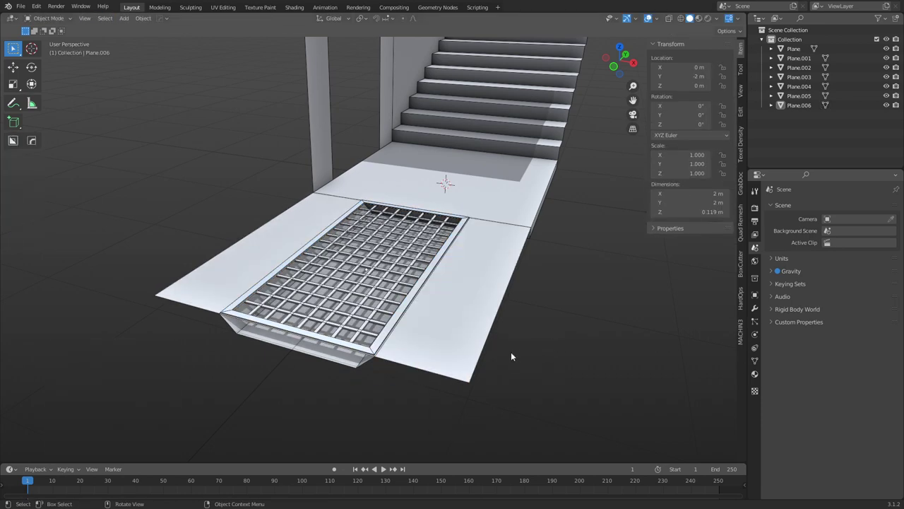
Inset the two floor faces beside the grate about 0.007 m, then raise them slightly with a second inset's depth.
{"action": "middle_click_drag", "start_coordinate": [495, 347], "coordinate": [397, 357]}
{"action": "scroll", "coordinate": [397, 357], "scroll_direction": "up", "scroll_amount": 4}
{"action": "left_click", "coordinate": [358, 335]}
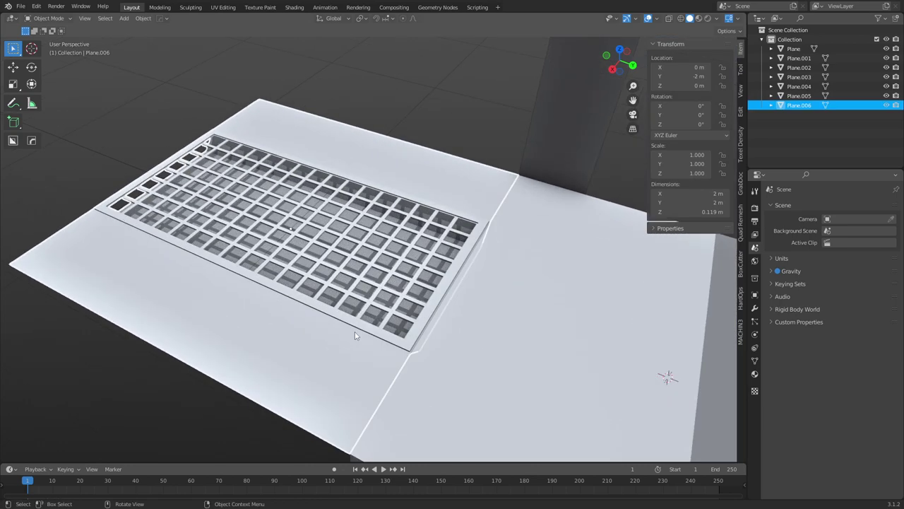
{"action": "key", "text": "Tab"}
{"action": "left_click", "coordinate": [302, 364]}
{"action": "left_click", "coordinate": [429, 156], "text": "shift"}
{"action": "key", "text": "i"}
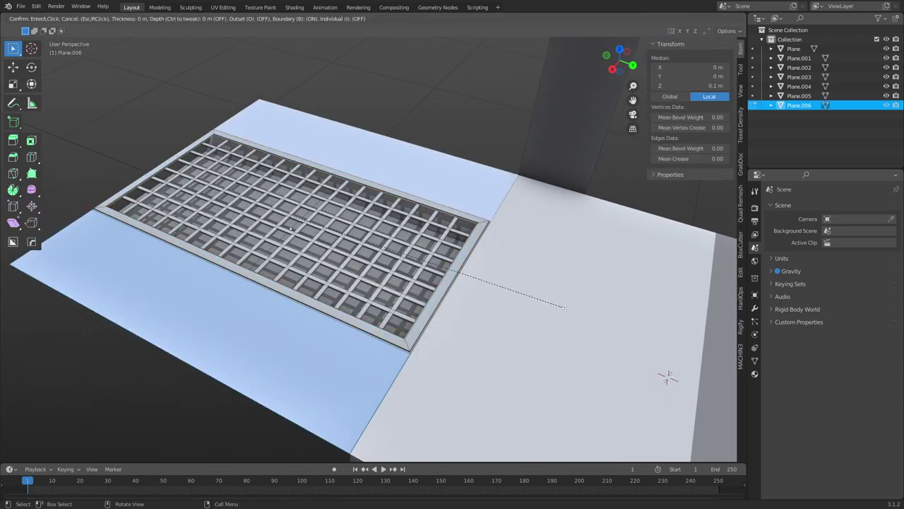
{"action": "left_click", "coordinate": [552, 303]}
{"action": "key", "text": "i"}
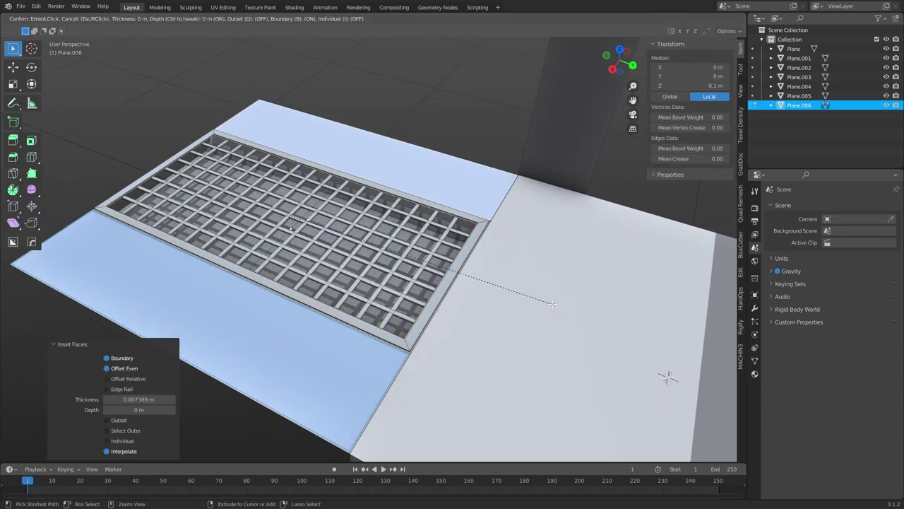
{"action": "left_click", "coordinate": [554, 303], "text": "ctrl"}
Return to object mode and deselect everything.
{"action": "key", "text": "ctrl+Tab"}
{"action": "left_click", "coordinate": [495, 304]}
{"action": "key", "text": "alt+a"}
{"action": "scroll", "coordinate": [450, 192], "scroll_direction": "down", "scroll_amount": 5}
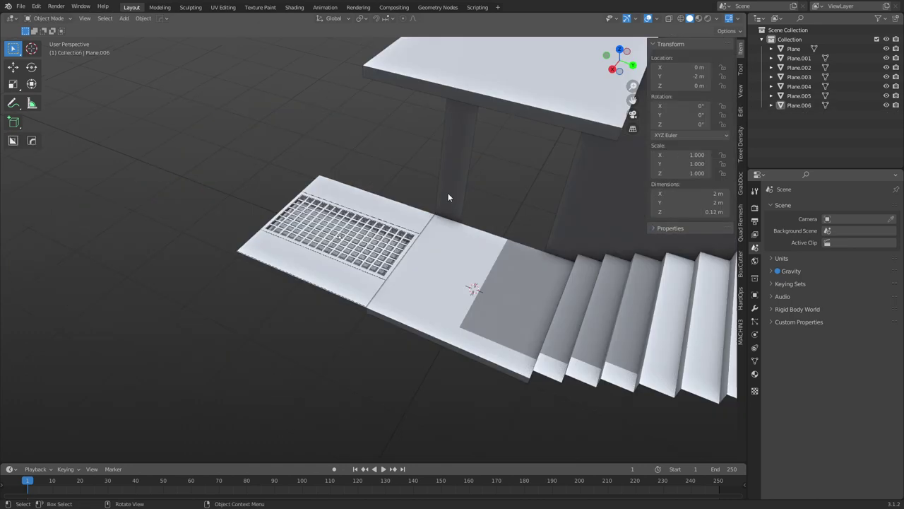
{"action": "middle_click_drag", "start_coordinate": [320, 295], "coordinate": [426, 291]}
{"action": "left_click", "coordinate": [399, 312]}
{"action": "left_click", "coordinate": [539, 343]}
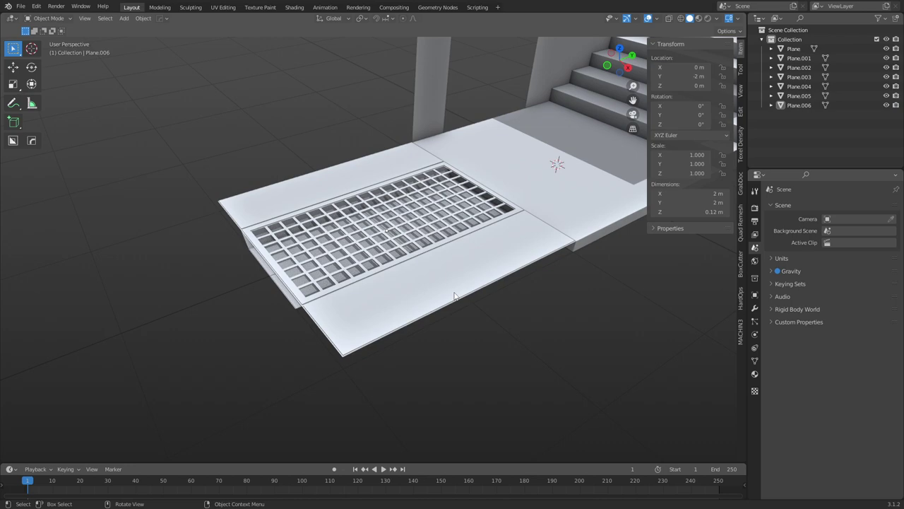
{"action": "left_click", "coordinate": [455, 294]}
{"action": "scroll", "coordinate": [469, 315], "scroll_direction": "down", "scroll_amount": 1}
{"action": "middle_click_drag", "start_coordinate": [469, 315], "coordinate": [473, 322]}
{"action": "key", "text": "shift+d"}
{"action": "type", "text": "y"}
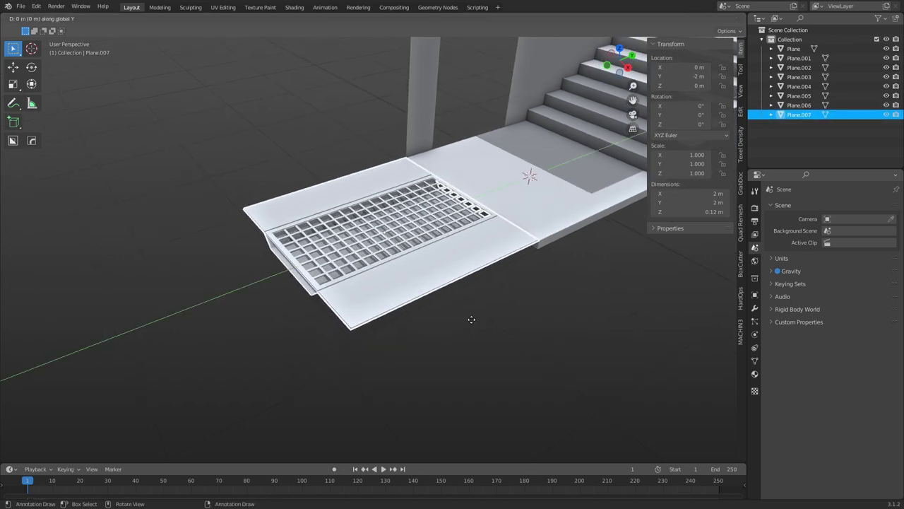
{"action": "type", "text": "-2"}
{"action": "key", "text": "Return"}
{"action": "key", "text": "x"}
{"action": "left_click", "coordinate": [398, 353]}
Add a 2 m plane and move it -2 m along Y so it sits beneath the grate floor piece.
{"action": "scroll", "coordinate": [398, 353], "scroll_direction": "down", "scroll_amount": 3}
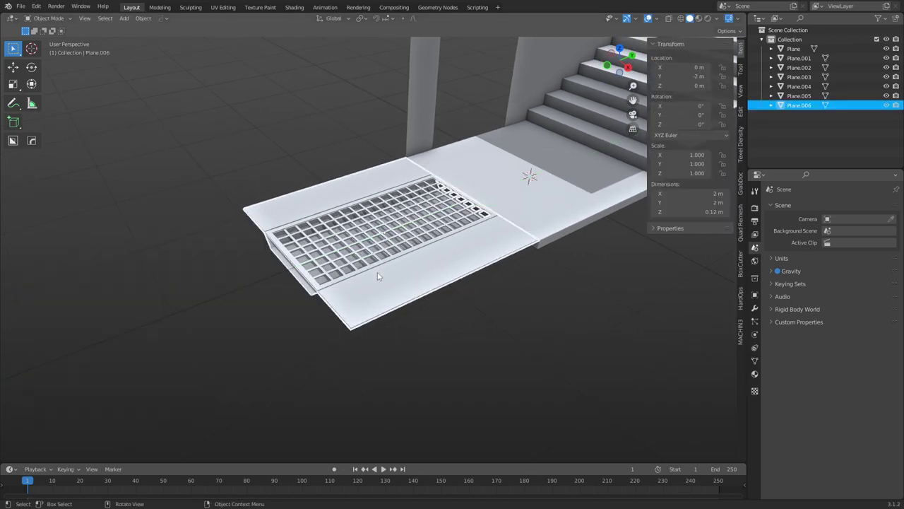
{"action": "middle_click_drag", "start_coordinate": [398, 352], "coordinate": [414, 278]}
{"action": "key", "text": "shift+a"}
{"action": "mouse_move", "coordinate": [414, 278]}
{"action": "left_click", "coordinate": [455, 74]}
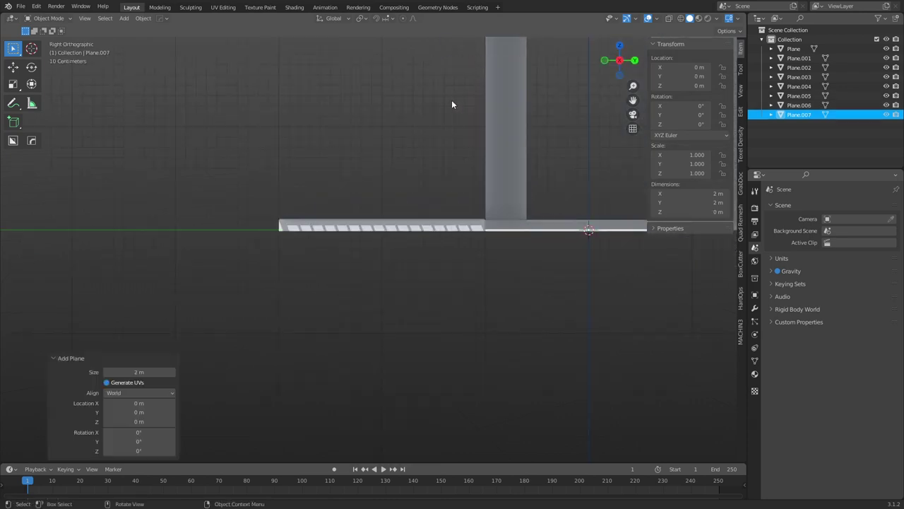
{"action": "middle_click_drag", "start_coordinate": [452, 105], "coordinate": [434, 266]}
{"action": "key", "text": "g"}
{"action": "key", "text": "y"}
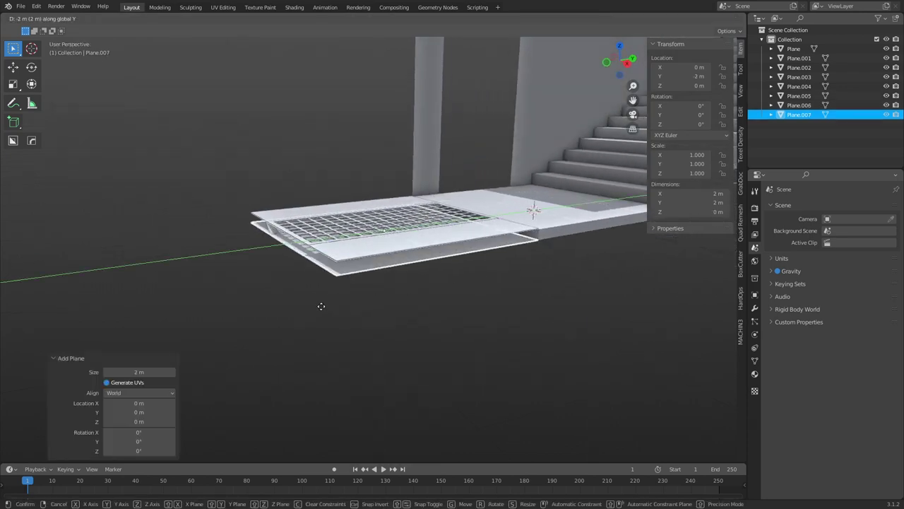
{"action": "left_click", "coordinate": [321, 306]}
Flip the normals of the new plane beneath the grate floor piece and return to object mode.
{"action": "middle_click_drag", "start_coordinate": [422, 303], "coordinate": [352, 255], "text": "alt"}
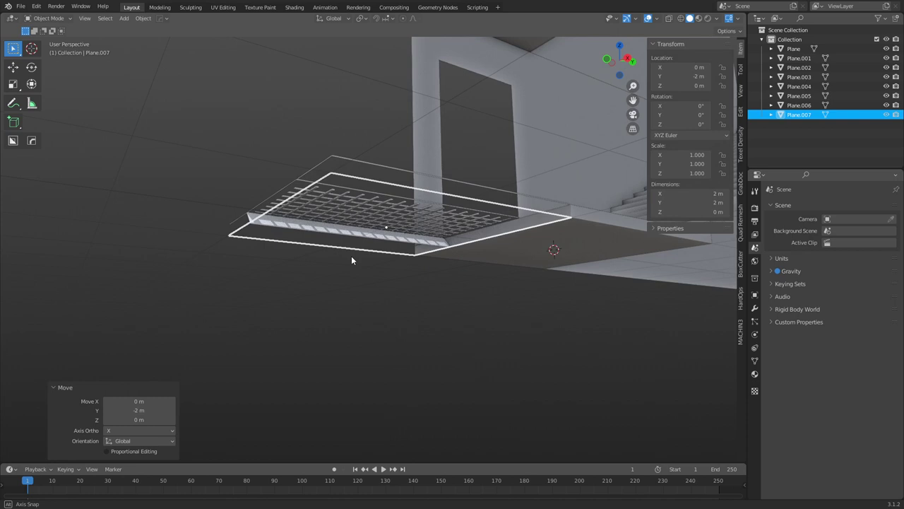
{"action": "key", "text": "ctrl+Tab"}
{"action": "left_click", "coordinate": [427, 255]}
{"action": "key", "text": "alt+n"}
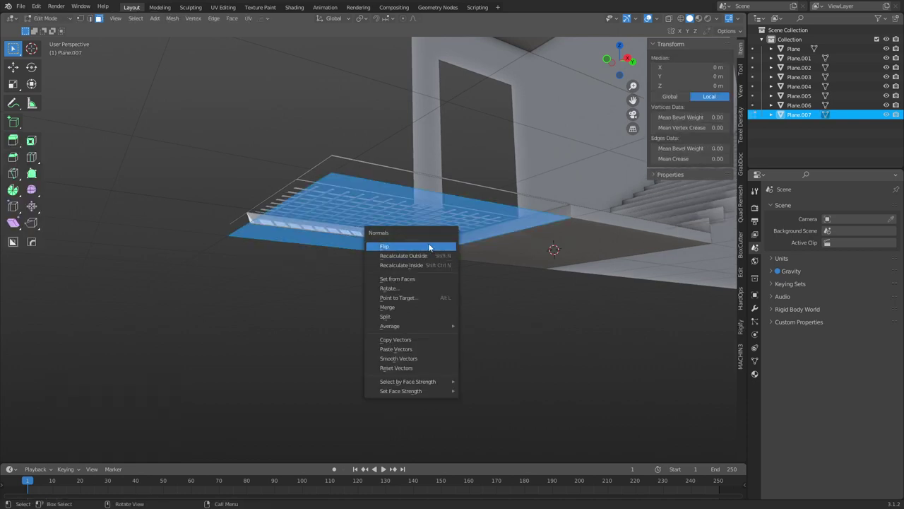
{"action": "left_click", "coordinate": [428, 256]}
{"action": "key", "text": "Tab"}
Raise the bottom face of the grate floor's recess about 0.012 m along Z and return to object mode.
{"action": "middle_click_drag", "start_coordinate": [403, 279], "coordinate": [371, 210], "text": "alt"}
{"action": "left_click", "coordinate": [271, 229]}
{"action": "key", "text": "ctrl+Tab"}
{"action": "left_click", "coordinate": [334, 243]}
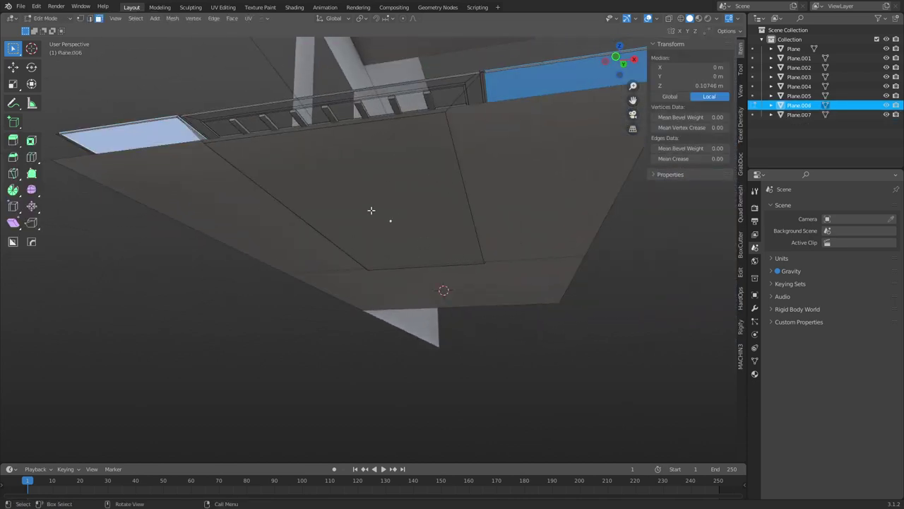
{"action": "key", "text": "3"}
{"action": "left_click", "coordinate": [390, 220]}
{"action": "key", "text": "g"}
{"action": "key", "text": "z"}
{"action": "left_click", "coordinate": [391, 221]}
{"action": "key", "text": "ctrl+Tab"}
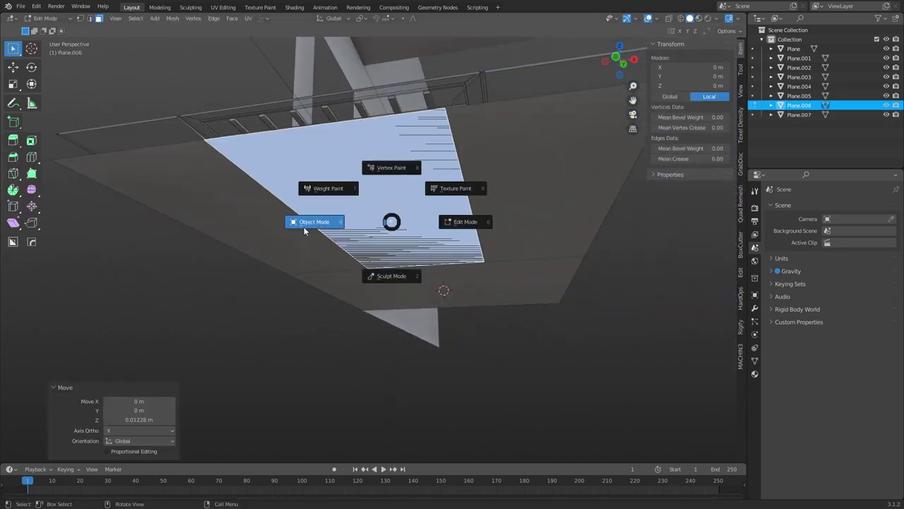
{"action": "left_click", "coordinate": [304, 228]}
Lower the bottom face of the grate floor's recess 0.1 m along Z, return to object mode and deselect the piece.
{"action": "left_click", "coordinate": [279, 261]}
{"action": "middle_click_drag", "start_coordinate": [278, 261], "coordinate": [358, 265], "text": "alt"}
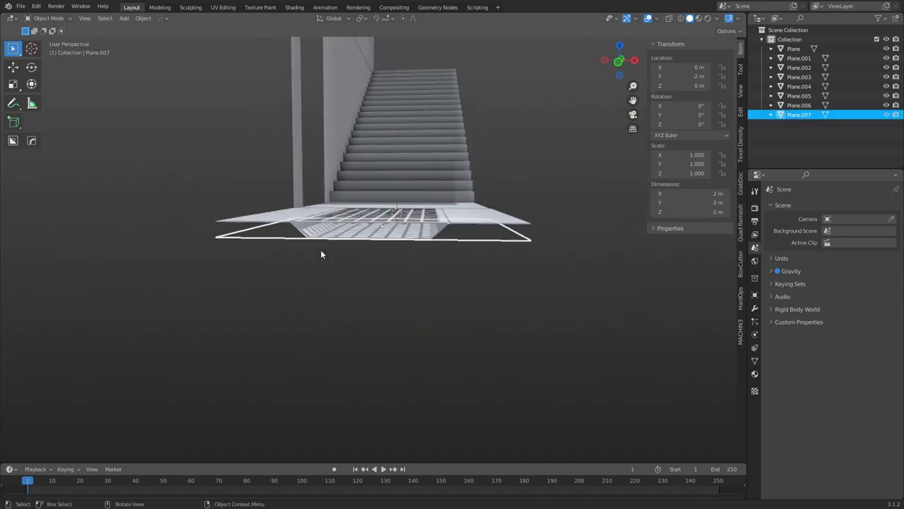
{"action": "key", "text": "ctrl+Tab"}
{"action": "left_click", "coordinate": [339, 246]}
{"action": "key", "text": "ctrl+Tab"}
{"action": "left_click", "coordinate": [312, 235]}
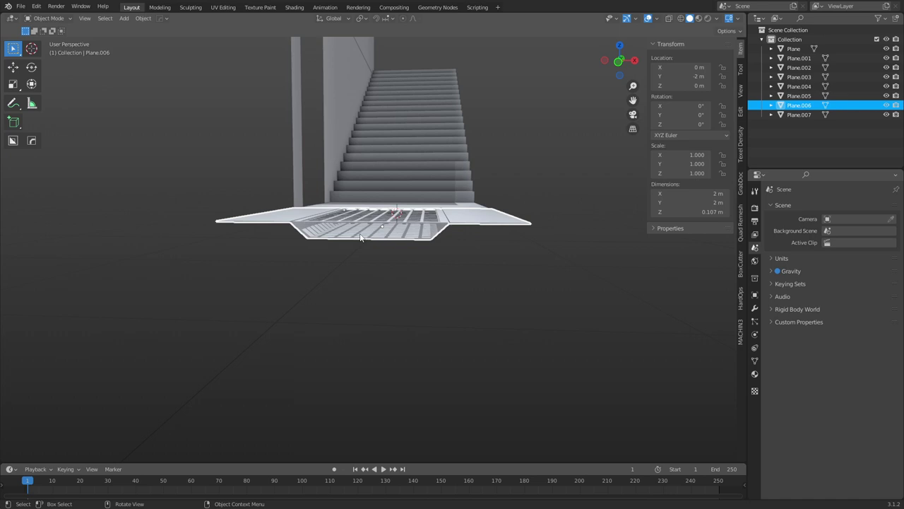
{"action": "key", "text": "Tab"}
{"action": "key", "text": "g"}
{"action": "key", "text": "z"}
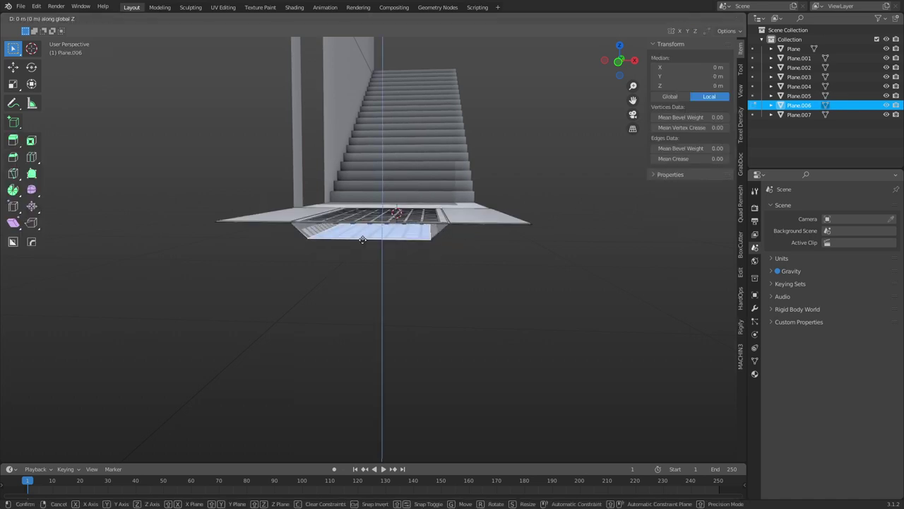
{"action": "left_click", "coordinate": [375, 290]}
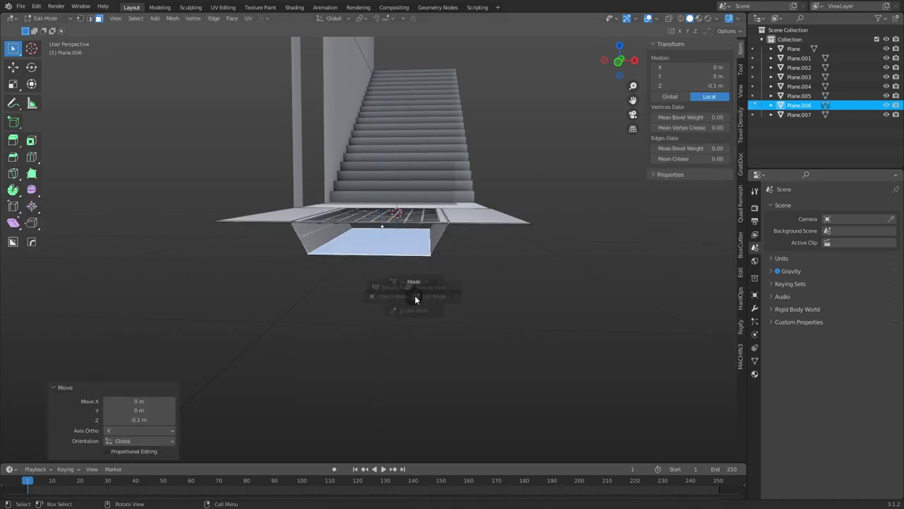
{"action": "key", "text": "Tab"}
{"action": "left_click", "coordinate": [398, 323]}
Add a centred loop cut along the length of the plane beneath the grate floor piece.
{"action": "middle_click_drag", "start_coordinate": [398, 323], "coordinate": [360, 277]}
{"action": "left_click", "coordinate": [339, 224]}
{"action": "middle_click_drag", "start_coordinate": [339, 225], "coordinate": [370, 282]}
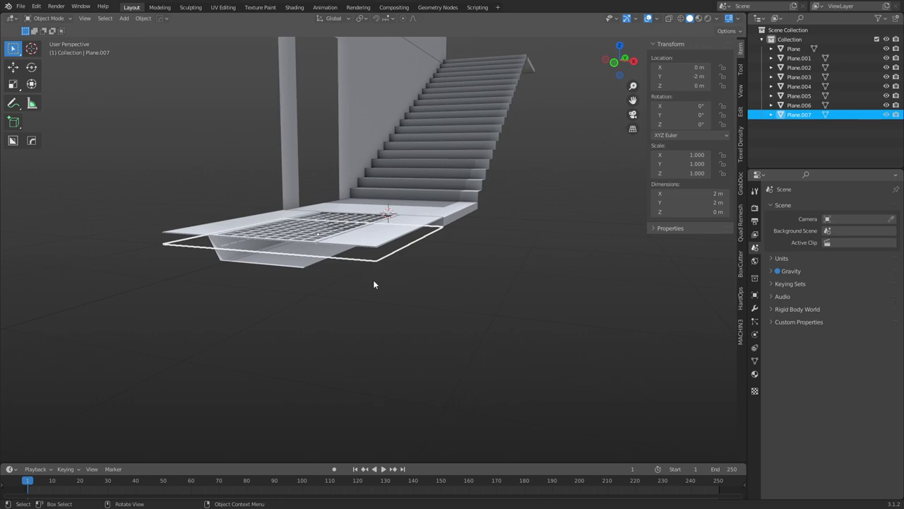
{"action": "mouse_move", "coordinate": [374, 284]}
{"action": "middle_mouse_down"}
{"action": "mouse_move", "coordinate": [378, 296]}
{"action": "mouse_move", "coordinate": [412, 288]}
{"action": "mouse_move", "coordinate": [385, 278]}
{"action": "middle_mouse_up"}
{"action": "key", "text": "Tab"}
{"action": "key", "text": "ctrl+r"}
{"action": "left_click", "coordinate": [389, 278]}
{"action": "right_click", "coordinate": [418, 286]}
Try to bevel the lower plane's centre edge with a width of 1.2 m.
{"action": "key", "text": "ctrl+b"}
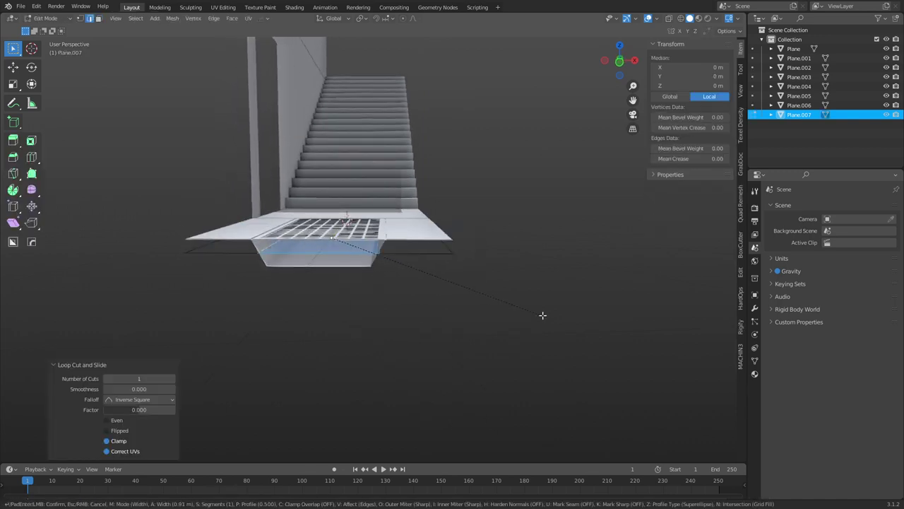
{"action": "left_click", "coordinate": [555, 318]}
{"action": "left_click", "coordinate": [156, 308]}
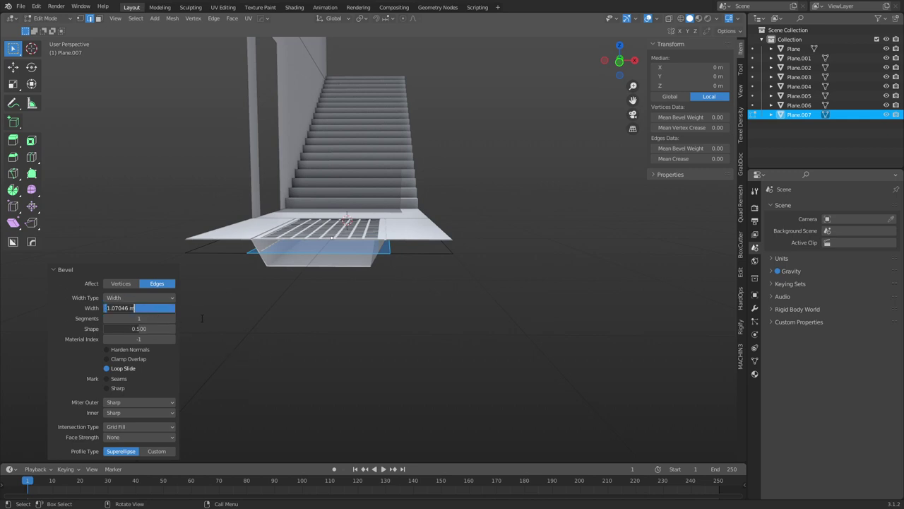
{"action": "type", "text": "1.2"}
{"action": "key", "text": "Return"}
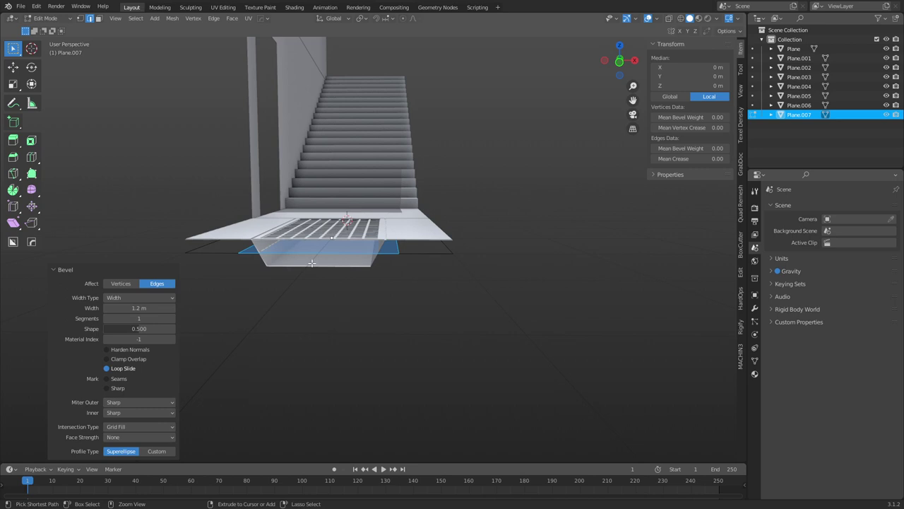
{"action": "key", "text": "ctrl+z"}
Bevel the lower plane's centre edge about 0.9 m wide and lower the resulting strip 0.2 m to form a trough.
{"action": "key", "text": "ctrl+b"}
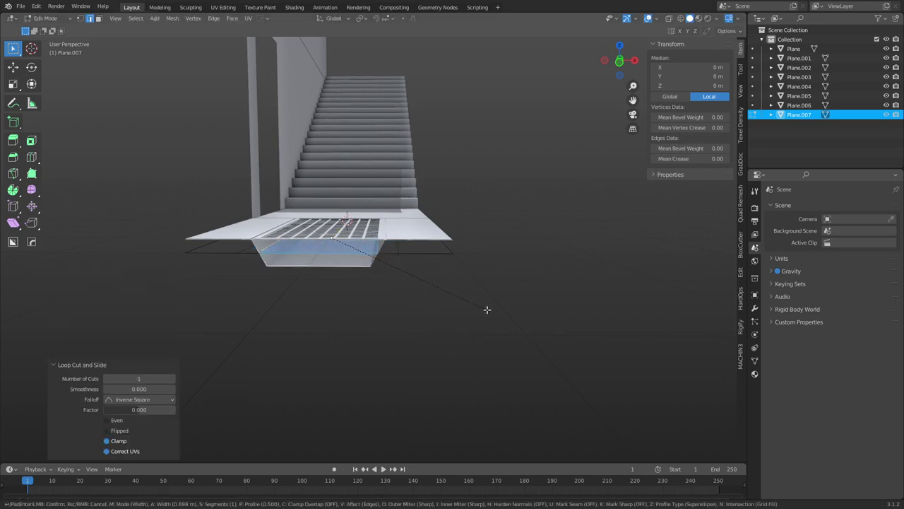
{"action": "left_click", "coordinate": [377, 295]}
{"action": "key", "text": "g"}
{"action": "key", "text": "z"}
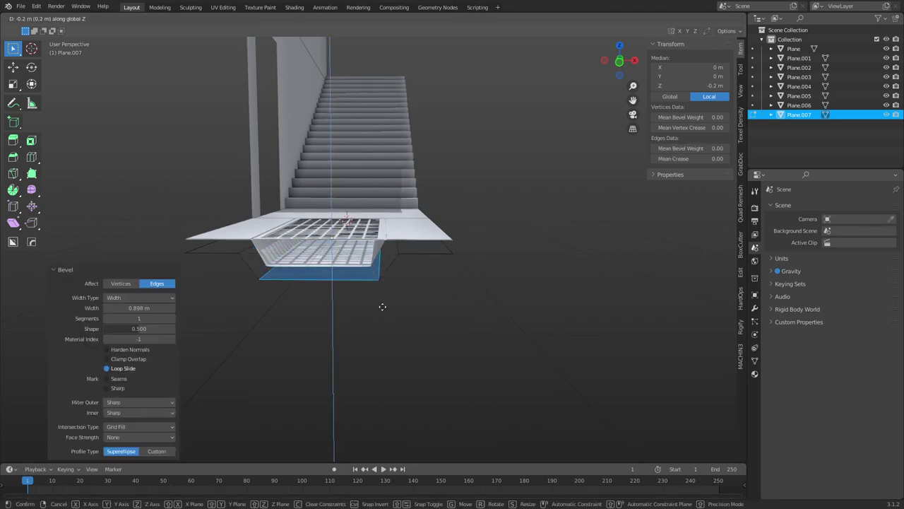
{"action": "left_click", "coordinate": [383, 309]}
{"action": "key", "text": "Tab"}
{"action": "left_click", "coordinate": [408, 316]}
Examine how the recessed grate floor and the trough piece beneath it fit together from several angles.
{"action": "key", "text": "KP_3"}
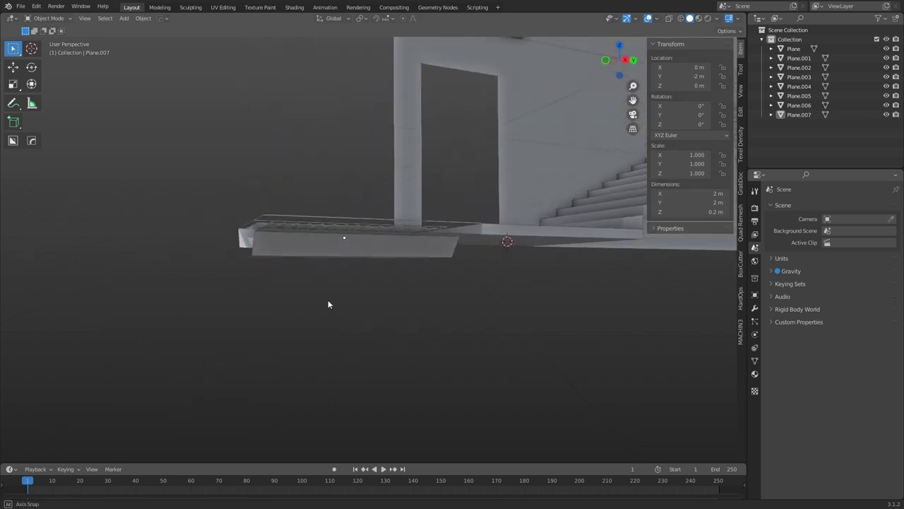
{"action": "left_click", "coordinate": [346, 227]}
{"action": "left_click", "coordinate": [347, 248]}
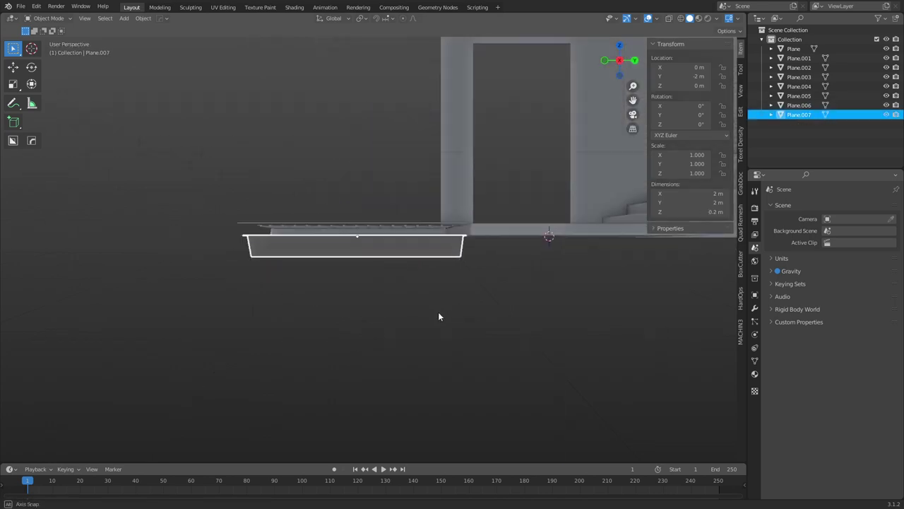
{"action": "middle_click_drag", "start_coordinate": [442, 313], "coordinate": [378, 281]}
{"action": "left_click", "coordinate": [357, 263]}
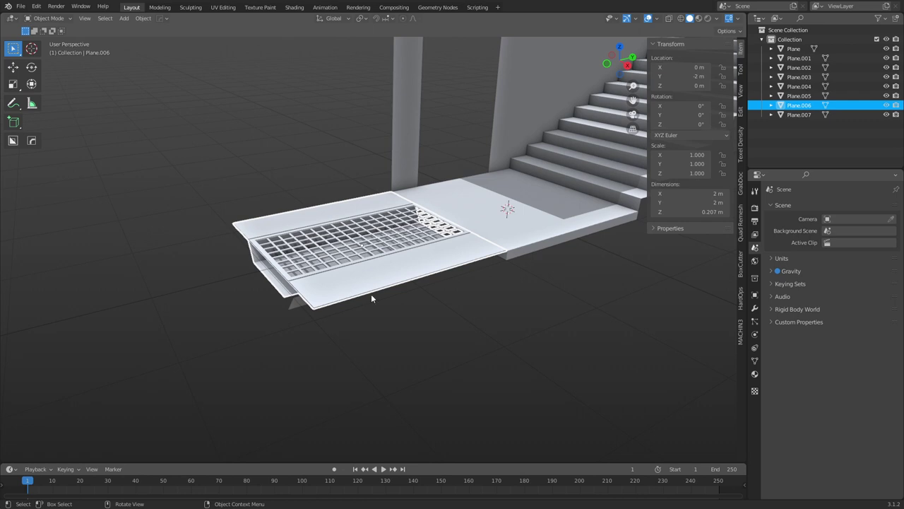
{"action": "middle_click_drag", "start_coordinate": [373, 299], "coordinate": [416, 297]}
{"action": "left_click", "coordinate": [338, 289]}
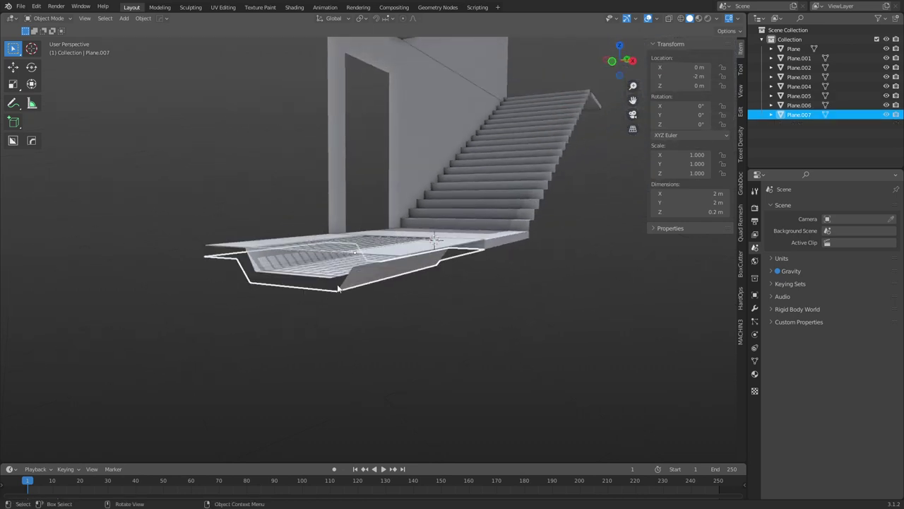
{"action": "middle_click_drag", "start_coordinate": [338, 289], "coordinate": [355, 281]}
{"action": "left_click", "coordinate": [323, 274]}
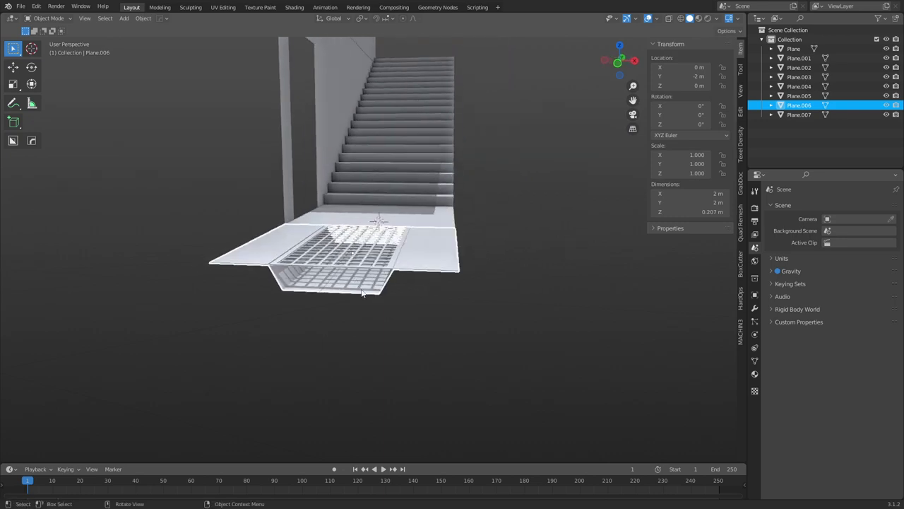
{"action": "key", "text": "g"}
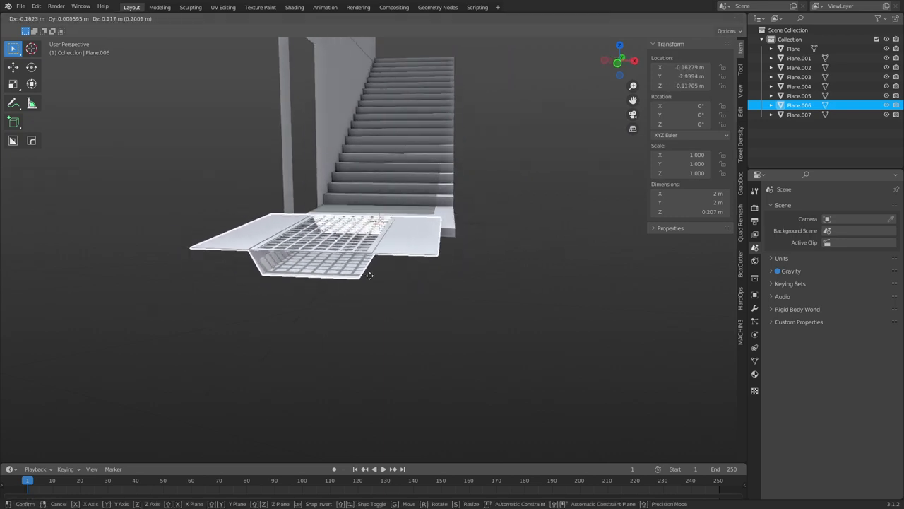
{"action": "right_click", "coordinate": [356, 284]}
Show wireframes over the solid meshes and compare the grate recess with the trough beneath it in front view.
{"action": "middle_click_drag", "start_coordinate": [355, 311], "coordinate": [416, 302]}
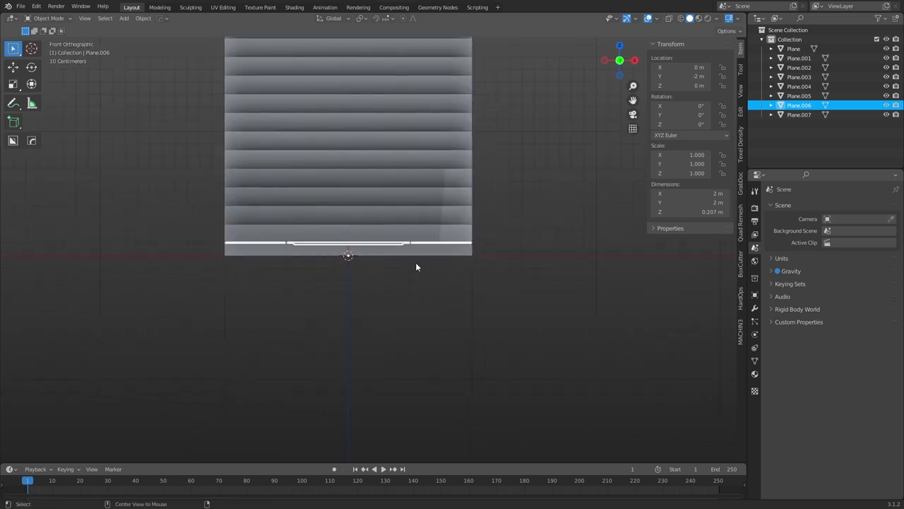
{"action": "key", "text": "alt+z"}
{"action": "key", "text": "alt+z"}
{"action": "key", "text": "KP_1"}
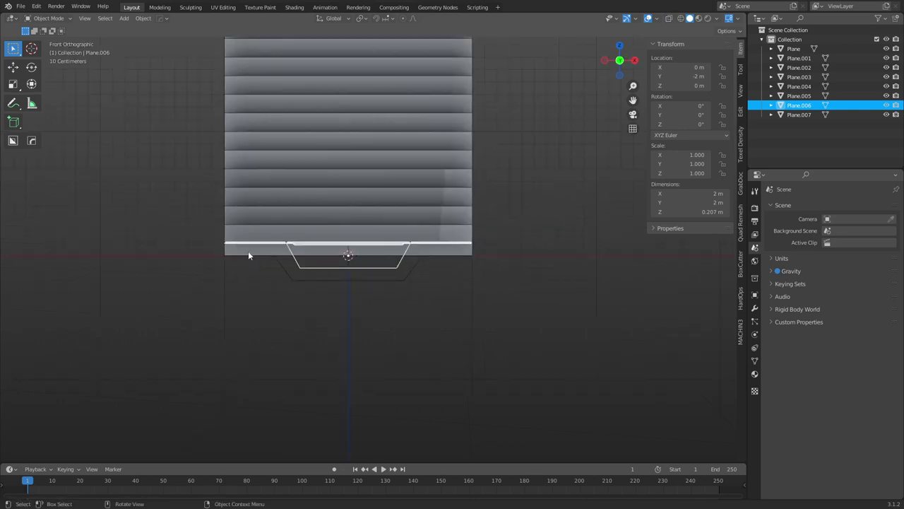
{"action": "middle_click_drag", "start_coordinate": [336, 302], "coordinate": [347, 283]}
{"action": "left_click", "coordinate": [339, 293]}
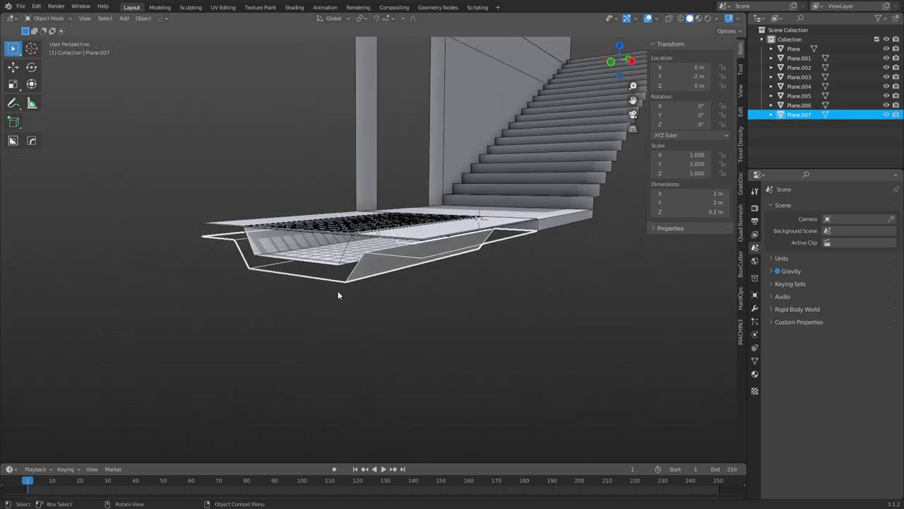
Add a default 32-vertex cylinder and rotate it 90° about X so it lies along Y.
{"action": "middle_click_drag", "start_coordinate": [389, 322], "coordinate": [376, 305]}
{"action": "left_click", "coordinate": [264, 365]}
{"action": "key", "text": "shift+a"}
{"action": "mouse_move", "coordinate": [376, 305]}
{"action": "left_click", "coordinate": [436, 148]}
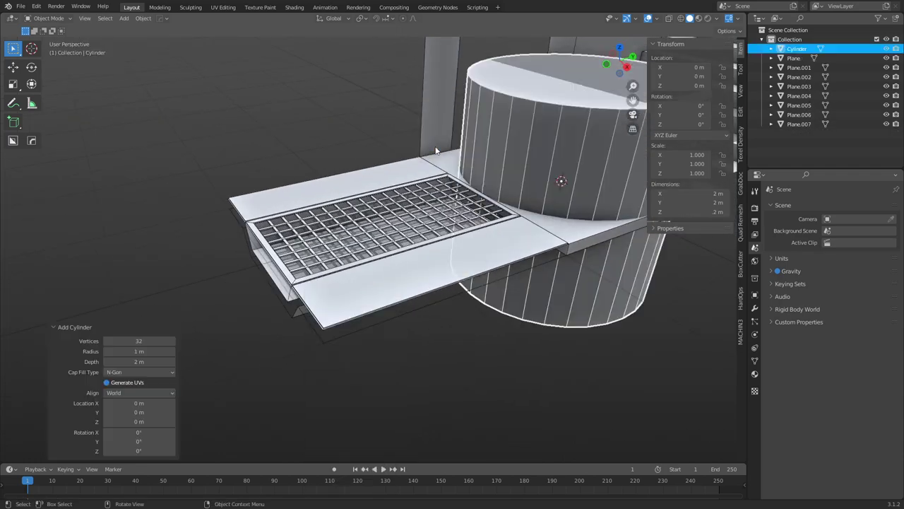
{"action": "key", "text": "r"}
{"action": "type", "text": "y"}
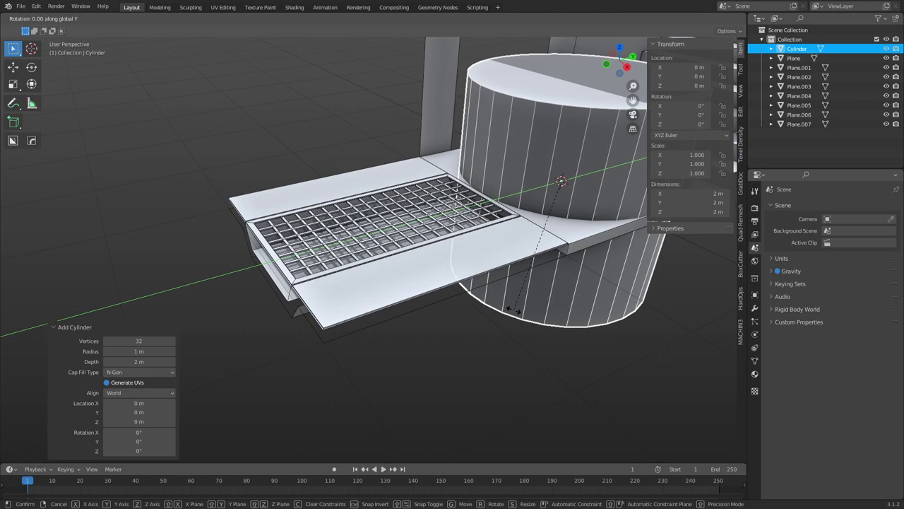
{"action": "type", "text": "x90"}
{"action": "key", "text": "Return"}
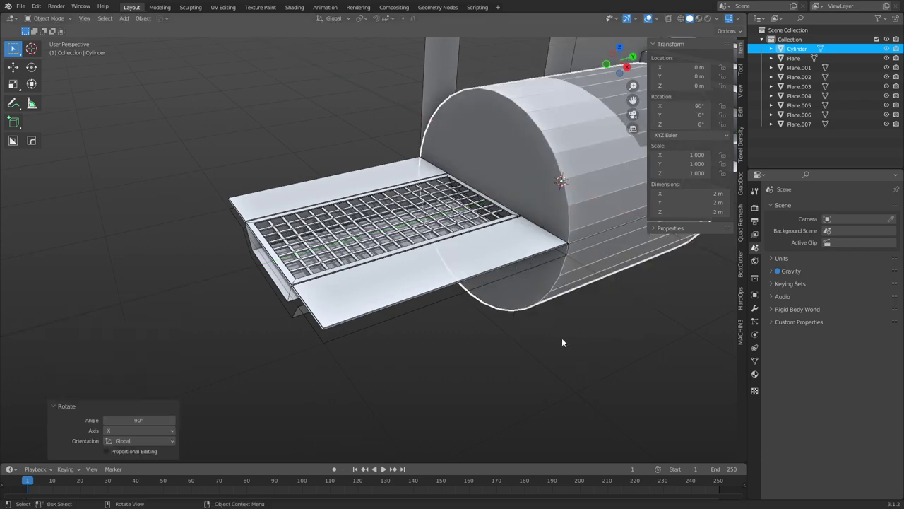
Move the cylinder -2 m along Y and scale it down to a pipe about 0.147 m in diameter, keeping its length.
{"action": "middle_click_drag", "start_coordinate": [563, 343], "coordinate": [536, 309]}
{"action": "type", "text": "g"}
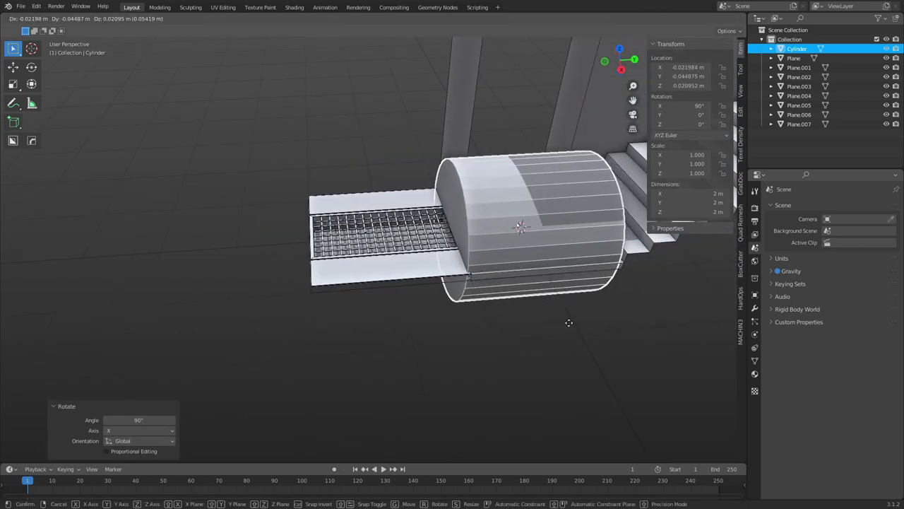
{"action": "type", "text": "y-2"}
{"action": "key", "text": "Return"}
{"action": "key", "text": "s"}
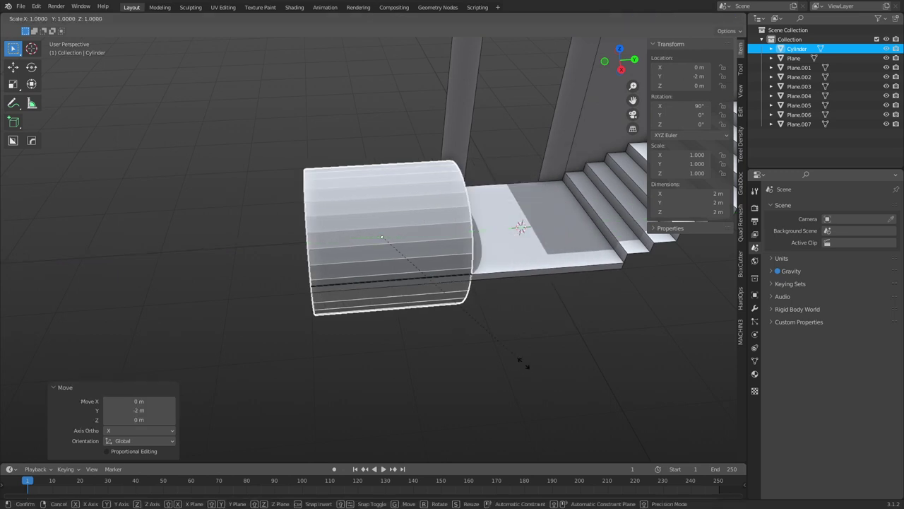
{"action": "key", "text": "shift+y"}
{"action": "left_click", "coordinate": [374, 257]}
{"action": "middle_click_drag", "start_coordinate": [374, 260], "coordinate": [423, 287]}
{"action": "scroll", "coordinate": [486, 295], "scroll_direction": "up", "scroll_amount": 7}
{"action": "key", "text": "s"}
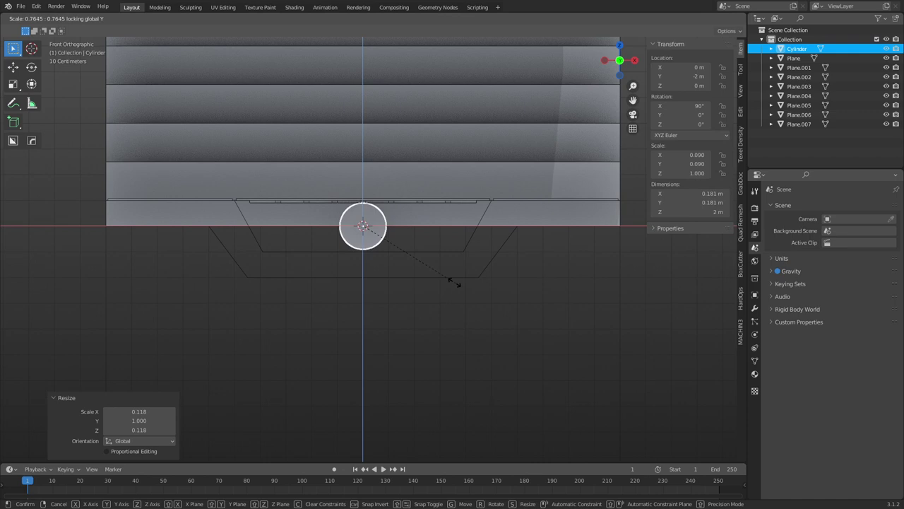
{"action": "left_click", "coordinate": [437, 274]}
Move the pipe about -0.306 m along X, toward the side wall of the grate recess.
{"action": "key", "text": "g"}
{"action": "key", "text": "y"}
{"action": "key", "text": "x"}
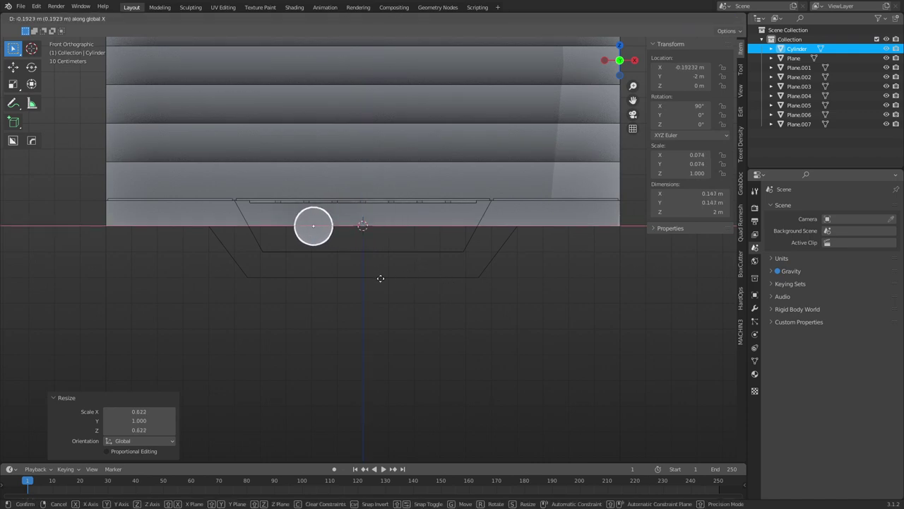
{"action": "left_click", "coordinate": [359, 279]}
Duplicate the pipe about 0.158 m along X to place a second pipe of the same size beside it.
{"action": "key", "text": "shift+d"}
{"action": "key", "text": "x"}
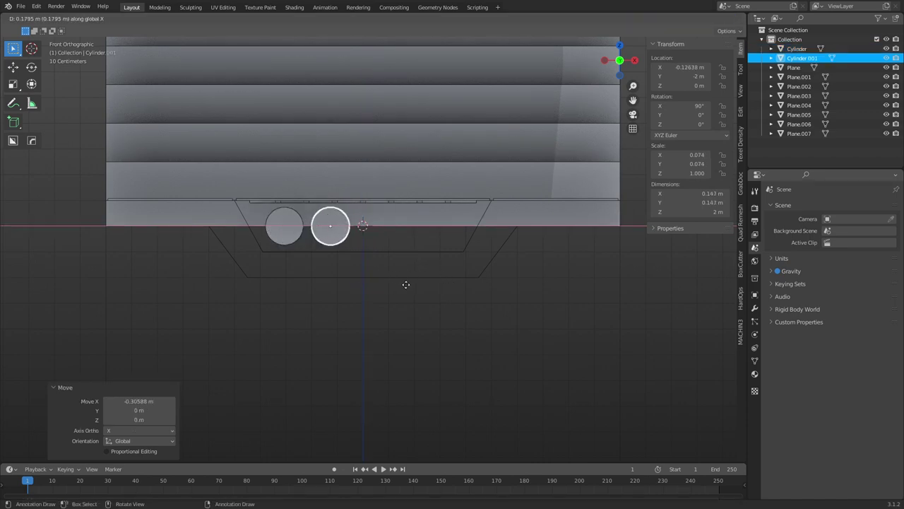
{"action": "left_click", "coordinate": [399, 283]}
Duplicate the second pipe about 0.333 m along X and scale the copy to about 0.083 m in diameter, keeping its length.
{"action": "key", "text": "shift+d"}
{"action": "key", "text": "x"}
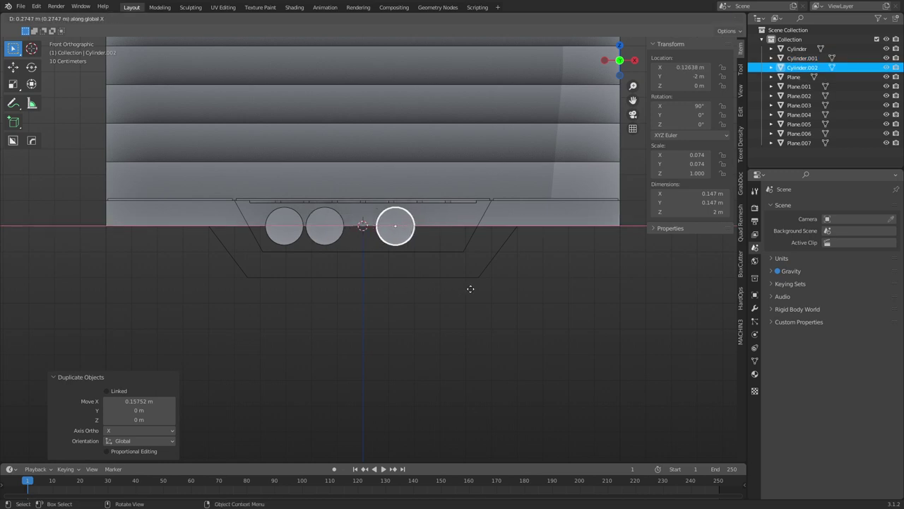
{"action": "left_click", "coordinate": [485, 288]}
{"action": "key", "text": "s"}
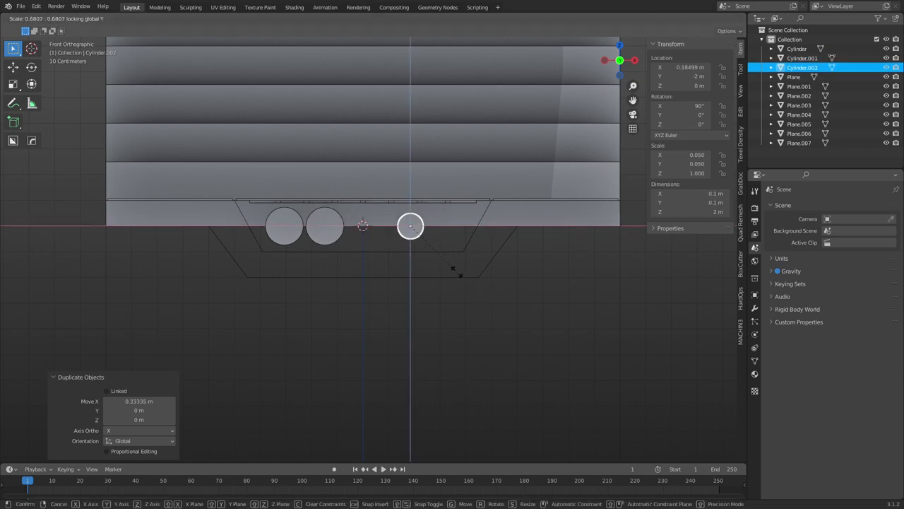
{"action": "left_click", "coordinate": [448, 266]}
{"action": "key", "text": "shift+d"}
{"action": "key", "text": "y"}
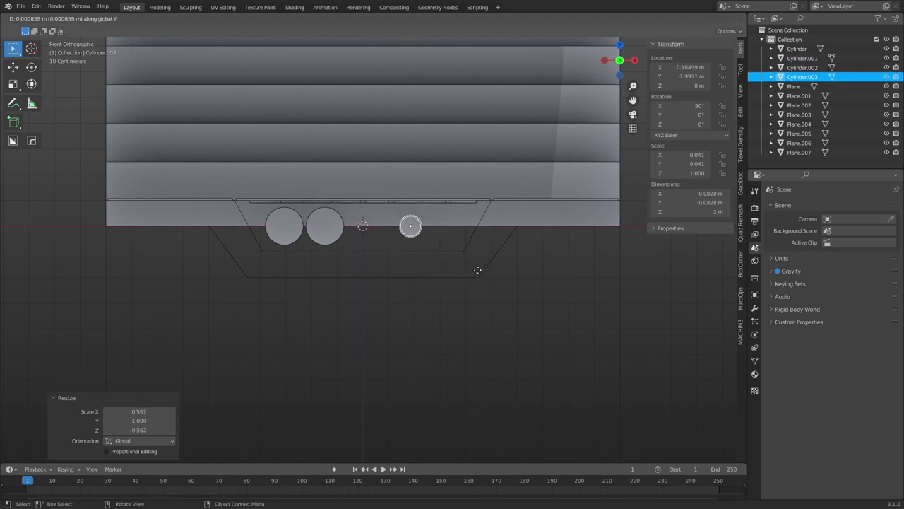
{"action": "key", "text": "x"}
{"action": "left_click", "coordinate": [496, 291]}
{"action": "key", "text": "s"}
{"action": "key", "text": "shift+y"}
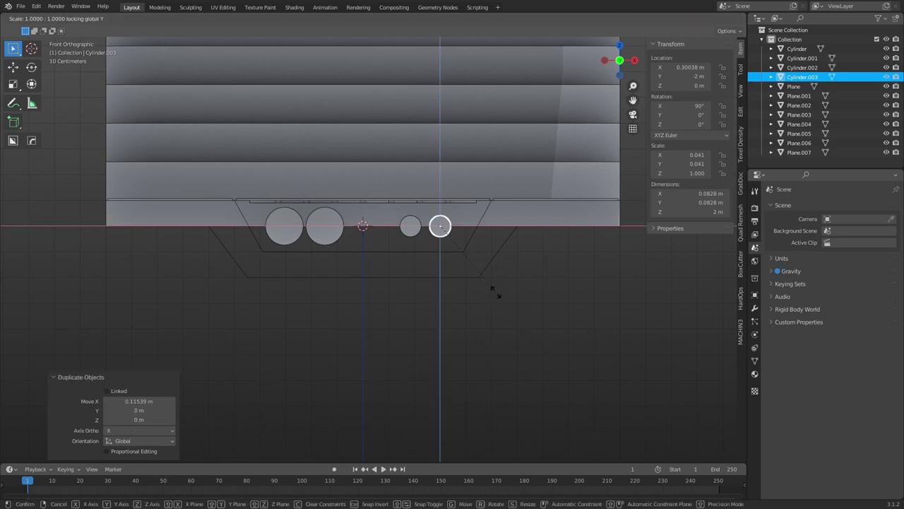
{"action": "right_click", "coordinate": [472, 282]}
{"action": "key", "text": "x"}
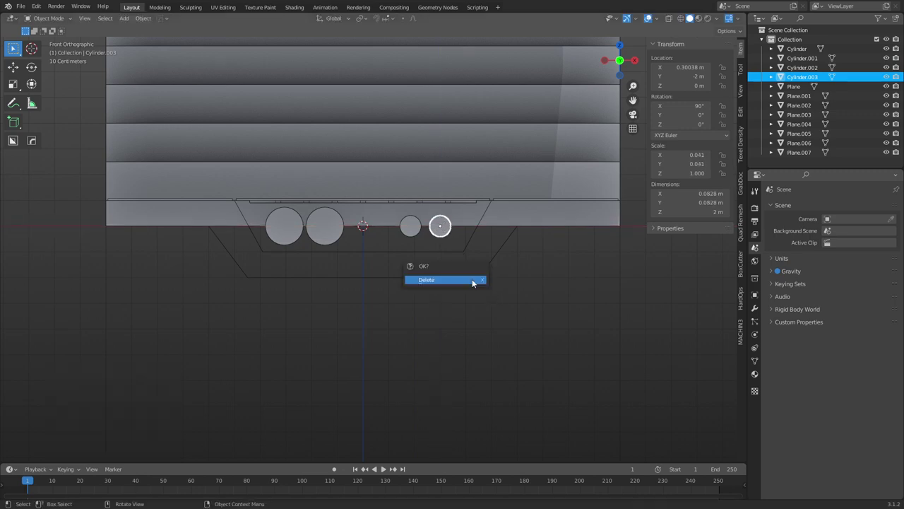
{"action": "left_click", "coordinate": [453, 280]}
Duplicate the small pipe along X toward the recess's far side wall, and duplicate that copy about -0.22 m along X.
{"action": "left_click", "coordinate": [414, 233]}
{"action": "key", "text": "shift+d"}
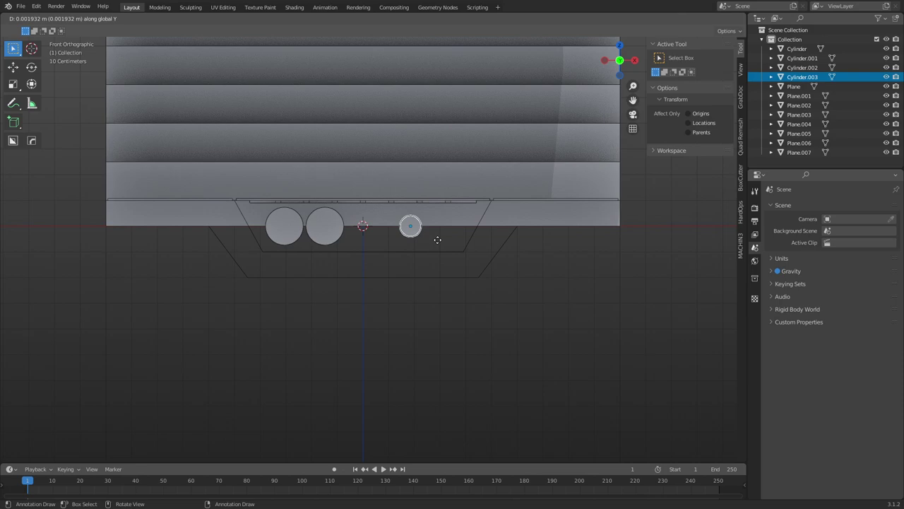
{"action": "key", "text": "x"}
{"action": "left_click", "coordinate": [442, 244]}
{"action": "key", "text": "shift+d"}
{"action": "key", "text": "x"}
{"action": "left_click", "coordinate": [386, 247]}
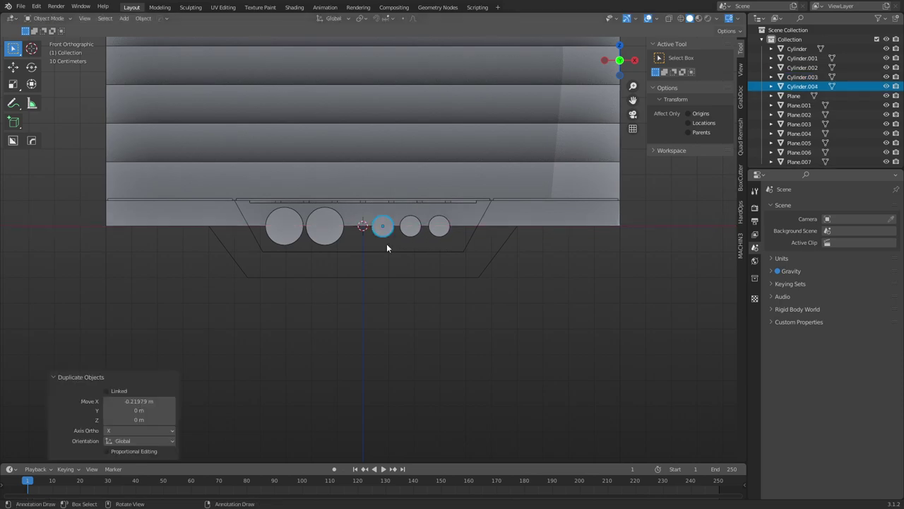
{"action": "left_click", "coordinate": [557, 309]}
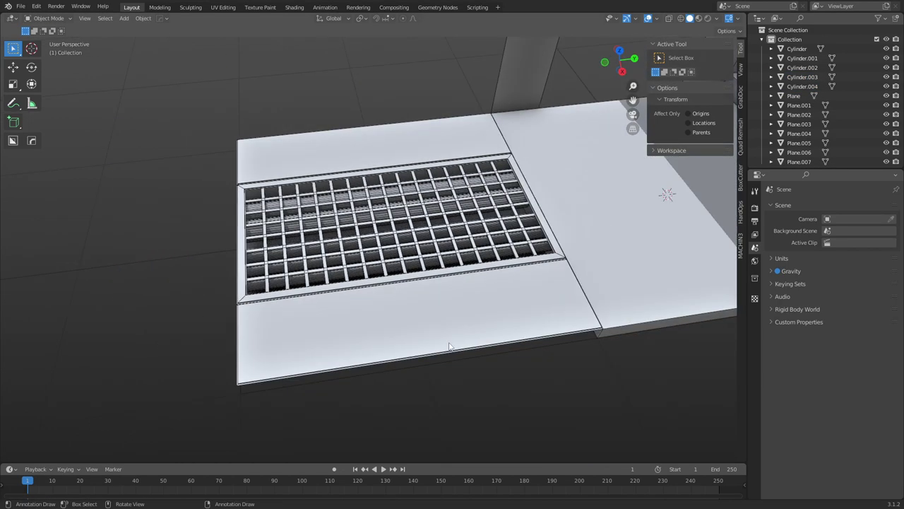
Select the grate floor with its trough and five pipes and duplicate them 3 m up along Z.
{"action": "middle_click_drag", "start_coordinate": [450, 346], "coordinate": [365, 334]}
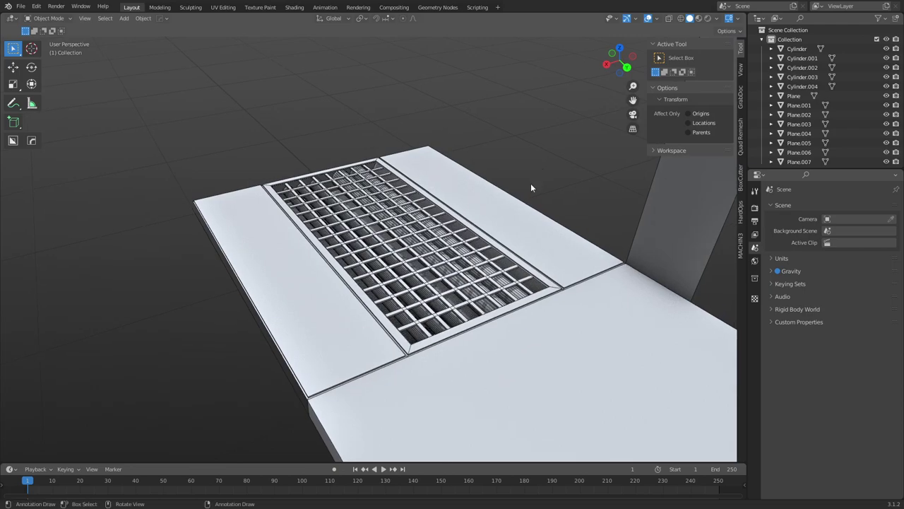
{"action": "middle_click_drag", "start_coordinate": [531, 188], "coordinate": [556, 230]}
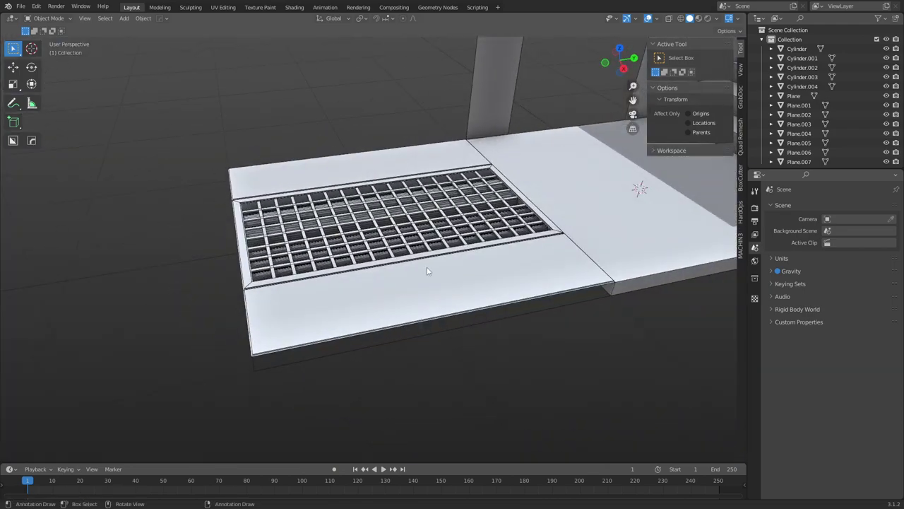
{"action": "mouse_move", "coordinate": [427, 271]}
{"action": "middle_mouse_down"}
{"action": "mouse_move", "coordinate": [533, 255]}
{"action": "mouse_move", "coordinate": [423, 259]}
{"action": "middle_mouse_up"}
{"action": "scroll", "coordinate": [488, 261], "scroll_direction": "down", "scroll_amount": 6}
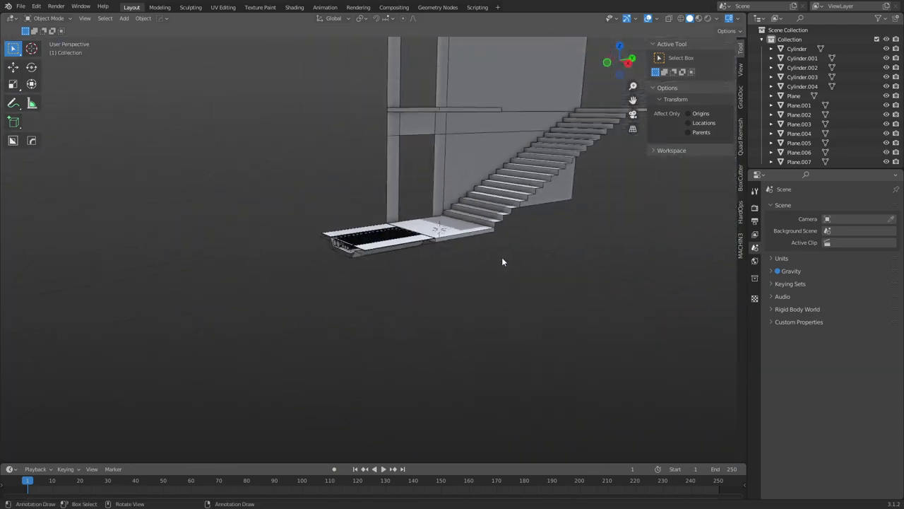
{"action": "middle_click_drag", "start_coordinate": [503, 262], "coordinate": [311, 327]}
{"action": "left_click", "coordinate": [355, 260]}
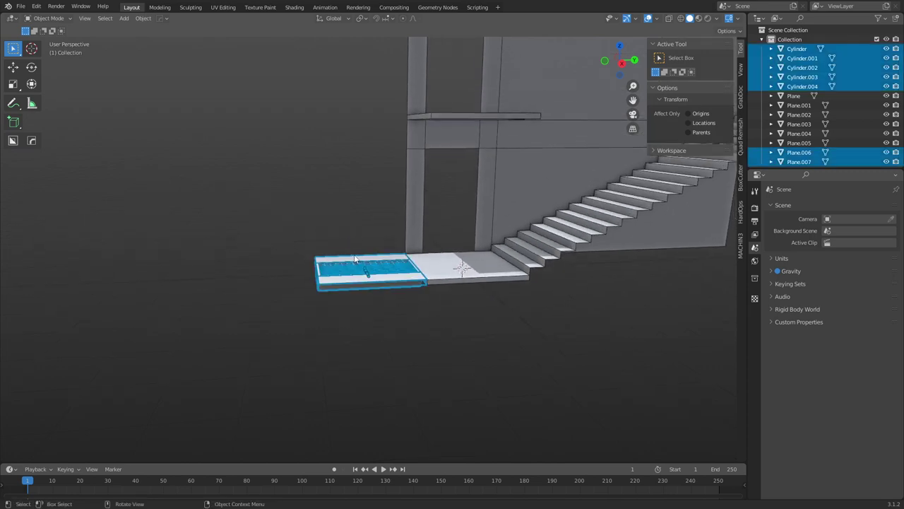
{"action": "key", "text": "shift+d"}
{"action": "key", "text": "z"}
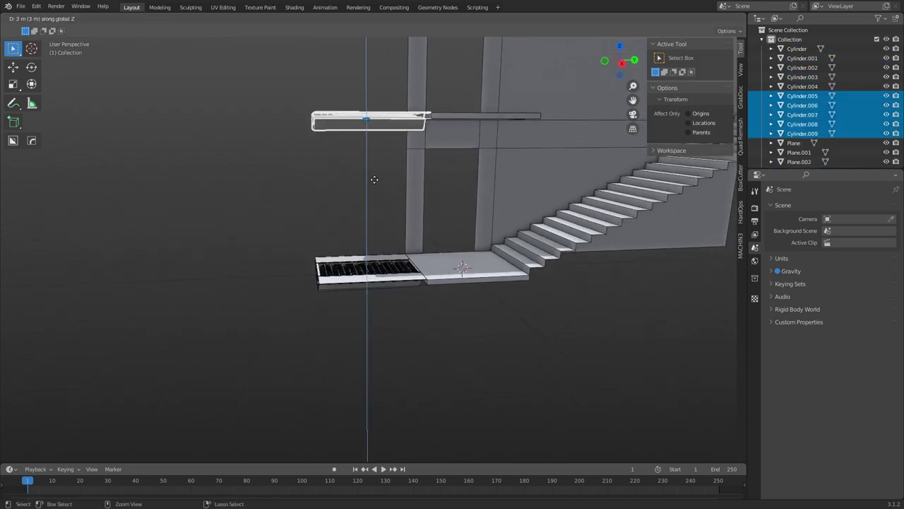
{"action": "left_click", "coordinate": [374, 180]}
Delete the plain upper floor slab at the doorway next to the raised grate floor.
{"action": "key", "text": "KP_3"}
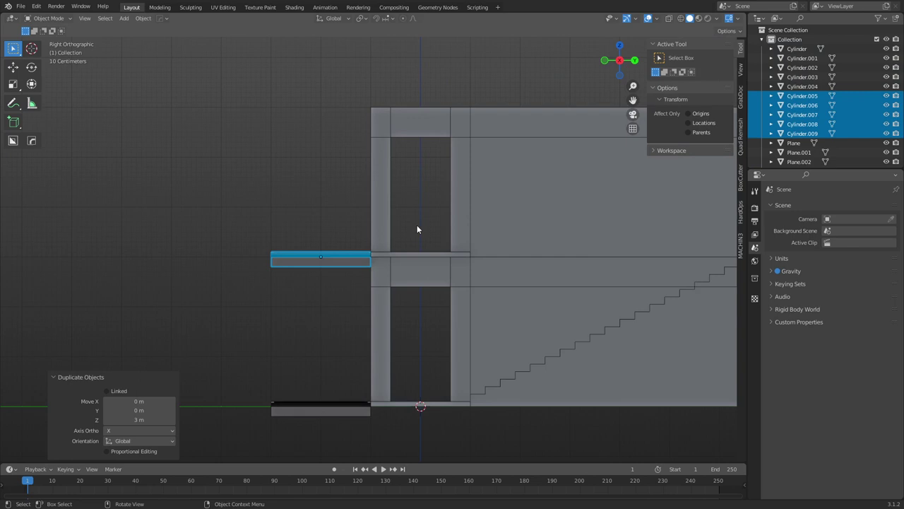
{"action": "scroll", "coordinate": [404, 320], "scroll_direction": "up", "scroll_amount": 5}
{"action": "middle_click_drag", "start_coordinate": [398, 329], "coordinate": [476, 269], "text": "shift"}
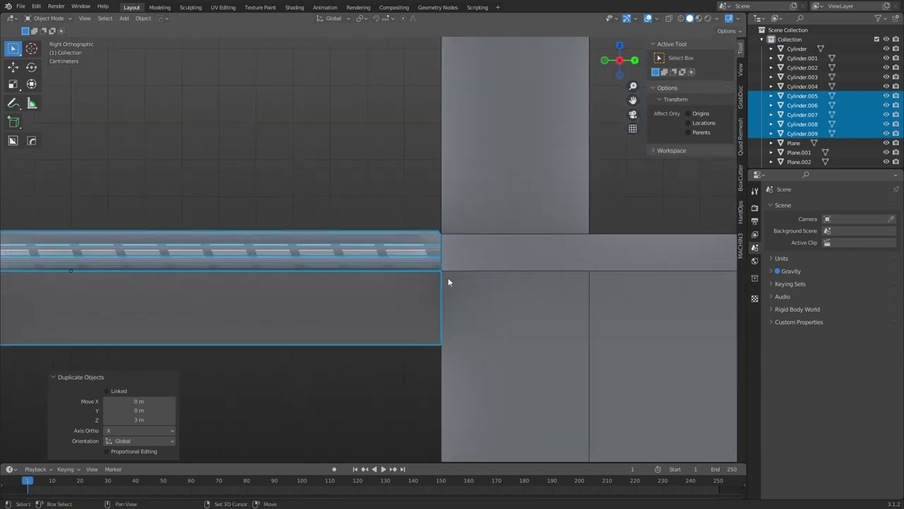
{"action": "left_click", "coordinate": [371, 186]}
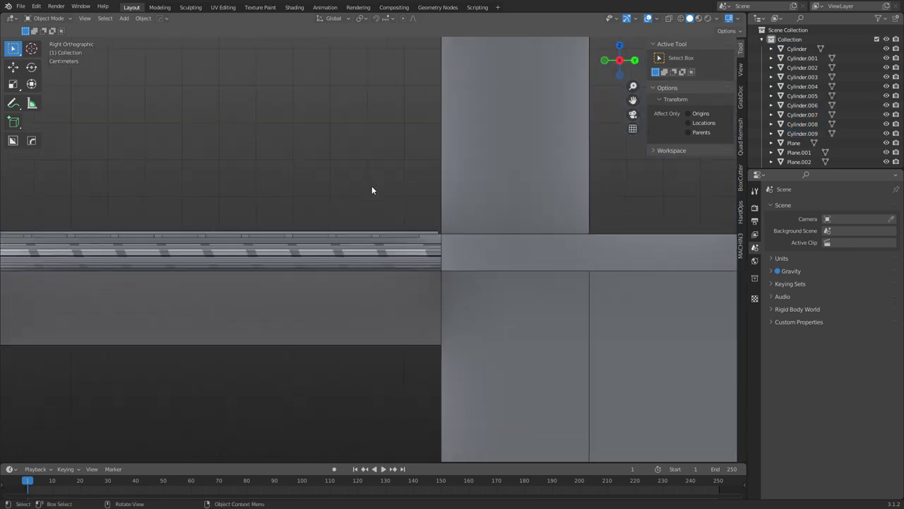
{"action": "middle_click_drag", "start_coordinate": [372, 186], "coordinate": [437, 313]}
{"action": "left_click", "coordinate": [453, 244]}
{"action": "key", "text": "x"}
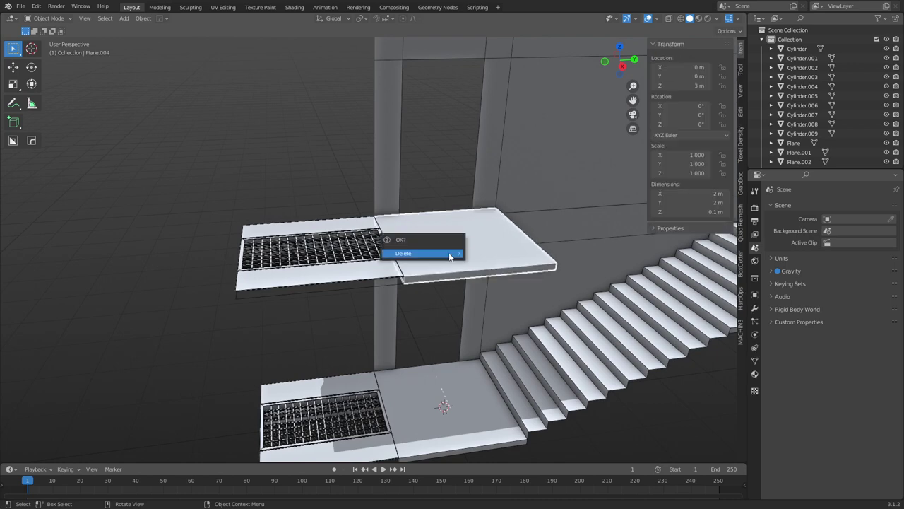
{"action": "left_click", "coordinate": [423, 251]}
Duplicate the raised grate floor with its trough and pipes 2 m along Y to the upper doorway.
{"action": "key", "text": "KP_3"}
{"action": "left_click_drag", "start_coordinate": [261, 291], "coordinate": [291, 228]}
{"action": "key", "text": "shift+d"}
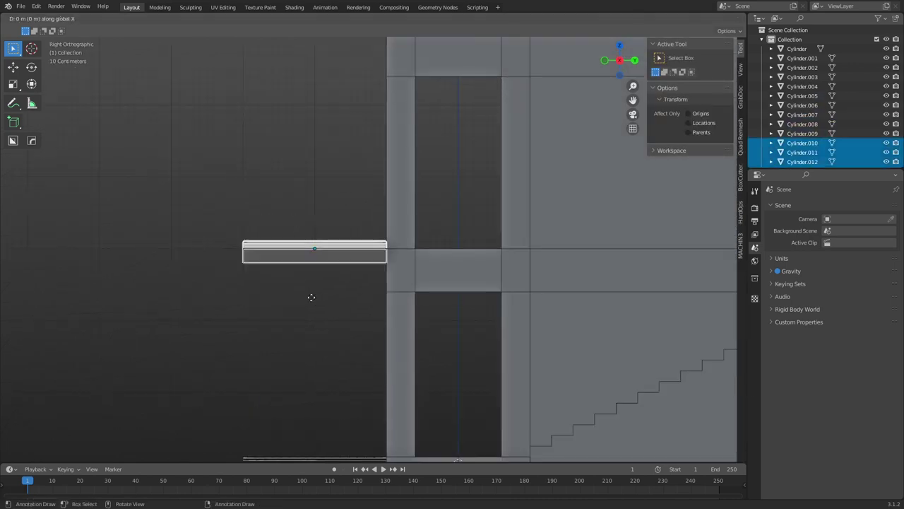
{"action": "key", "text": "y"}
{"action": "left_click", "coordinate": [456, 295]}
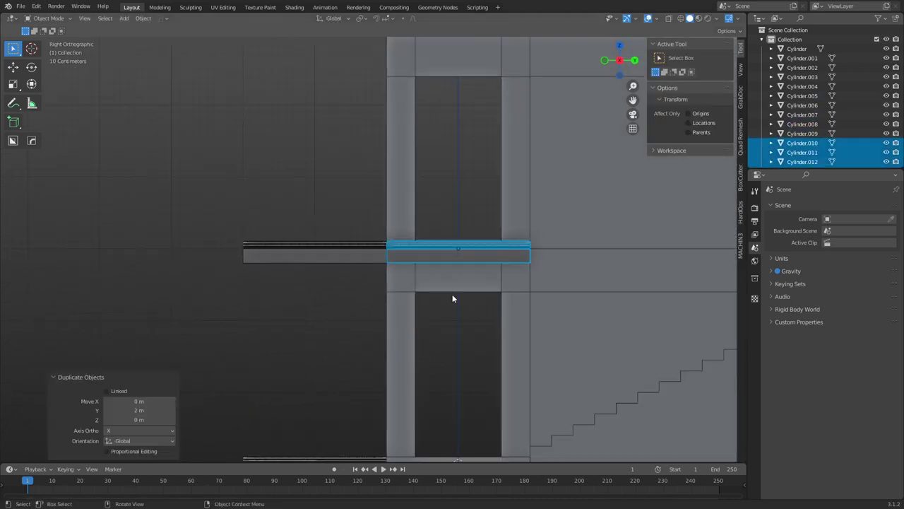
Move the staircase 2 m along X, away from the wall.
{"action": "key", "text": "ctrl+Tab"}
{"action": "left_click", "coordinate": [299, 309]}
{"action": "left_click", "coordinate": [298, 309]}
{"action": "middle_click_drag", "start_coordinate": [299, 309], "coordinate": [448, 297]}
{"action": "scroll", "coordinate": [480, 290], "scroll_direction": "down", "scroll_amount": 2}
{"action": "left_click", "coordinate": [398, 266]}
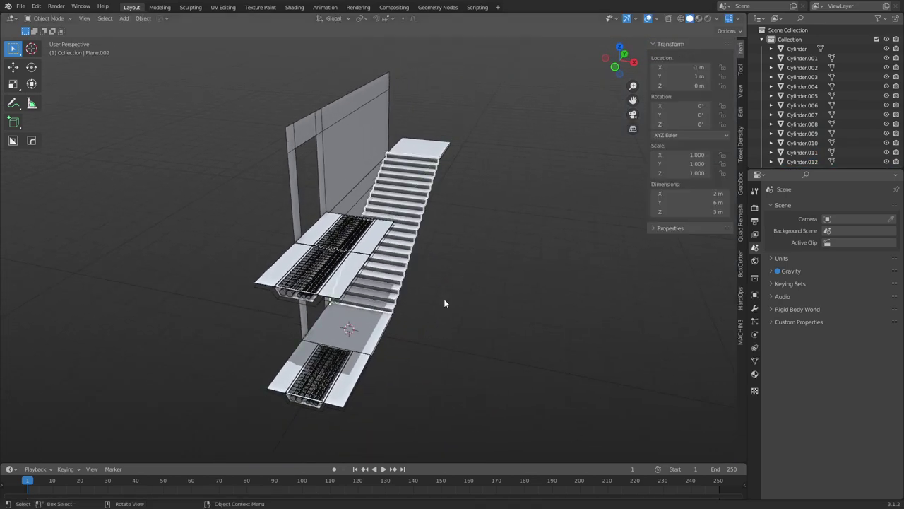
{"action": "type", "text": "gx2"}
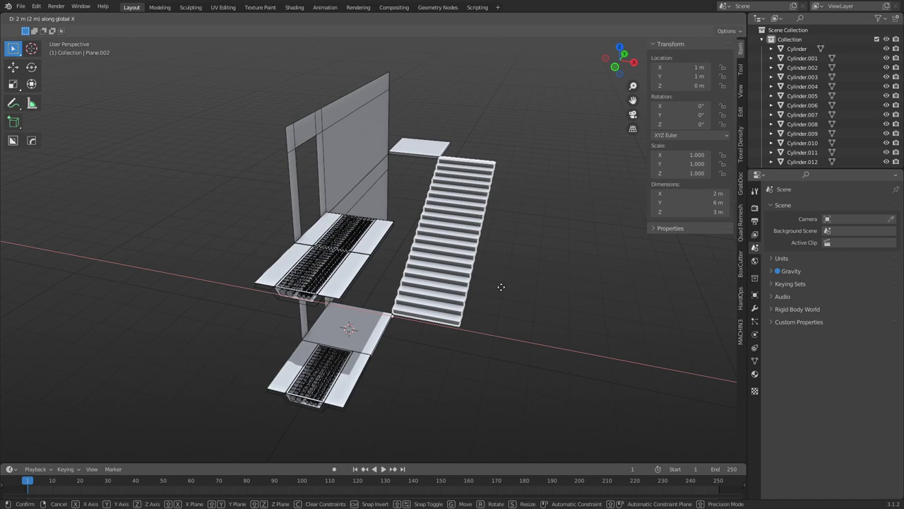
{"action": "key", "text": "Return"}
Select the raised outer grate floor with its trough and five pipes and join them all into the floor object.
{"action": "left_click", "coordinate": [536, 316]}
{"action": "middle_click_drag", "start_coordinate": [535, 316], "coordinate": [475, 329]}
{"action": "left_click", "coordinate": [389, 244]}
{"action": "left_click", "coordinate": [399, 241]}
{"action": "middle_click_drag", "start_coordinate": [400, 241], "coordinate": [415, 305]}
{"action": "middle_click_drag", "start_coordinate": [375, 415], "coordinate": [341, 326]}
{"action": "scroll", "coordinate": [351, 315], "scroll_direction": "up", "scroll_amount": 4}
{"action": "left_click_drag", "start_coordinate": [81, 335], "coordinate": [300, 254]}
{"action": "left_click_drag", "start_coordinate": [74, 355], "coordinate": [226, 222]}
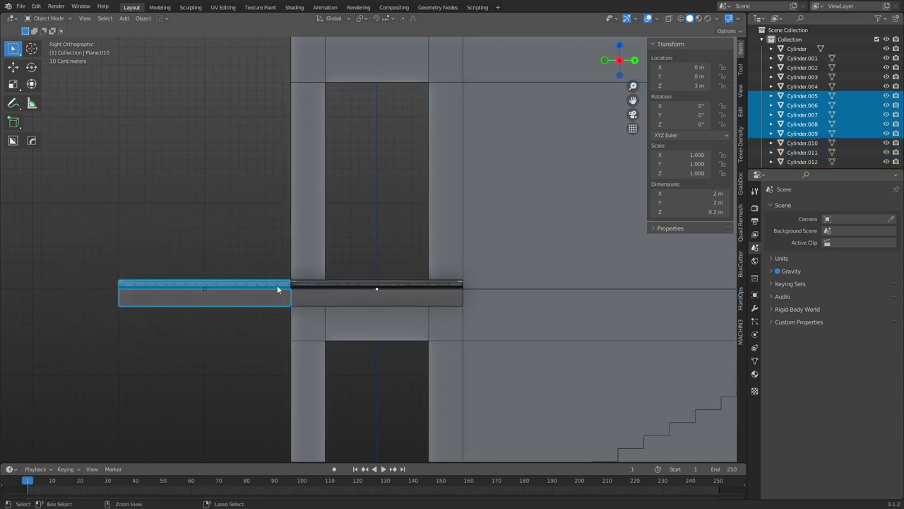
{"action": "middle_click_drag", "start_coordinate": [277, 285], "coordinate": [336, 332]}
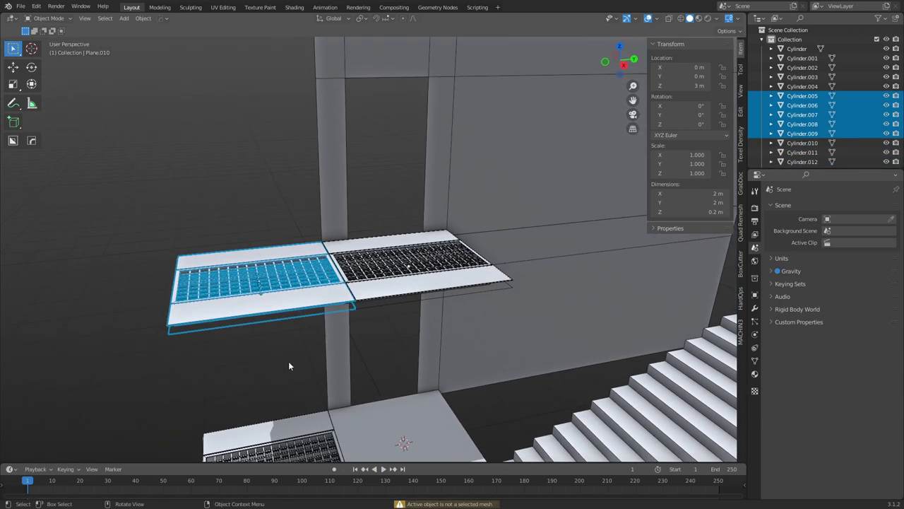
{"action": "left_click", "coordinate": [270, 306], "text": "shift"}
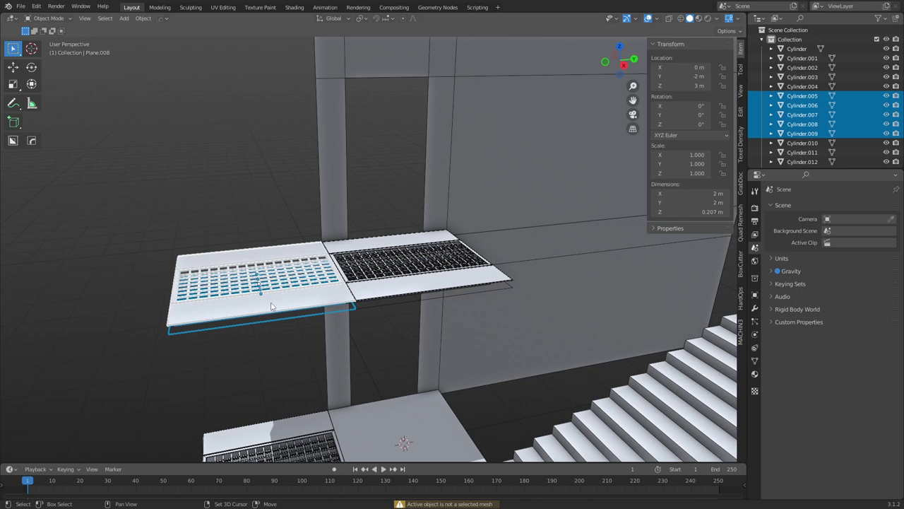
{"action": "key", "text": "ctrl+j"}
{"action": "middle_click_drag", "start_coordinate": [300, 311], "coordinate": [374, 362], "text": "shift"}
{"action": "key", "text": "ctrl+Tab"}
{"action": "left_click", "coordinate": [349, 324]}
{"action": "key", "text": "ctrl+Tab"}
{"action": "left_click", "coordinate": [322, 374]}
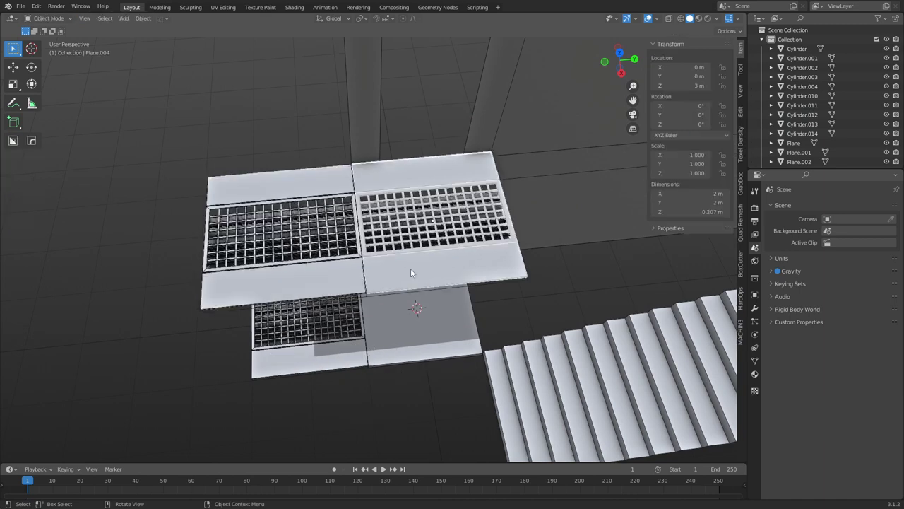
Delete the unjoined grate floor copy at the upper doorway together with its trough and all five pipes.
{"action": "left_click", "coordinate": [421, 227]}
{"action": "key", "text": "x"}
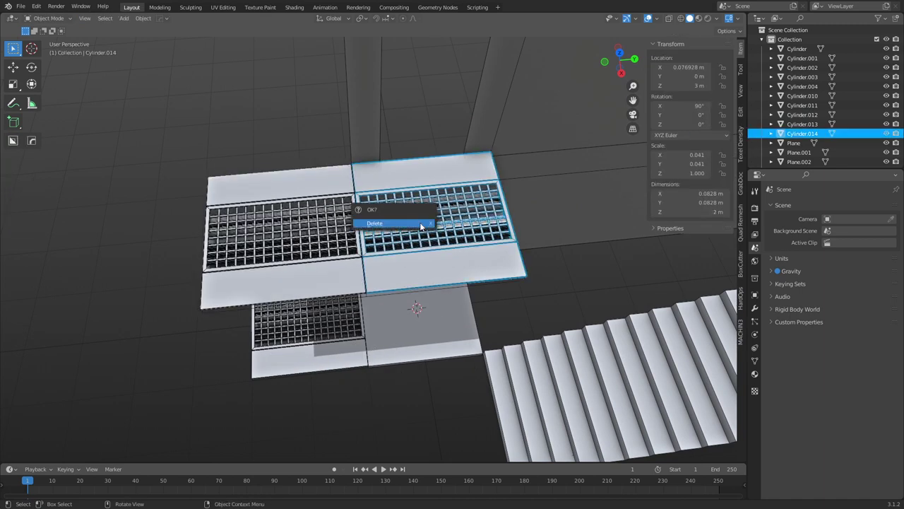
{"action": "left_click", "coordinate": [421, 224]}
{"action": "middle_click_drag", "start_coordinate": [422, 223], "coordinate": [444, 303]}
{"action": "left_click", "coordinate": [438, 266]}
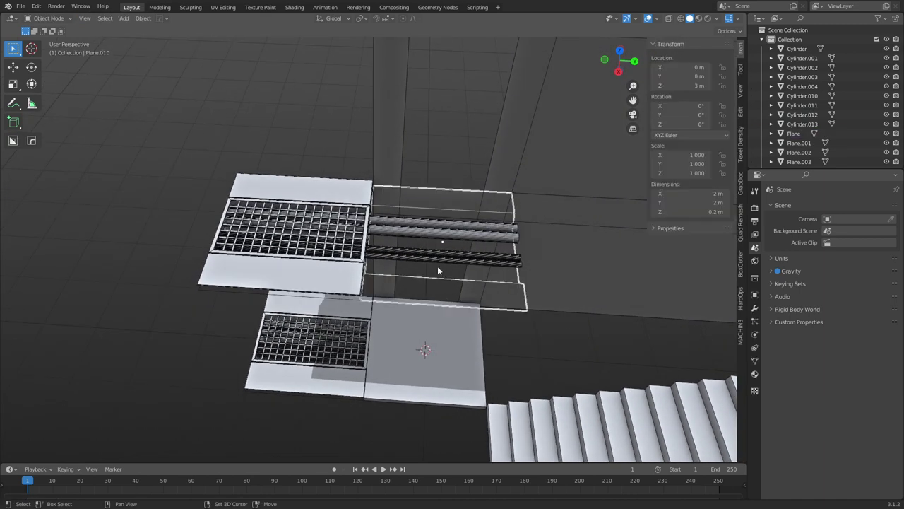
{"action": "left_click", "coordinate": [438, 260]}
{"action": "left_click", "coordinate": [430, 242], "text": "shift"}
{"action": "left_click", "coordinate": [429, 235], "text": "shift"}
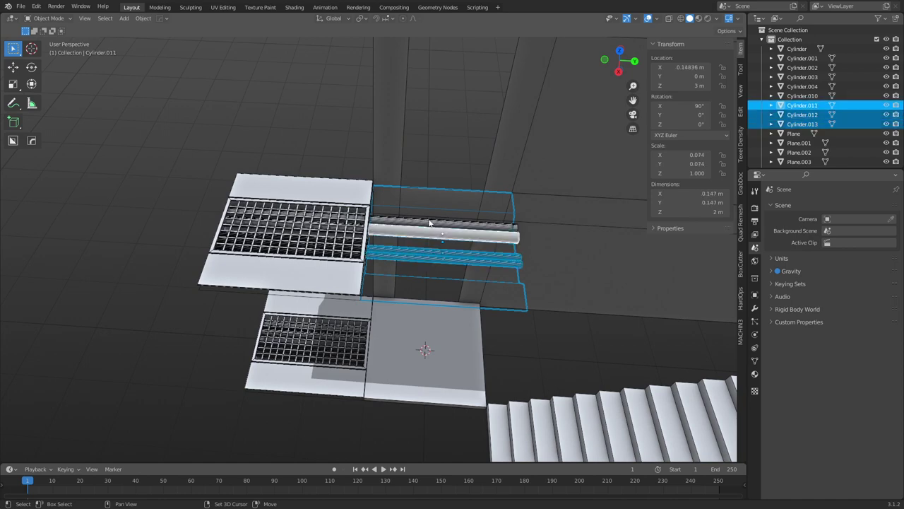
{"action": "left_click", "coordinate": [428, 225], "text": "shift"}
{"action": "key", "text": "x"}
{"action": "left_click", "coordinate": [428, 218]}
Delete the separate ground-level grate floor parts, including the trough and pipes, leaving the plain slab in place.
{"action": "middle_click_drag", "start_coordinate": [361, 333], "coordinate": [350, 312]}
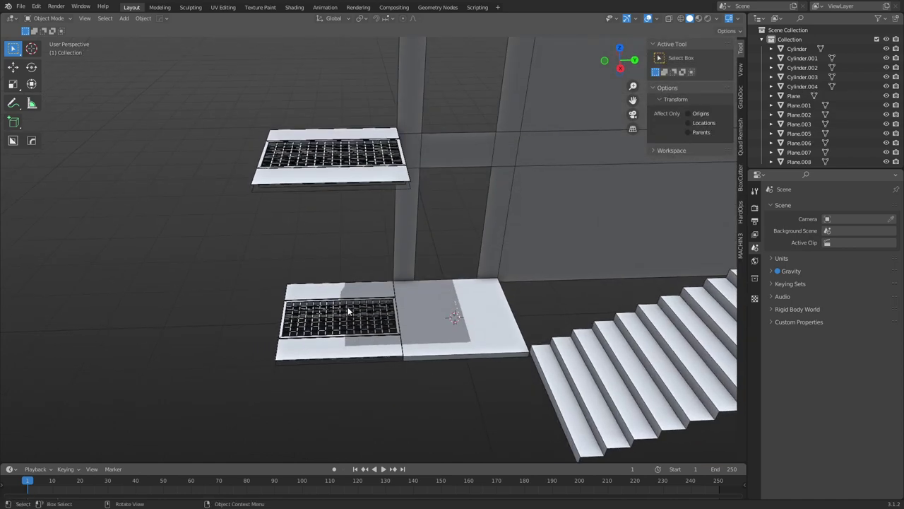
{"action": "left_click_drag", "start_coordinate": [229, 411], "coordinate": [403, 250]}
{"action": "key", "text": "x"}
{"action": "left_click", "coordinate": [334, 265]}
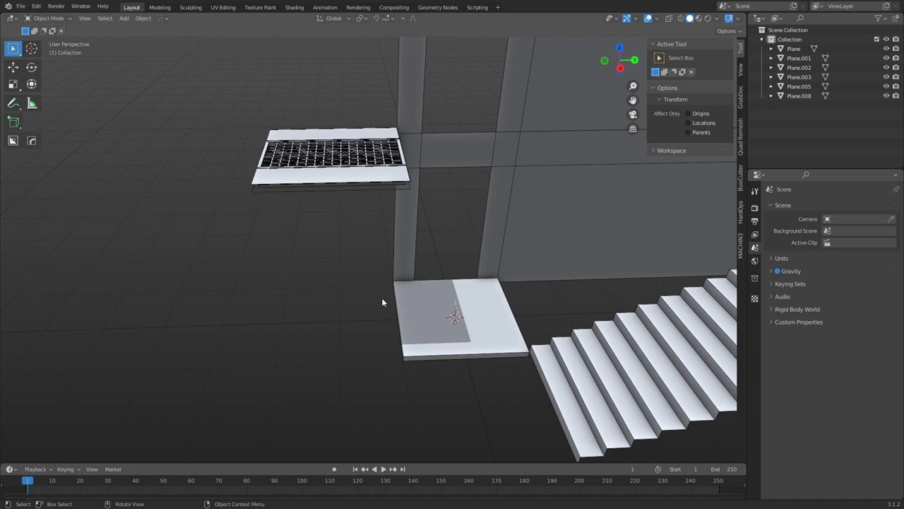
Set the origin of the raised grate floor to its lower outside corner vertex, and return to Object Mode with nothing selected.
{"action": "left_click", "coordinate": [416, 308]}
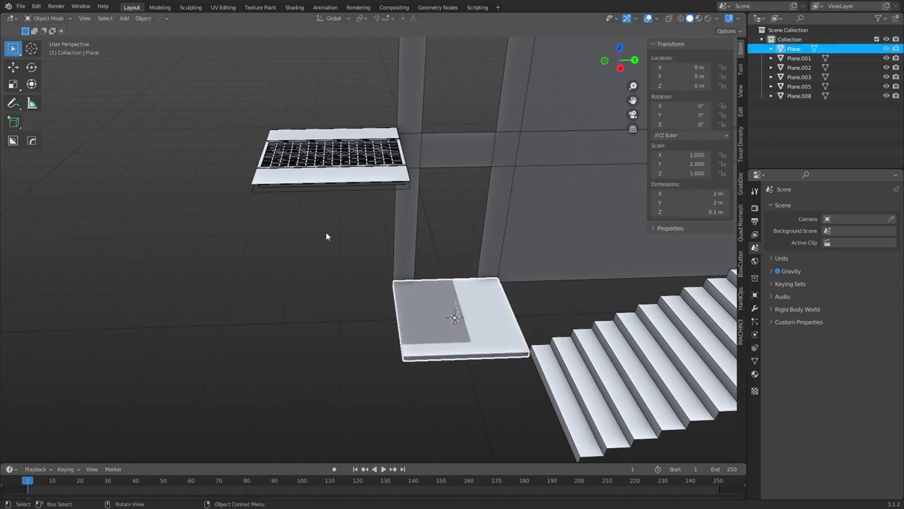
{"action": "left_click_drag", "start_coordinate": [326, 232], "coordinate": [317, 141]}
{"action": "key", "text": "grave"}
{"action": "left_click", "coordinate": [361, 142]}
{"action": "middle_click_drag", "start_coordinate": [378, 256], "coordinate": [481, 305]}
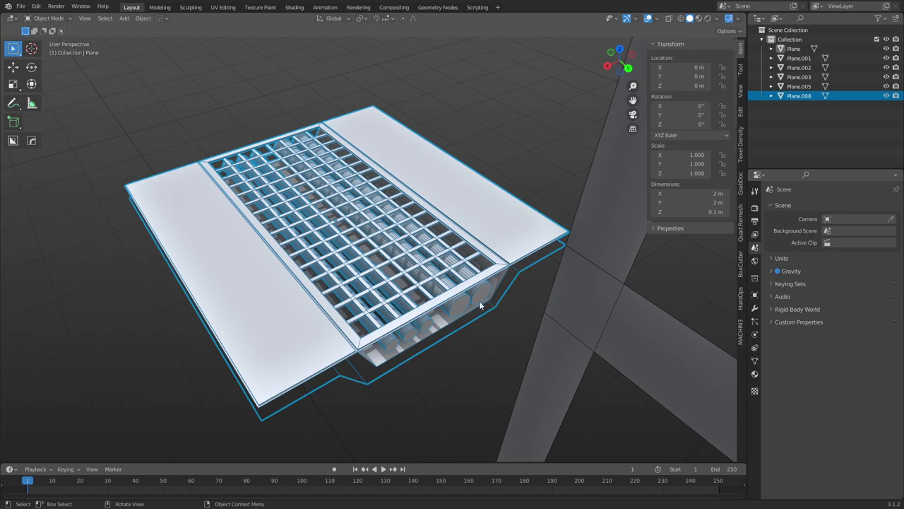
{"action": "key", "text": "ctrl+Tab"}
{"action": "left_click", "coordinate": [550, 301]}
{"action": "left_click", "coordinate": [570, 242]}
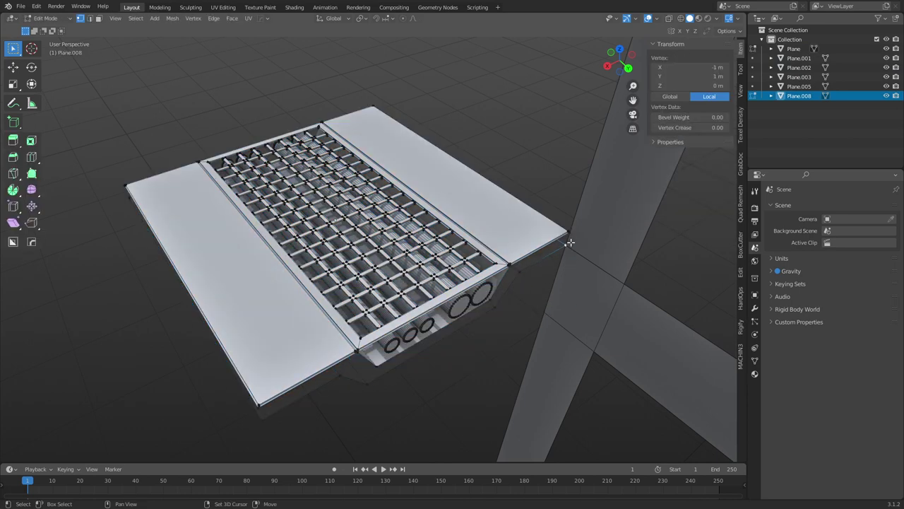
{"action": "middle_click_drag", "start_coordinate": [570, 242], "coordinate": [527, 222], "text": "alt"}
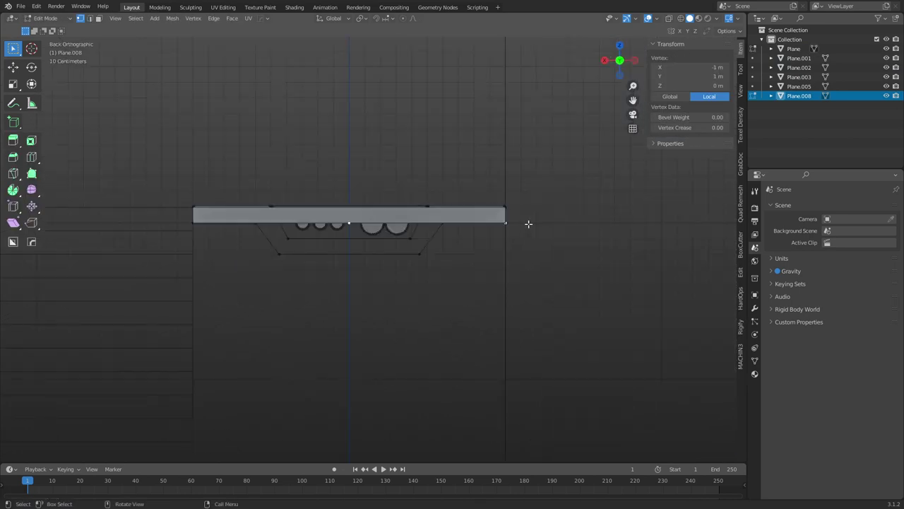
{"action": "key", "text": "ctrl+Tab"}
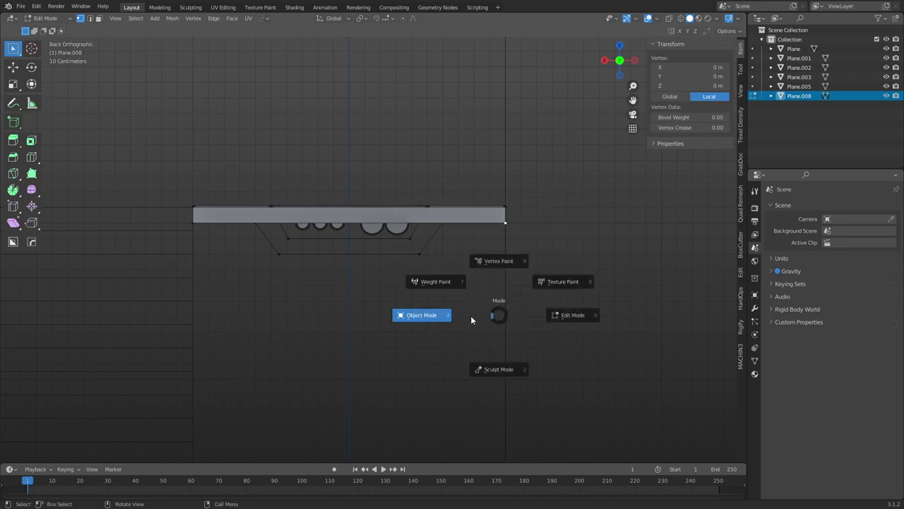
{"action": "left_click", "coordinate": [470, 315]}
{"action": "key", "text": "alt+a"}
Duplicate the raised grate floor twice along Y, offsetting each copy by 2 m to continue the walkway.
{"action": "mouse_move", "coordinate": [471, 313]}
{"action": "middle_mouse_down"}
{"action": "mouse_move", "coordinate": [432, 283]}
{"action": "mouse_move", "coordinate": [490, 306]}
{"action": "mouse_move", "coordinate": [503, 289]}
{"action": "mouse_move", "coordinate": [489, 337]}
{"action": "mouse_move", "coordinate": [482, 315]}
{"action": "middle_mouse_up"}
{"action": "scroll", "coordinate": [412, 280], "scroll_direction": "down", "scroll_amount": 1}
{"action": "left_click", "coordinate": [291, 212]}
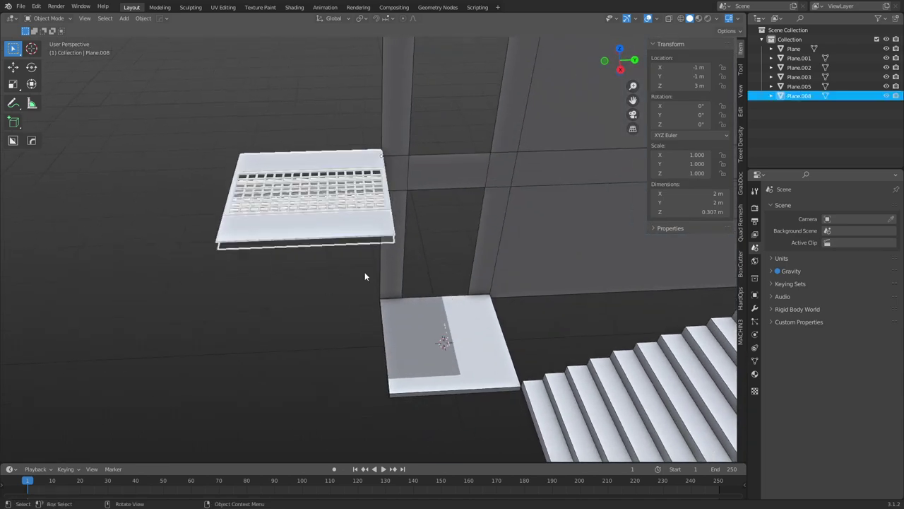
{"action": "middle_click_drag", "start_coordinate": [365, 277], "coordinate": [292, 294]}
{"action": "left_click", "coordinate": [292, 294]}
{"action": "key", "text": "g"}
{"action": "key", "text": "y"}
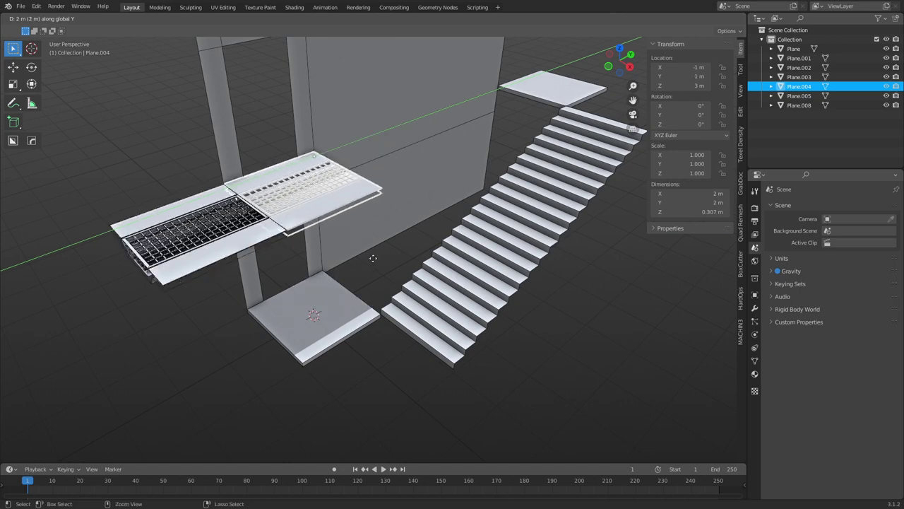
{"action": "left_click", "coordinate": [371, 257]}
{"action": "key", "text": "shift+d"}
{"action": "key", "text": "y"}
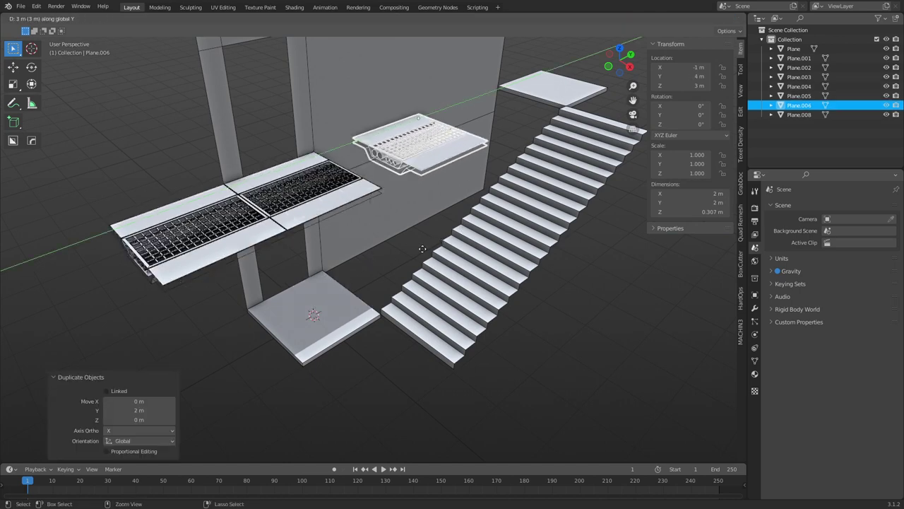
{"action": "left_click", "coordinate": [343, 250]}
Add two more copies beyond the third grate floor, each 2 m further along Y, reaching the upper plain slab.
{"action": "left_click", "coordinate": [217, 235]}
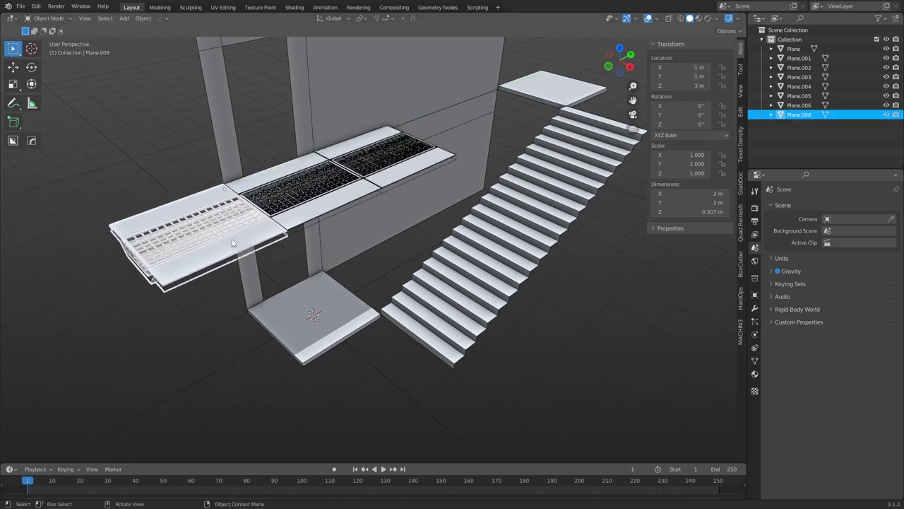
{"action": "left_click", "coordinate": [361, 181]}
{"action": "key", "text": "shift+d"}
{"action": "key", "text": "y"}
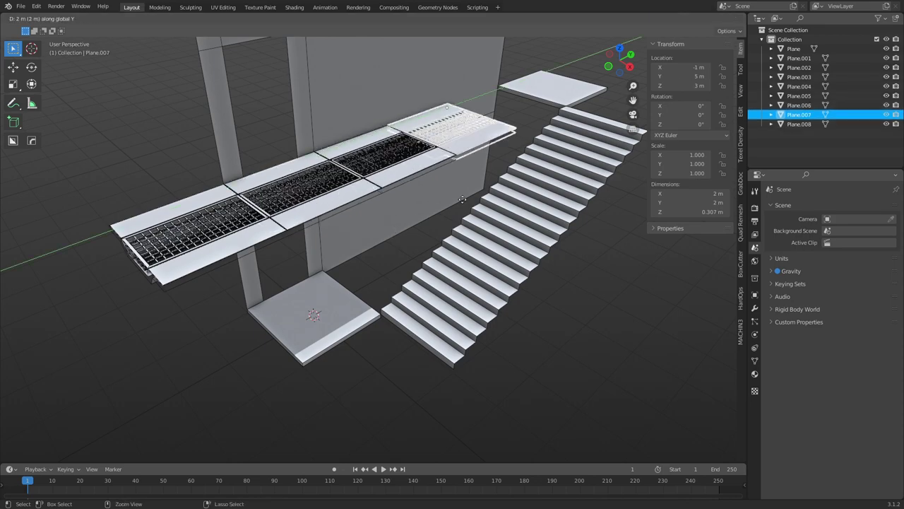
{"action": "left_click", "coordinate": [462, 199]}
{"action": "key", "text": "shift+d"}
{"action": "key", "text": "y"}
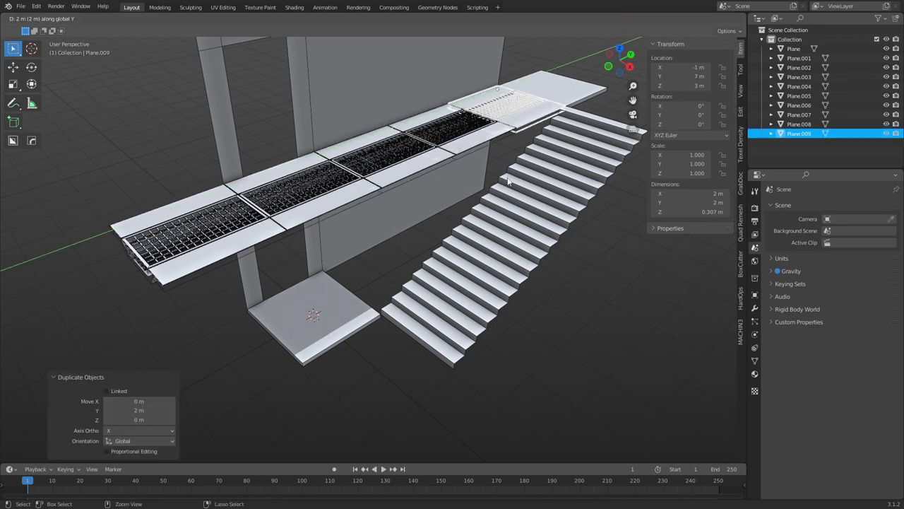
Move the upper plain slab at the end of the walkway 2 m along X.
{"action": "left_click", "coordinate": [557, 77]}
{"action": "middle_click_drag", "start_coordinate": [557, 85], "coordinate": [449, 149], "text": "shift"}
{"action": "middle_click_drag", "start_coordinate": [487, 209], "coordinate": [430, 242]}
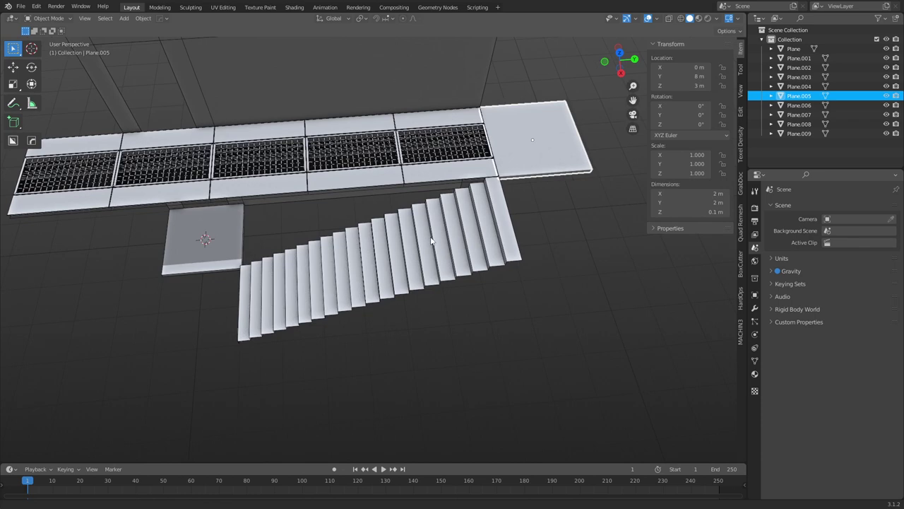
{"action": "middle_click_drag", "start_coordinate": [495, 186], "coordinate": [423, 212], "text": "shift"}
{"action": "key", "text": "g"}
{"action": "key", "text": "x"}
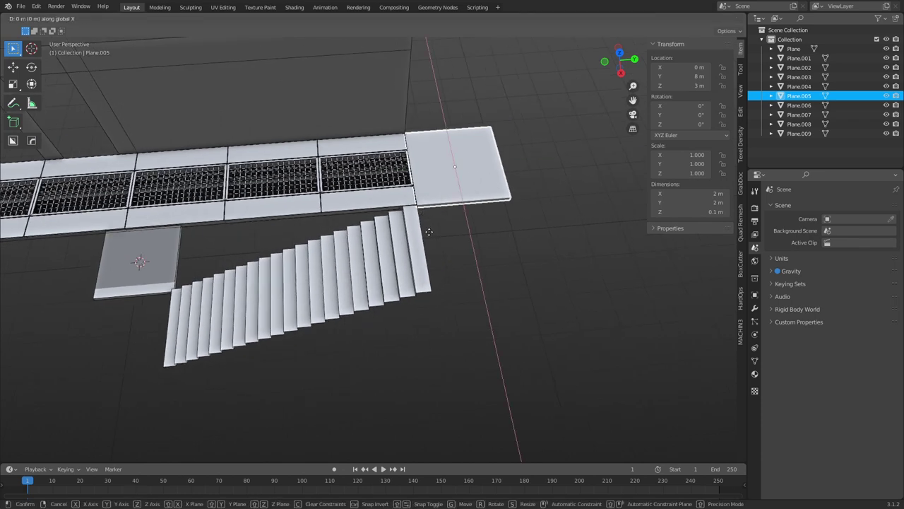
{"action": "key", "text": "2"}
{"action": "key", "text": "Return"}
Duplicate the last grate floor 2 m along Y into the spot beside the upper slab.
{"action": "left_click", "coordinate": [396, 189]}
{"action": "key", "text": "shift+d"}
{"action": "key", "text": "y"}
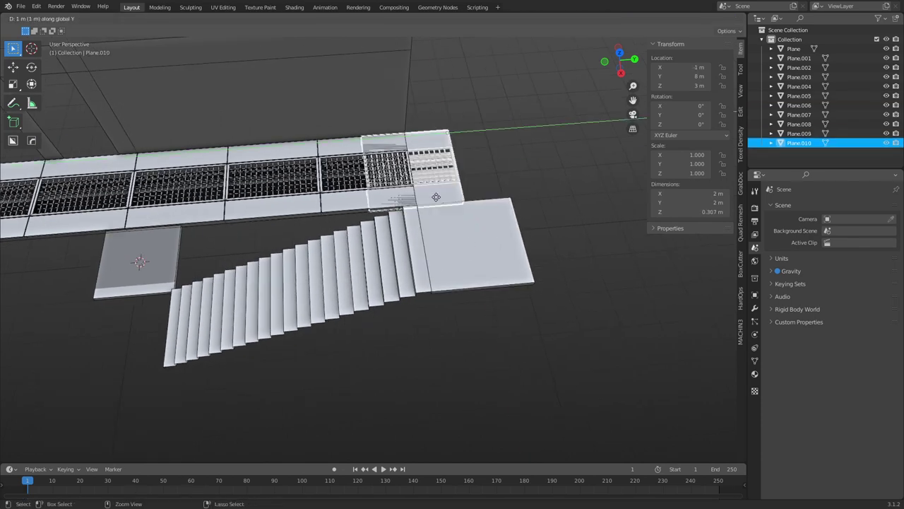
{"action": "key", "text": "2"}
{"action": "key", "text": "Return"}
Duplicate the ground-level slab 2 m along X, placing the copy at the foot of the stairs.
{"action": "middle_click_drag", "start_coordinate": [459, 198], "coordinate": [265, 228]}
{"action": "left_click", "coordinate": [266, 228]}
{"action": "key", "text": "shift+d"}
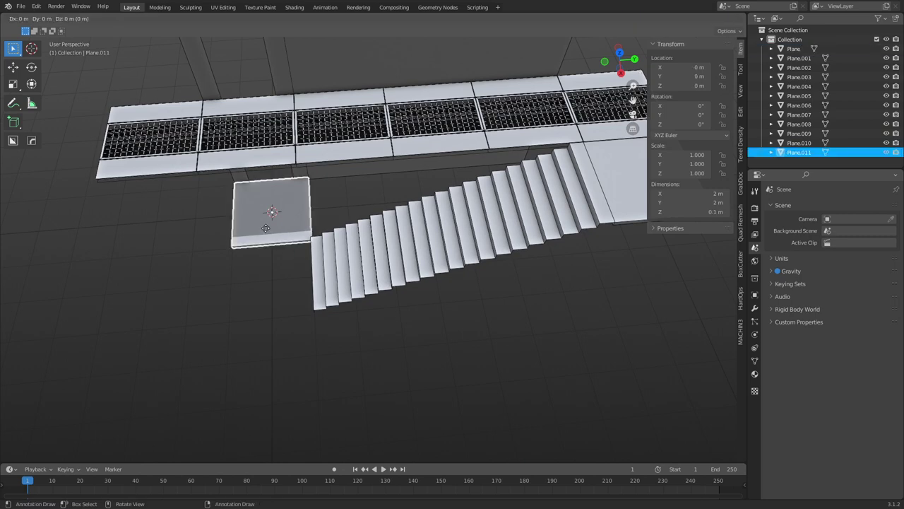
{"action": "key", "text": "2"}
{"action": "key", "text": "Return"}
Examine the assembled walkway and the first grate floor's outer side and underside from low angles.
{"action": "key", "text": "grave"}
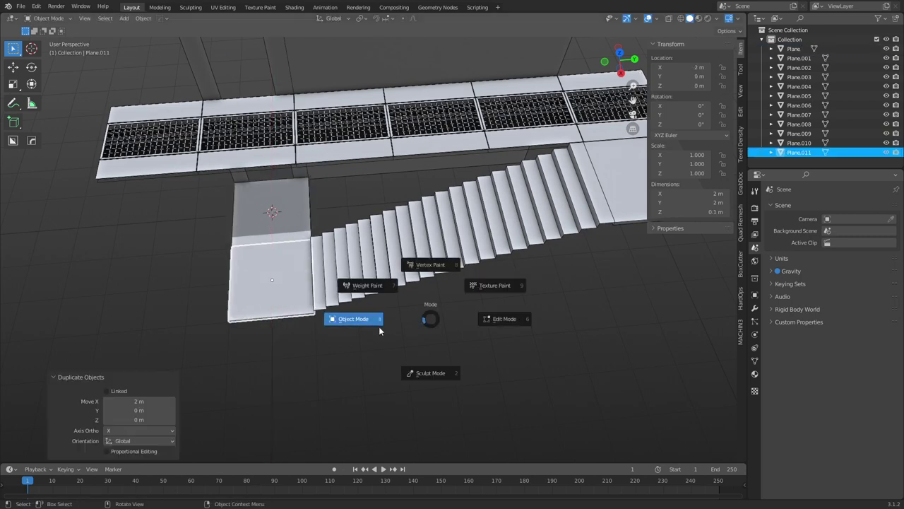
{"action": "middle_click_drag", "start_coordinate": [435, 355], "coordinate": [393, 309]}
{"action": "left_click_drag", "start_coordinate": [393, 309], "coordinate": [412, 317], "text": "shift"}
{"action": "scroll", "coordinate": [415, 311], "scroll_direction": "up", "scroll_amount": 1}
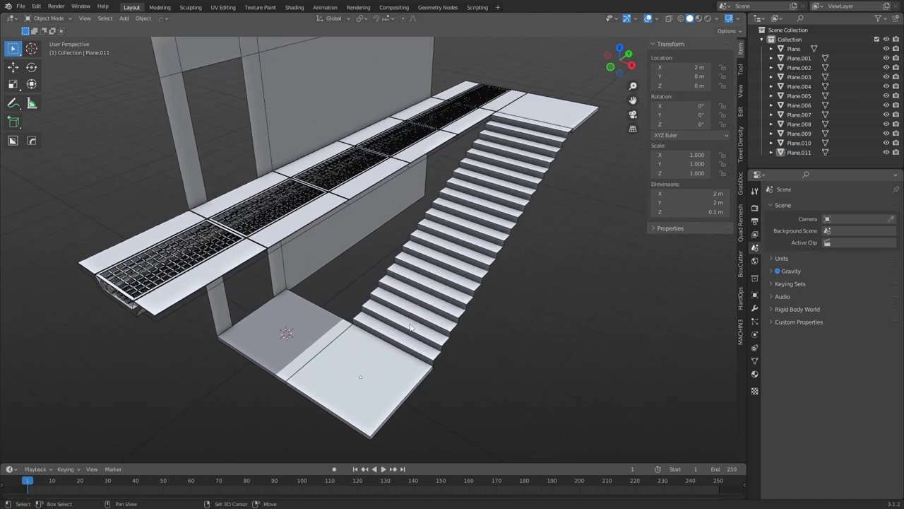
{"action": "middle_click_drag", "start_coordinate": [416, 307], "coordinate": [446, 300], "text": "shift"}
{"action": "left_click", "coordinate": [267, 265]}
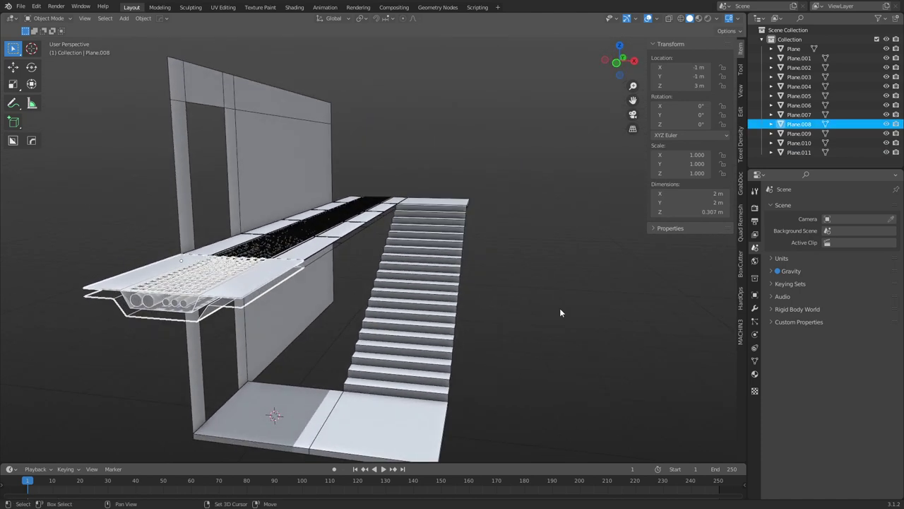
{"action": "left_click", "coordinate": [517, 324]}
{"action": "middle_click_drag", "start_coordinate": [510, 326], "coordinate": [540, 325], "text": "shift"}
{"action": "left_click", "coordinate": [300, 280]}
{"action": "middle_click_drag", "start_coordinate": [300, 281], "coordinate": [375, 265]}
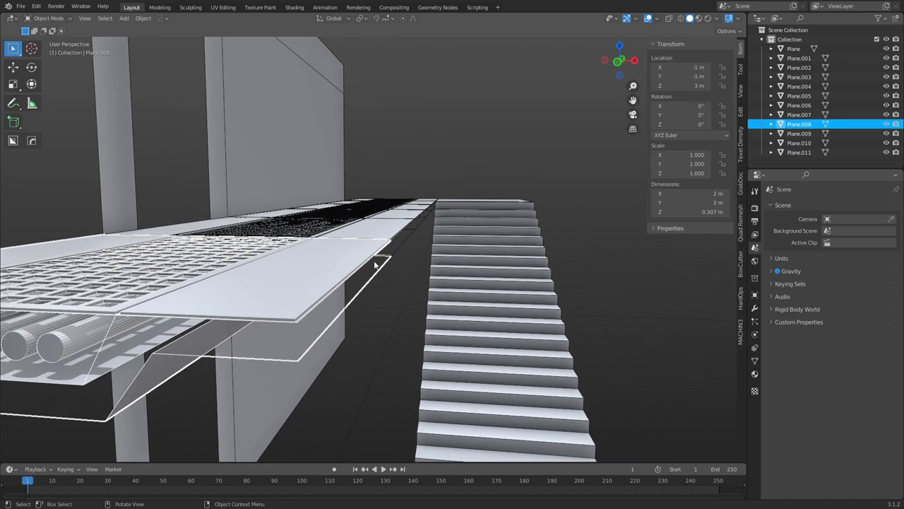
{"action": "left_click", "coordinate": [373, 311]}
{"action": "scroll", "coordinate": [389, 315], "scroll_direction": "up", "scroll_amount": 1}
{"action": "scroll", "coordinate": [389, 314], "scroll_direction": "down", "scroll_amount": 4}
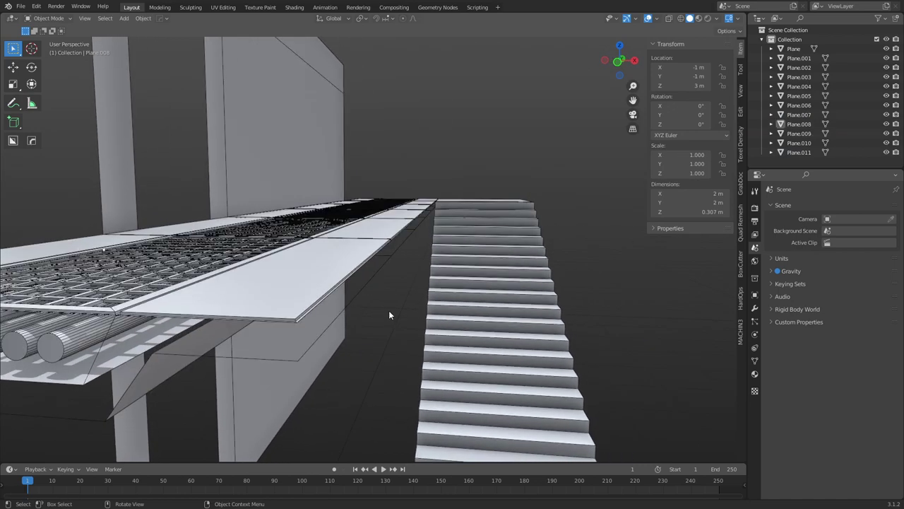
{"action": "middle_click_drag", "start_coordinate": [389, 310], "coordinate": [373, 326]}
{"action": "scroll", "coordinate": [373, 325], "scroll_direction": "down", "scroll_amount": 3}
Duplicate the slab at the foot of the stairs 3 m up along Z to walkway height.
{"action": "left_click", "coordinate": [432, 397]}
{"action": "middle_click_drag", "start_coordinate": [432, 397], "coordinate": [370, 402]}
{"action": "scroll", "coordinate": [369, 406], "scroll_direction": "down", "scroll_amount": 2}
{"action": "key", "text": "shift+d"}
{"action": "key", "text": "z"}
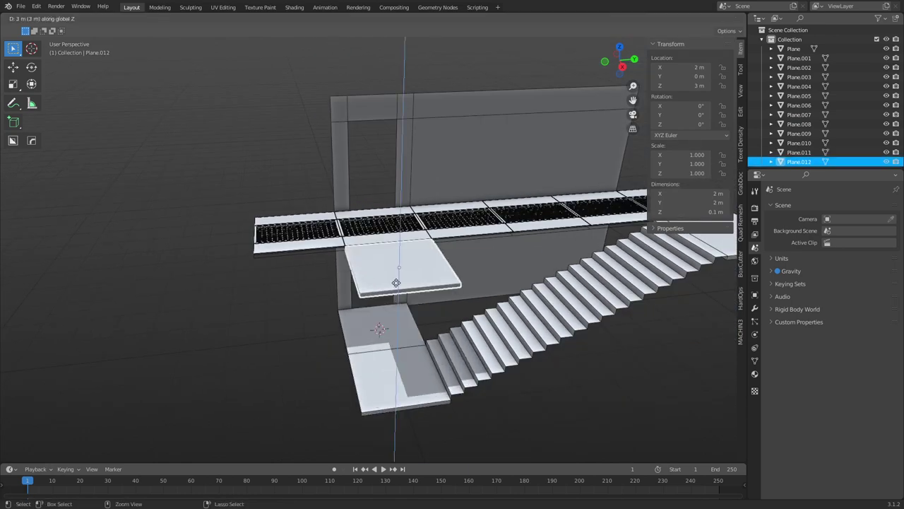
{"action": "left_click", "coordinate": [397, 281]}
Duplicate the raised slab 2 m along negative Y, placing the copy beside the first grate floor.
{"action": "middle_click_drag", "start_coordinate": [497, 342], "coordinate": [339, 322], "text": "shift"}
{"action": "key", "text": "shift+d"}
{"action": "key", "text": "x"}
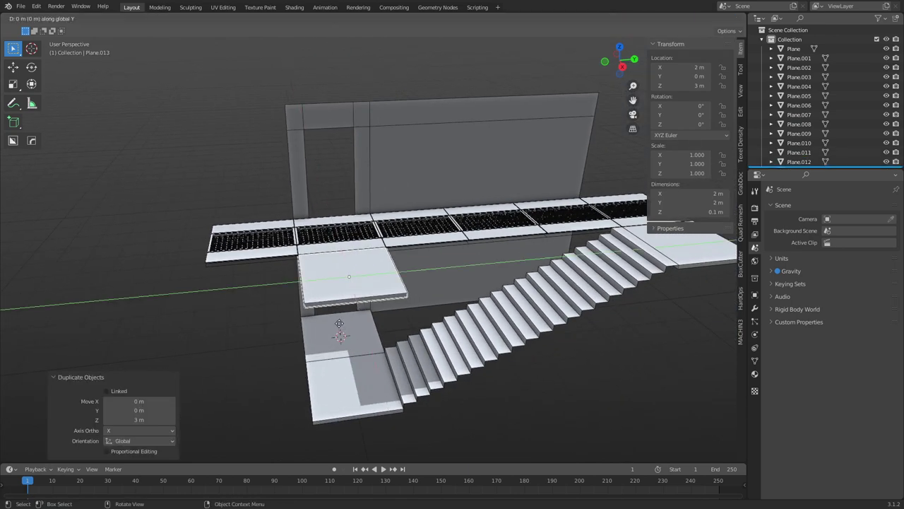
{"action": "middle_click_drag", "start_coordinate": [438, 339], "coordinate": [389, 339], "text": "shift"}
Try a copy of the raised slab 2 m along Y over the stairs, and delete that copy.
{"action": "left_click", "coordinate": [288, 286]}
{"action": "key", "text": "shift+d"}
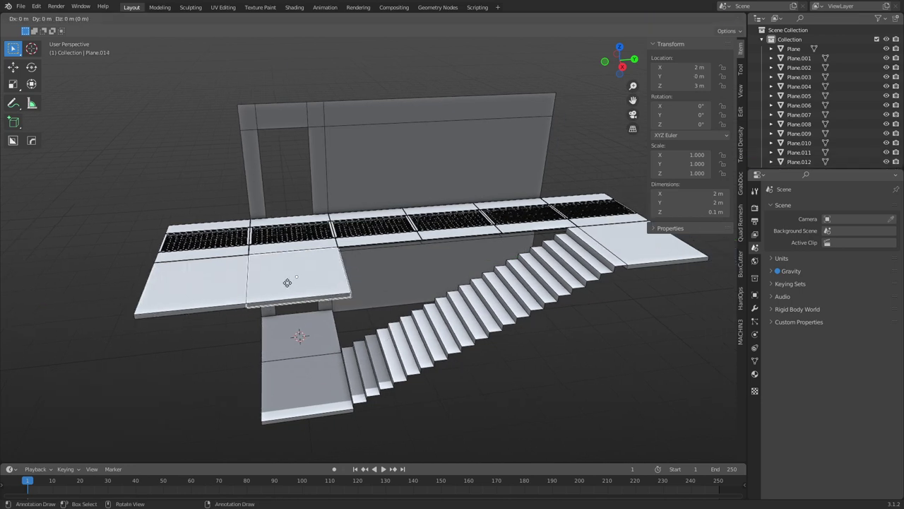
{"action": "key", "text": "y"}
{"action": "left_click", "coordinate": [360, 284]}
{"action": "middle_click_drag", "start_coordinate": [441, 305], "coordinate": [383, 296], "text": "shift"}
{"action": "left_click", "coordinate": [339, 288]}
{"action": "left_click", "coordinate": [335, 283]}
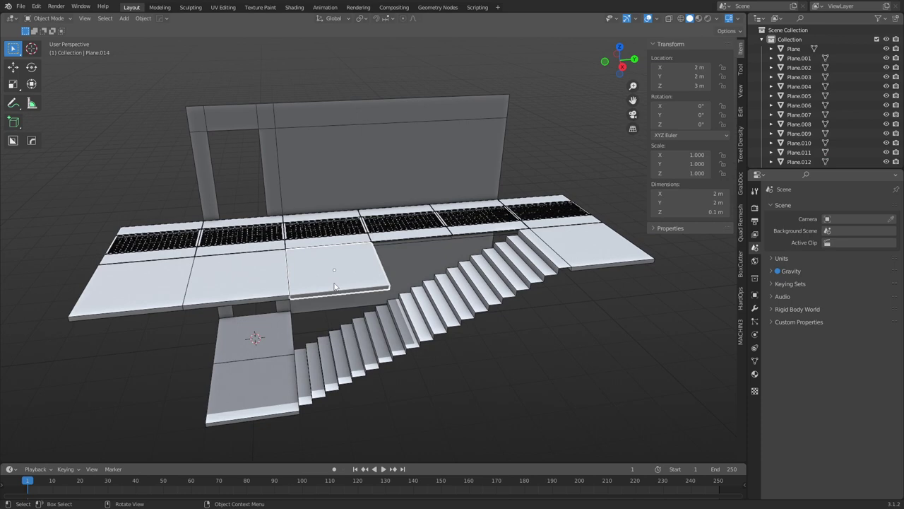
{"action": "key", "text": "x"}
{"action": "left_click", "coordinate": [334, 284]}
Open the third grate floor's mesh in edge selection and select the bottom edge of its open outer side.
{"action": "left_click", "coordinate": [339, 244]}
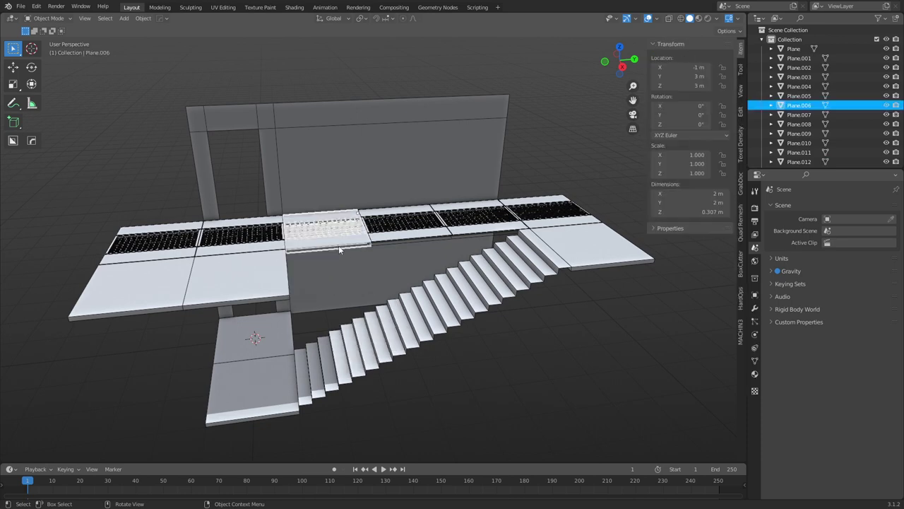
{"action": "key", "text": "ctrl+Tab"}
{"action": "left_click", "coordinate": [382, 249]}
{"action": "scroll", "coordinate": [360, 270], "scroll_direction": "up", "scroll_amount": 4}
{"action": "scroll", "coordinate": [360, 270], "scroll_direction": "up", "scroll_amount": 2}
{"action": "key", "text": "2"}
{"action": "left_click", "coordinate": [331, 259]}
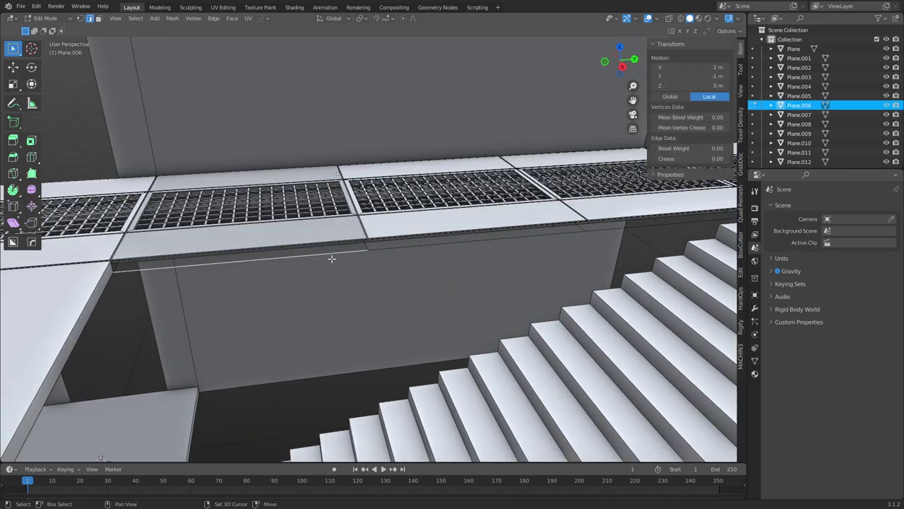
Try to fill a face between the bottom outer edge and an edge above it, and undo the fill.
{"action": "key", "text": "ctrl+z"}
{"action": "left_click", "coordinate": [321, 241], "text": "shift"}
{"action": "key", "text": "f"}
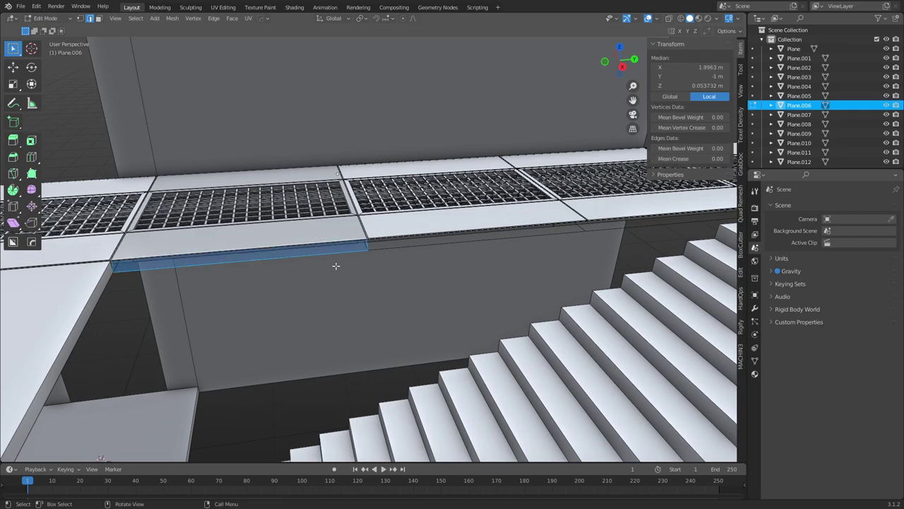
{"action": "key", "text": "ctrl+Tab"}
{"action": "left_click", "coordinate": [376, 302]}
{"action": "key", "text": "ctrl+z"}
{"action": "key", "text": "ctrl+z"}
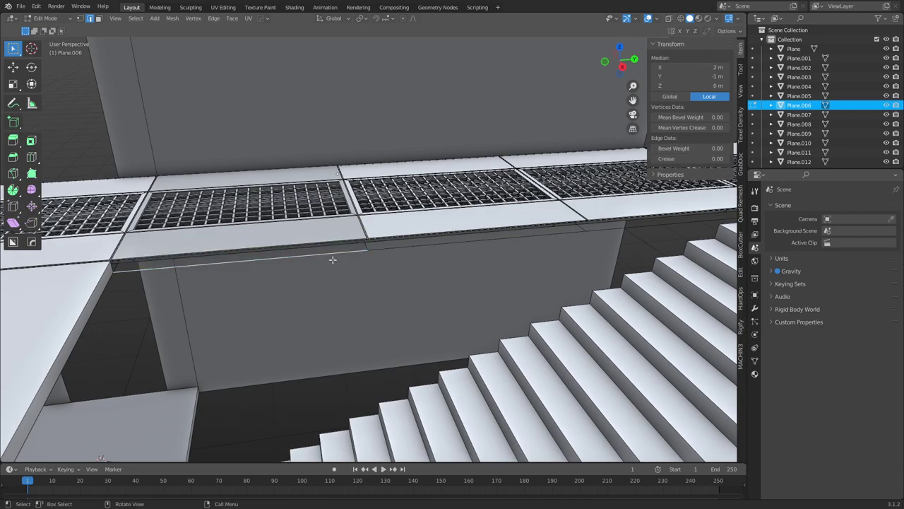
Close the third grate floor's outer side with a face between its bottom and top edges, and return to Object Mode.
{"action": "middle_click_drag", "start_coordinate": [332, 259], "coordinate": [399, 285]}
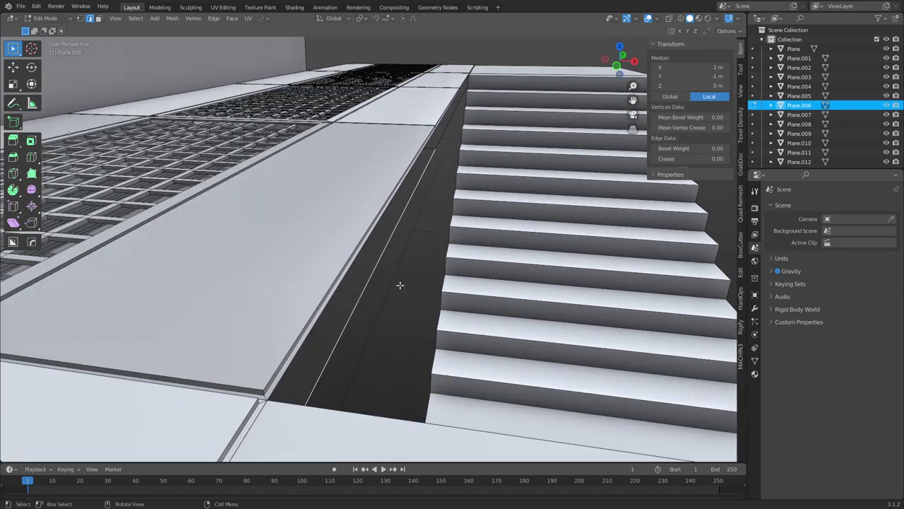
{"action": "left_click", "coordinate": [328, 313], "text": "shift"}
{"action": "key", "text": "f"}
{"action": "key", "text": "ctrl+Tab"}
{"action": "left_click", "coordinate": [426, 300]}
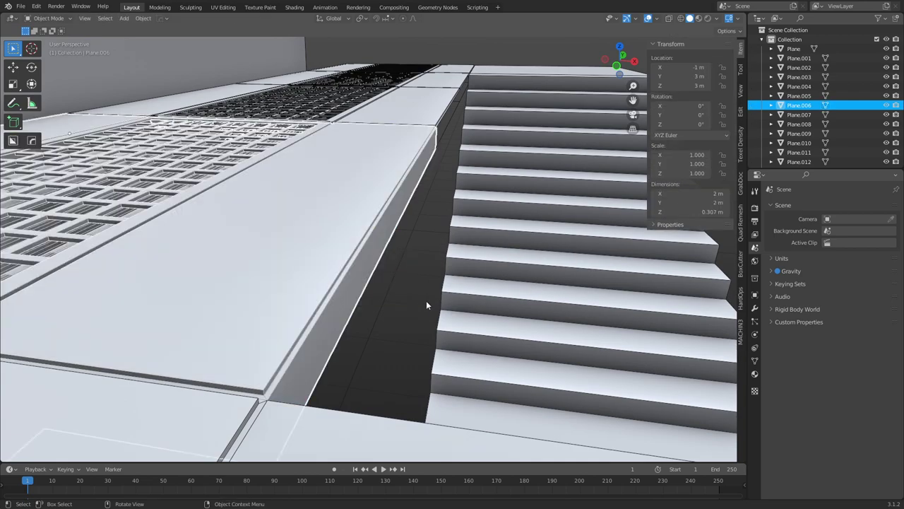
{"action": "left_click", "coordinate": [426, 299]}
Fill the open outer side of the fourth grate floor with a face from its boundary loop, and return to Object Mode.
{"action": "scroll", "coordinate": [452, 255], "scroll_direction": "down", "scroll_amount": 3}
{"action": "middle_click_drag", "start_coordinate": [455, 250], "coordinate": [396, 292], "text": "shift"}
{"action": "left_click", "coordinate": [444, 185]}
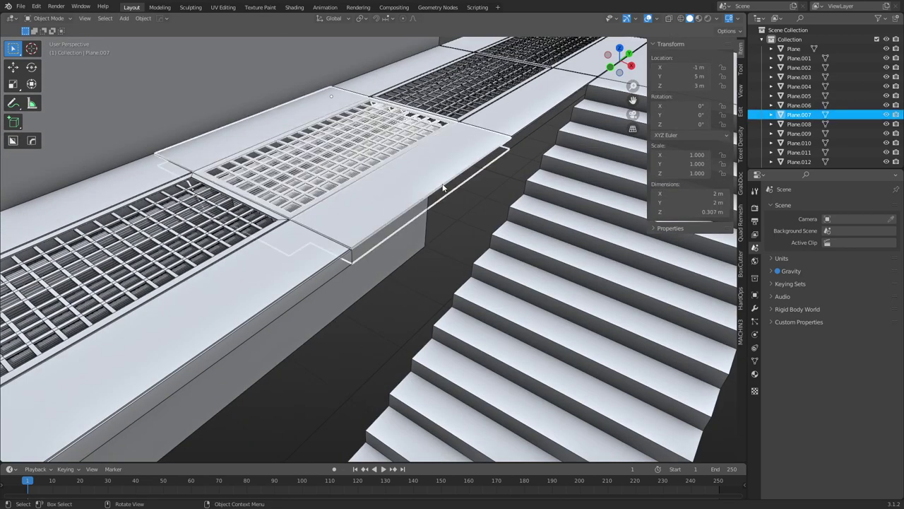
{"action": "key", "text": "KP_Decimal"}
{"action": "middle_click_drag", "start_coordinate": [516, 401], "coordinate": [361, 317]}
{"action": "key", "text": "Tab"}
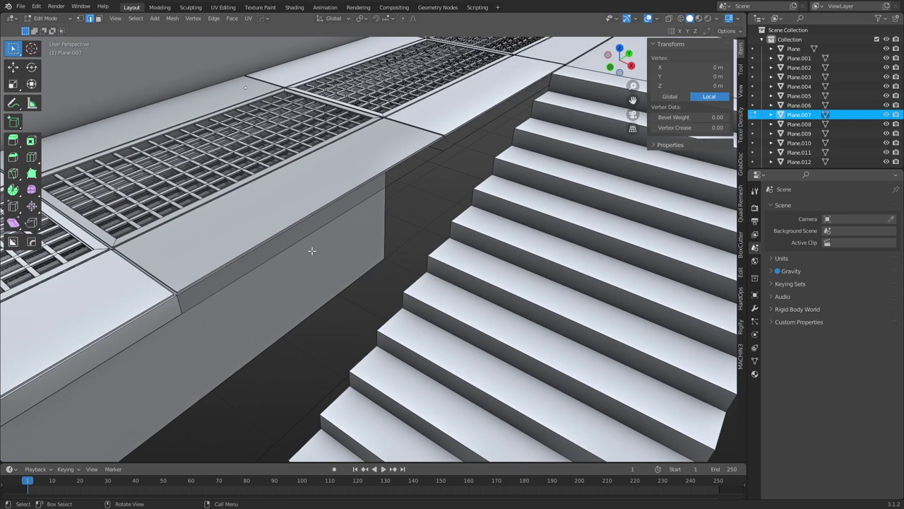
{"action": "left_click", "coordinate": [304, 238], "text": "alt"}
{"action": "key", "text": "f"}
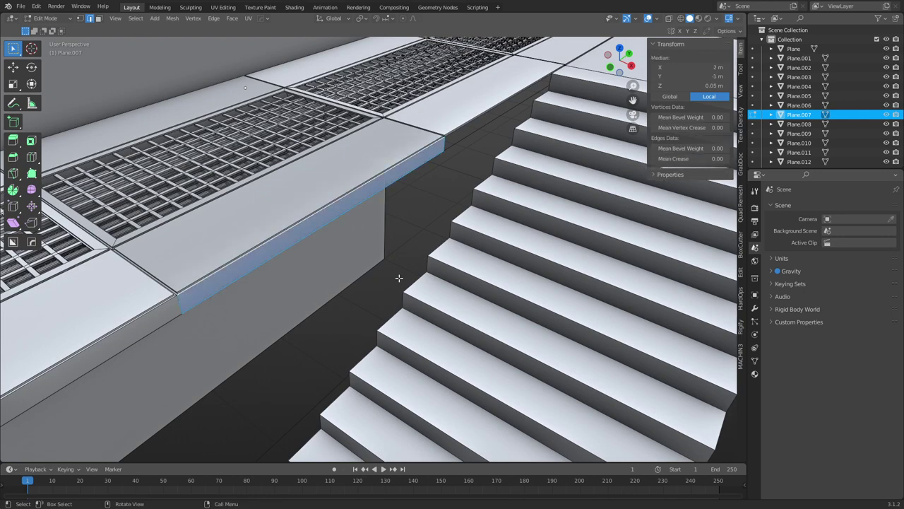
{"action": "middle_click_drag", "start_coordinate": [472, 171], "coordinate": [392, 246], "text": "shift"}
{"action": "left_click", "coordinate": [389, 214]}
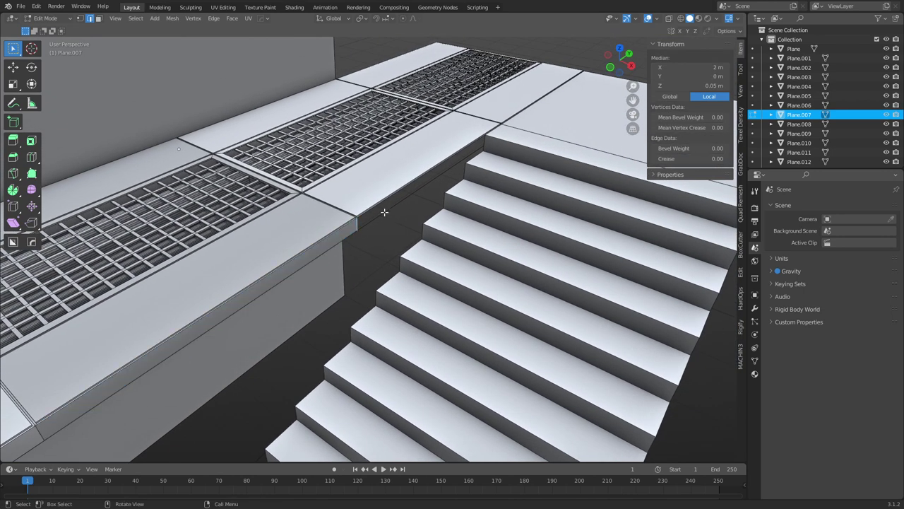
{"action": "key", "text": "ctrl+Tab"}
{"action": "left_click", "coordinate": [366, 217]}
Fill the open outer side of the fifth grate floor with a face, and return to Object Mode.
{"action": "left_click", "coordinate": [383, 203]}
{"action": "key", "text": "ctrl+Tab"}
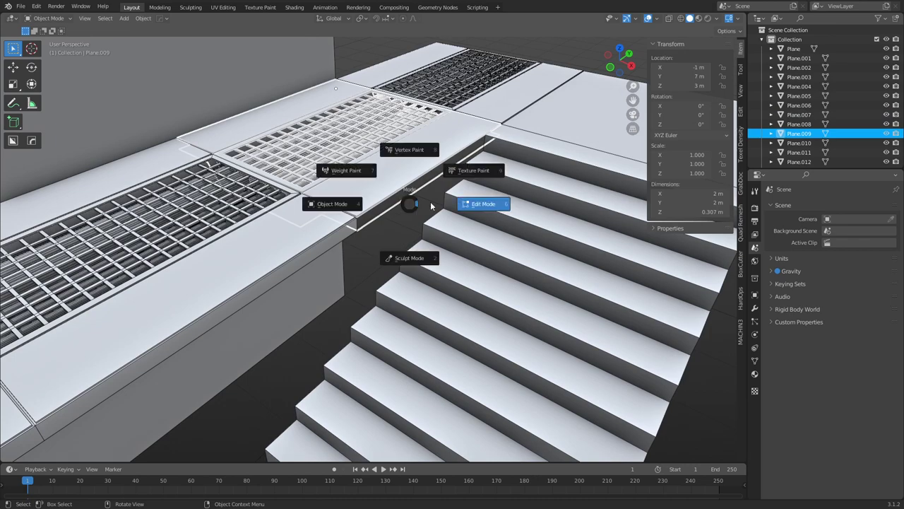
{"action": "left_click", "coordinate": [433, 205]}
{"action": "left_click", "coordinate": [390, 213]}
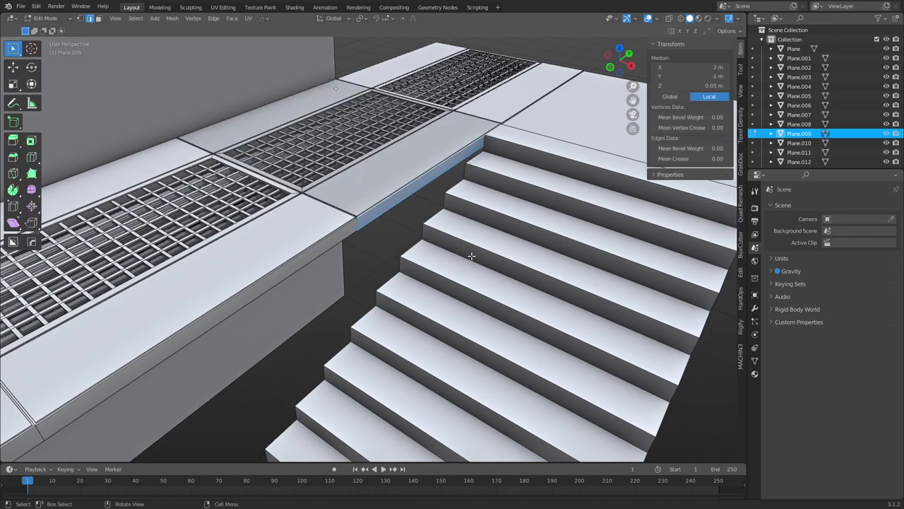
{"action": "key", "text": "ctrl+Tab"}
{"action": "left_click", "coordinate": [393, 256]}
Examine the grate walkway, floor slabs and staircase from several sides, checking the walkway's outer edge above the stairs.
{"action": "middle_click_drag", "start_coordinate": [335, 276], "coordinate": [314, 271]}
{"action": "left_click", "coordinate": [440, 235]}
{"action": "key", "text": "g"}
{"action": "right_click", "coordinate": [433, 231]}
{"action": "left_click", "coordinate": [149, 246]}
{"action": "middle_click_drag", "start_coordinate": [275, 324], "coordinate": [395, 282]}
{"action": "left_click", "coordinate": [325, 264]}
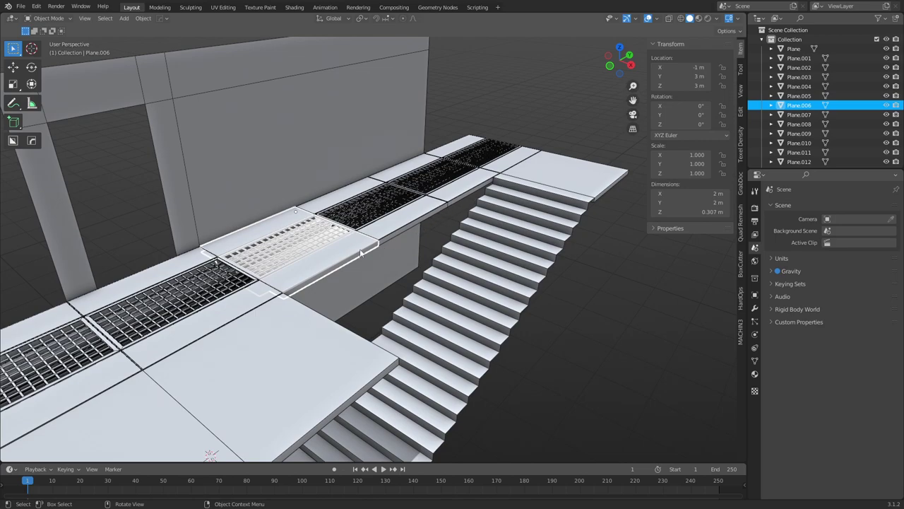
{"action": "middle_click_drag", "start_coordinate": [360, 253], "coordinate": [299, 243]}
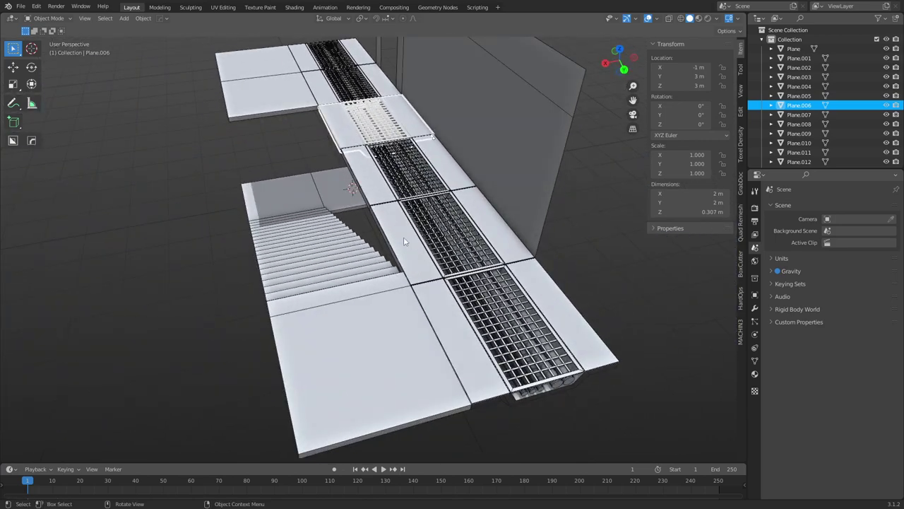
{"action": "middle_click_drag", "start_coordinate": [421, 248], "coordinate": [422, 239]}
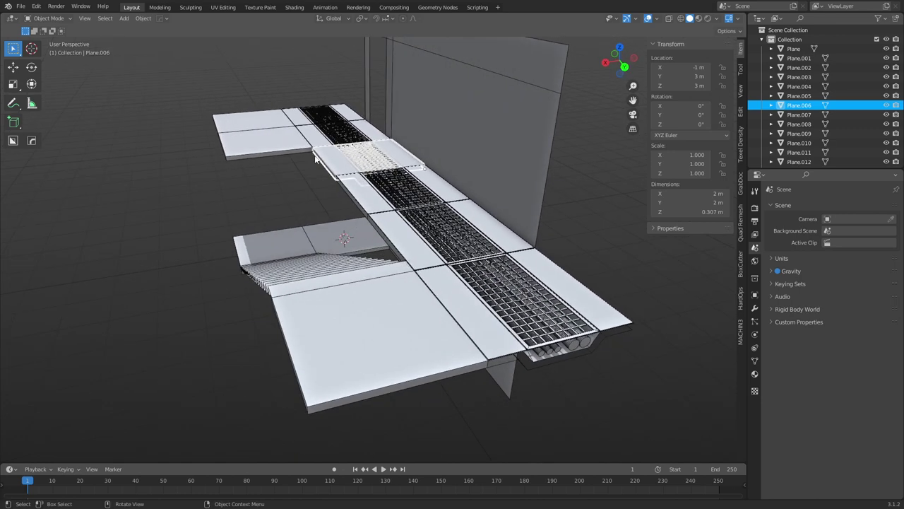
{"action": "left_click", "coordinate": [394, 273]}
{"action": "middle_click_drag", "start_coordinate": [418, 271], "coordinate": [511, 280]}
{"action": "left_click", "coordinate": [495, 358]}
{"action": "middle_click_drag", "start_coordinate": [495, 358], "coordinate": [416, 309]}
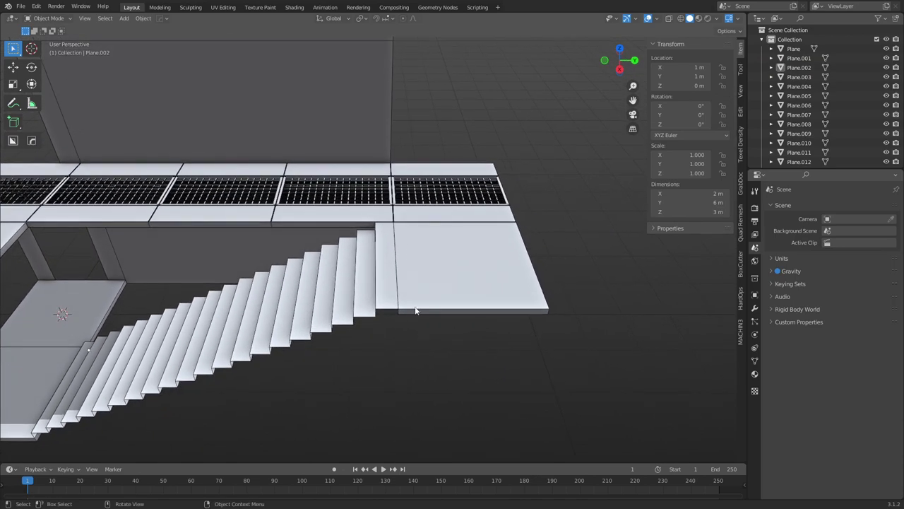
{"action": "left_click", "coordinate": [416, 309]}
{"action": "middle_click_drag", "start_coordinate": [438, 357], "coordinate": [377, 234]}
Add a 2 m cube and raise it along Z to a height of 3.1 m.
{"action": "key", "text": "shift+a"}
{"action": "mouse_move", "coordinate": [377, 234]}
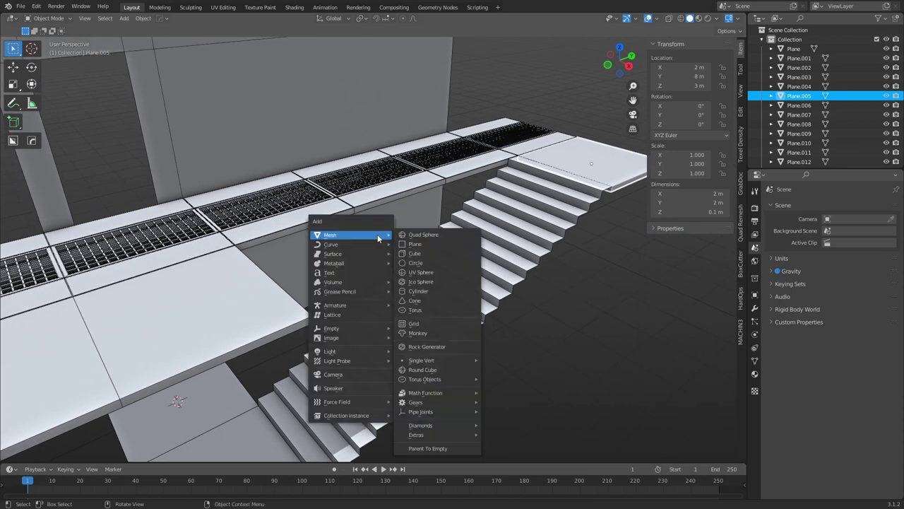
{"action": "left_click", "coordinate": [415, 253]}
{"action": "key", "text": "g"}
{"action": "key", "text": "z"}
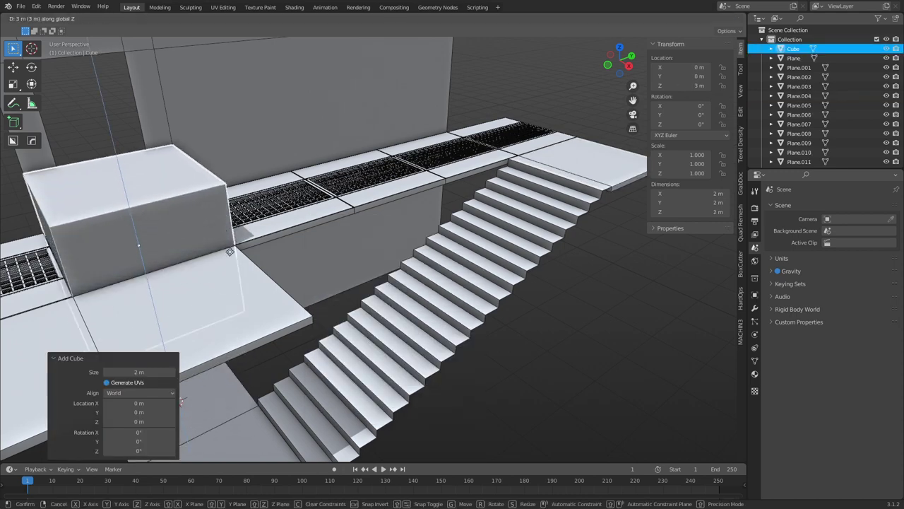
{"action": "left_click", "coordinate": [228, 270]}
{"action": "middle_click_drag", "start_coordinate": [228, 270], "coordinate": [279, 259]}
{"action": "key", "text": "g"}
{"action": "key", "text": "z"}
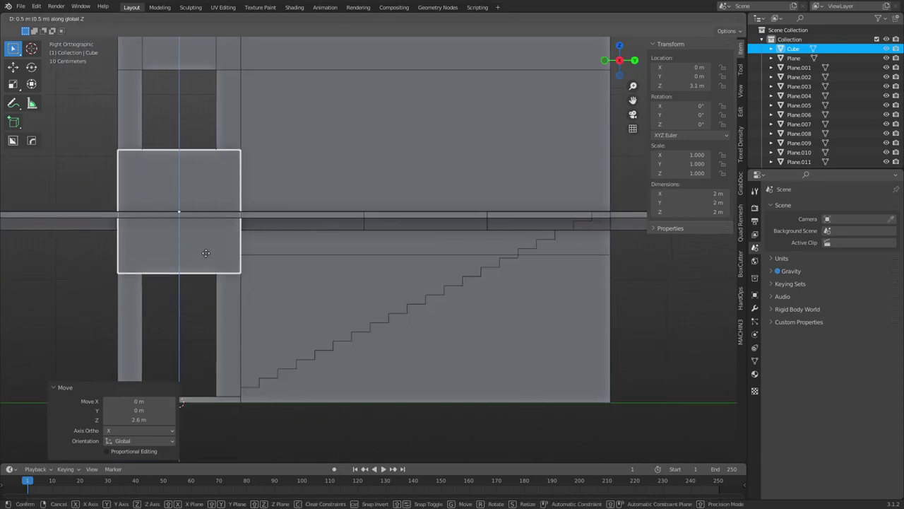
{"action": "left_click", "coordinate": [205, 252]}
Open the cube's mesh in face selection and move its outer side face slightly outwards along X.
{"action": "middle_click_drag", "start_coordinate": [222, 255], "coordinate": [263, 267]}
{"action": "key", "text": "Tab"}
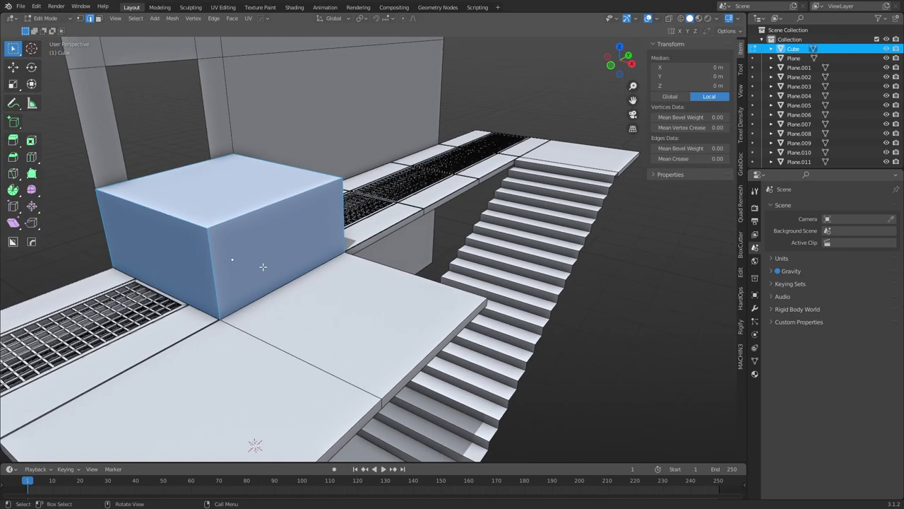
{"action": "key", "text": "alt+a"}
{"action": "right_click", "coordinate": [323, 290]}
{"action": "key", "text": "Escape"}
{"action": "key", "text": "3"}
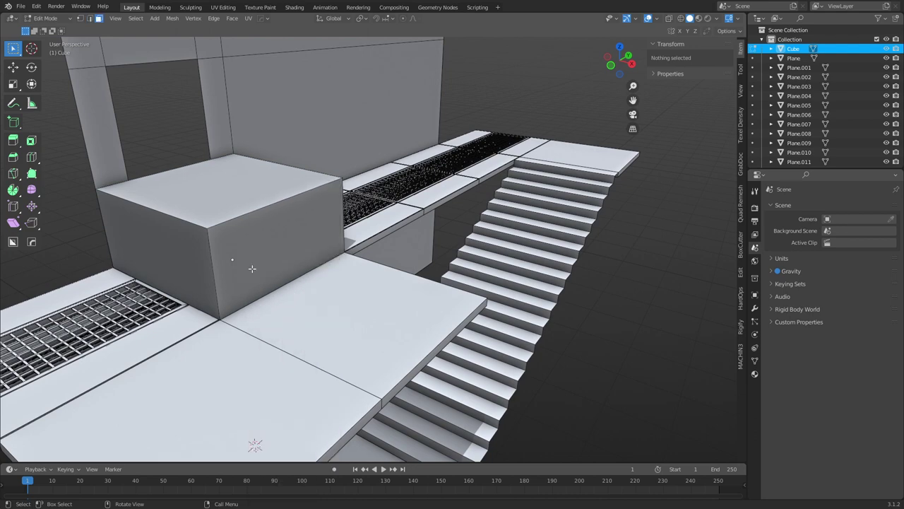
{"action": "left_click", "coordinate": [285, 273]}
{"action": "key", "text": "g"}
{"action": "key", "text": "y"}
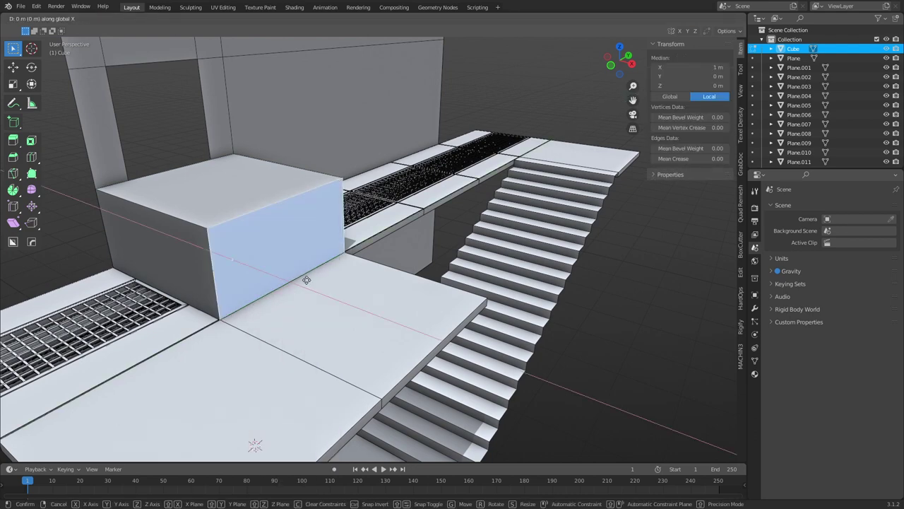
{"action": "left_click", "coordinate": [344, 290]}
Move the cube's opposite side face 2 m along X towards the outer face, thinning the cube to 0.1 m.
{"action": "middle_click_drag", "start_coordinate": [185, 237], "coordinate": [275, 230], "text": "shift"}
{"action": "key", "text": "alt+z"}
{"action": "left_click", "coordinate": [275, 230]}
{"action": "key", "text": "alt+z"}
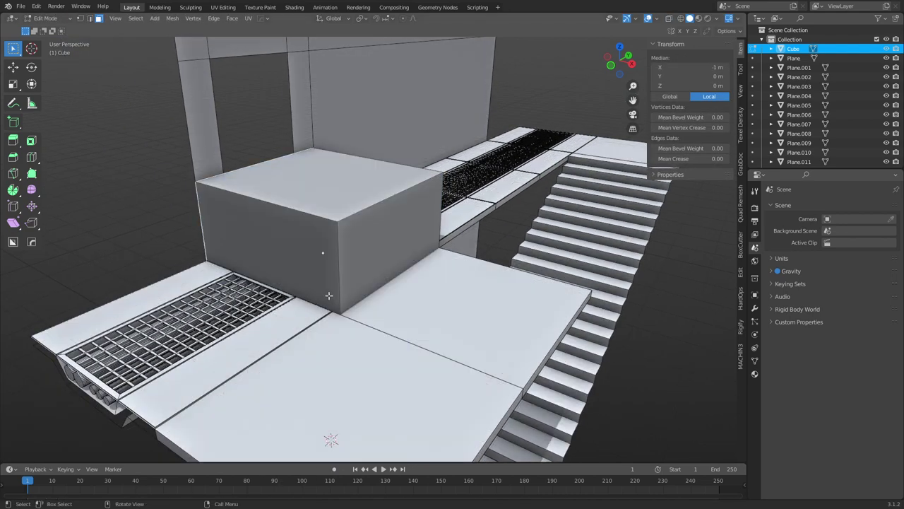
{"action": "middle_click_drag", "start_coordinate": [328, 295], "coordinate": [396, 304]}
{"action": "key", "text": "g"}
{"action": "key", "text": "x"}
{"action": "left_click", "coordinate": [495, 315]}
Raise the thin block's lower vertices 0.8 m and lower its upper vertices 1 m to form a 0.2 m high strip.
{"action": "middle_click_drag", "start_coordinate": [494, 315], "coordinate": [278, 323]}
{"action": "key", "text": "alt+z"}
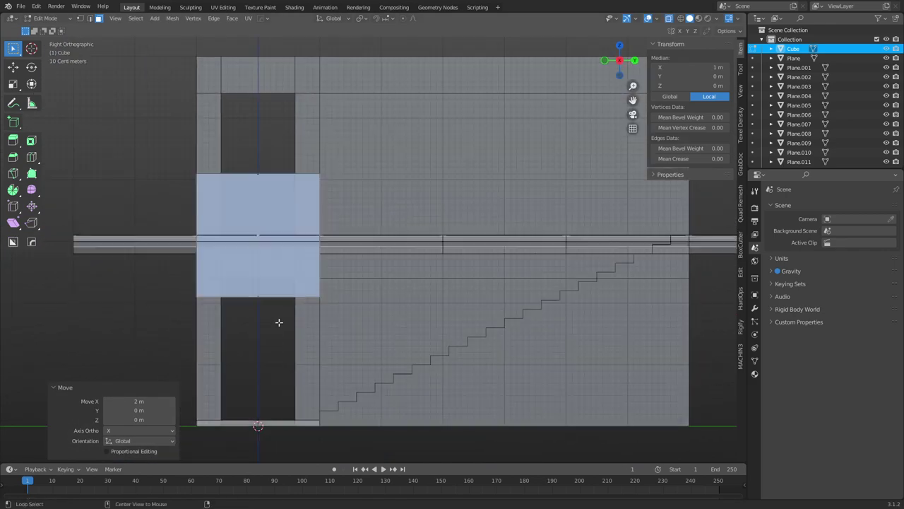
{"action": "key", "text": "1"}
{"action": "left_click_drag", "start_coordinate": [166, 316], "coordinate": [343, 277]}
{"action": "key", "text": "g"}
{"action": "key", "text": "z"}
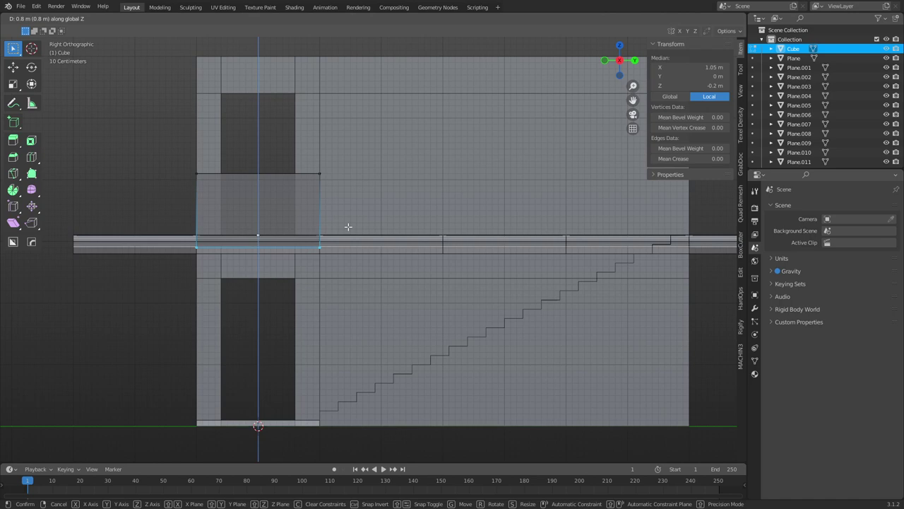
{"action": "left_click", "coordinate": [347, 226]}
{"action": "key", "text": "g"}
{"action": "key", "text": "z"}
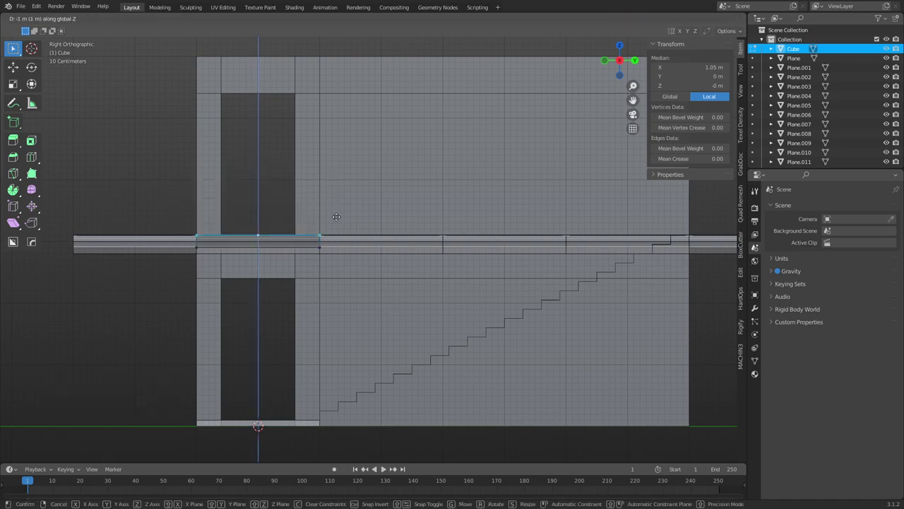
{"action": "left_click", "coordinate": [337, 216]}
{"action": "key", "text": "alt+z"}
Return to Object Mode and move the strip 2 m along Y, against the third grate floor's outer edge.
{"action": "middle_click_drag", "start_coordinate": [369, 278], "coordinate": [433, 309]}
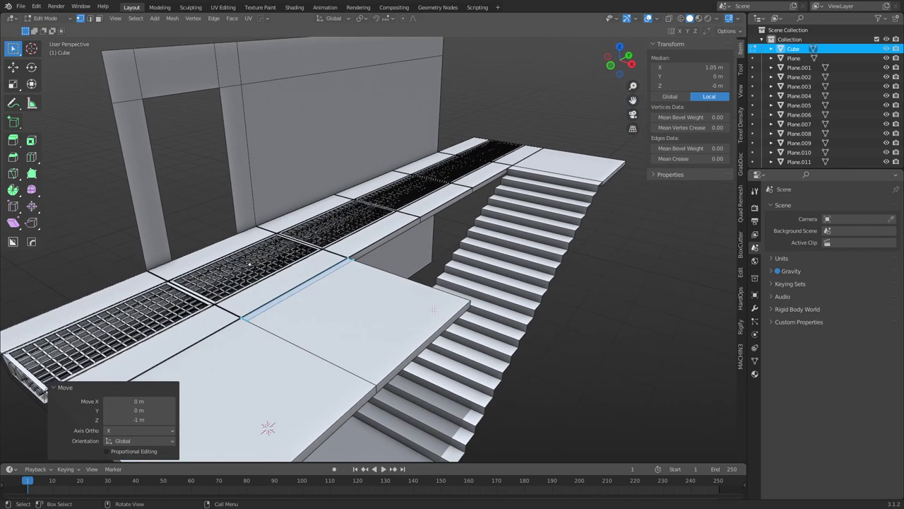
{"action": "key", "text": "Tab"}
{"action": "key", "text": "g"}
{"action": "key", "text": "y"}
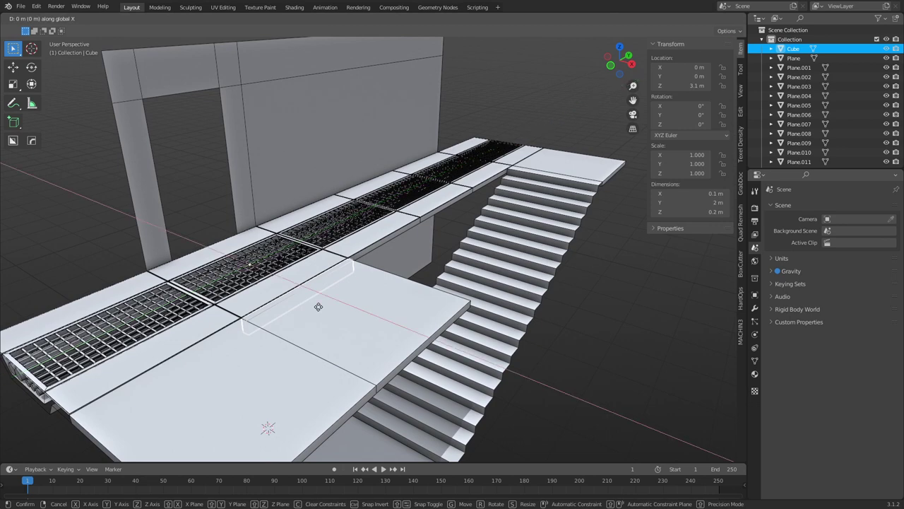
{"action": "left_click", "coordinate": [391, 275]}
{"action": "middle_click_drag", "start_coordinate": [446, 248], "coordinate": [417, 254], "text": "shift"}
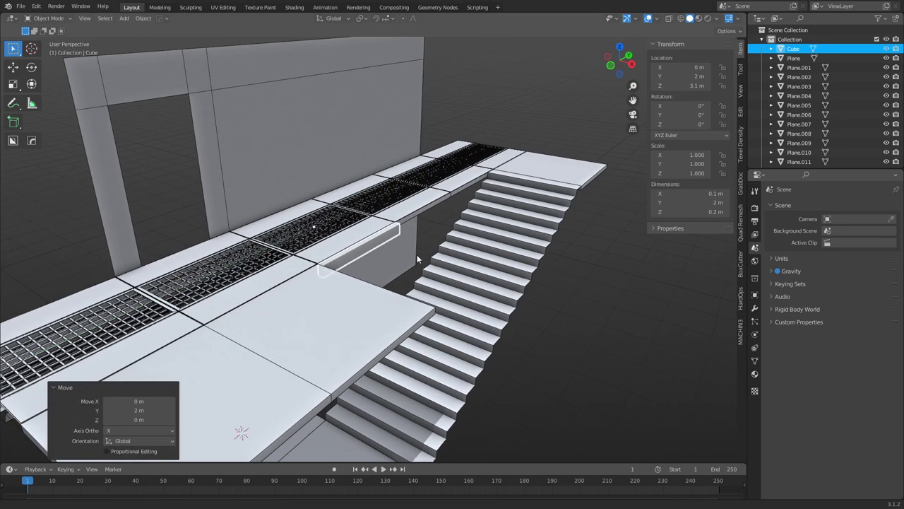
Raise the strip's top face 0.1 m along Z to form a curb above the walkway, and return to Object Mode.
{"action": "key", "text": "ctrl+Tab"}
{"action": "left_click", "coordinate": [488, 255]}
{"action": "key", "text": "alt+a"}
{"action": "scroll", "coordinate": [380, 265], "scroll_direction": "up", "scroll_amount": 2}
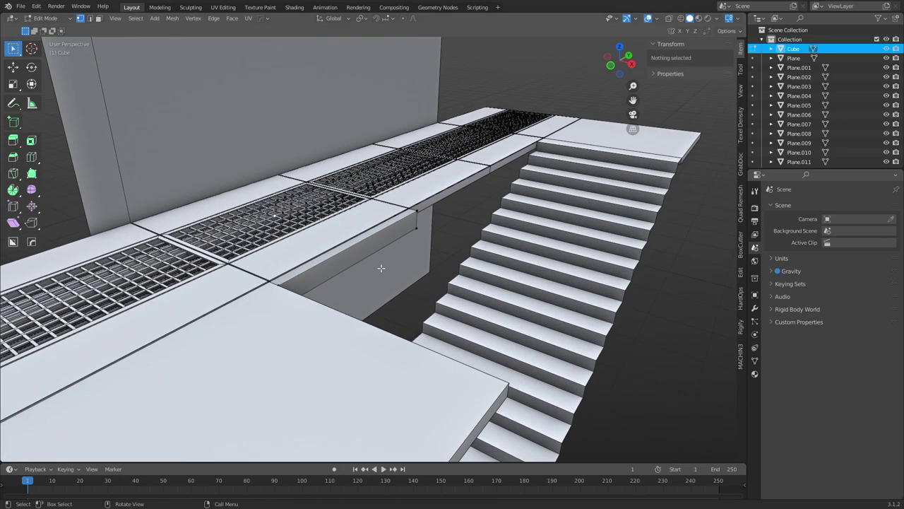
{"action": "scroll", "coordinate": [361, 260], "scroll_direction": "up", "scroll_amount": 3}
{"action": "key", "text": "3"}
{"action": "left_click", "coordinate": [324, 249]}
{"action": "key", "text": "g"}
{"action": "key", "text": "z"}
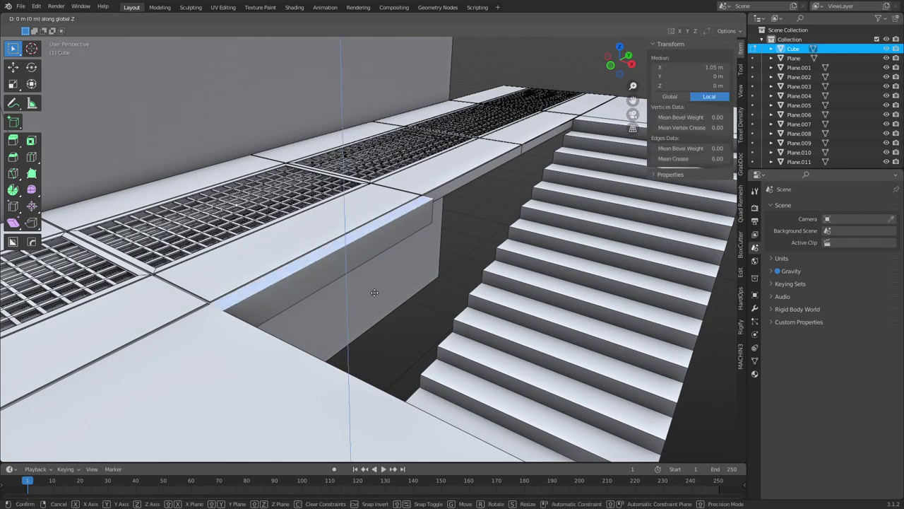
{"action": "left_click", "coordinate": [365, 201], "text": "ctrl"}
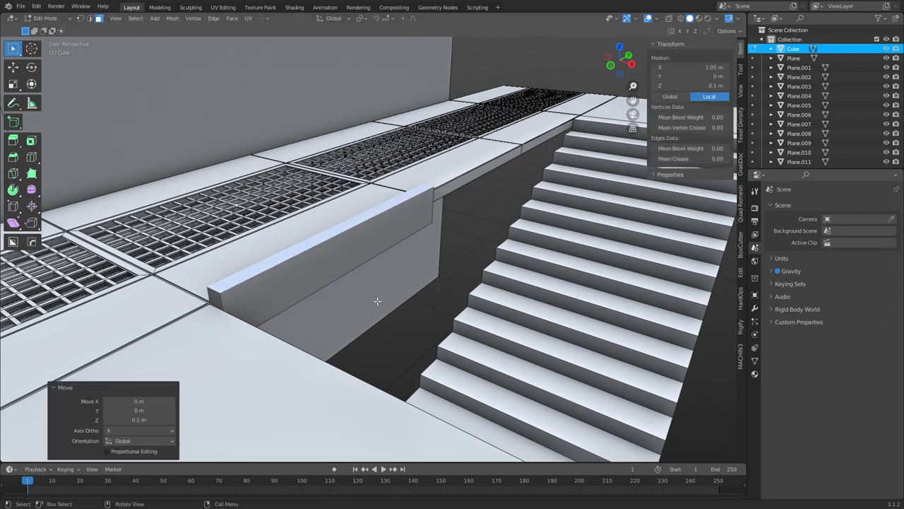
{"action": "middle_click_drag", "start_coordinate": [378, 301], "coordinate": [342, 294], "text": "alt"}
{"action": "scroll", "coordinate": [388, 288], "scroll_direction": "down", "scroll_amount": 3}
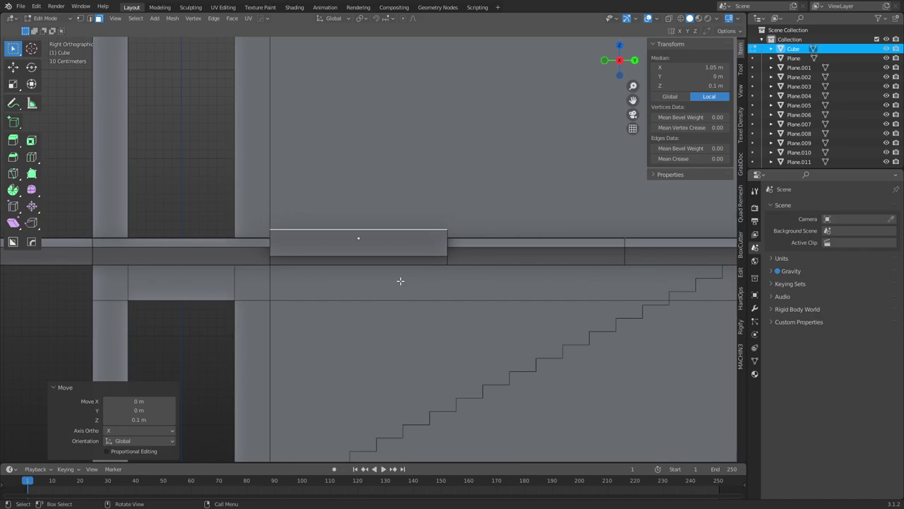
{"action": "middle_click_drag", "start_coordinate": [400, 280], "coordinate": [352, 320]}
{"action": "key", "text": "ctrl+Tab"}
{"action": "left_click", "coordinate": [288, 298]}
Duplicate the curb strip twice along Y at 2 m intervals, covering the fourth and fifth grate floors' outer edges.
{"action": "left_click", "coordinate": [409, 260]}
{"action": "key", "text": "shift+d"}
{"action": "key", "text": "x"}
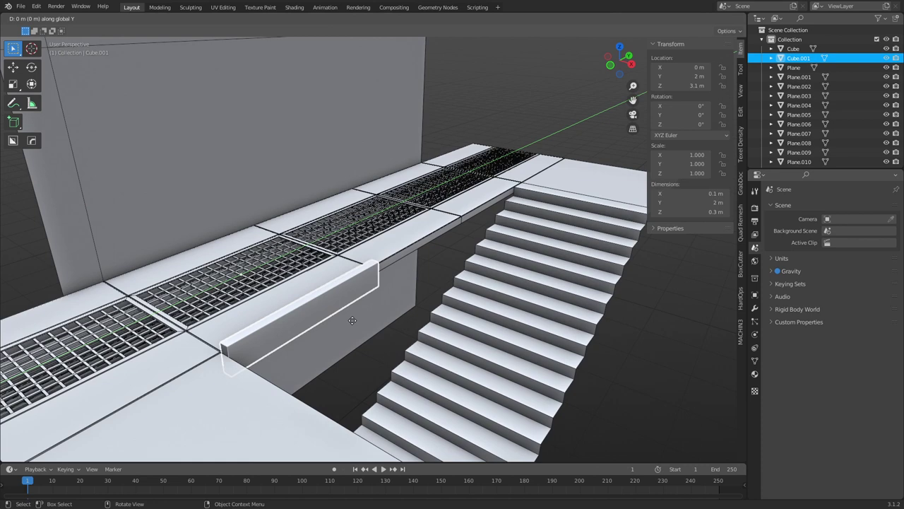
{"action": "key", "text": "ctrl"}
{"action": "left_click", "coordinate": [453, 280], "text": "ctrl"}
{"action": "middle_click_drag", "start_coordinate": [450, 279], "coordinate": [346, 336], "text": "shift"}
{"action": "key", "text": "shift+d"}
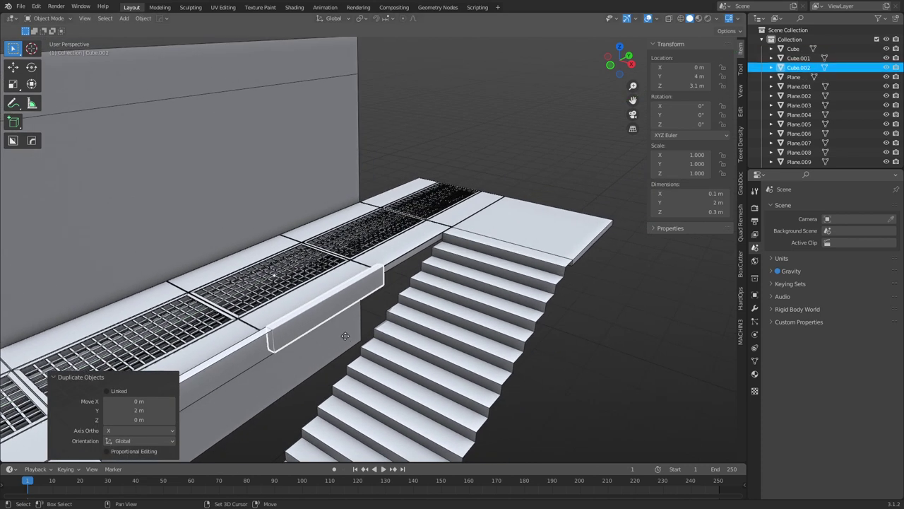
{"action": "key", "text": "ctrl"}
{"action": "middle_click_drag", "start_coordinate": [466, 329], "coordinate": [572, 450]}
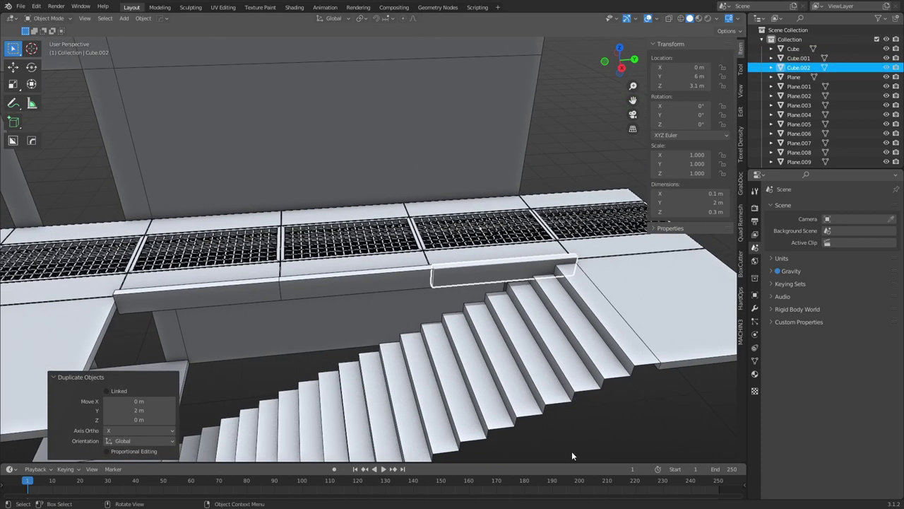
{"action": "left_click", "coordinate": [627, 437]}
Temporarily hide the first curb strip and delete the third grate floor's outer side face behind it.
{"action": "middle_click_drag", "start_coordinate": [626, 438], "coordinate": [456, 333]}
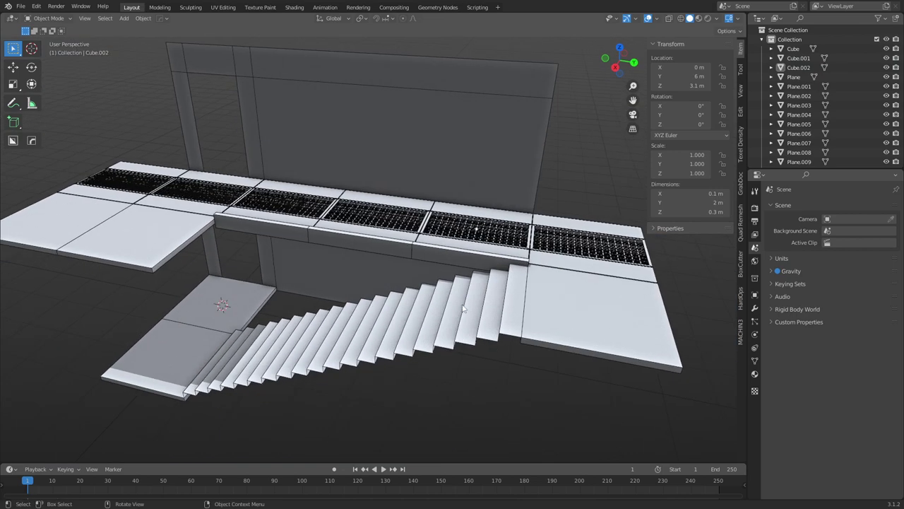
{"action": "left_click", "coordinate": [466, 268]}
{"action": "left_click", "coordinate": [230, 232]}
{"action": "middle_click_drag", "start_coordinate": [297, 276], "coordinate": [414, 279], "text": "shift"}
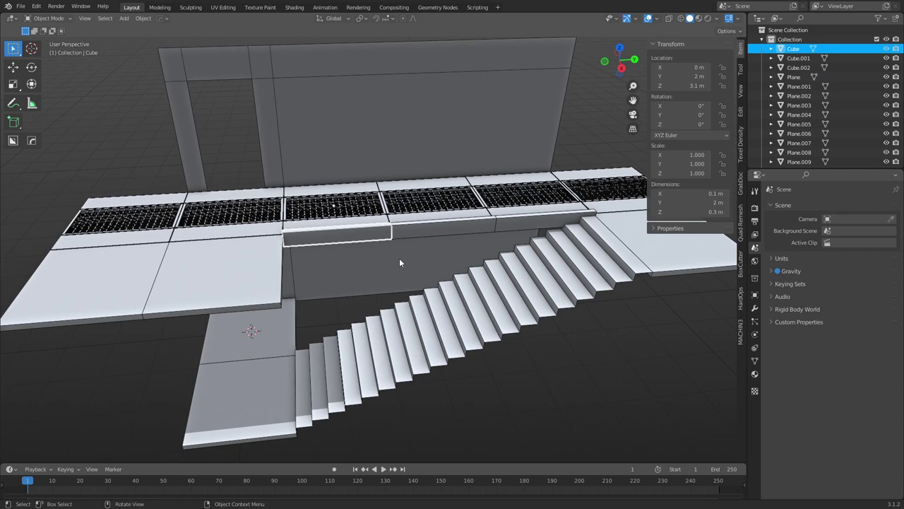
{"action": "left_click", "coordinate": [361, 227]}
{"action": "key", "text": "Tab"}
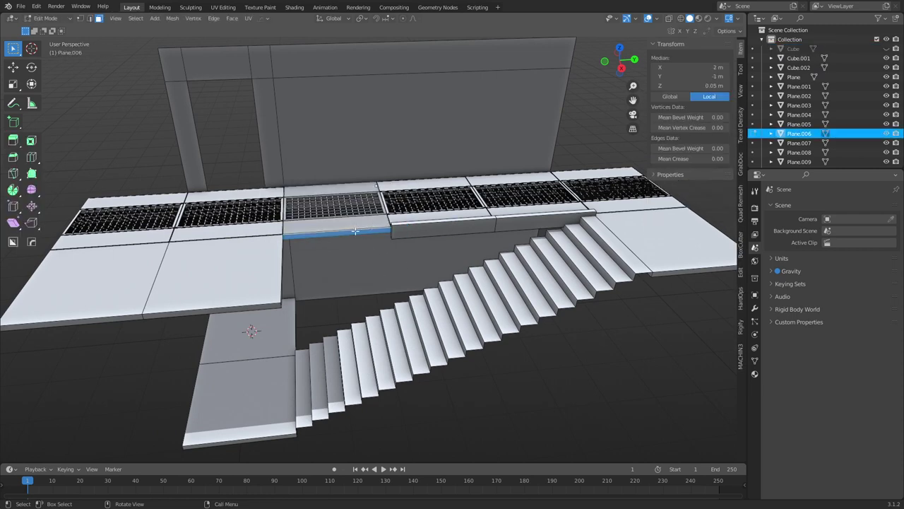
{"action": "key", "text": "alt+a"}
{"action": "left_click", "coordinate": [354, 232]}
{"action": "key", "text": "x"}
{"action": "left_click", "coordinate": [353, 232]}
{"action": "key", "text": "Tab"}
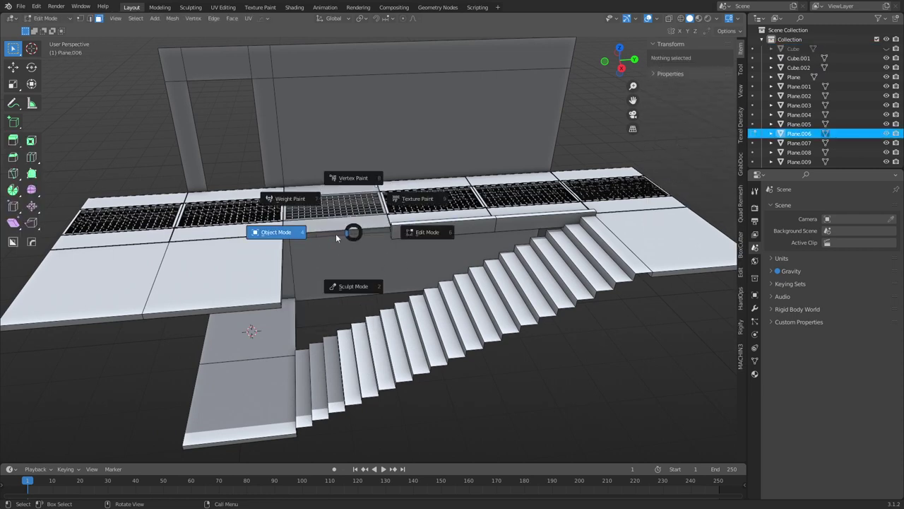
{"action": "left_click", "coordinate": [350, 274]}
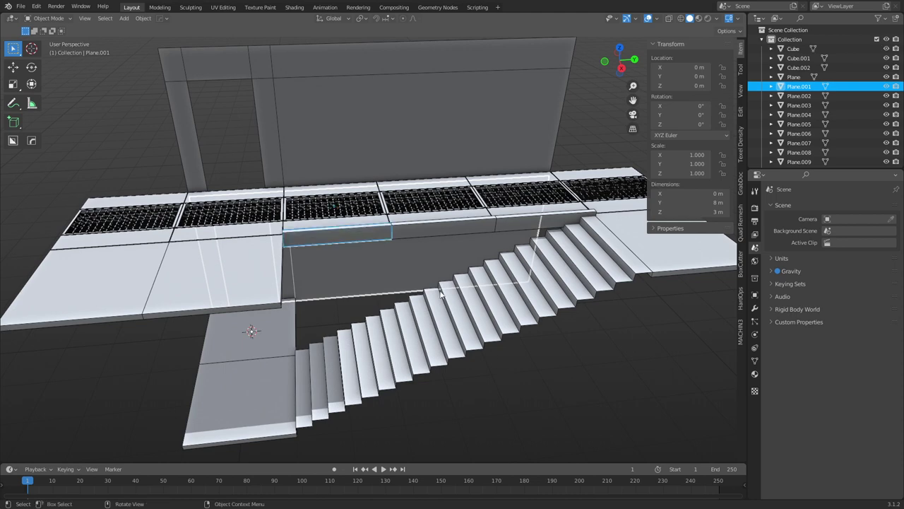
Delete the outer side faces of the fourth and fifth grate floors together, and return to Object Mode.
{"action": "left_click", "coordinate": [413, 214]}
{"action": "left_click", "coordinate": [545, 202], "text": "shift"}
{"action": "key", "text": "ctrl+Tab"}
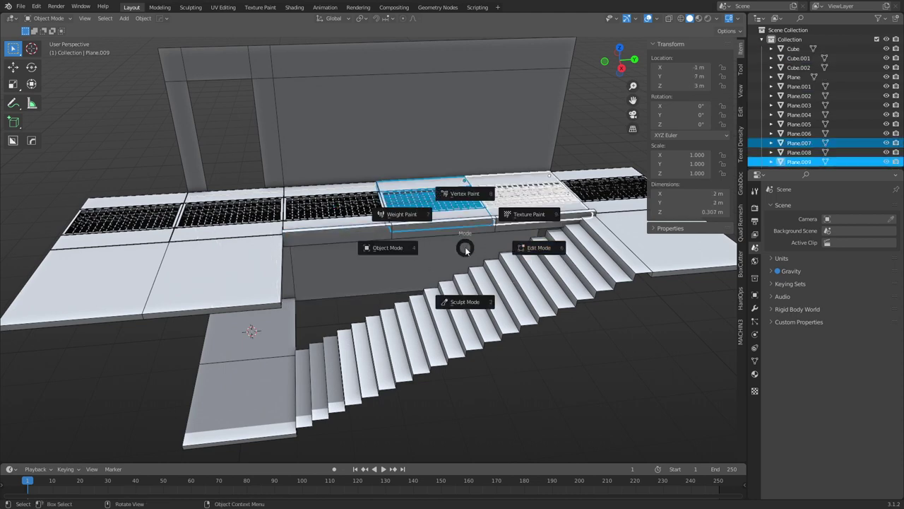
{"action": "left_click", "coordinate": [540, 248]}
{"action": "key", "text": "alt+z"}
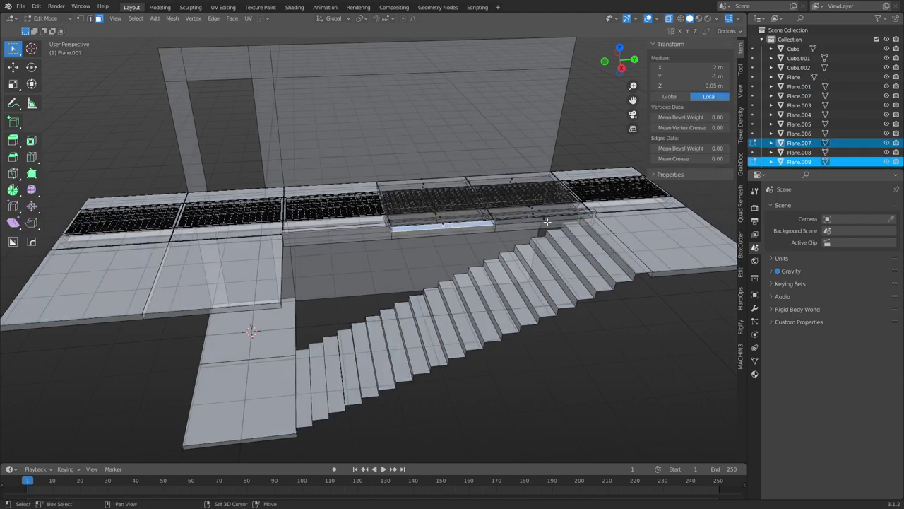
{"action": "left_click", "coordinate": [542, 220], "text": "shift"}
{"action": "key", "text": "x"}
{"action": "left_click", "coordinate": [543, 219]}
{"action": "key", "text": "ctrl+Tab"}
{"action": "left_click", "coordinate": [494, 230]}
{"action": "key", "text": "alt+z"}
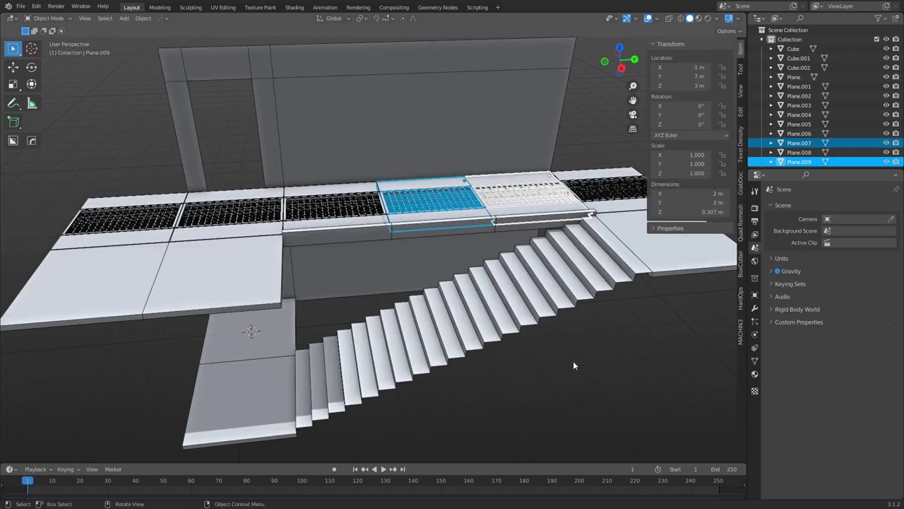
Add one edge loop across the curb strip nearest the stair top, sliding it close to the strip's stair-top end in Edit Mode.
{"action": "left_click", "coordinate": [549, 358]}
{"action": "middle_click_drag", "start_coordinate": [548, 360], "coordinate": [427, 333]}
{"action": "left_click", "coordinate": [438, 282]}
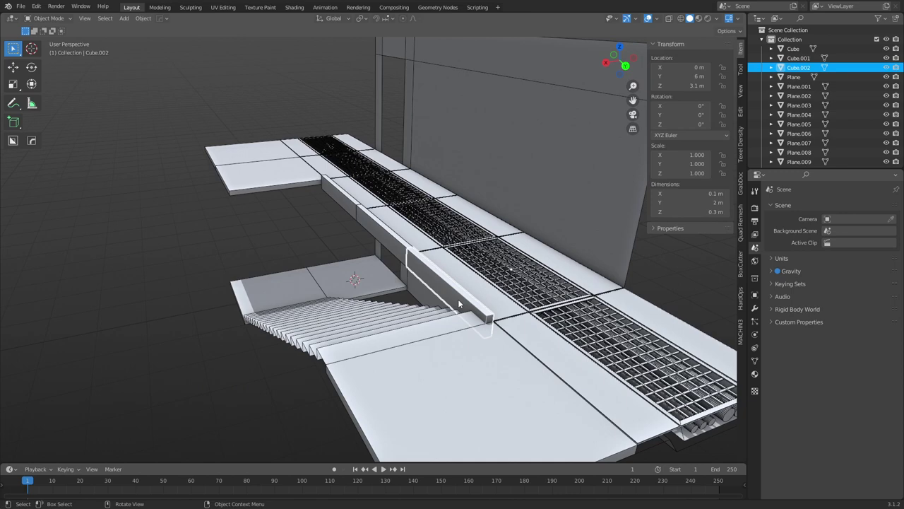
{"action": "middle_click_drag", "start_coordinate": [458, 299], "coordinate": [430, 283]}
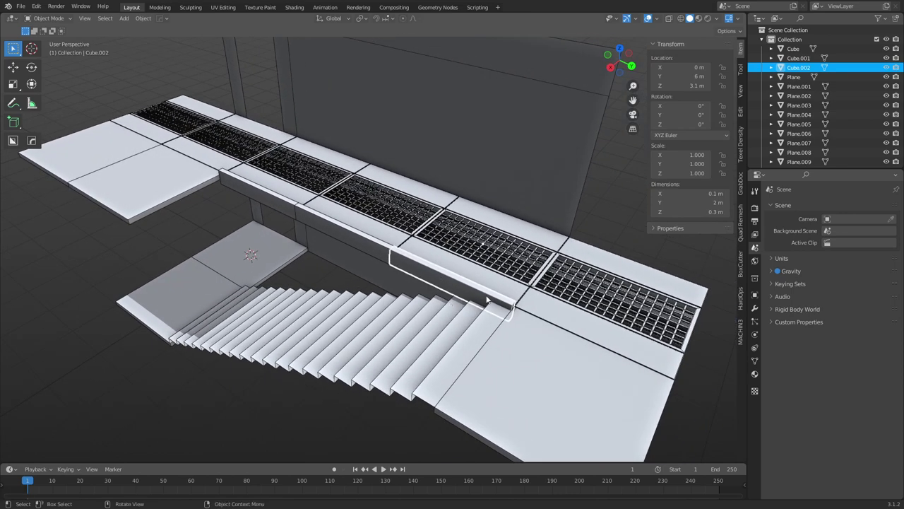
{"action": "key", "text": "Tab"}
{"action": "middle_click_drag", "start_coordinate": [486, 301], "coordinate": [438, 277], "text": "shift"}
{"action": "key", "text": "ctrl+r"}
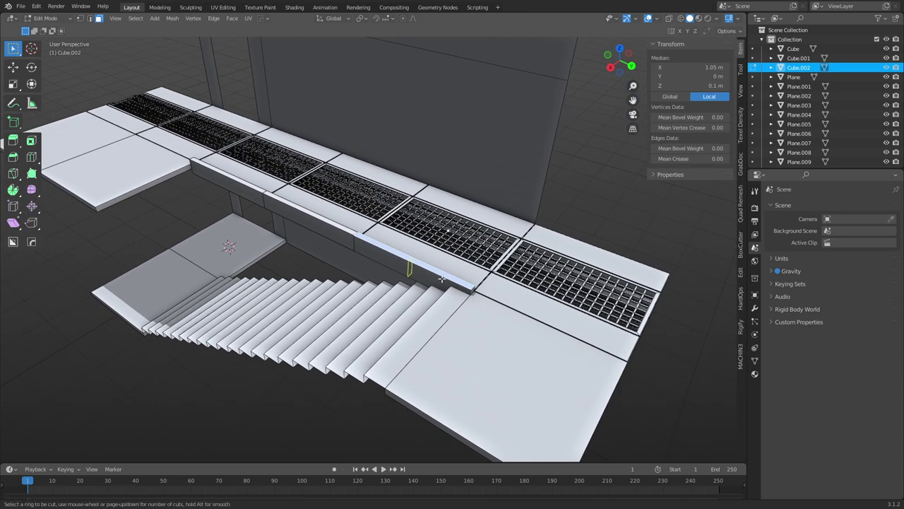
{"action": "left_click", "coordinate": [441, 278]}
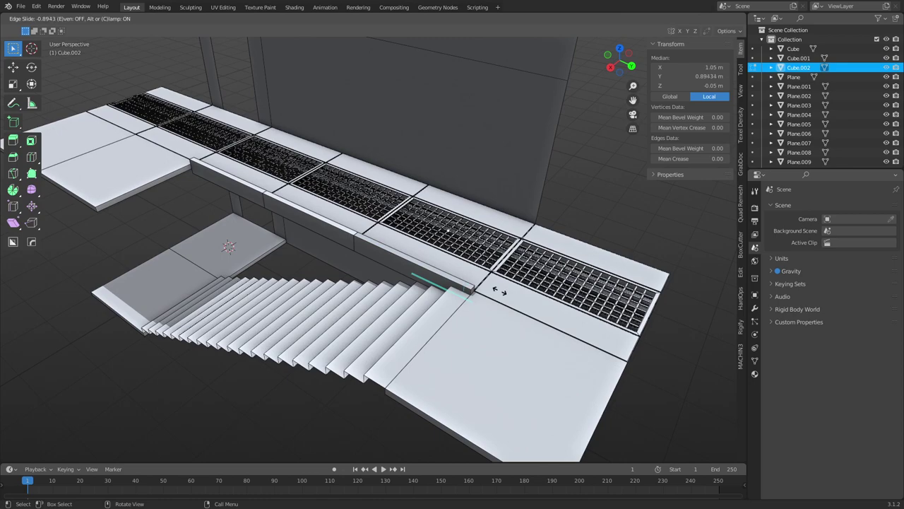
{"action": "left_click", "coordinate": [500, 291]}
Move the new edge loop along Y to sit 0.1 m from the curb strip's end.
{"action": "middle_click_drag", "start_coordinate": [500, 291], "coordinate": [558, 276]}
{"action": "scroll", "coordinate": [488, 272], "scroll_direction": "up", "scroll_amount": 3}
{"action": "middle_click_drag", "start_coordinate": [478, 270], "coordinate": [454, 269], "text": "shift"}
{"action": "key", "text": "g"}
{"action": "key", "text": "y"}
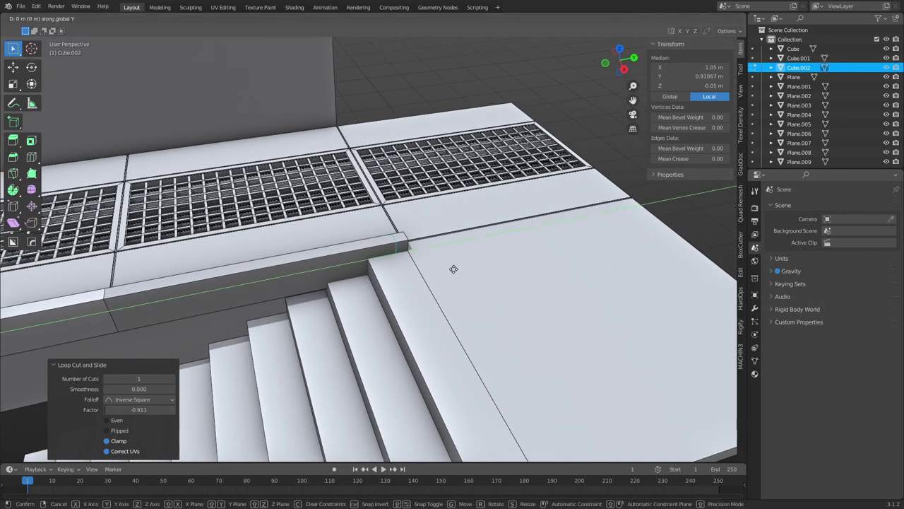
{"action": "left_click", "coordinate": [454, 269]}
Extrude the small square top face at the curb strip's end 0.8 m upward as a railing post, and return to Object Mode.
{"action": "key", "text": "3"}
{"action": "left_click", "coordinate": [402, 237]}
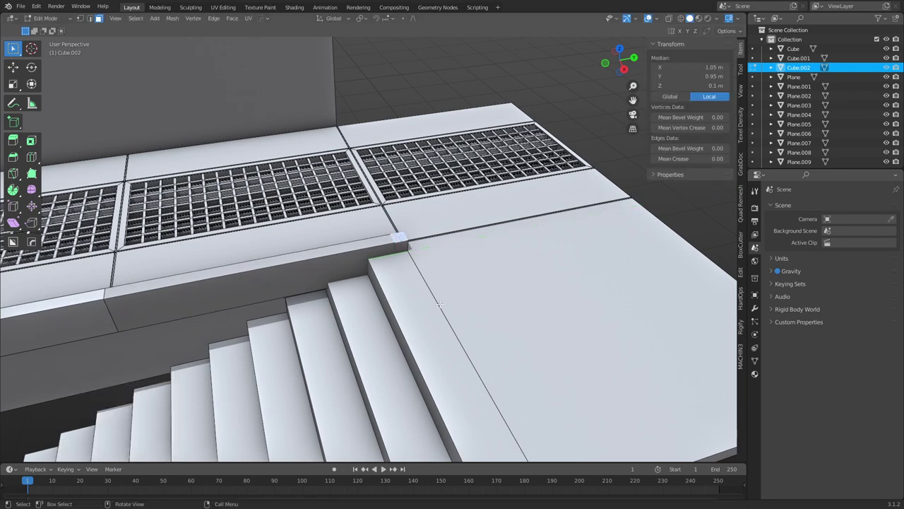
{"action": "key", "text": "e"}
{"action": "left_click", "coordinate": [467, 210]}
{"action": "key", "text": "KP_3"}
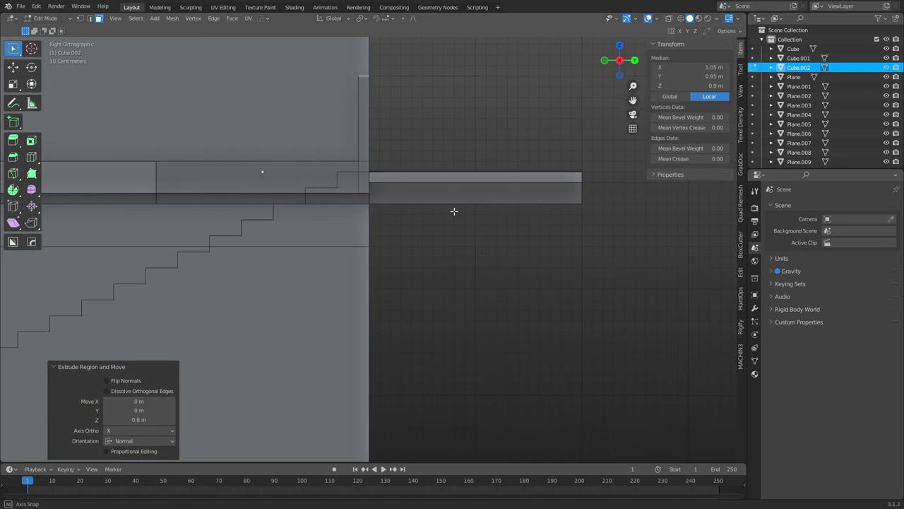
{"action": "middle_click_drag", "start_coordinate": [454, 210], "coordinate": [490, 343], "text": "shift"}
{"action": "scroll", "coordinate": [488, 329], "scroll_direction": "down", "scroll_amount": 3}
{"action": "middle_click_drag", "start_coordinate": [474, 268], "coordinate": [397, 282]}
{"action": "key", "text": "Tab"}
Select the curb strip with the railing post and reopen its mesh in Edit Mode.
{"action": "scroll", "coordinate": [397, 283], "scroll_direction": "up", "scroll_amount": 5}
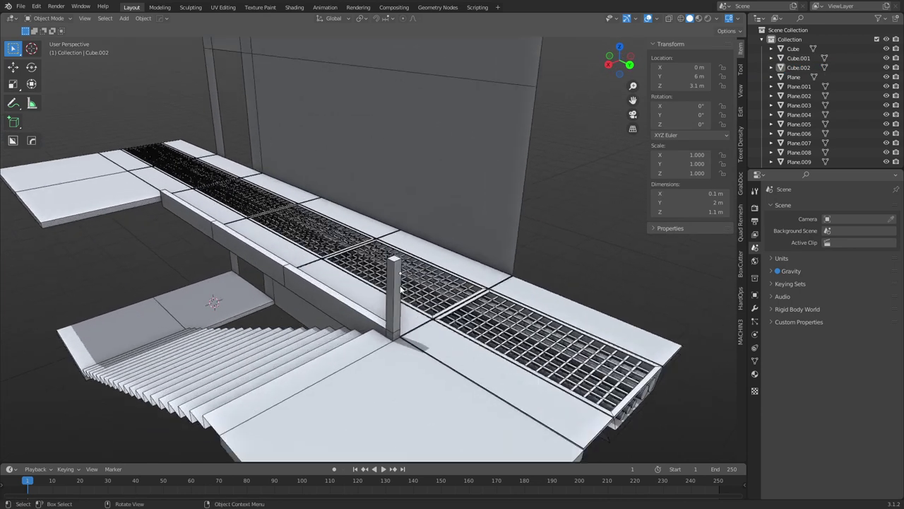
{"action": "left_click", "coordinate": [397, 282]}
{"action": "key", "text": "Tab"}
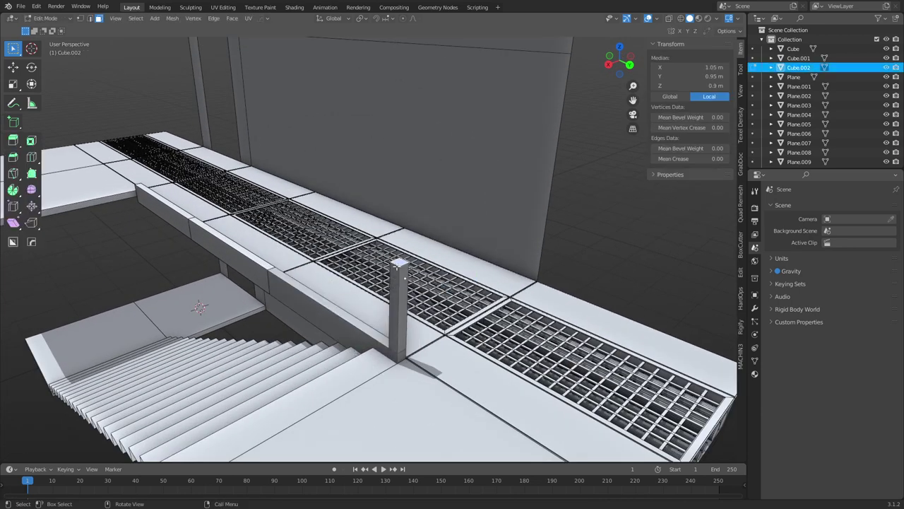
Raise the post's top face along Z by 0.1 m twice and return to Object Mode.
{"action": "key", "text": "g"}
{"action": "key", "text": "z"}
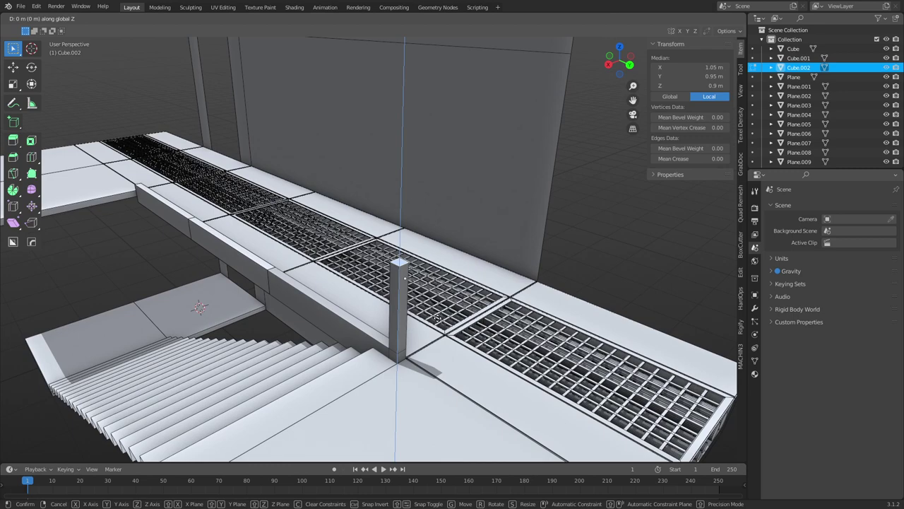
{"action": "left_click", "coordinate": [438, 243]}
{"action": "key", "text": "KP_3"}
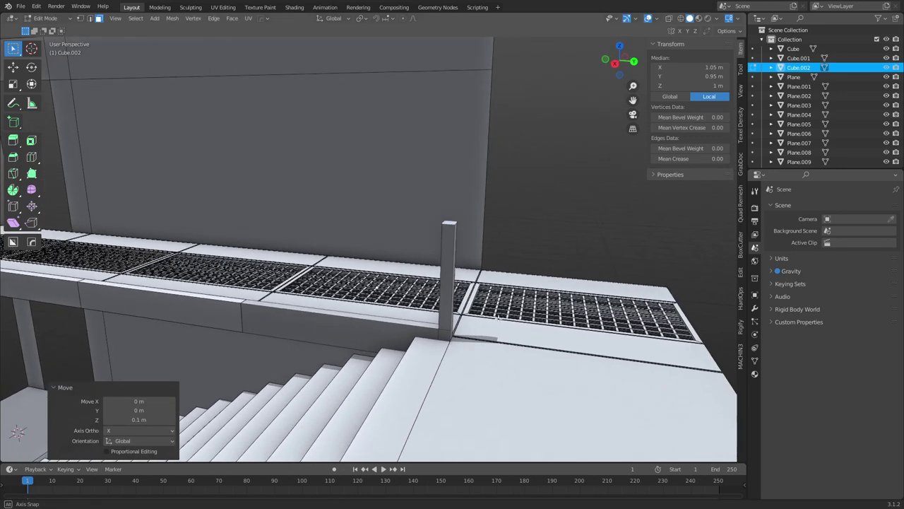
{"action": "key", "text": "g"}
{"action": "key", "text": "z"}
{"action": "left_click", "coordinate": [512, 302]}
{"action": "key", "text": "ctrl+Tab"}
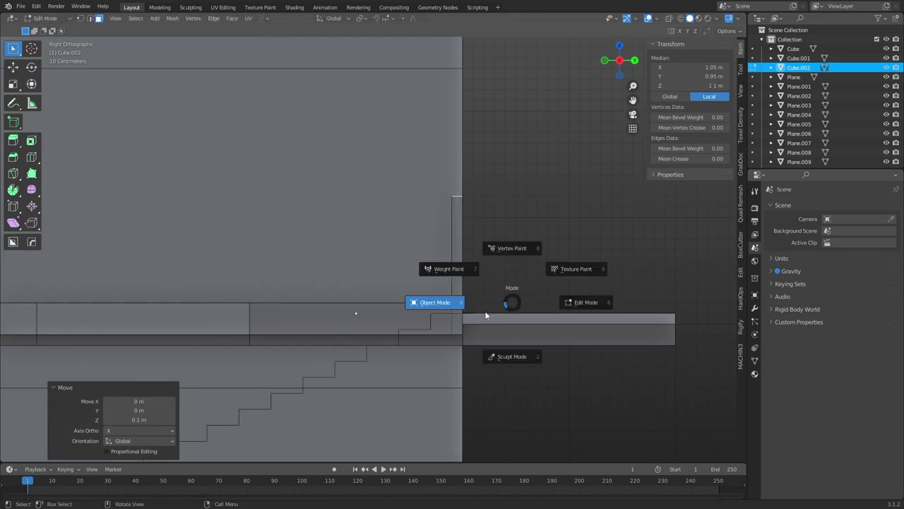
{"action": "left_click", "coordinate": [486, 315]}
Delete the two plain curb sections along the walkway edge, keeping the section with the post.
{"action": "left_click", "coordinate": [537, 232]}
{"action": "middle_click_drag", "start_coordinate": [506, 272], "coordinate": [482, 295]}
{"action": "left_click", "coordinate": [302, 257], "text": "shift"}
{"action": "left_click", "coordinate": [286, 243], "text": "shift"}
{"action": "key", "text": "x"}
{"action": "left_click", "coordinate": [290, 245]}
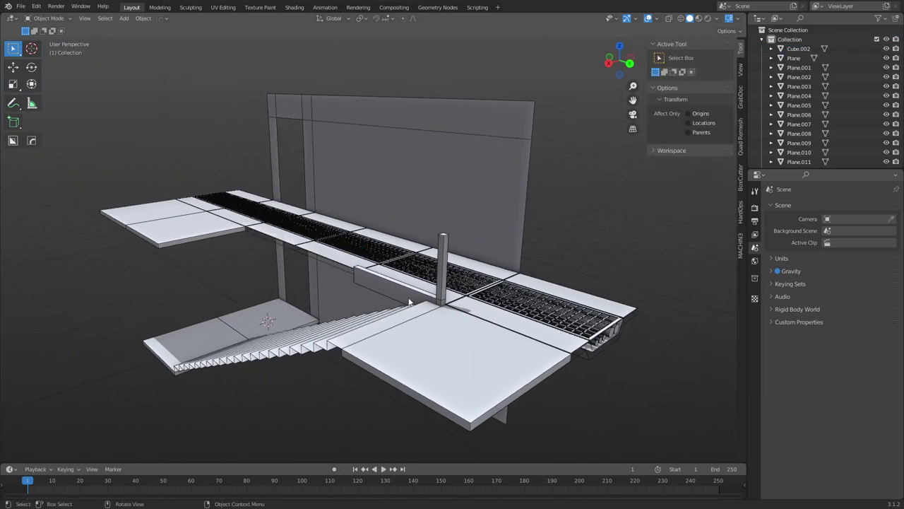
Move the origin of the curb section with the post 1 m along Y, level with the post end.
{"action": "left_click", "coordinate": [407, 299]}
{"action": "middle_click_drag", "start_coordinate": [471, 347], "coordinate": [505, 385]}
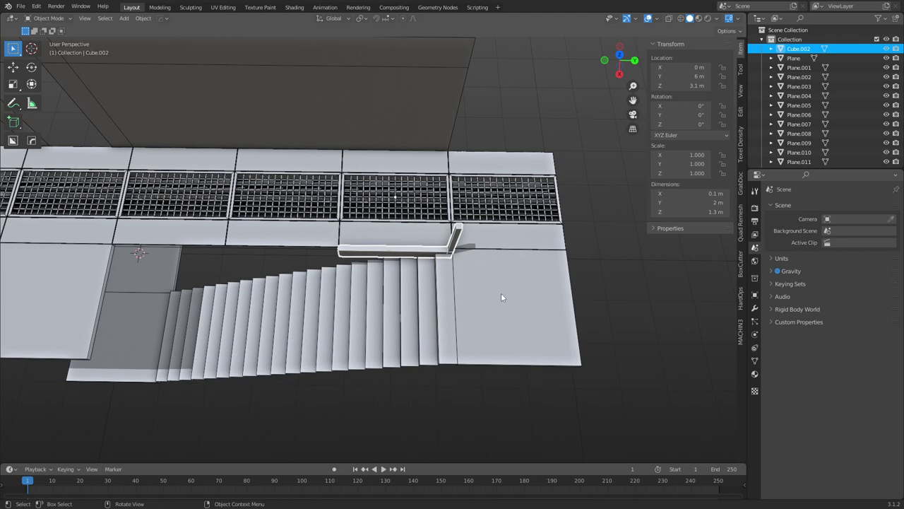
{"action": "middle_click_drag", "start_coordinate": [501, 294], "coordinate": [417, 358], "text": "alt"}
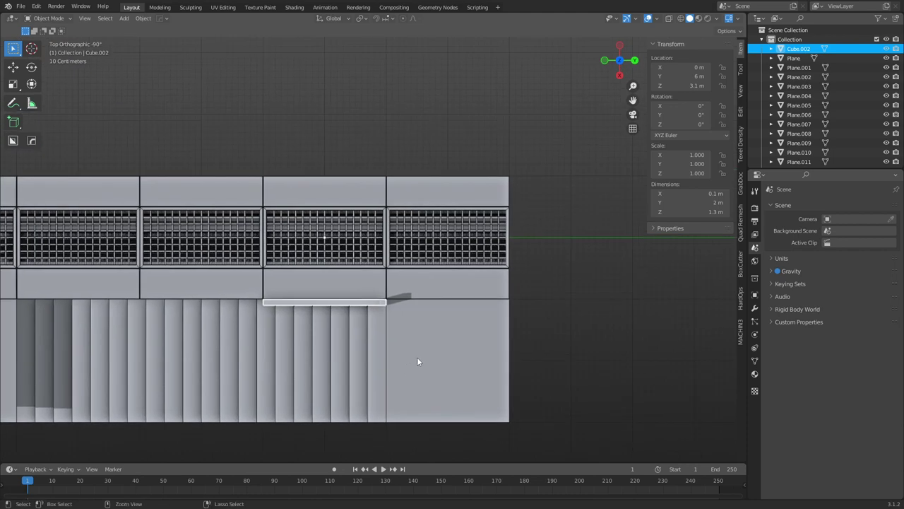
{"action": "key", "text": "alt+z"}
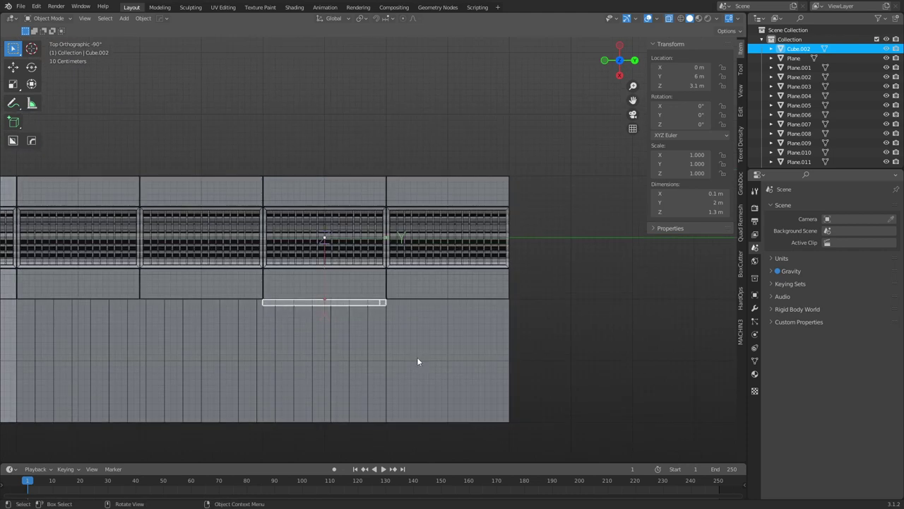
{"action": "key", "text": "g"}
{"action": "left_click", "coordinate": [455, 337]}
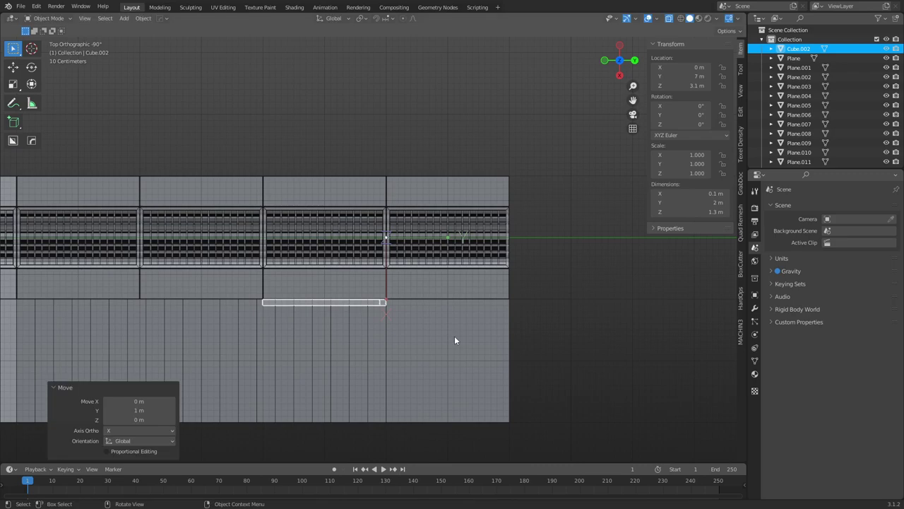
{"action": "key", "text": "alt+z"}
{"action": "mouse_move", "coordinate": [473, 340]}
{"action": "middle_mouse_down"}
{"action": "mouse_move", "coordinate": [374, 304]}
{"action": "mouse_move", "coordinate": [420, 307]}
{"action": "middle_mouse_up"}
Duplicate the post section twice along the walkway edge, offsetting each copy -2 m in Y.
{"action": "key", "text": "shift+d"}
{"action": "key", "text": "y"}
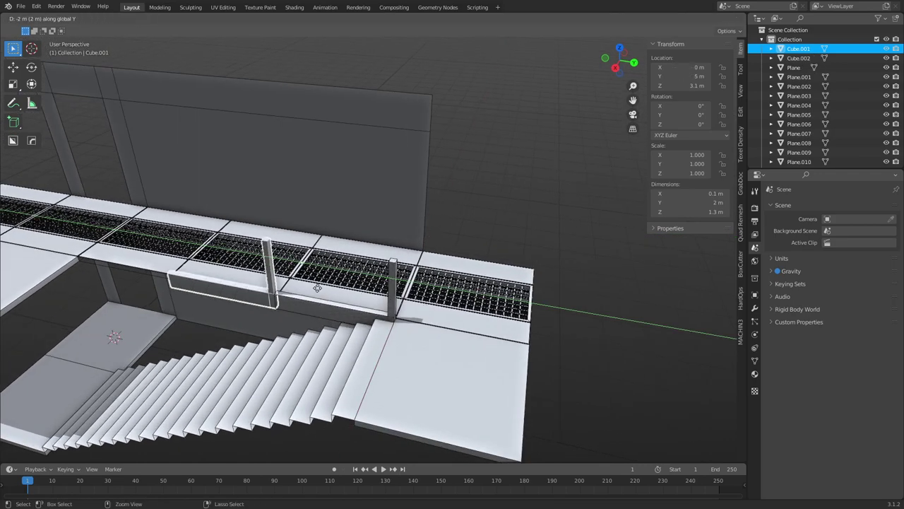
{"action": "left_click", "coordinate": [317, 289]}
{"action": "key", "text": "shift+d"}
{"action": "key", "text": "y"}
{"action": "left_click", "coordinate": [236, 286]}
{"action": "key", "text": "ctrl+Tab"}
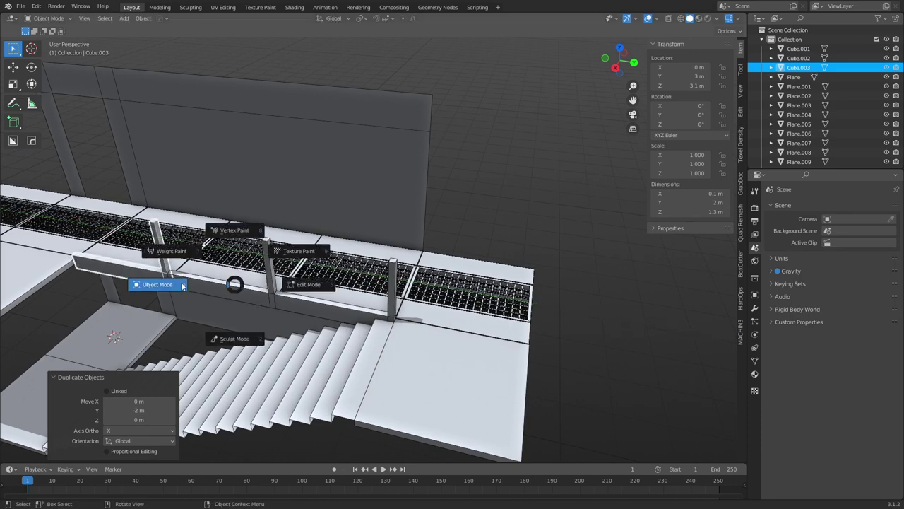
{"action": "left_click", "coordinate": [183, 286]}
Duplicate the last post section in place and rotate the copy 90° around Z.
{"action": "middle_click_drag", "start_coordinate": [520, 212], "coordinate": [365, 253]}
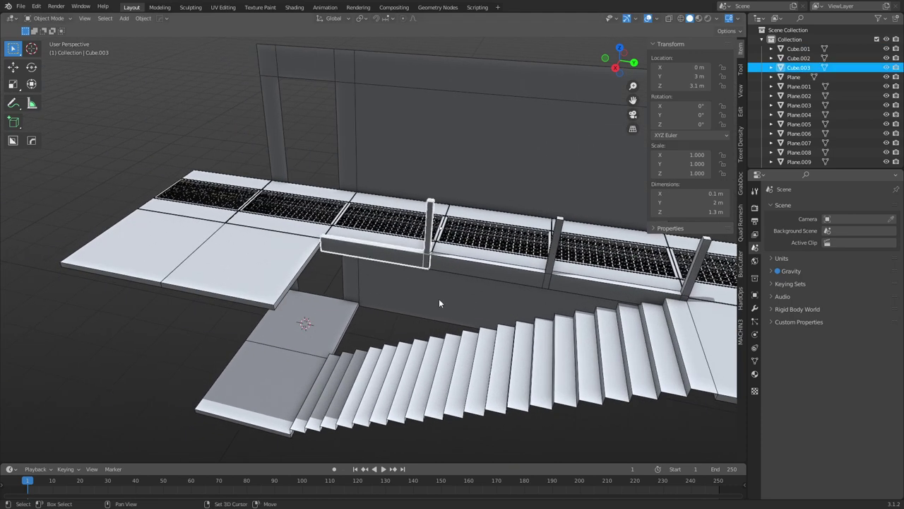
{"action": "key", "text": "shift+d"}
{"action": "key", "text": "Escape"}
{"action": "type", "text": "rz60"}
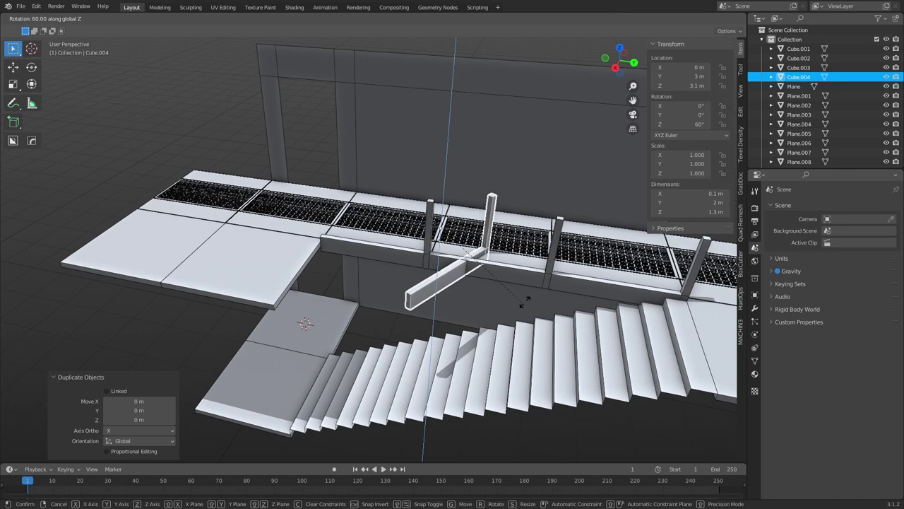
{"action": "left_click", "coordinate": [580, 266]}
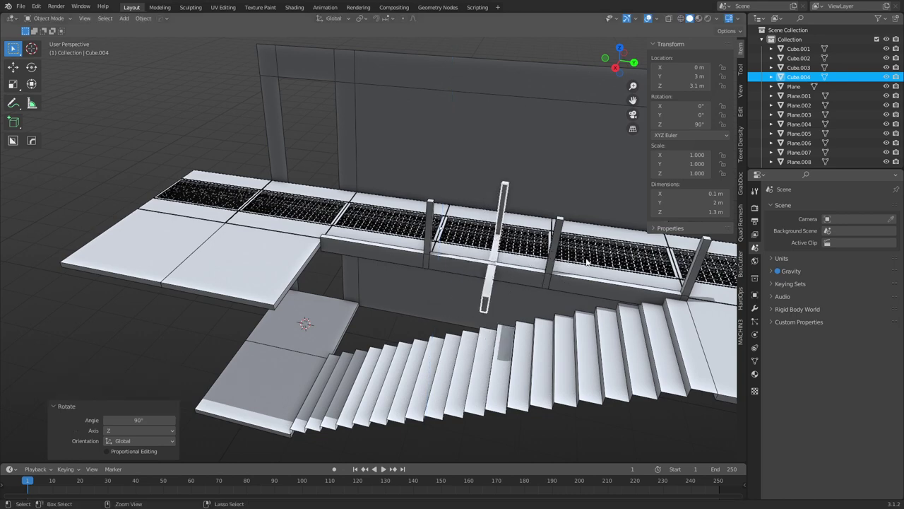
{"action": "middle_click_drag", "start_coordinate": [581, 298], "coordinate": [545, 303], "text": "shift"}
{"action": "key", "text": "ctrl+Tab"}
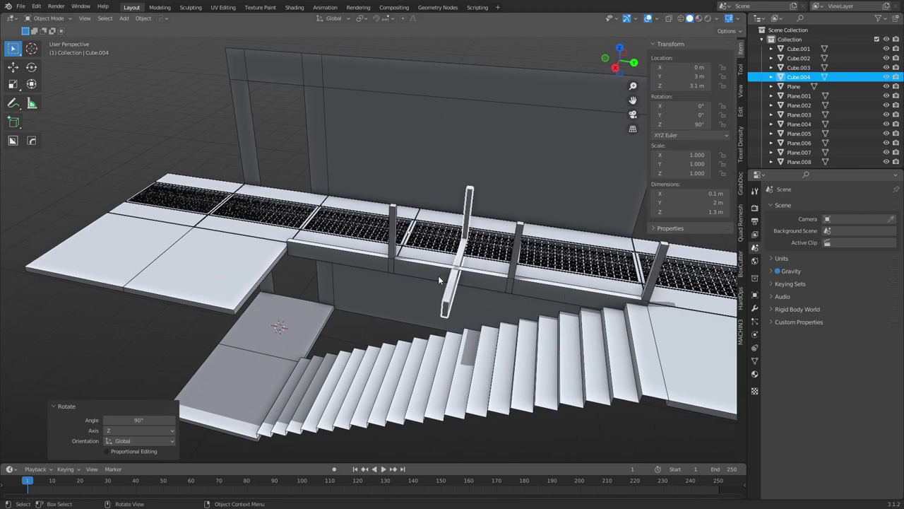
Delete the rotated copy and the two duplicated sections, keeping only the original post section.
{"action": "key", "text": "Delete"}
{"action": "left_click", "coordinate": [373, 263]}
{"action": "key", "text": "x"}
{"action": "left_click", "coordinate": [373, 263]}
{"action": "left_click", "coordinate": [471, 281]}
{"action": "key", "text": "x"}
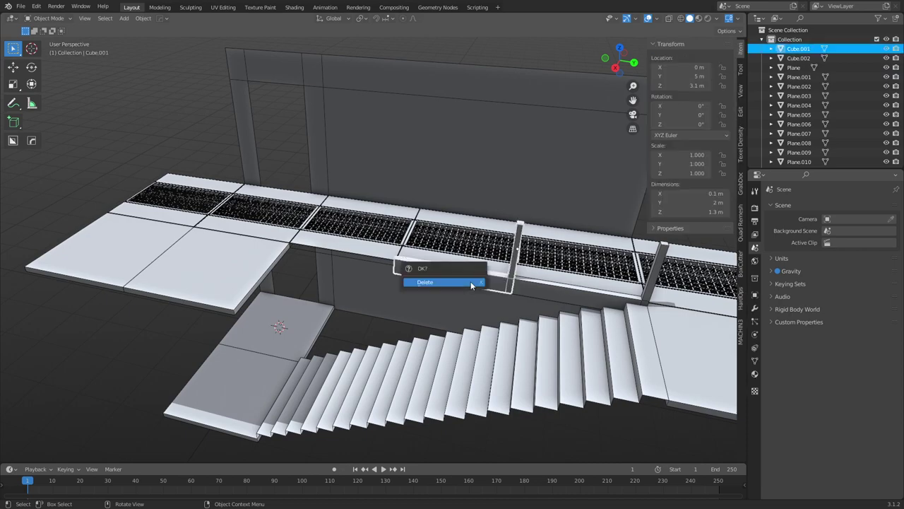
{"action": "left_click", "coordinate": [470, 281]}
Move the remaining section's origin 1 m along X onto the walkway edge.
{"action": "left_click", "coordinate": [561, 291]}
{"action": "middle_click_drag", "start_coordinate": [606, 324], "coordinate": [445, 342], "text": "shift"}
{"action": "key", "text": "g"}
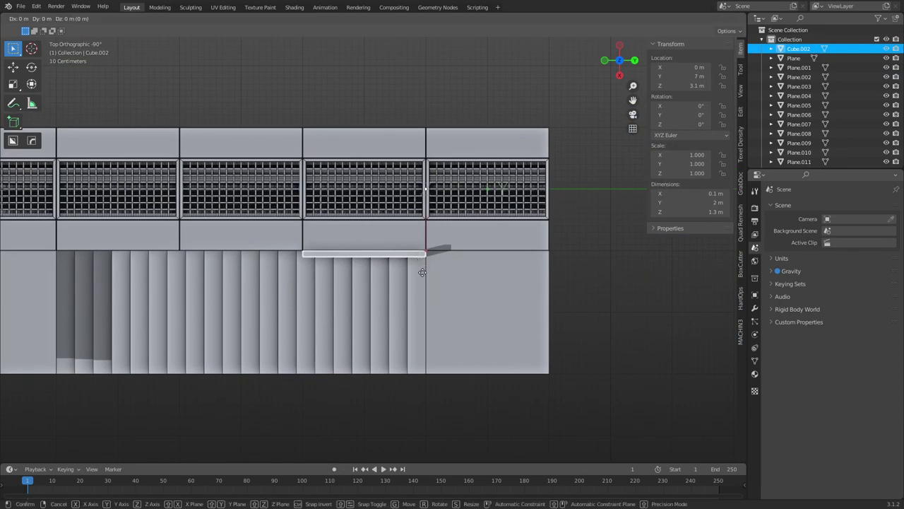
{"action": "key", "text": "x"}
{"action": "left_click", "coordinate": [420, 325]}
{"action": "middle_click_drag", "start_coordinate": [421, 323], "coordinate": [433, 262]}
Duplicate the post section twice along the stair opening, each copy offset -2 m in Y.
{"action": "key", "text": "shift+d"}
{"action": "key", "text": "y"}
{"action": "left_click", "coordinate": [322, 238], "text": "ctrl"}
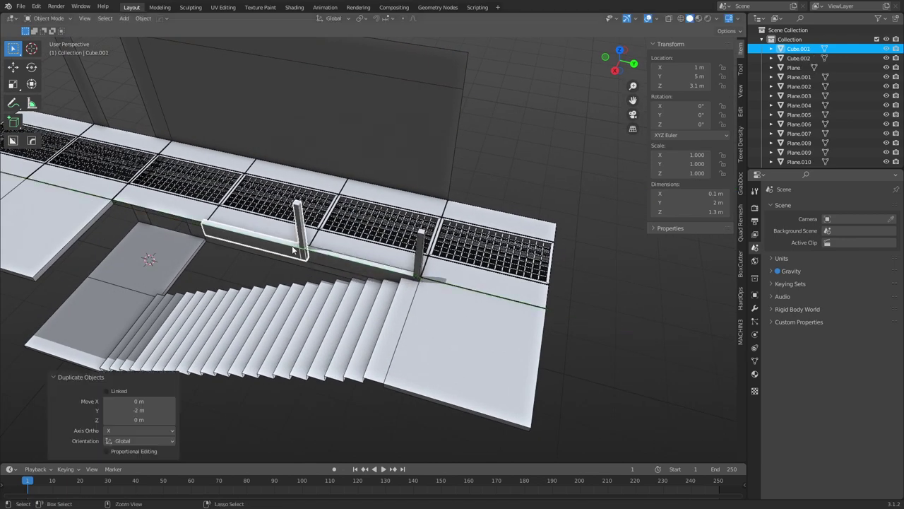
{"action": "middle_click_drag", "start_coordinate": [322, 238], "coordinate": [428, 265], "text": "shift"}
{"action": "key", "text": "shift+d"}
{"action": "key", "text": "y"}
{"action": "left_click", "coordinate": [316, 265], "text": "ctrl"}
{"action": "middle_click_drag", "start_coordinate": [316, 264], "coordinate": [486, 280], "text": "shift"}
Duplicate the last section 2 m in X and -2 m in Y, and rotate the copy 90° around Z.
{"action": "key", "text": "shift+d"}
{"action": "key", "text": "shift+z"}
{"action": "left_click", "coordinate": [324, 331]}
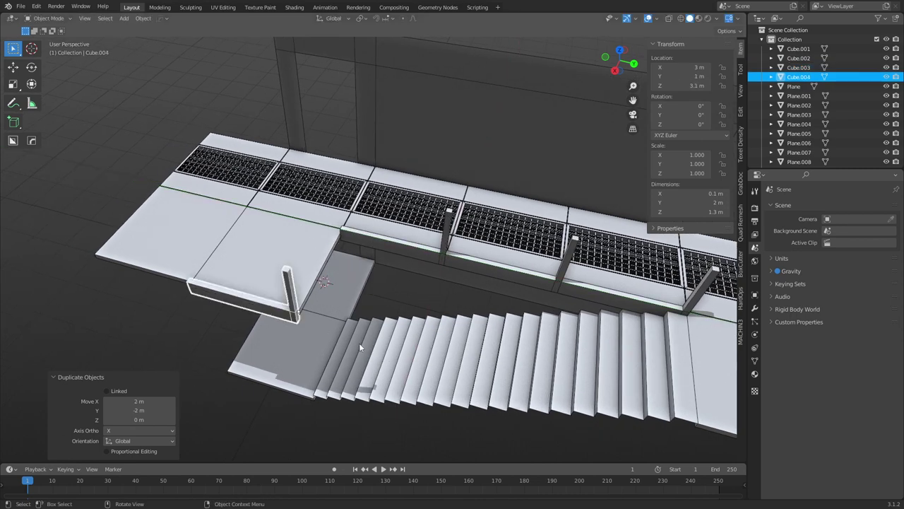
{"action": "key", "text": "r"}
{"action": "key", "text": "z"}
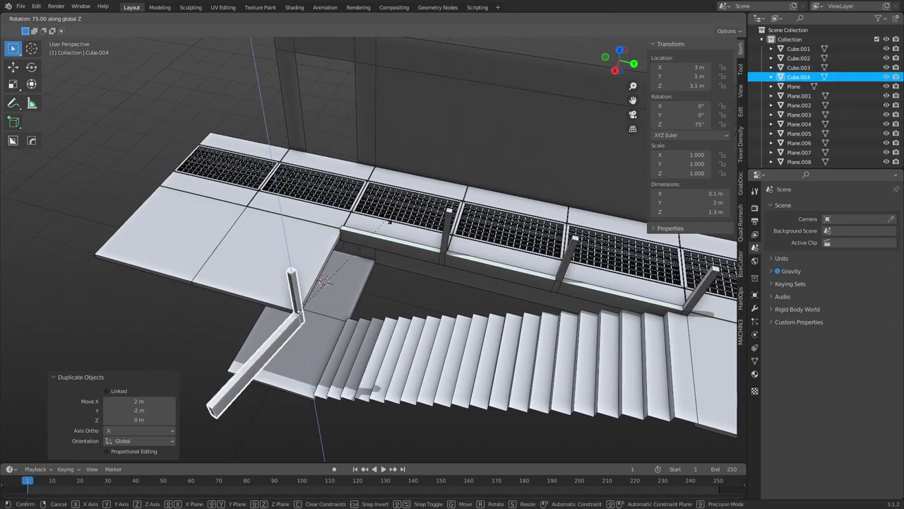
{"action": "left_click", "coordinate": [378, 300]}
Move the rotated section -2 m in X so it runs along the upper platform's edge.
{"action": "key", "text": "g"}
{"action": "key", "text": "x"}
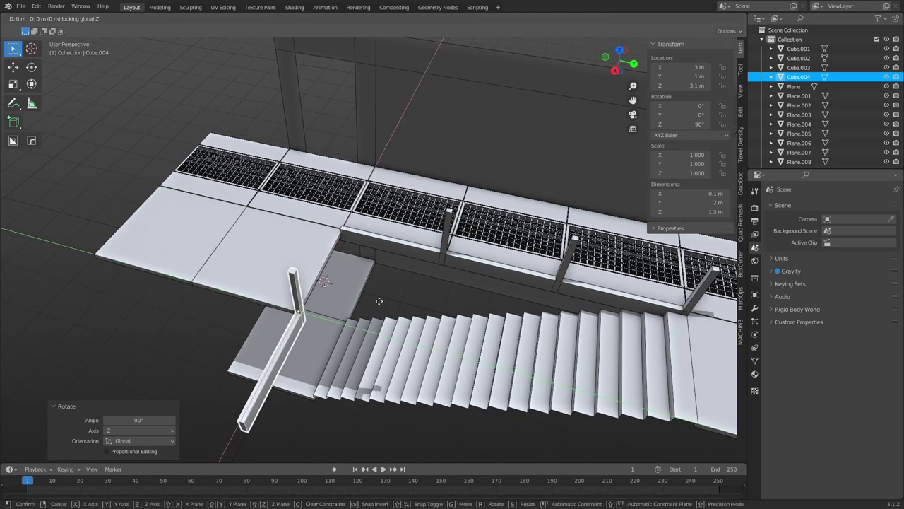
{"action": "left_click", "coordinate": [404, 226]}
{"action": "left_click", "coordinate": [143, 347]}
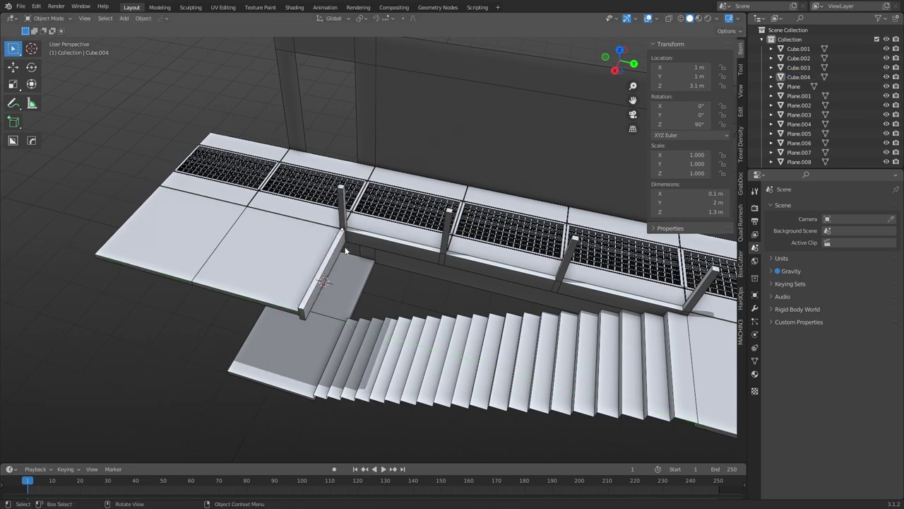
Examine the corner joint between the rotated section and the walkway section from several sides.
{"action": "left_click", "coordinate": [338, 243]}
{"action": "key", "text": "grave"}
{"action": "left_click", "coordinate": [382, 274]}
{"action": "middle_click_drag", "start_coordinate": [381, 274], "coordinate": [422, 269]}
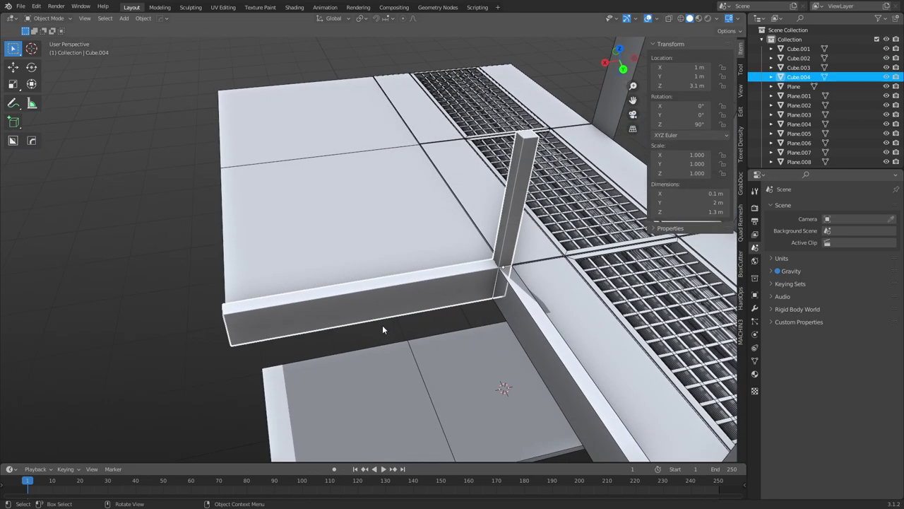
{"action": "left_click", "coordinate": [152, 325]}
{"action": "middle_click_drag", "start_coordinate": [473, 321], "coordinate": [420, 306]}
{"action": "middle_click_drag", "start_coordinate": [527, 331], "coordinate": [402, 309], "text": "shift"}
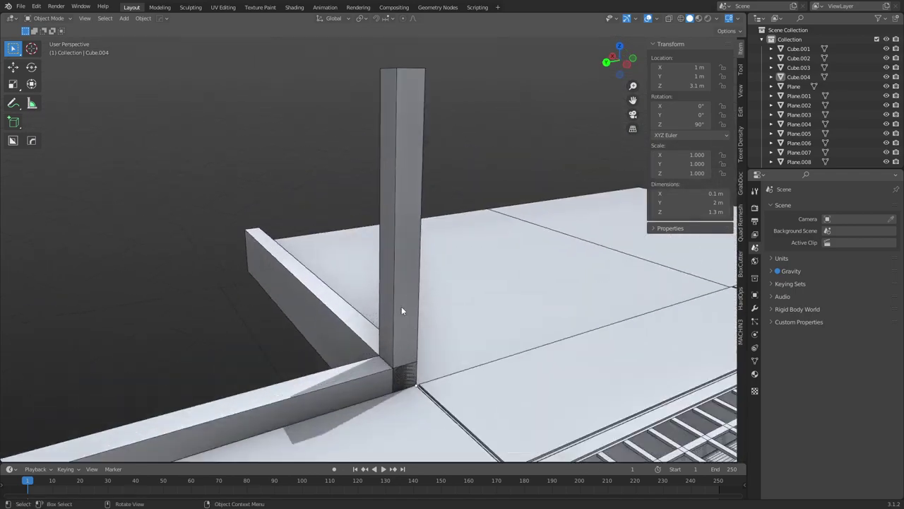
{"action": "middle_click_drag", "start_coordinate": [430, 379], "coordinate": [493, 383]}
{"action": "scroll", "coordinate": [353, 361], "scroll_direction": "down", "scroll_amount": 6}
{"action": "scroll", "coordinate": [441, 389], "scroll_direction": "down", "scroll_amount": 1}
{"action": "middle_click_drag", "start_coordinate": [513, 350], "coordinate": [440, 320]}
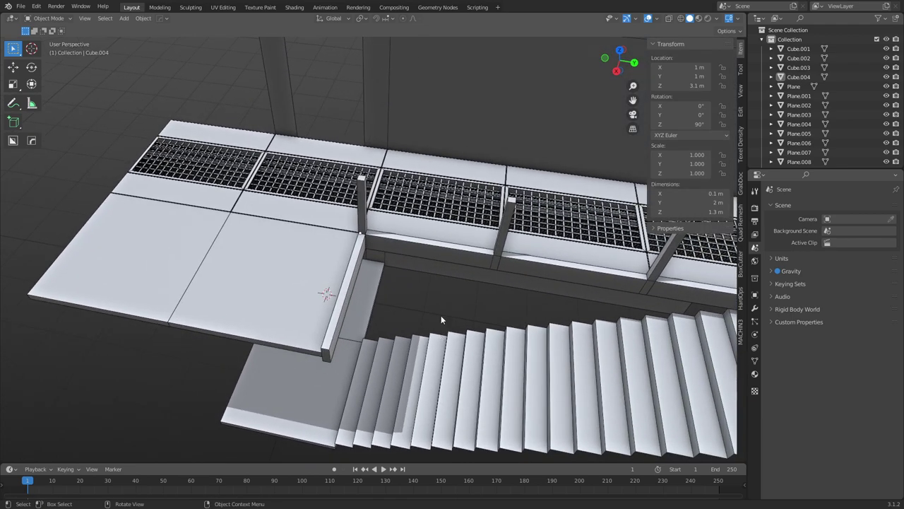
{"action": "left_click", "coordinate": [441, 256]}
{"action": "left_click", "coordinate": [362, 221]}
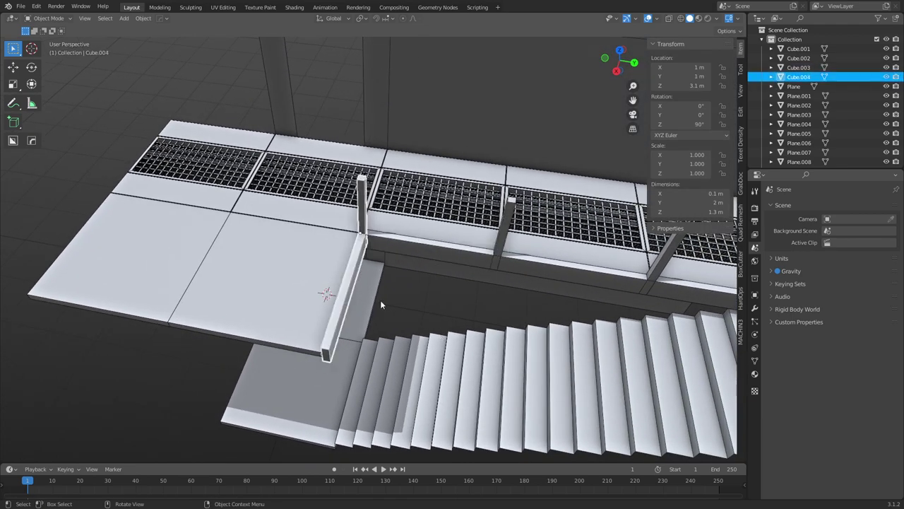
{"action": "middle_click_drag", "start_coordinate": [380, 300], "coordinate": [367, 260]}
{"action": "scroll", "coordinate": [367, 259], "scroll_direction": "up", "scroll_amount": 1}
{"action": "key", "text": "ctrl+Tab"}
{"action": "left_click", "coordinate": [407, 263]}
{"action": "key", "text": "Tab"}
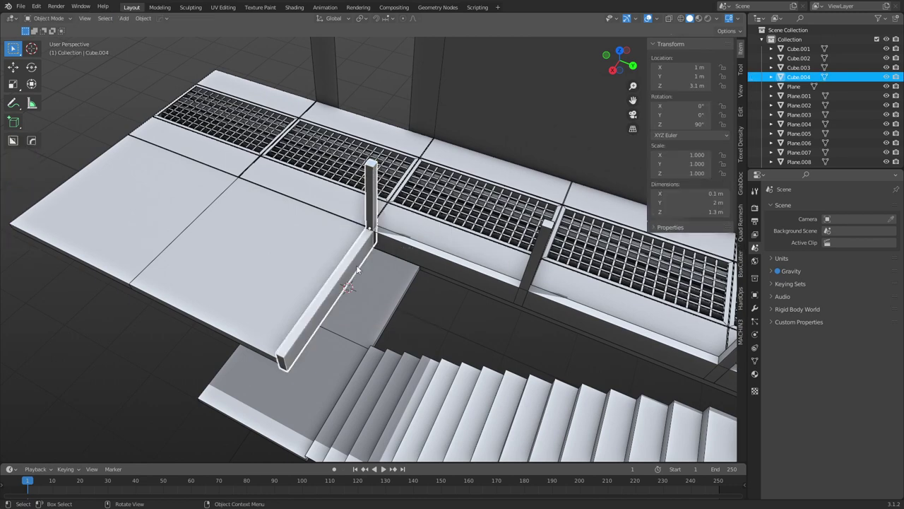
{"action": "left_click", "coordinate": [441, 266]}
{"action": "key", "text": "KP_3"}
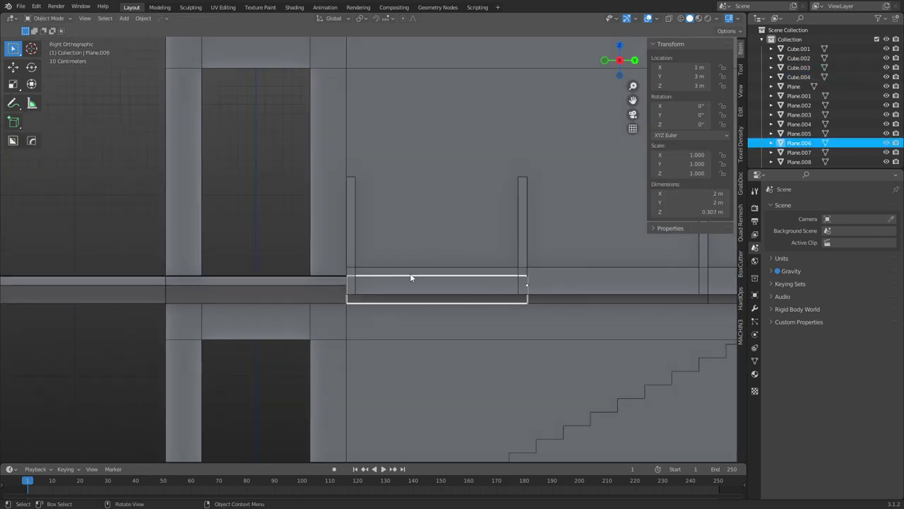
Join the platform-edge section and the adjoining walkway section into one object.
{"action": "middle_click_drag", "start_coordinate": [412, 277], "coordinate": [356, 269]}
{"action": "left_click", "coordinate": [356, 269]}
{"action": "left_click", "coordinate": [460, 302], "text": "shift"}
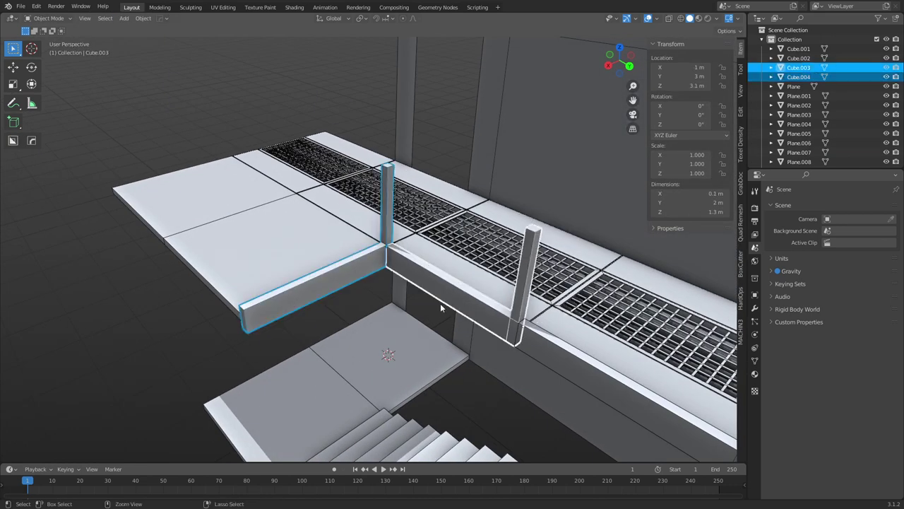
{"action": "key", "text": "ctrl+j"}
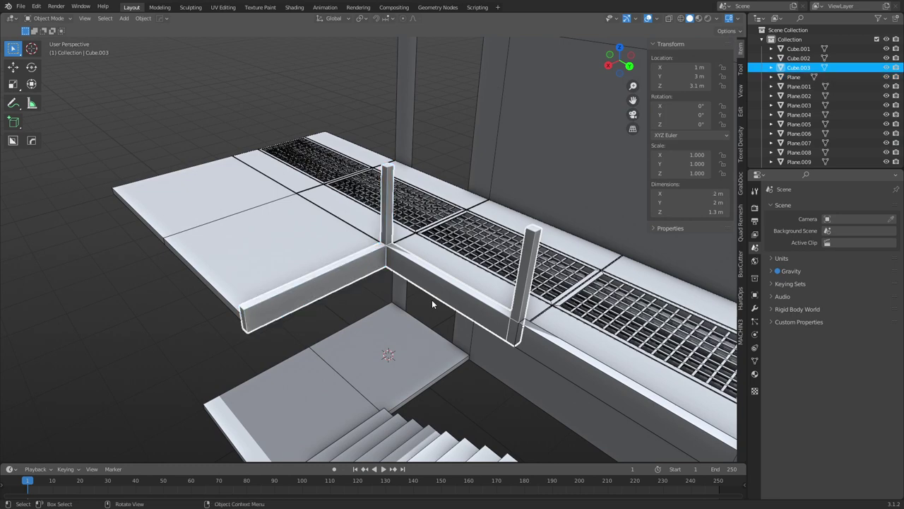
Merge the joined corner mesh's overlapping vertices by distance in Edit Mode.
{"action": "key", "text": "ctrl+Tab"}
{"action": "left_click", "coordinate": [505, 302]}
{"action": "key", "text": "m"}
{"action": "left_click", "coordinate": [460, 308]}
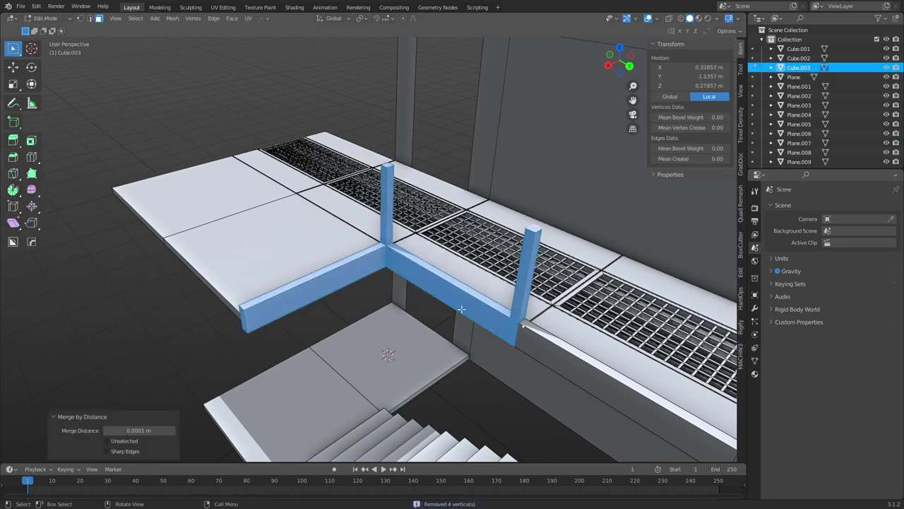
{"action": "left_click", "coordinate": [205, 334]}
Turn on X-ray, select all interior faces of the corner piece and delete them.
{"action": "key", "text": "alt+z"}
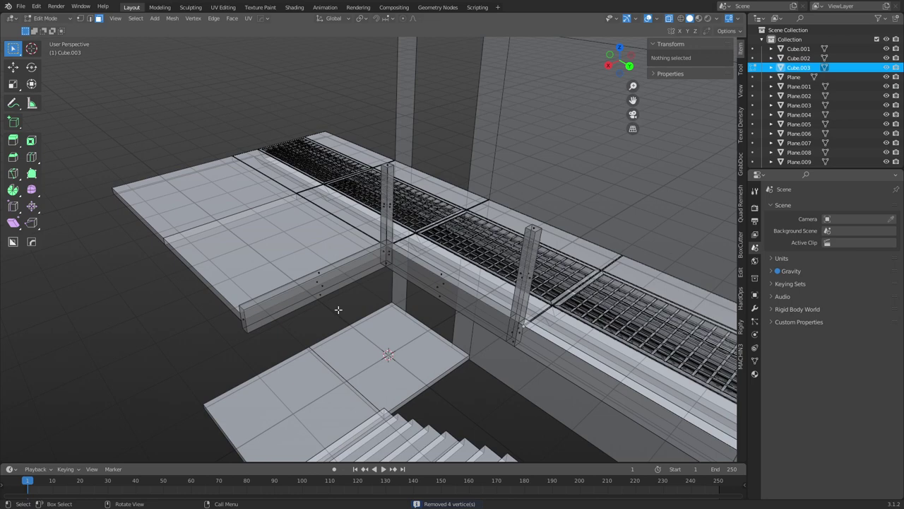
{"action": "key", "text": "a"}
{"action": "left_click", "coordinate": [146, 212]}
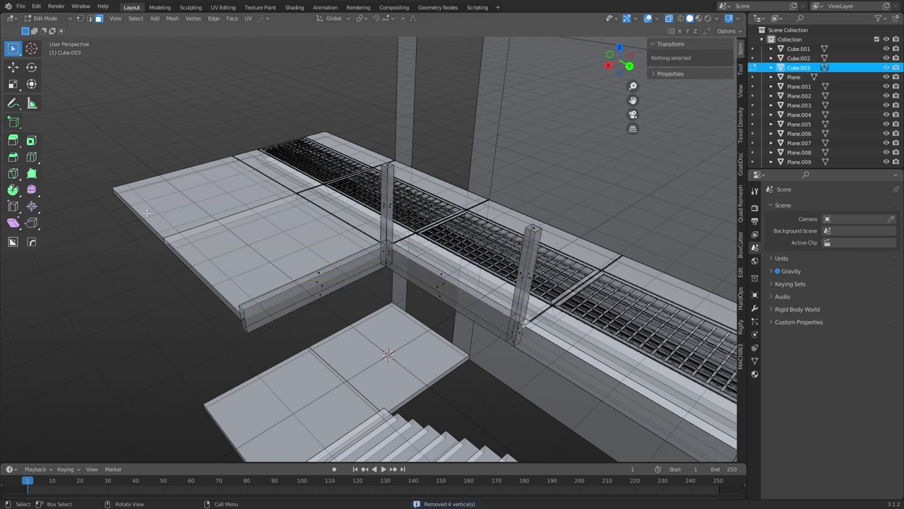
{"action": "left_click", "coordinate": [135, 19]}
{"action": "mouse_move", "coordinate": [178, 145]}
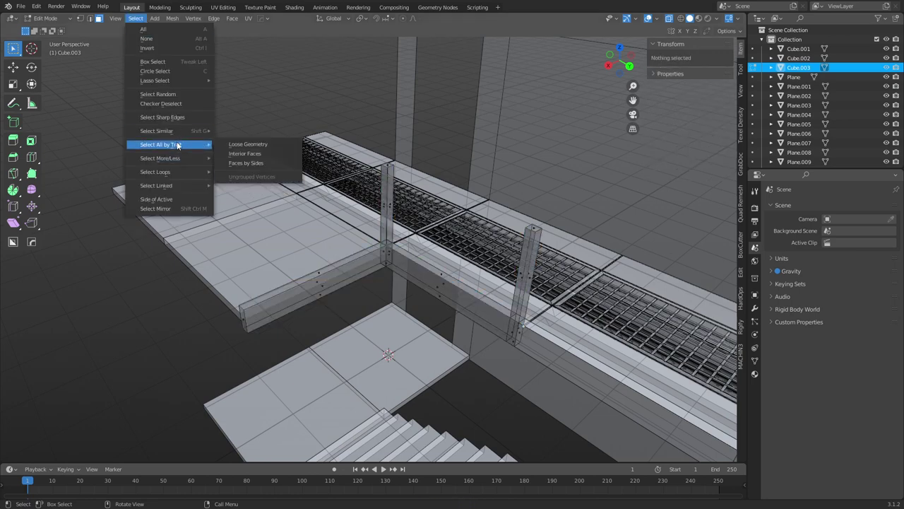
{"action": "left_click", "coordinate": [249, 157]}
{"action": "middle_click_drag", "start_coordinate": [378, 255], "coordinate": [411, 299]}
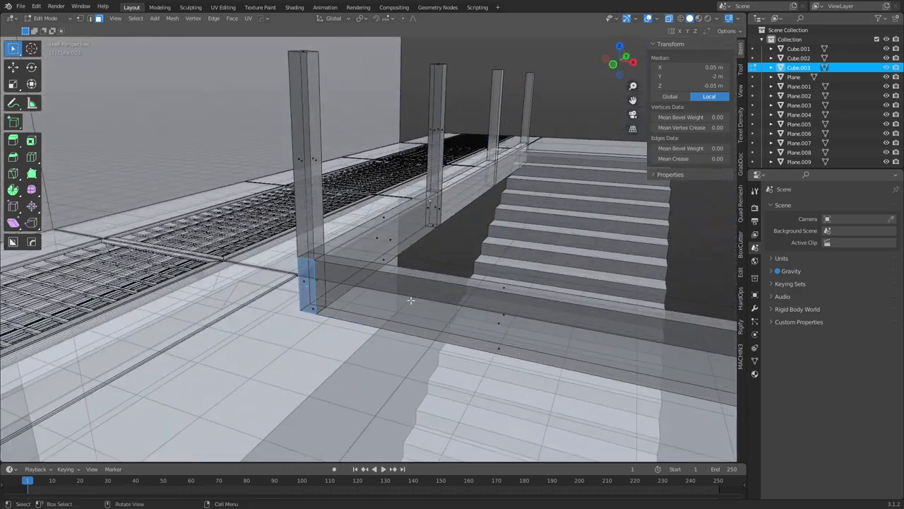
{"action": "key", "text": "x"}
{"action": "left_click", "coordinate": [411, 301]}
Turn X-ray off, delete the leftover face at the corner of the joined piece, and switch to edge selection.
{"action": "middle_click_drag", "start_coordinate": [345, 294], "coordinate": [392, 267]}
{"action": "left_click", "coordinate": [367, 303]}
{"action": "key", "text": "alt+z"}
{"action": "key", "text": "x"}
{"action": "left_click", "coordinate": [362, 267]}
{"action": "key", "text": "2"}
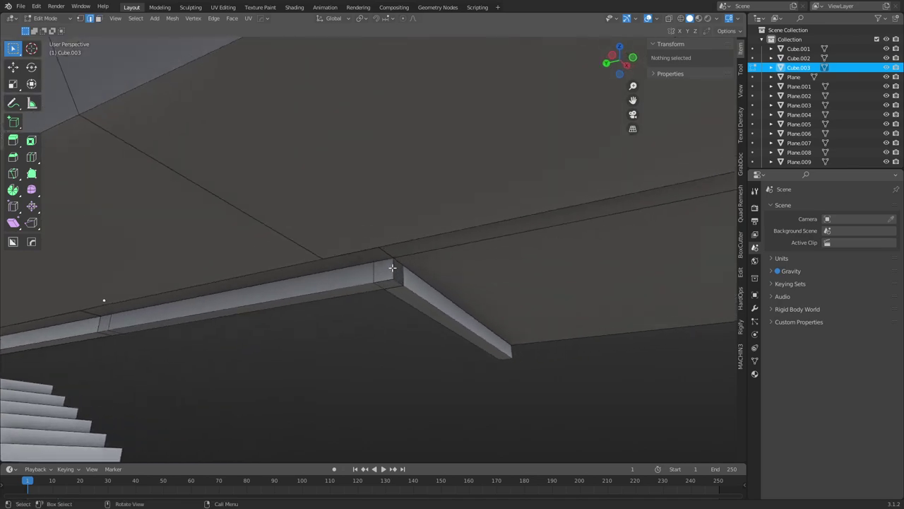
Select the leftover geometry at the base of the corner post in X-ray and delete it.
{"action": "left_click", "coordinate": [393, 267]}
{"action": "key", "text": "ctrl+KP_3"}
{"action": "key", "text": "alt+z"}
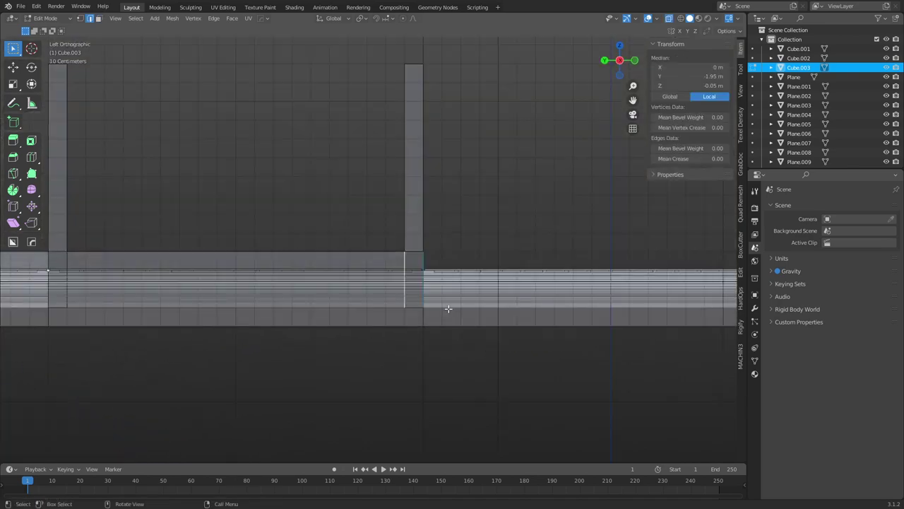
{"action": "key", "text": "alt+a"}
{"action": "left_click", "coordinate": [388, 282]}
{"action": "middle_click_drag", "start_coordinate": [454, 277], "coordinate": [401, 308]}
{"action": "key", "text": "ctrl+z"}
{"action": "left_click", "coordinate": [391, 297]}
{"action": "key", "text": "x"}
{"action": "left_click", "coordinate": [392, 297]}
Select the adjoining edges at the corner post's base and move them down along Z with increment snapping.
{"action": "left_click", "coordinate": [370, 281]}
{"action": "left_click", "coordinate": [388, 286], "text": "shift"}
{"action": "key", "text": "alt+z"}
{"action": "key", "text": "g"}
{"action": "key", "text": "z"}
{"action": "key", "text": "ctrl"}
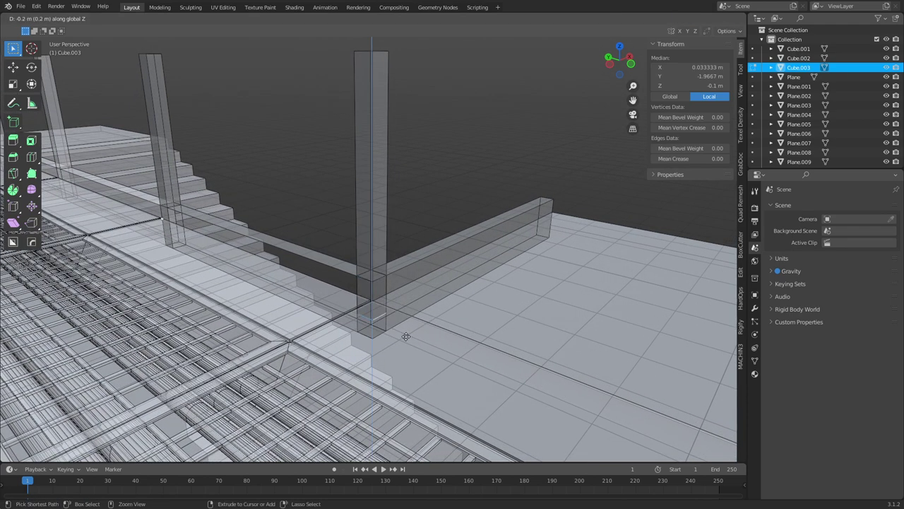
{"action": "left_click", "coordinate": [387, 210]}
Delete the interior face between the corner post's base and the adjoining curb.
{"action": "left_click", "coordinate": [363, 304]}
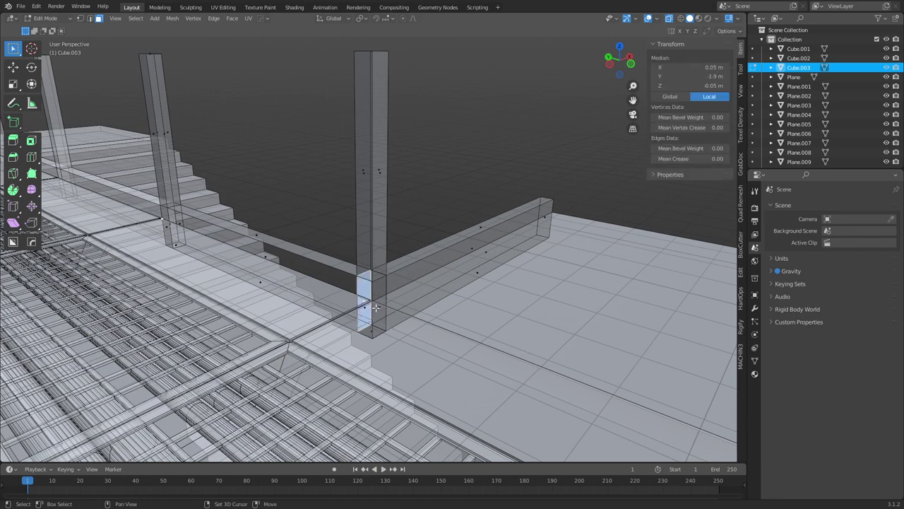
{"action": "key", "text": "x"}
{"action": "left_click", "coordinate": [426, 315]}
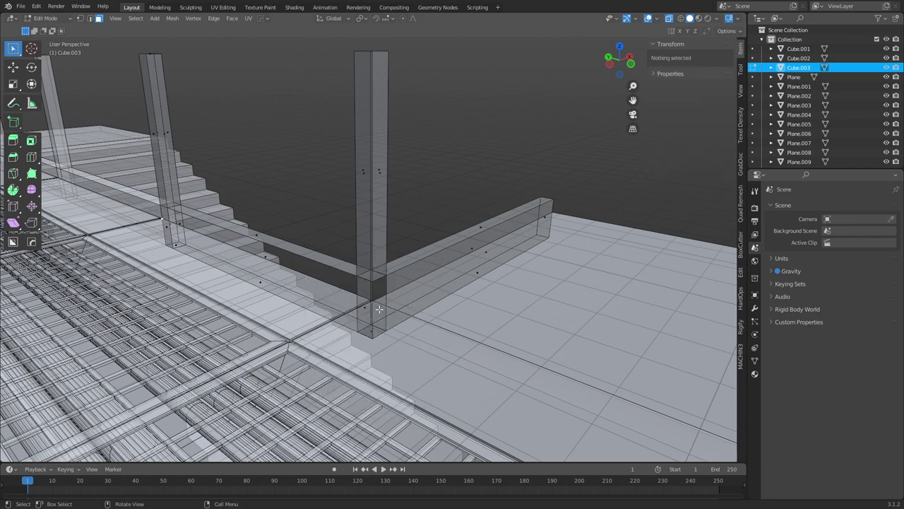
{"action": "left_click", "coordinate": [368, 307]}
{"action": "middle_click_drag", "start_coordinate": [388, 308], "coordinate": [349, 303]}
{"action": "key", "text": "alt+z"}
{"action": "key", "text": "alt+z"}
{"action": "left_click", "coordinate": [340, 324]}
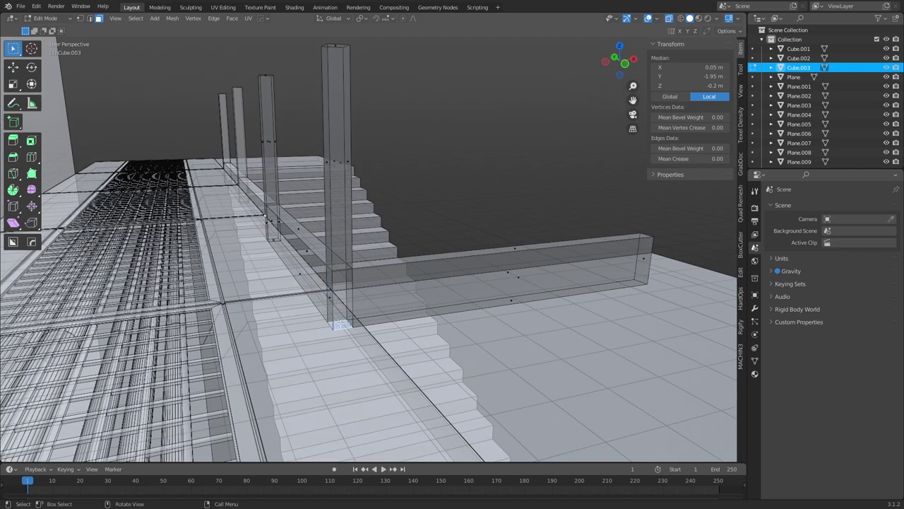
Recalculate the normals of the whole corner piece and isolate it in local view to examine the curb's underside.
{"action": "key", "text": "a"}
{"action": "key", "text": "alt+n"}
{"action": "left_click", "coordinate": [427, 343]}
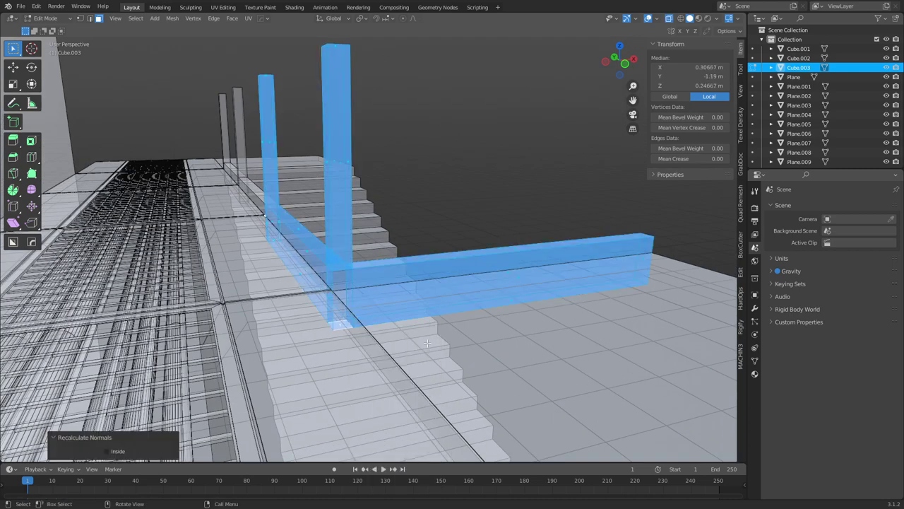
{"action": "key", "text": "alt+z"}
{"action": "key", "text": "KP_Divide"}
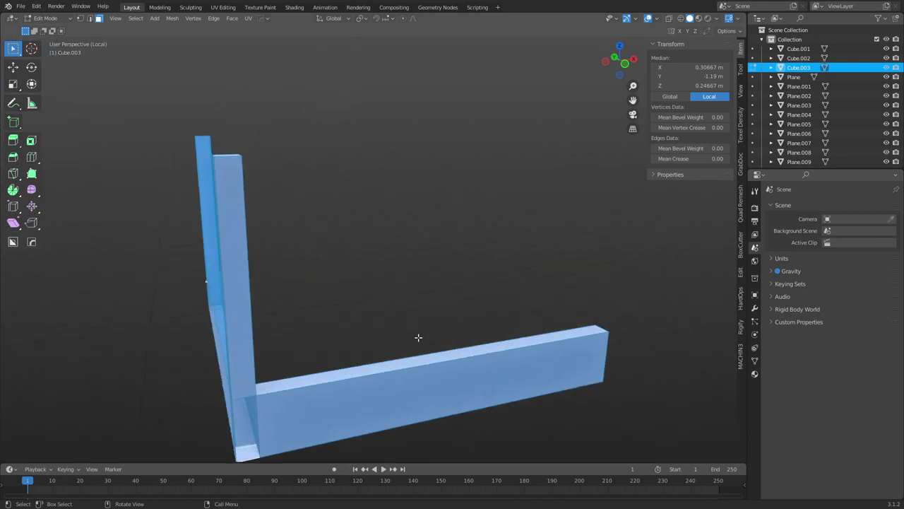
{"action": "middle_click_drag", "start_coordinate": [380, 373], "coordinate": [392, 277], "text": "shift"}
{"action": "middle_click_drag", "start_coordinate": [393, 277], "coordinate": [429, 284]}
{"action": "left_click", "coordinate": [424, 252]}
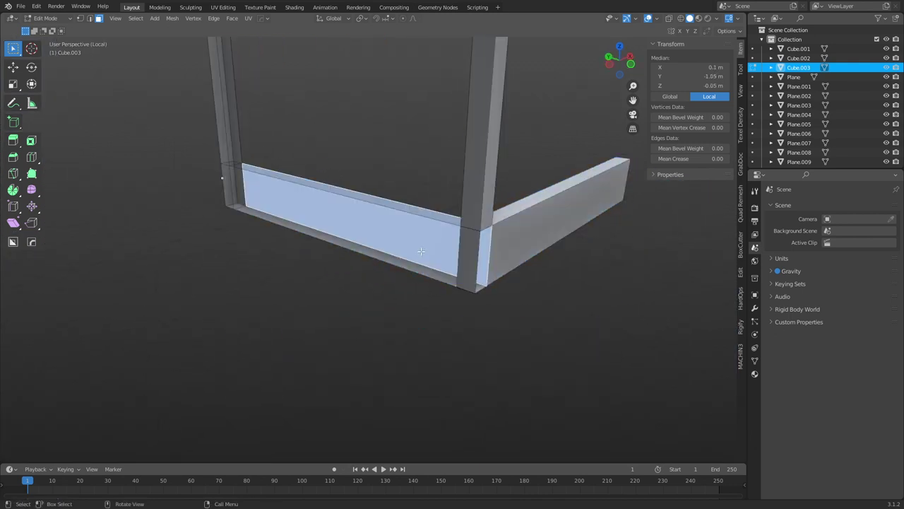
{"action": "key", "text": "2"}
{"action": "left_click", "coordinate": [412, 270]}
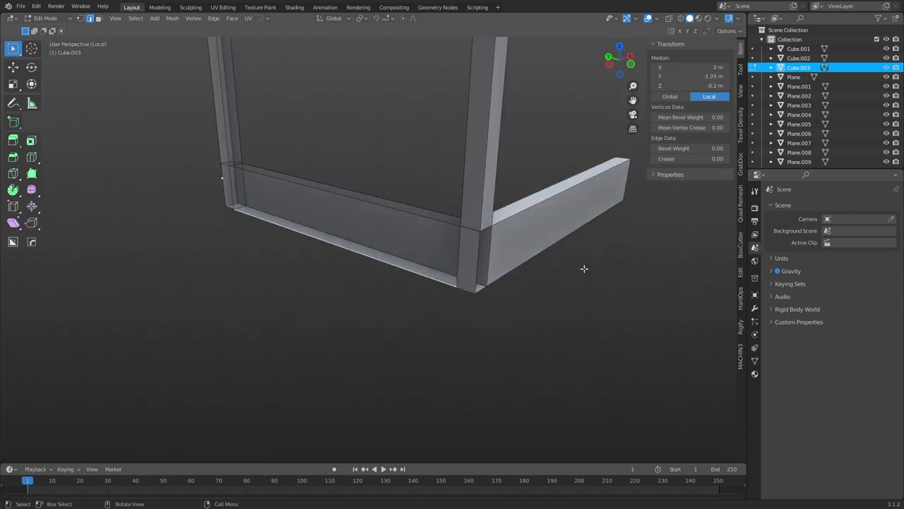
{"action": "middle_click_drag", "start_coordinate": [453, 257], "coordinate": [439, 262], "text": "shift"}
Select all bottom vertices of the curb in X-ray side view and delete them, keeping the posts and top faces.
{"action": "key", "text": "3"}
{"action": "middle_click_drag", "start_coordinate": [328, 268], "coordinate": [413, 251]}
{"action": "key", "text": "alt+z"}
{"action": "key", "text": "1"}
{"action": "left_click_drag", "start_coordinate": [157, 248], "coordinate": [573, 216]}
{"action": "left_click_drag", "start_coordinate": [144, 272], "coordinate": [563, 223]}
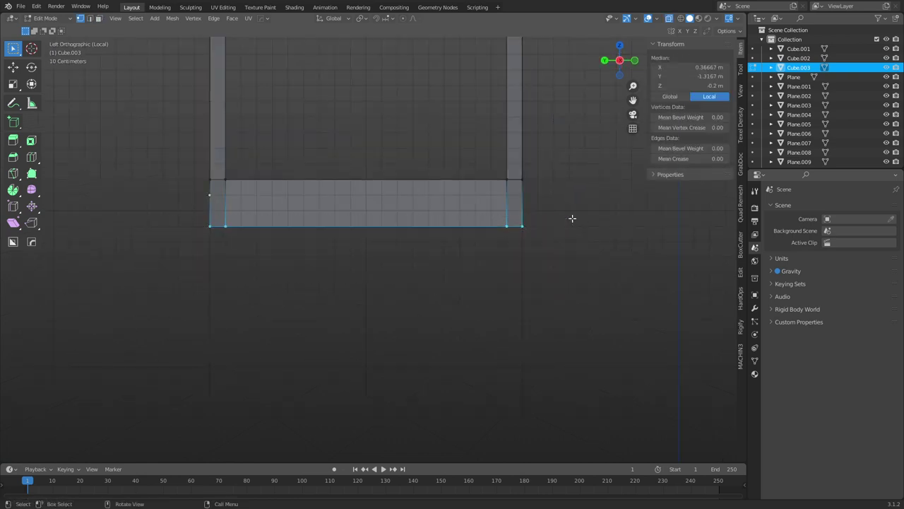
{"action": "key", "text": "x"}
{"action": "left_click", "coordinate": [559, 201]}
{"action": "middle_click_drag", "start_coordinate": [345, 184], "coordinate": [482, 259]}
{"action": "key", "text": "3"}
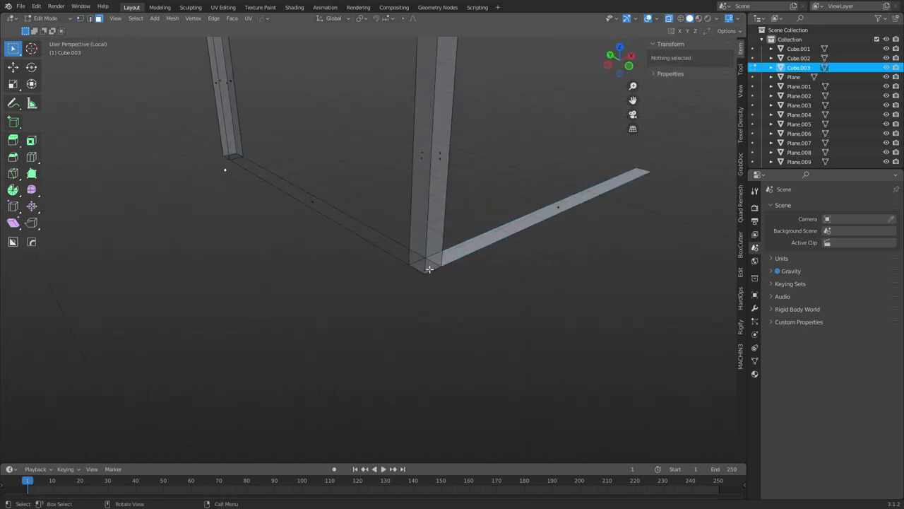
{"action": "left_click", "coordinate": [427, 259]}
{"action": "key", "text": "2"}
{"action": "left_click", "coordinate": [393, 243]}
{"action": "key", "text": "g"}
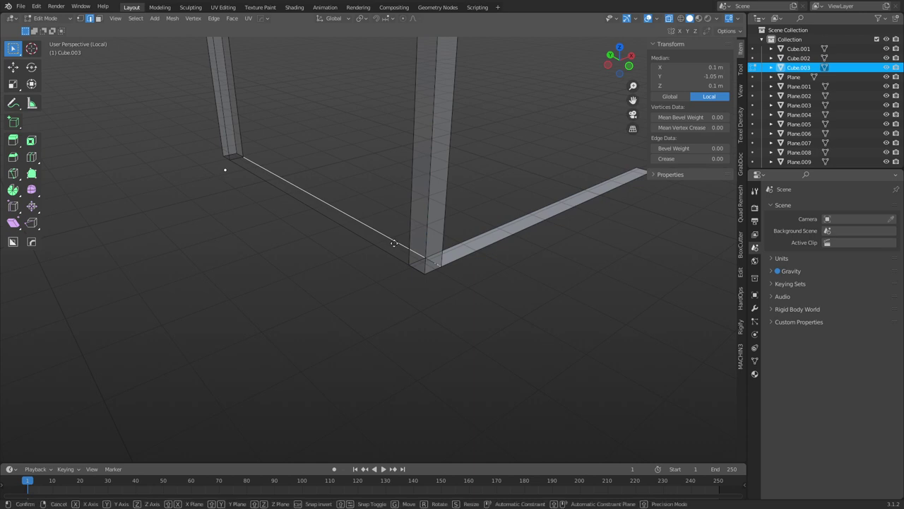
{"action": "right_click", "coordinate": [410, 226]}
Knife-cut across the curb's top strip beside the corner post and align the new edge to the minimum on local Y.
{"action": "middle_click_drag", "start_coordinate": [411, 226], "coordinate": [364, 277]}
{"action": "key", "text": "k"}
{"action": "left_click", "coordinate": [340, 256]}
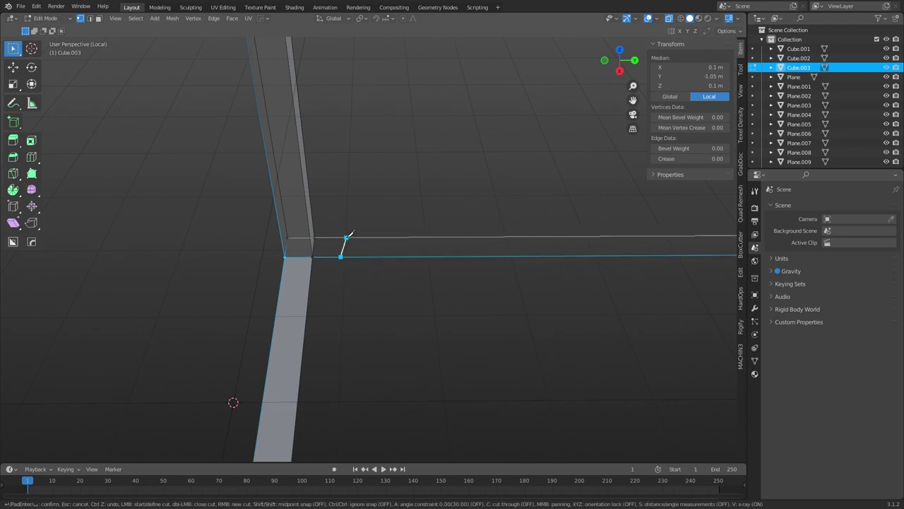
{"action": "left_click", "coordinate": [341, 238]}
{"action": "key", "text": "Return"}
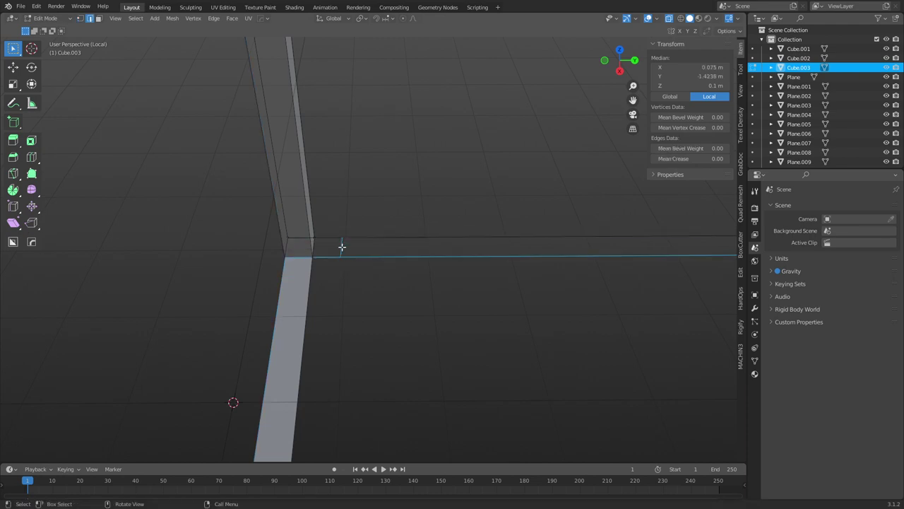
{"action": "key", "text": "alt+a"}
{"action": "left_click", "coordinate": [416, 271]}
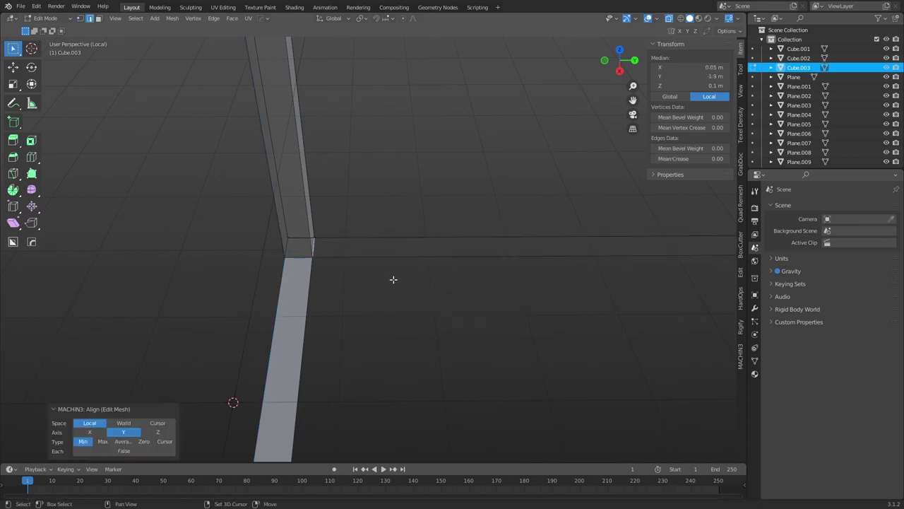
Select all linked geometry of the corner piece and merge its overlapping vertices by distance.
{"action": "middle_click_drag", "start_coordinate": [394, 279], "coordinate": [410, 280]}
{"action": "key", "text": "3"}
{"action": "left_click", "coordinate": [360, 245]}
{"action": "key", "text": "ctrl+l"}
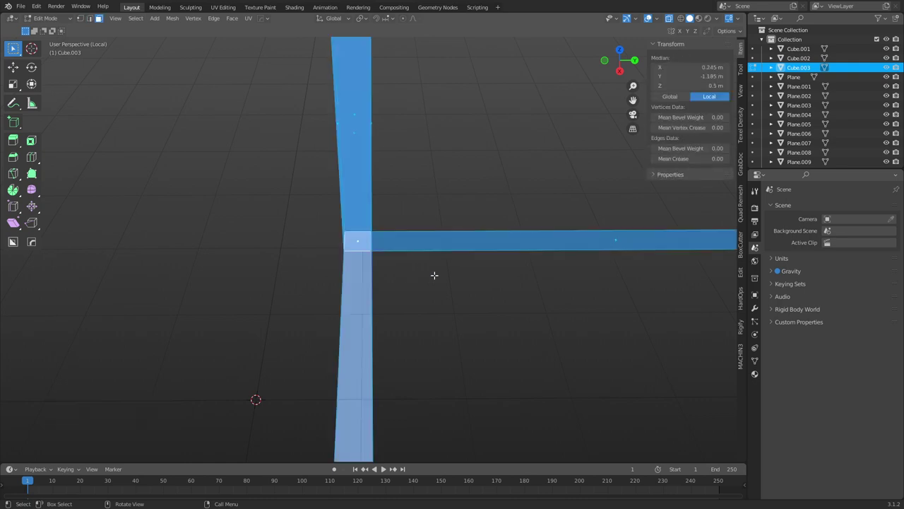
{"action": "key", "text": "m"}
{"action": "left_click", "coordinate": [434, 276]}
Examine how the edges and vertices at the corner post's base are connected by briefly test-moving them.
{"action": "key", "text": "2"}
{"action": "left_click", "coordinate": [363, 250]}
{"action": "key", "text": "g"}
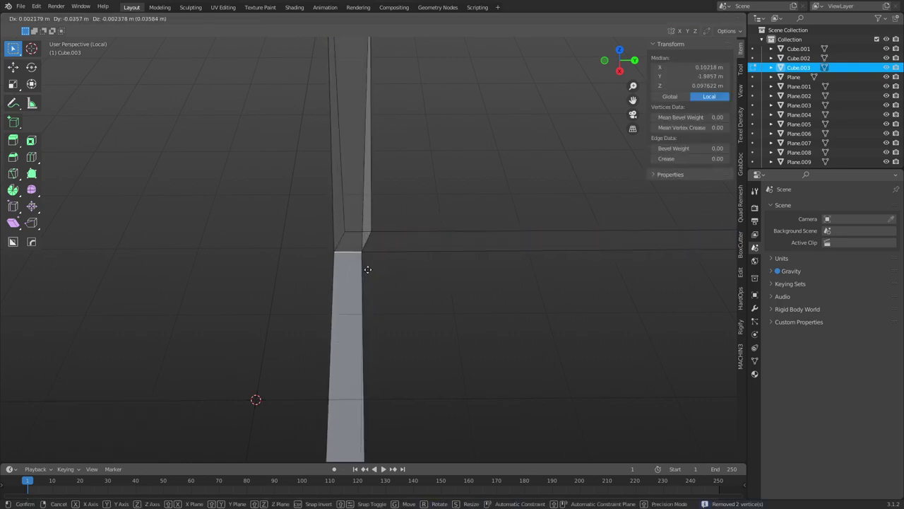
{"action": "right_click", "coordinate": [375, 281]}
{"action": "key", "text": "1"}
{"action": "left_click", "coordinate": [347, 254]}
{"action": "key", "text": "g"}
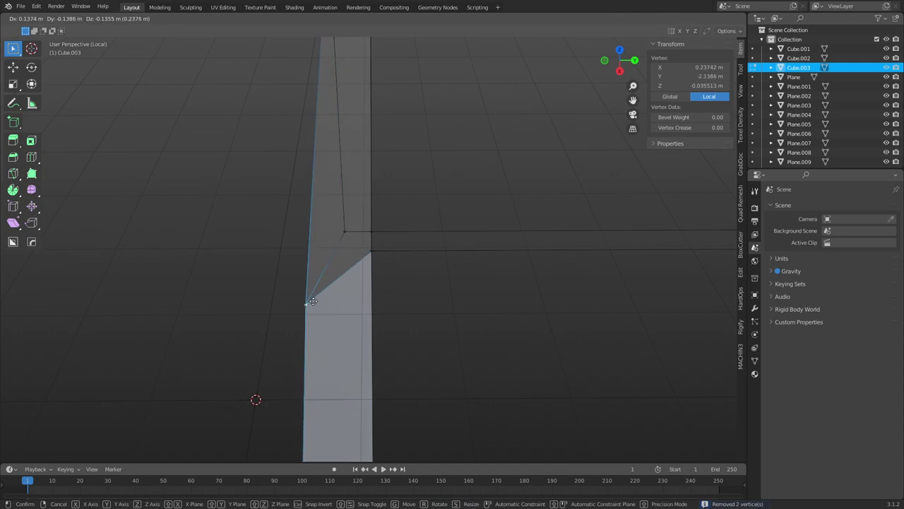
{"action": "right_click", "coordinate": [335, 291]}
{"action": "left_click", "coordinate": [382, 260]}
{"action": "key", "text": "g"}
{"action": "right_click", "coordinate": [417, 299]}
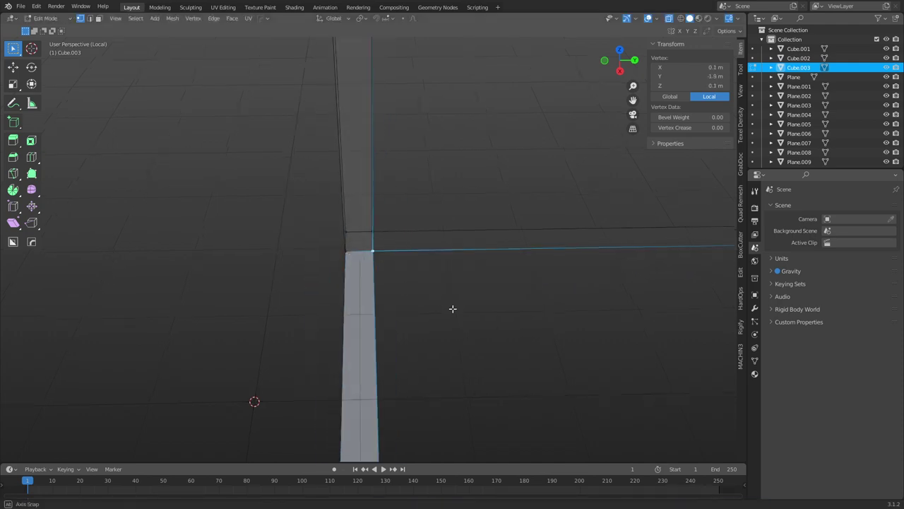
{"action": "middle_click_drag", "start_coordinate": [453, 309], "coordinate": [417, 332]}
{"action": "middle_click_drag", "start_coordinate": [363, 302], "coordinate": [413, 262]}
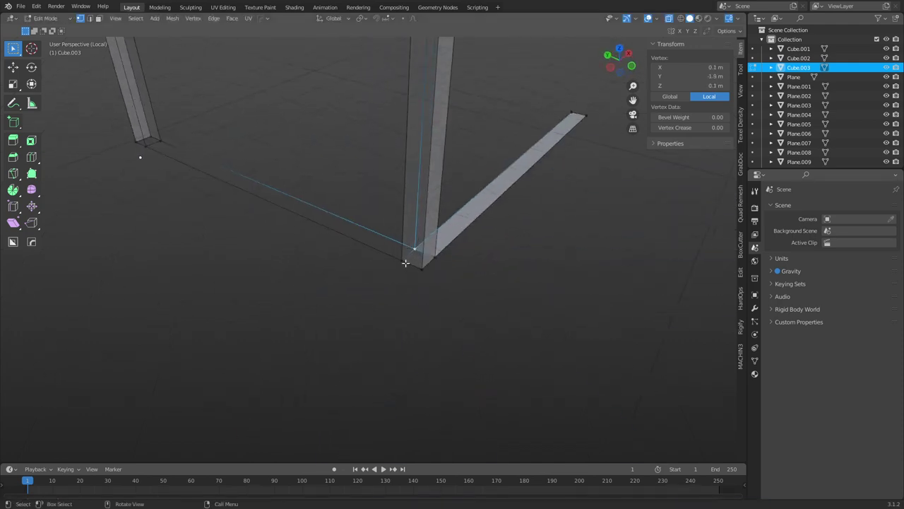
{"action": "key", "text": "g"}
{"action": "key", "text": "Escape"}
Select the outline edges of both curb strips and extrude them -0.2 m along Z to rebuild the curb sides.
{"action": "key", "text": "2"}
{"action": "left_click", "coordinate": [366, 233]}
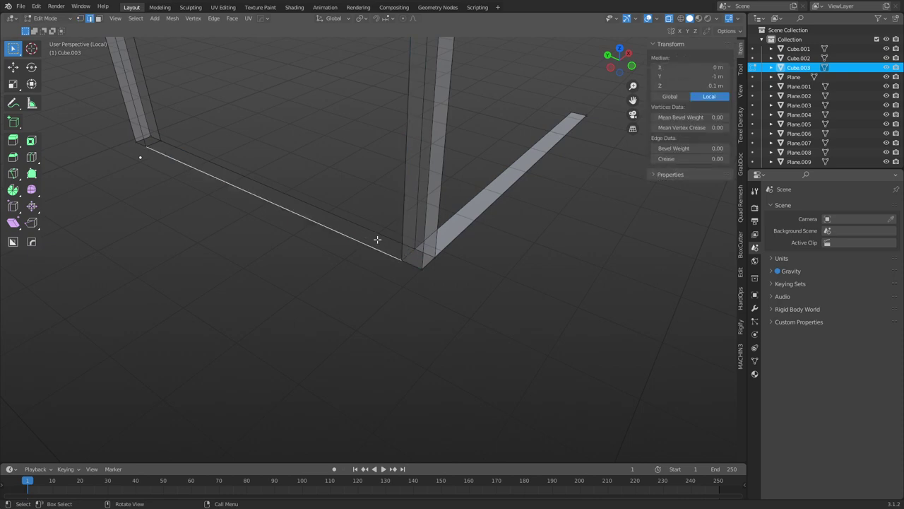
{"action": "middle_click_drag", "start_coordinate": [379, 272], "coordinate": [366, 237]}
{"action": "key", "text": "3"}
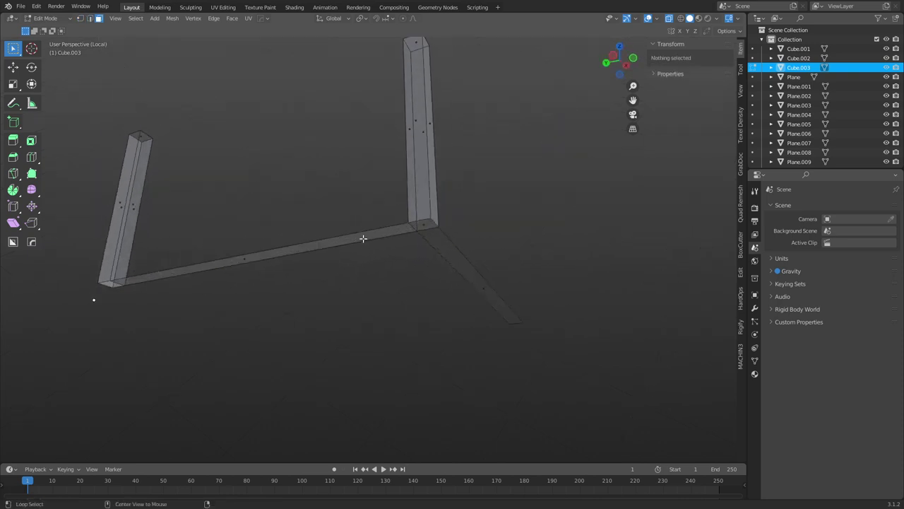
{"action": "left_click", "coordinate": [245, 252]}
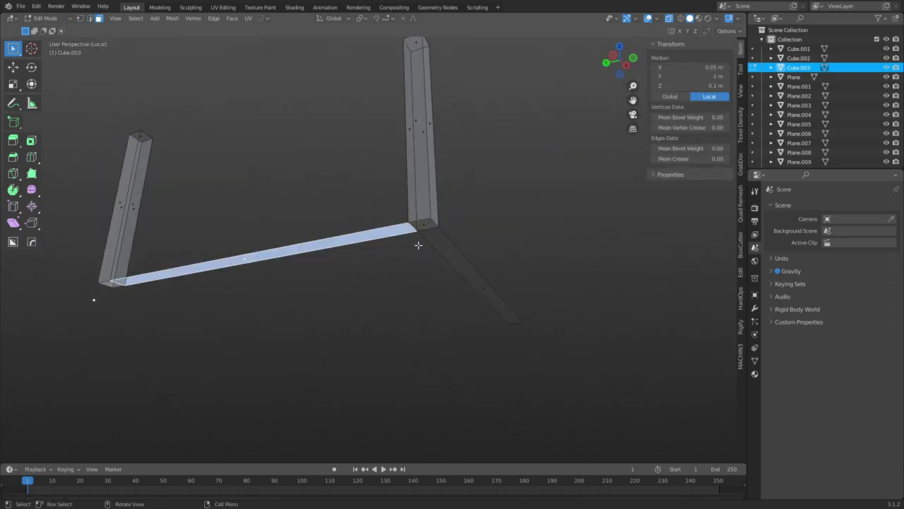
{"action": "key", "text": "2"}
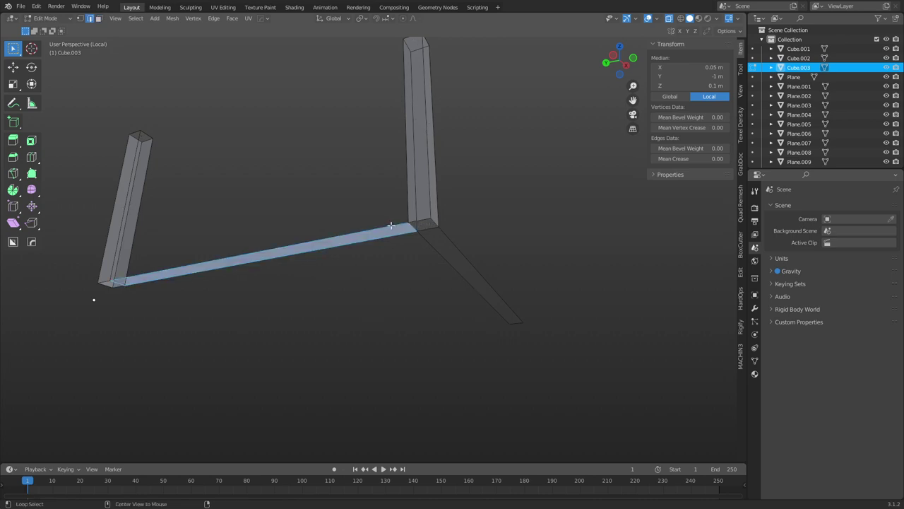
{"action": "left_click", "coordinate": [391, 226], "text": "alt"}
{"action": "left_click", "coordinate": [445, 228], "text": "alt+shift"}
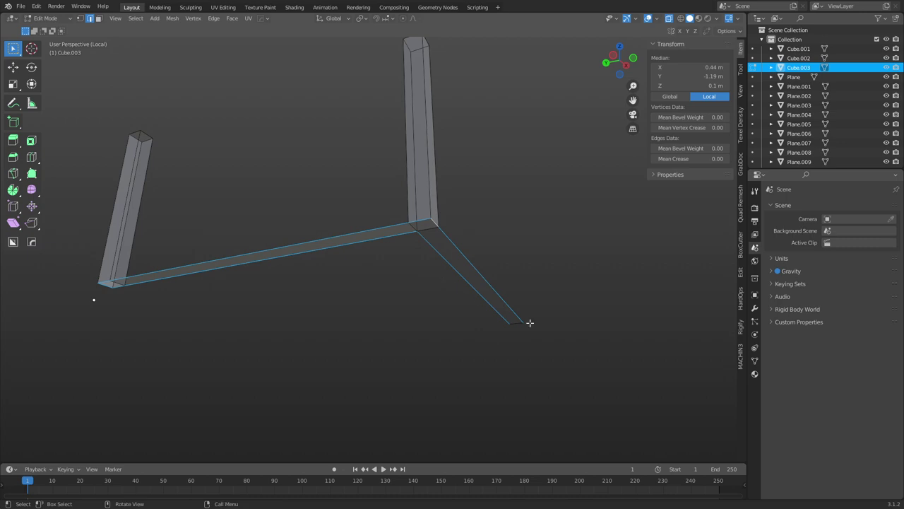
{"action": "key", "text": "e"}
{"action": "key", "text": "z"}
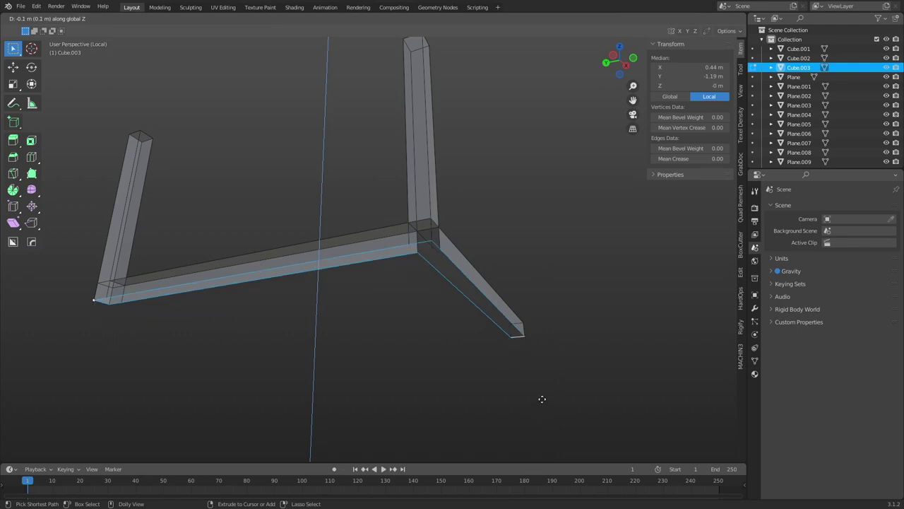
{"action": "left_click", "coordinate": [547, 429]}
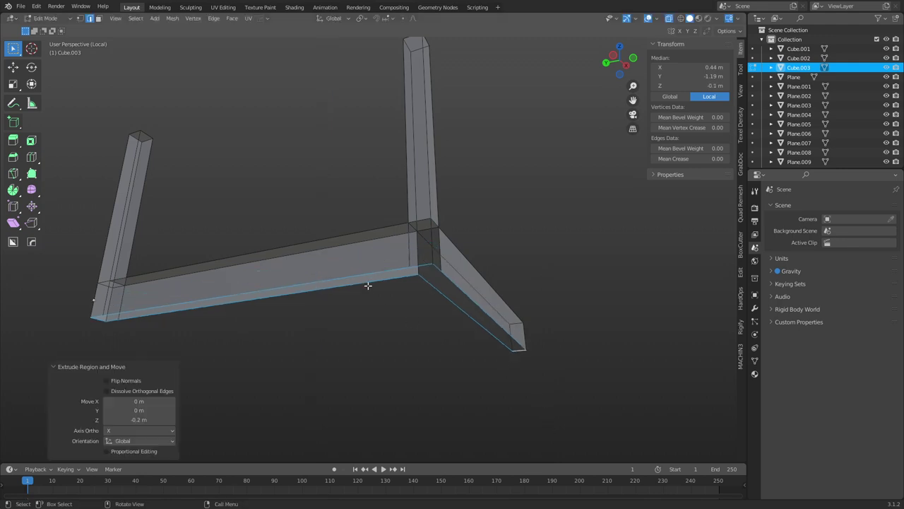
Select the whole rebuilt corner piece, recalculate its normals and clear the selection.
{"action": "key", "text": "alt+a"}
{"action": "left_click", "coordinate": [260, 255]}
{"action": "middle_click_drag", "start_coordinate": [260, 255], "coordinate": [386, 342]}
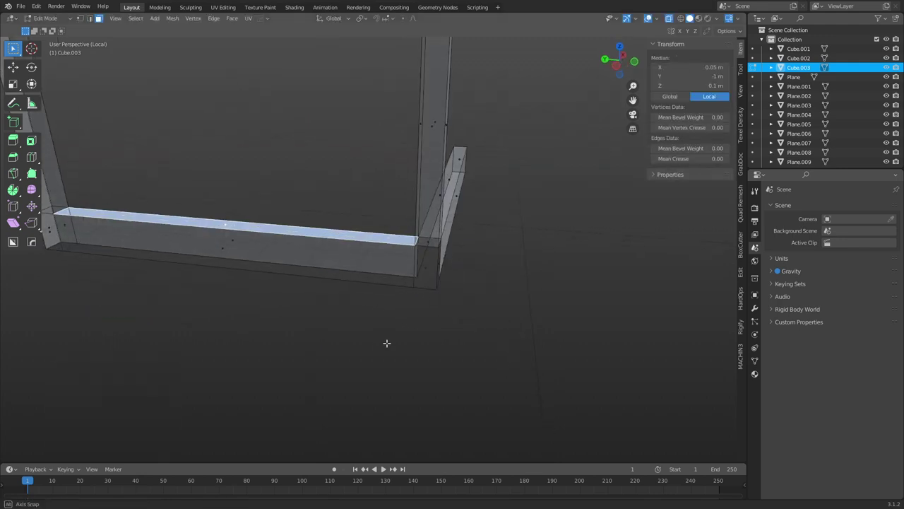
{"action": "key", "text": "a"}
{"action": "key", "text": "alt+n"}
{"action": "left_click", "coordinate": [490, 308]}
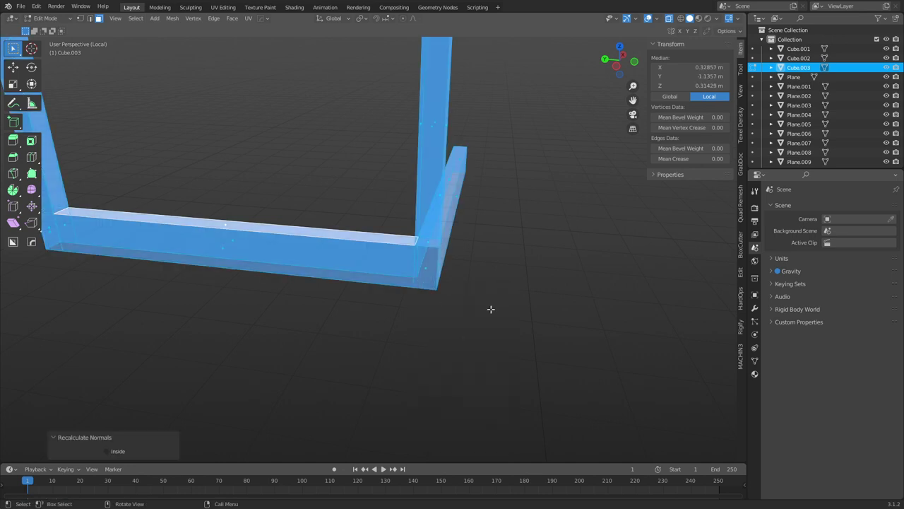
{"action": "key", "text": "alt+a"}
Fill the missing faces on the curb's underside, along the corner post's side and at the post's base.
{"action": "middle_click_drag", "start_coordinate": [493, 359], "coordinate": [414, 258]}
{"action": "key", "text": "2"}
{"action": "left_click", "coordinate": [442, 282]}
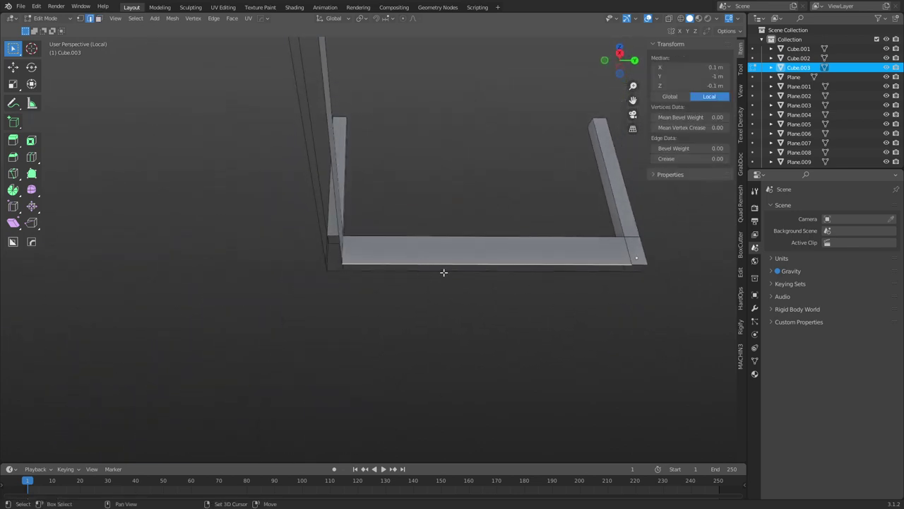
{"action": "left_click", "coordinate": [363, 267], "text": "shift"}
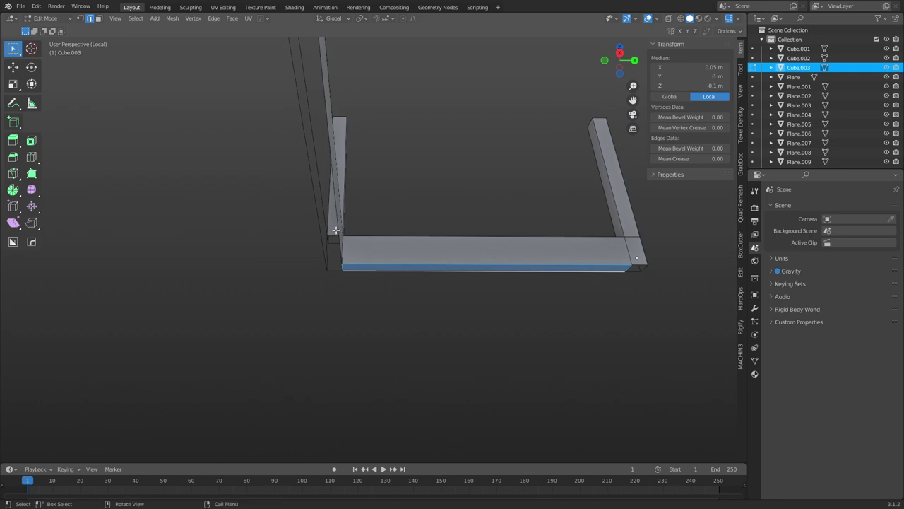
{"action": "left_click", "coordinate": [335, 230]}
{"action": "left_click", "coordinate": [318, 230], "text": "shift"}
{"action": "key", "text": "f"}
{"action": "left_click", "coordinate": [339, 268], "text": "alt"}
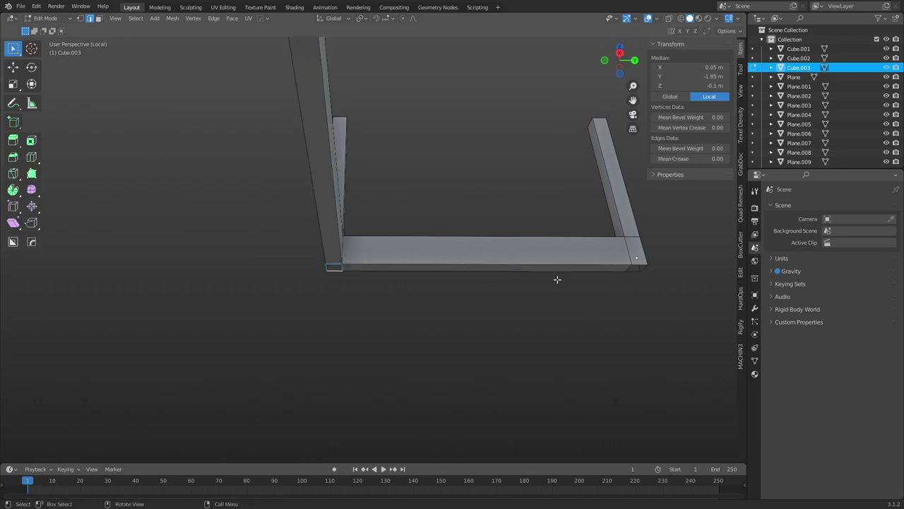
Return to Object Mode, leave local view and select the corner piece within the full walkway scene.
{"action": "scroll", "coordinate": [460, 186], "scroll_direction": "down", "scroll_amount": 5}
{"action": "middle_click_drag", "start_coordinate": [396, 184], "coordinate": [357, 241]}
{"action": "key", "text": "ctrl+Tab"}
{"action": "left_click", "coordinate": [379, 302]}
{"action": "key", "text": "slash"}
{"action": "middle_click_drag", "start_coordinate": [412, 305], "coordinate": [357, 267]}
{"action": "scroll", "coordinate": [495, 228], "scroll_direction": "down", "scroll_amount": 4}
{"action": "left_click", "coordinate": [505, 228]}
{"action": "left_click", "coordinate": [357, 267]}
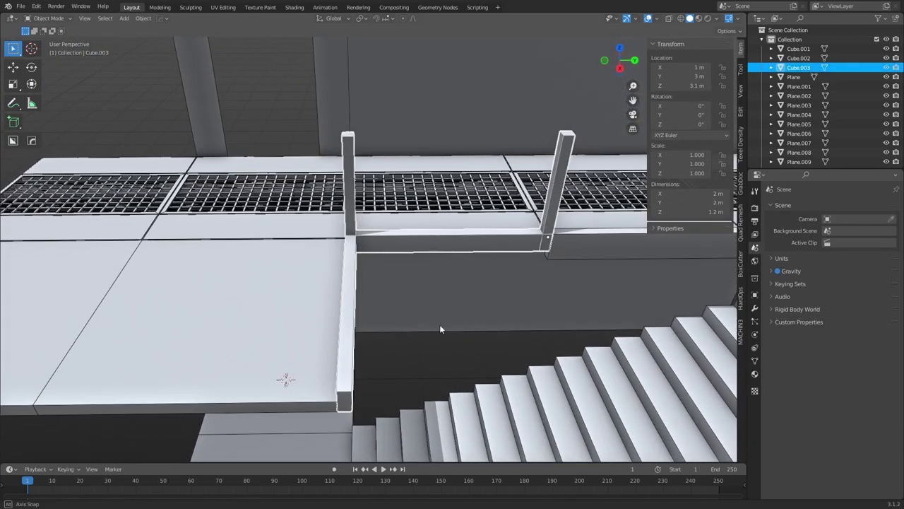
Move the corner piece's bottom vertices -0.1 m along Z to deepen the curb, return to Object Mode and clear the selection.
{"action": "middle_click_drag", "start_coordinate": [439, 325], "coordinate": [405, 308]}
{"action": "key", "text": "ctrl+Tab"}
{"action": "left_click", "coordinate": [429, 309]}
{"action": "key", "text": "KP_3"}
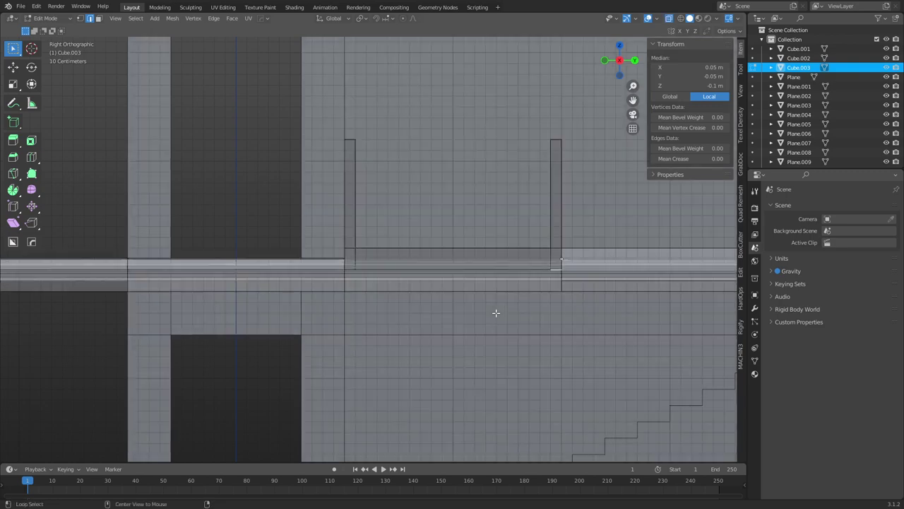
{"action": "left_click_drag", "start_coordinate": [311, 300], "coordinate": [575, 259]}
{"action": "key", "text": "g"}
{"action": "key", "text": "z"}
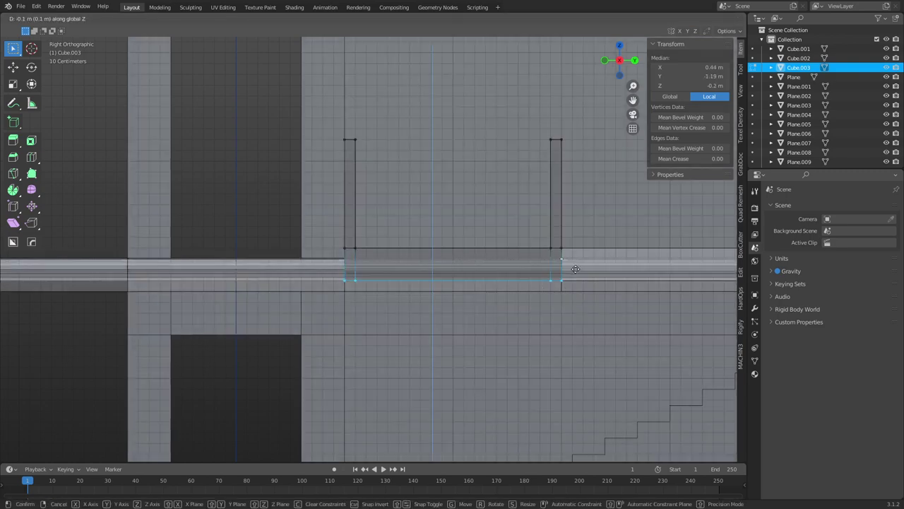
{"action": "left_click", "coordinate": [576, 269]}
{"action": "middle_click_drag", "start_coordinate": [576, 269], "coordinate": [539, 285]}
{"action": "key", "text": "ctrl+Tab"}
{"action": "left_click", "coordinate": [459, 285]}
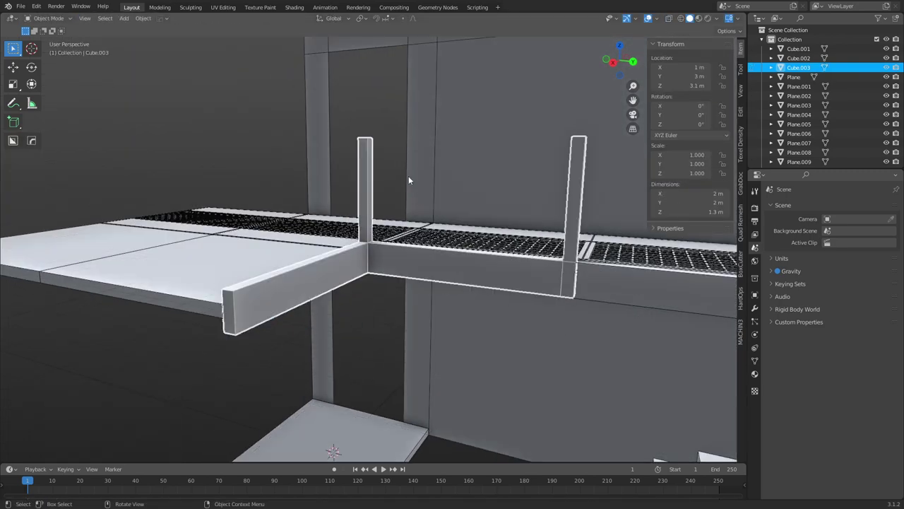
{"action": "left_click", "coordinate": [396, 181]}
{"action": "left_click", "coordinate": [397, 182]}
{"action": "scroll", "coordinate": [502, 251], "scroll_direction": "down", "scroll_amount": 6}
{"action": "middle_click_drag", "start_coordinate": [503, 252], "coordinate": [413, 231]}
{"action": "left_click", "coordinate": [414, 235]}
{"action": "key", "text": "shift+d"}
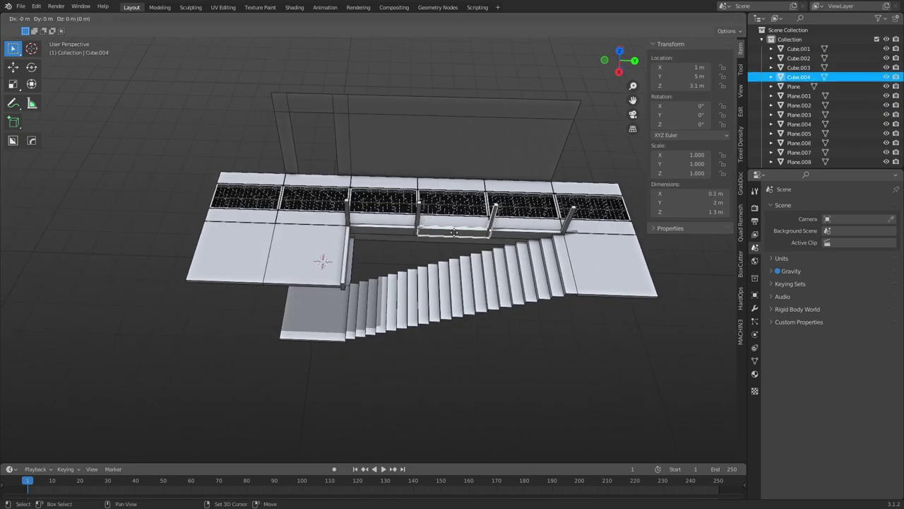
{"action": "key", "text": "shift+z"}
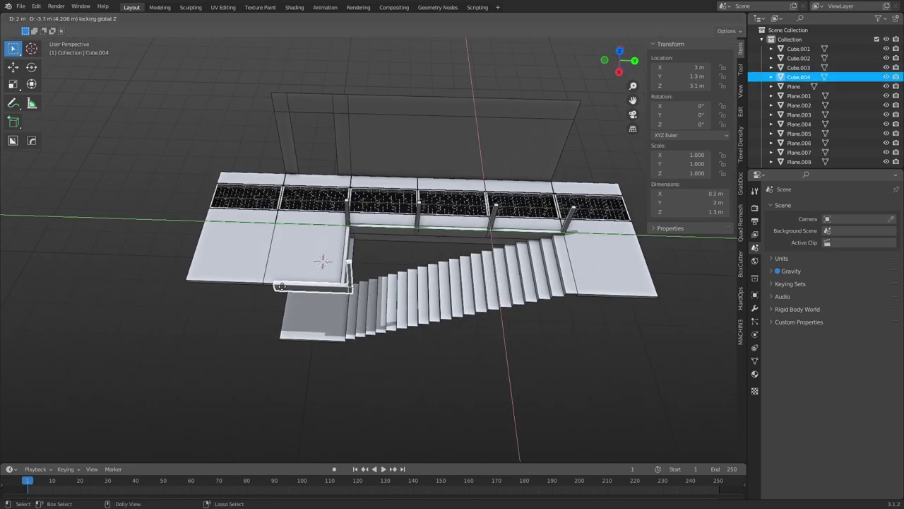
{"action": "right_click", "coordinate": [212, 291]}
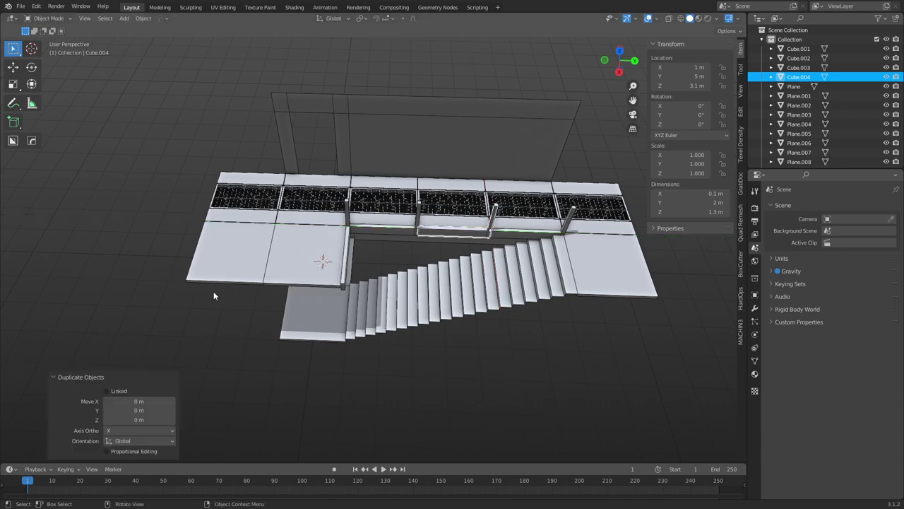
{"action": "key", "text": "x"}
Duplicate the straight curb-and-post section and move the copy 1.9 m in X and -3.9 m in Y to the landing's outer edge.
{"action": "left_click", "coordinate": [476, 235]}
{"action": "middle_click_drag", "start_coordinate": [476, 236], "coordinate": [473, 338]}
{"action": "key", "text": "shift+d"}
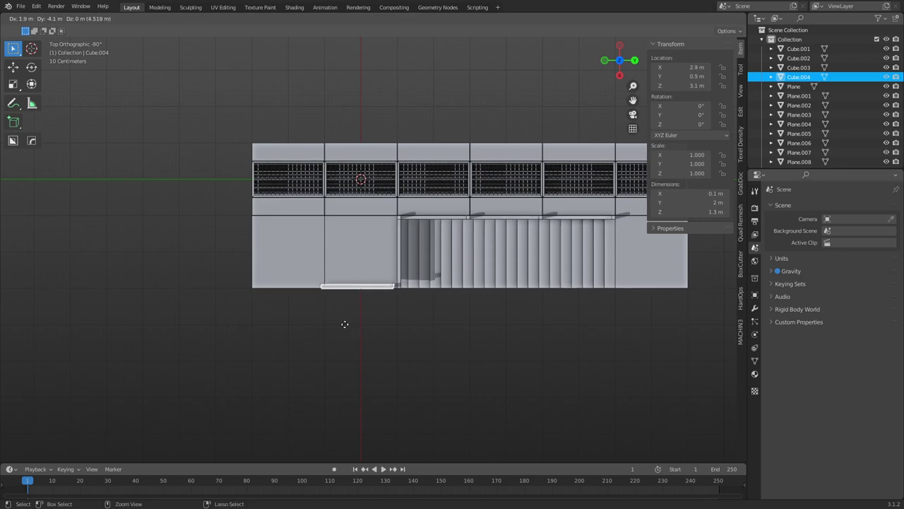
{"action": "left_click", "coordinate": [352, 323]}
{"action": "middle_click_drag", "start_coordinate": [391, 341], "coordinate": [468, 261]}
{"action": "scroll", "coordinate": [468, 258], "scroll_direction": "up", "scroll_amount": 5}
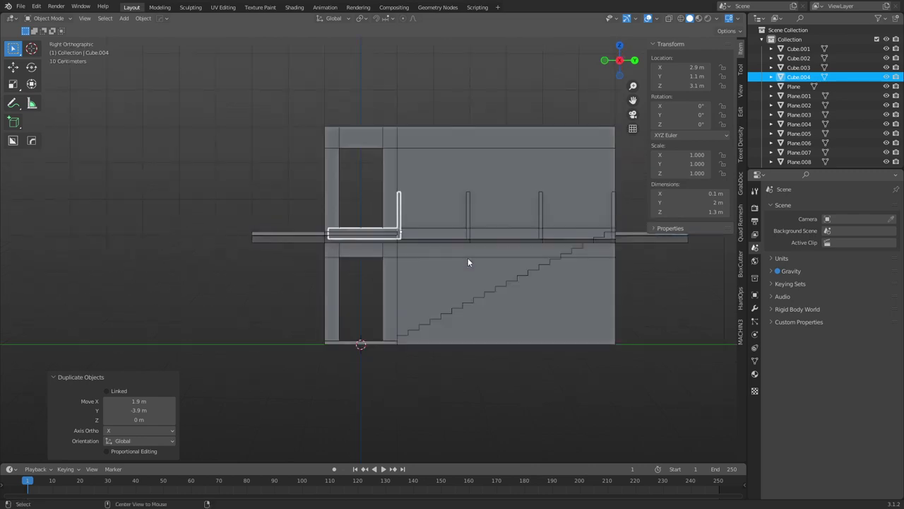
Move the copied section -0.1 m along Y to line it up with the landing's edge, and clear the selection.
{"action": "key", "text": "g"}
{"action": "key", "text": "y"}
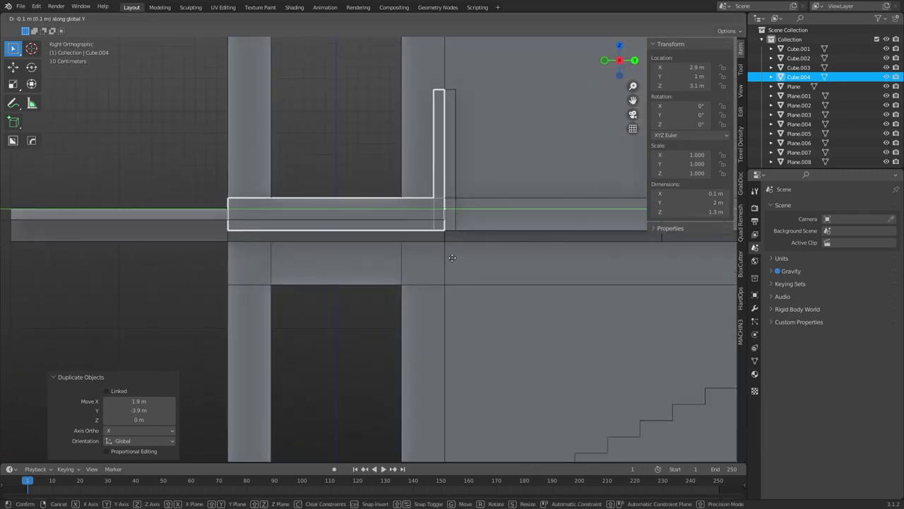
{"action": "left_click", "coordinate": [453, 258]}
{"action": "middle_click_drag", "start_coordinate": [452, 258], "coordinate": [453, 303]}
{"action": "scroll", "coordinate": [474, 295], "scroll_direction": "down", "scroll_amount": 4}
{"action": "key", "text": "ctrl+Tab"}
{"action": "left_click", "coordinate": [395, 306]}
{"action": "left_click", "coordinate": [208, 106]}
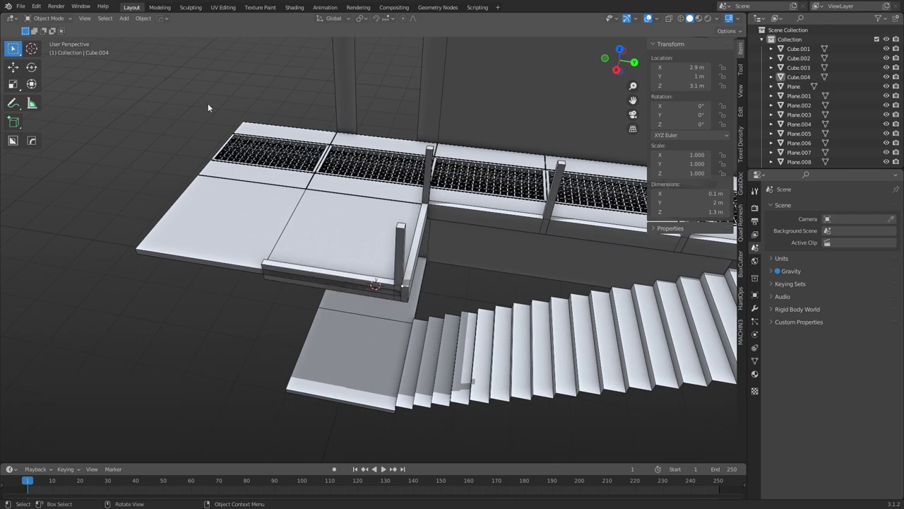
Move the outer-edge section 0.1 m along X, then deselect it.
{"action": "left_click", "coordinate": [376, 284]}
{"action": "mouse_move", "coordinate": [364, 283]}
{"action": "middle_mouse_down"}
{"action": "mouse_move", "coordinate": [311, 284]}
{"action": "mouse_move", "coordinate": [379, 292]}
{"action": "middle_mouse_up"}
{"action": "type", "text": "gyx.1"}
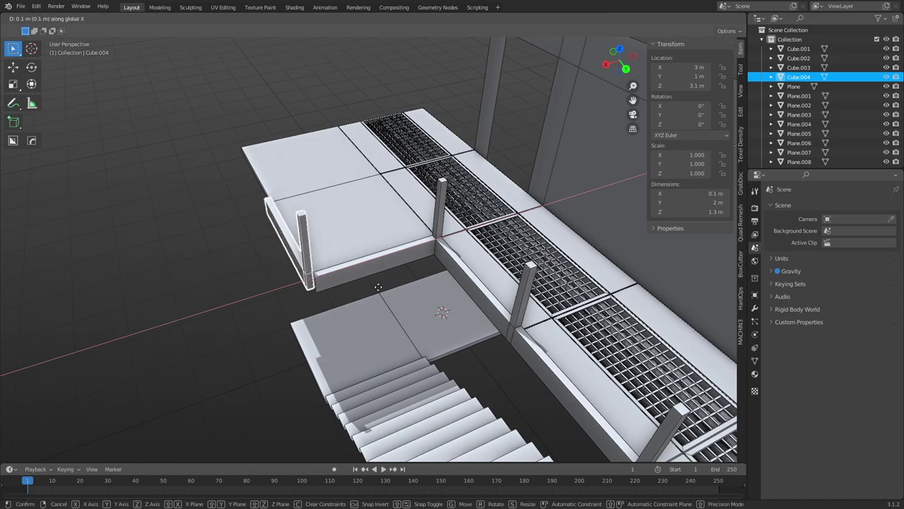
{"action": "key", "text": "Return"}
{"action": "key", "text": "ctrl+Tab"}
{"action": "left_click", "coordinate": [302, 295]}
{"action": "left_click", "coordinate": [281, 297]}
{"action": "middle_click_drag", "start_coordinate": [281, 295], "coordinate": [370, 295]}
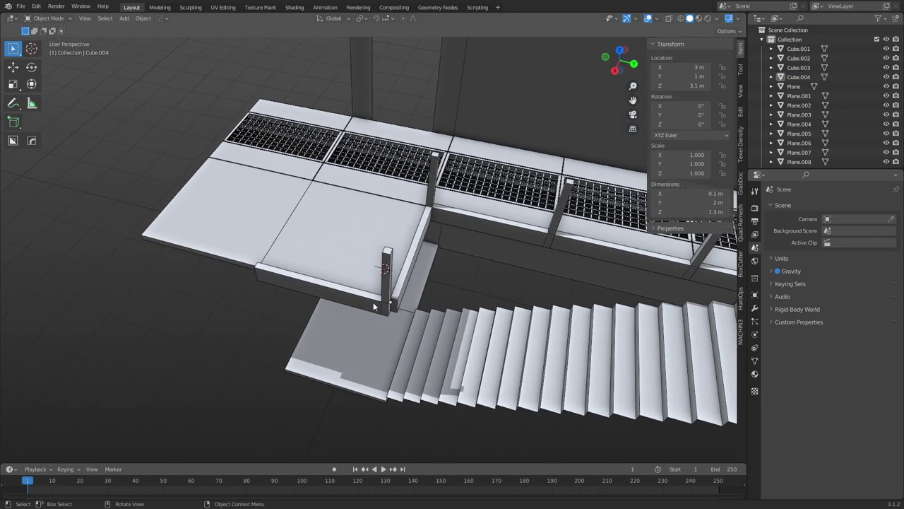
Duplicate the outer-edge section in Object Mode and place the copy along negative Y, end to end with the original.
{"action": "left_click", "coordinate": [370, 297]}
{"action": "key", "text": "ctrl+Tab"}
{"action": "middle_click_drag", "start_coordinate": [405, 333], "coordinate": [441, 309]}
{"action": "left_click", "coordinate": [463, 334]}
{"action": "key", "text": "ctrl+Tab"}
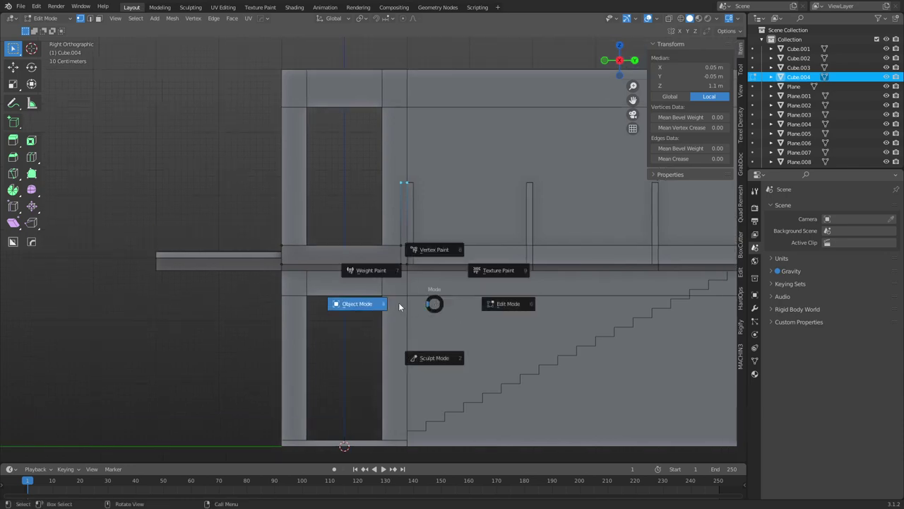
{"action": "left_click", "coordinate": [398, 303]}
{"action": "key", "text": "shift+d"}
{"action": "key", "text": "y"}
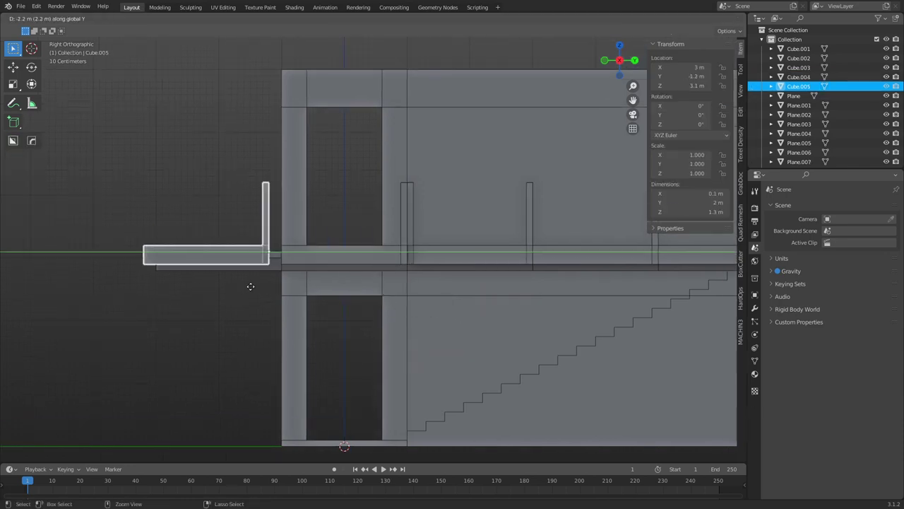
{"action": "left_click", "coordinate": [262, 286], "text": "ctrl"}
Select the whole post of the original outer-edge section in Edit Mode and move it -0.15 m along Y.
{"action": "left_click", "coordinate": [397, 256]}
{"action": "middle_click_drag", "start_coordinate": [429, 305], "coordinate": [480, 301]}
{"action": "key", "text": "Tab"}
{"action": "key", "text": "KP_3"}
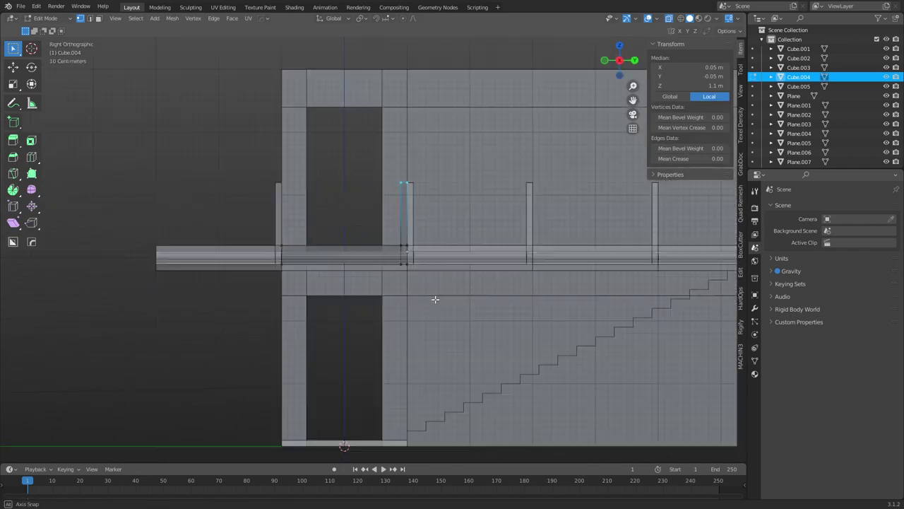
{"action": "key", "text": "ctrl+l"}
{"action": "key", "text": "g"}
{"action": "key", "text": "y"}
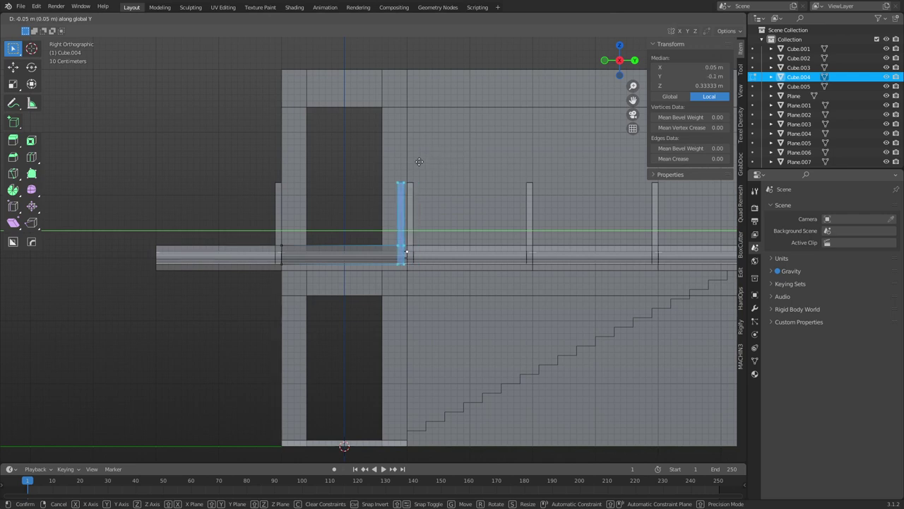
{"action": "left_click", "coordinate": [414, 162]}
{"action": "scroll", "coordinate": [439, 263], "scroll_direction": "up", "scroll_amount": 2}
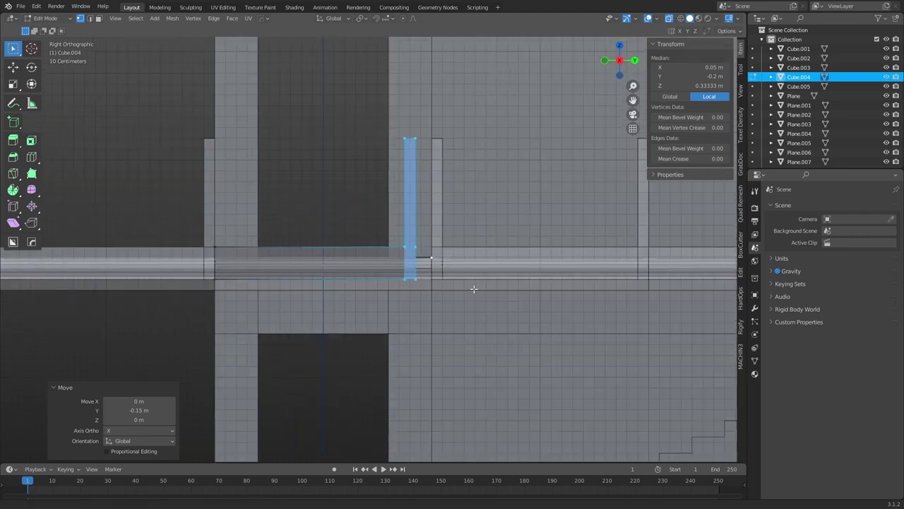
{"action": "scroll", "coordinate": [435, 261], "scroll_direction": "up", "scroll_amount": 1}
Set the pivot point to Active Element, move the post 0.25 m along Y to the curb corner, and return to Object Mode.
{"action": "key", "text": "period"}
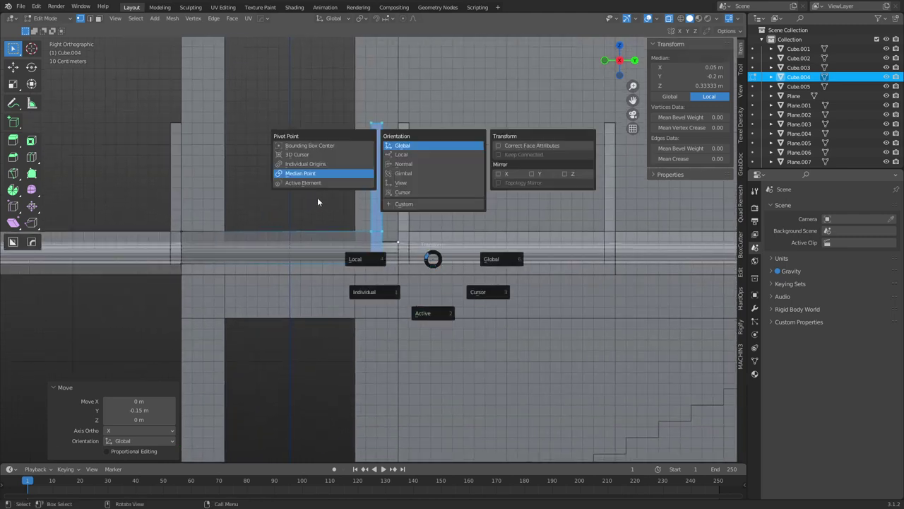
{"action": "left_click", "coordinate": [315, 183]}
{"action": "key", "text": "g"}
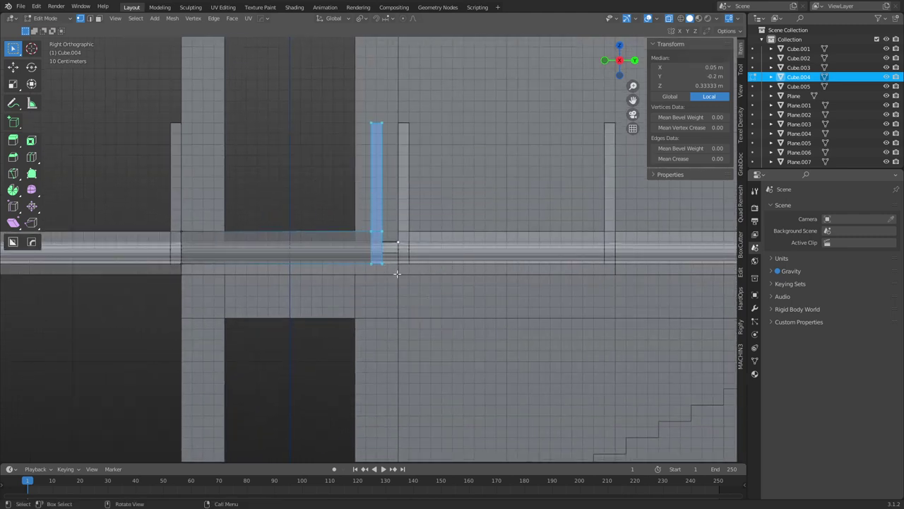
{"action": "key", "text": "y"}
{"action": "left_click", "coordinate": [423, 270]}
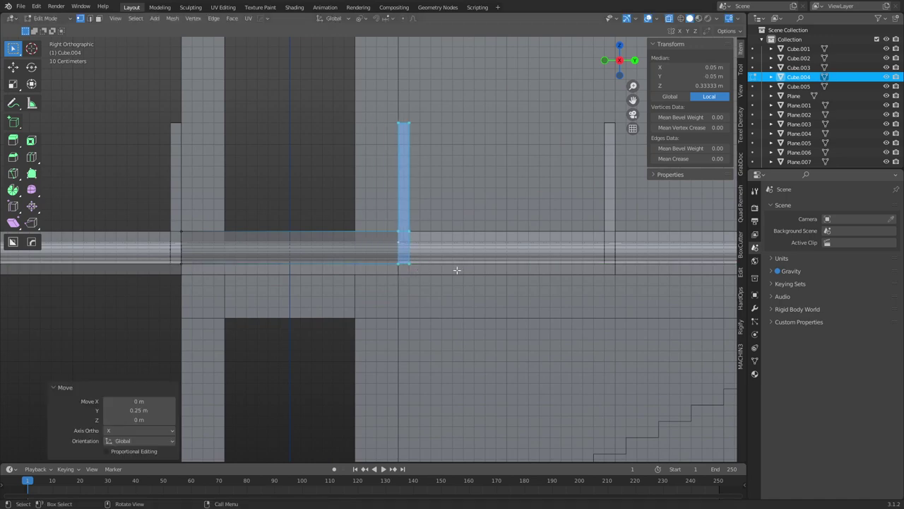
{"action": "middle_click_drag", "start_coordinate": [455, 270], "coordinate": [407, 313]}
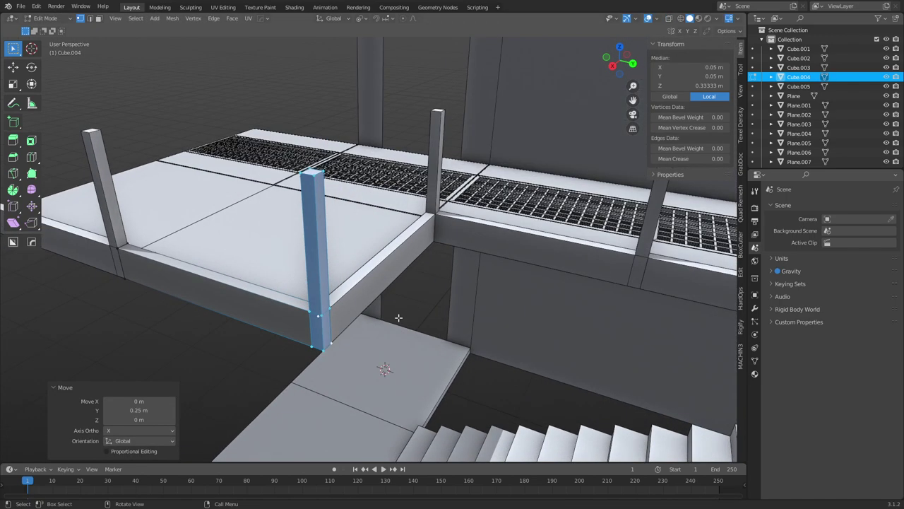
{"action": "key", "text": "ctrl+Tab"}
{"action": "left_click", "coordinate": [373, 317]}
{"action": "left_click", "coordinate": [354, 310], "text": "shift"}
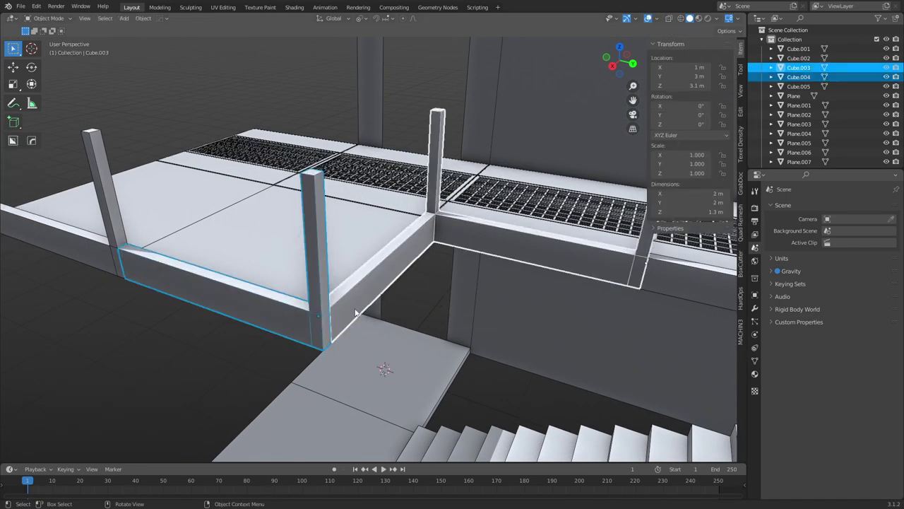
{"action": "scroll", "coordinate": [429, 292], "scroll_direction": "down", "scroll_amount": 4}
{"action": "key", "text": "g"}
{"action": "right_click", "coordinate": [427, 275]}
{"action": "middle_click_drag", "start_coordinate": [427, 275], "coordinate": [422, 298]}
{"action": "key", "text": "ctrl+Tab"}
{"action": "left_click", "coordinate": [445, 295]}
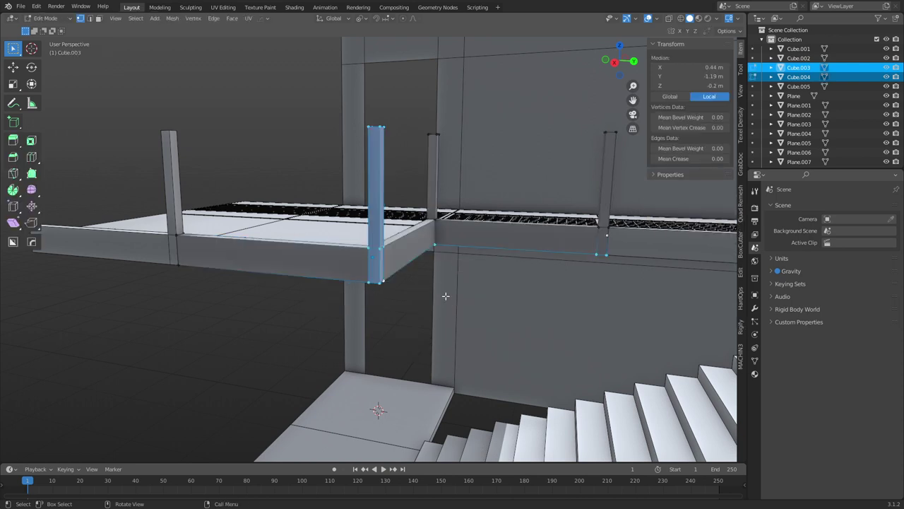
{"action": "key", "text": "ctrl+Tab"}
{"action": "left_click", "coordinate": [404, 298]}
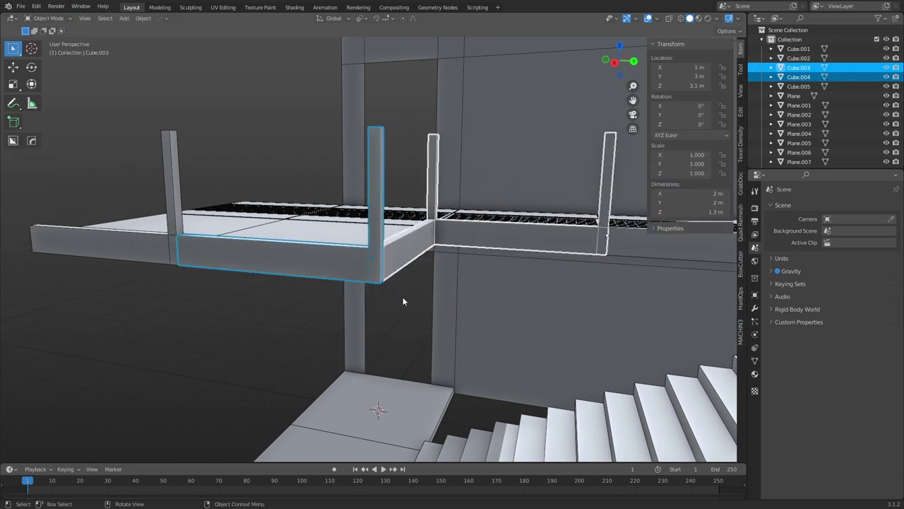
{"action": "scroll", "coordinate": [404, 302], "scroll_direction": "up", "scroll_amount": 2}
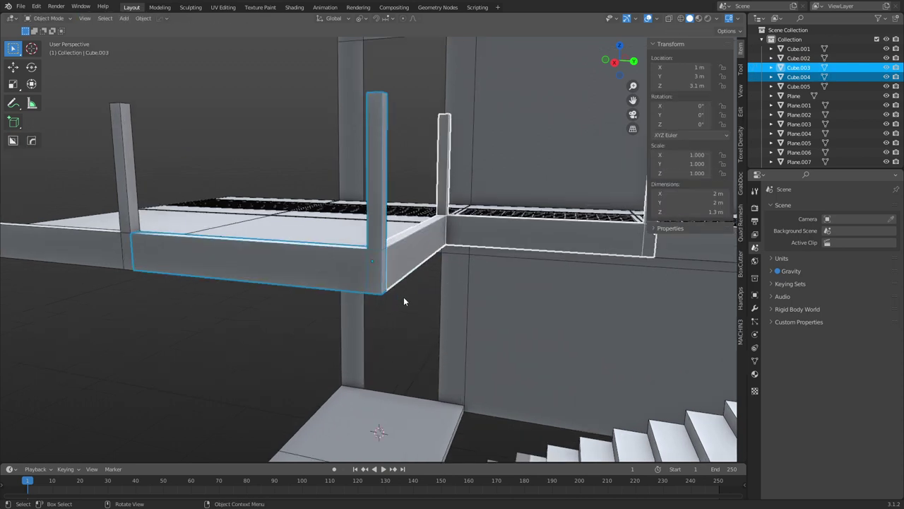
Isolate the outer-edge section, delete the post's lower face that meets the corner piece, and return to the full scene in Object Mode.
{"action": "left_click", "coordinate": [376, 290]}
{"action": "middle_click_drag", "start_coordinate": [377, 290], "coordinate": [281, 270]}
{"action": "key", "text": "KP_Divide"}
{"action": "key", "text": "Tab"}
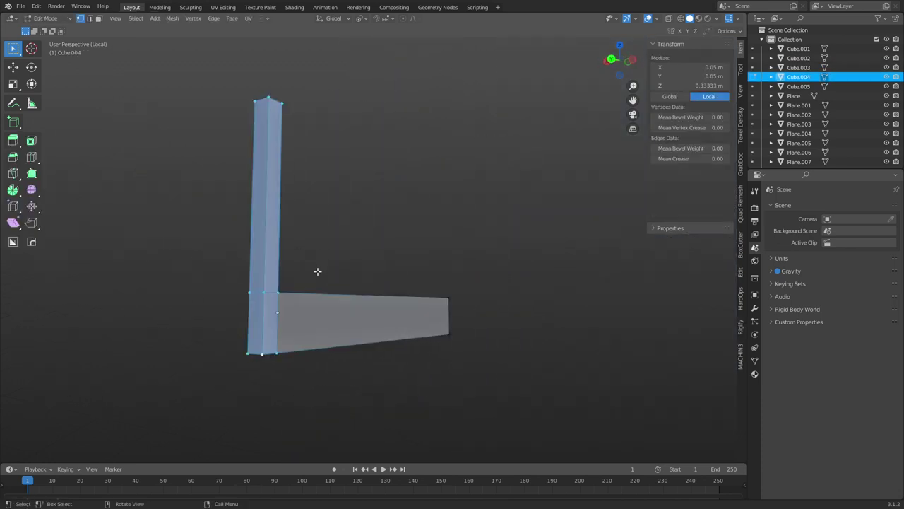
{"action": "key", "text": "3"}
{"action": "left_click", "coordinate": [274, 311]}
{"action": "key", "text": "x"}
{"action": "left_click", "coordinate": [275, 330]}
{"action": "middle_click_drag", "start_coordinate": [276, 331], "coordinate": [438, 313]}
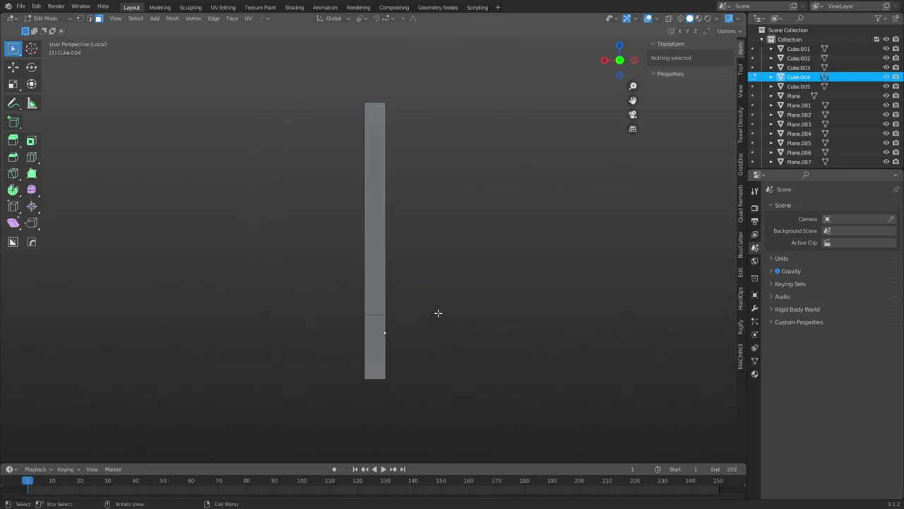
{"action": "key", "text": "KP_Divide"}
{"action": "key", "text": "ctrl+Tab"}
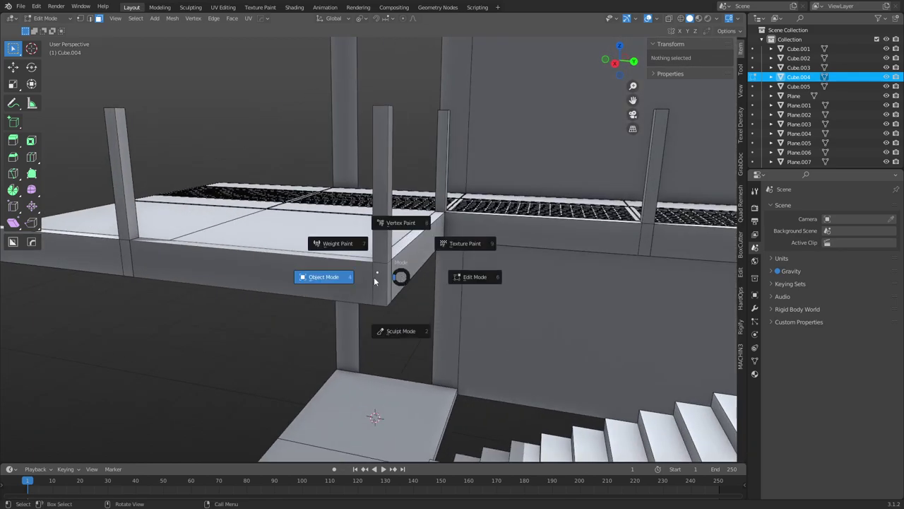
{"action": "left_click", "coordinate": [374, 277]}
Isolate the corner piece, delete the end face of its short curb, and return to the full scene in Object Mode.
{"action": "left_click", "coordinate": [409, 260]}
{"action": "key", "text": "KP_Divide"}
{"action": "key", "text": "Tab"}
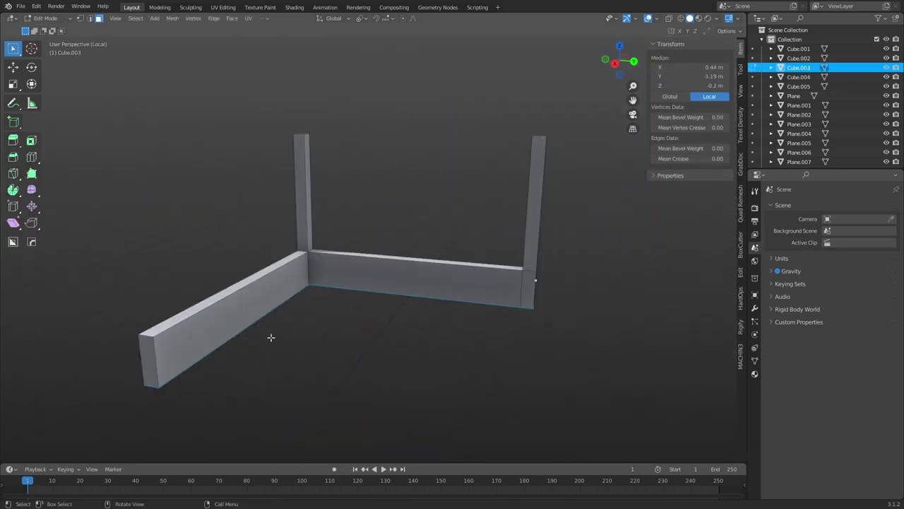
{"action": "left_click", "coordinate": [146, 356]}
{"action": "key", "text": "x"}
{"action": "left_click", "coordinate": [140, 355]}
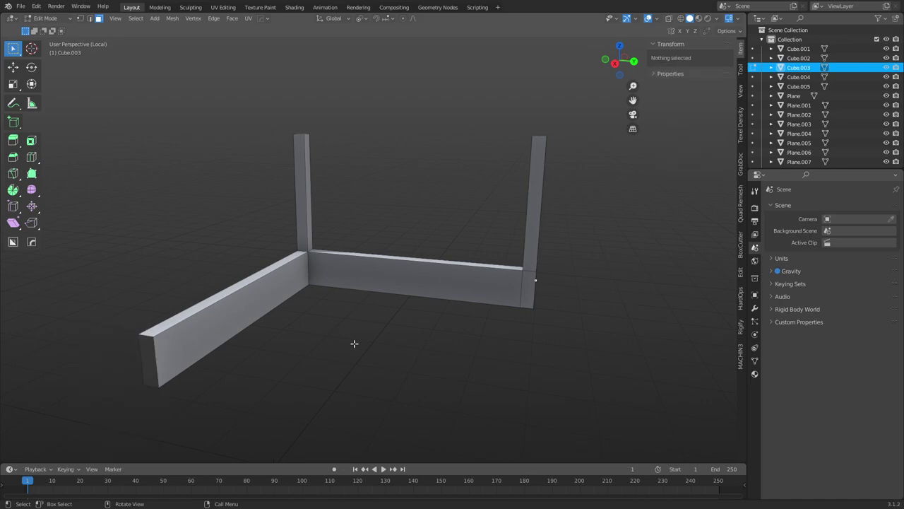
{"action": "key", "text": "KP_Divide"}
{"action": "key", "text": "ctrl+Tab"}
{"action": "left_click", "coordinate": [356, 307]}
Join the outer-edge section to the corner piece, merge all vertices by distance, and deselect the result in Object Mode.
{"action": "left_click", "coordinate": [395, 263], "text": "shift"}
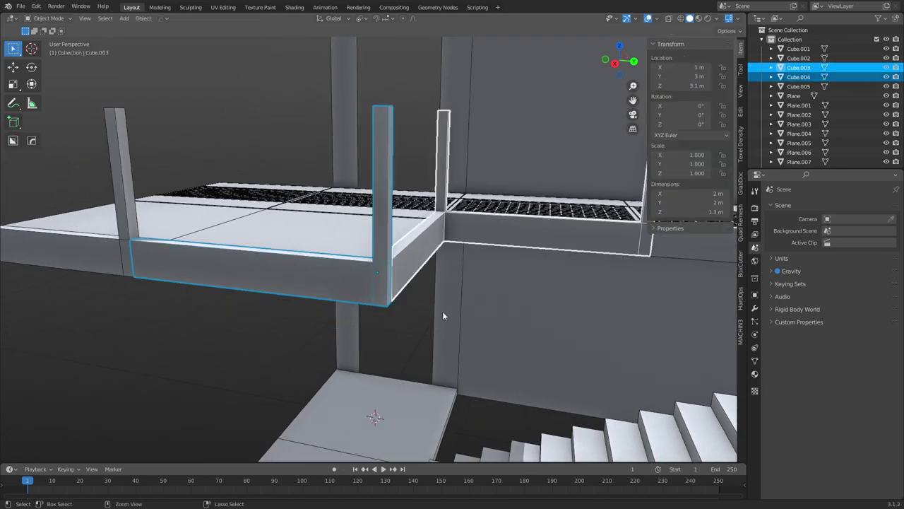
{"action": "key", "text": "ctrl+j"}
{"action": "key", "text": "Tab"}
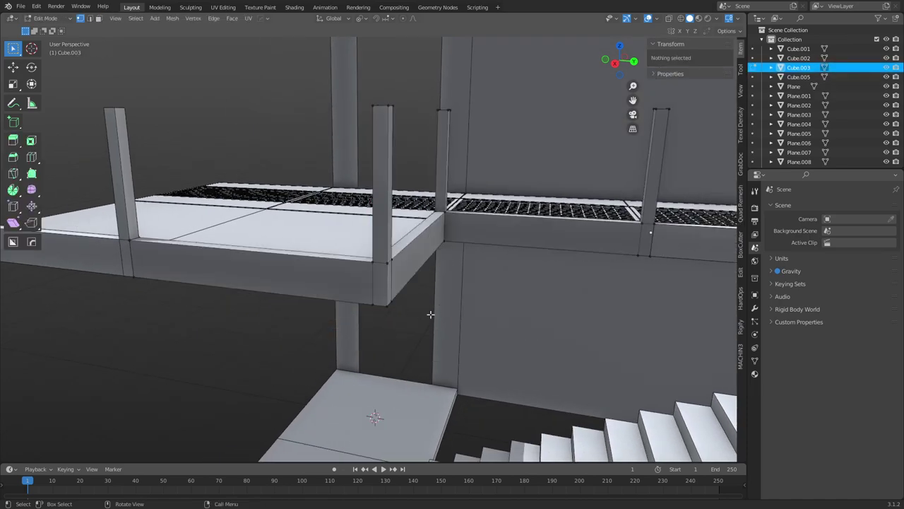
{"action": "key", "text": "a"}
{"action": "key", "text": "m"}
{"action": "left_click", "coordinate": [431, 315]}
{"action": "key", "text": "ctrl+Tab"}
{"action": "left_click", "coordinate": [353, 324]}
{"action": "left_click", "coordinate": [188, 345]}
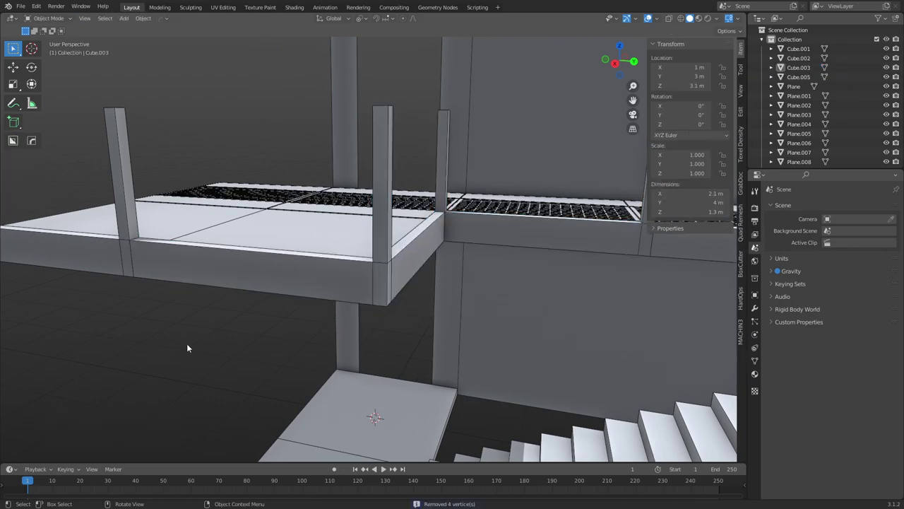
Duplicate the joined corner railing section and move the copy 2 m along X and -6 m along Y.
{"action": "scroll", "coordinate": [438, 265], "scroll_direction": "down", "scroll_amount": 3}
{"action": "middle_click_drag", "start_coordinate": [441, 263], "coordinate": [417, 244]}
{"action": "left_click", "coordinate": [441, 275]}
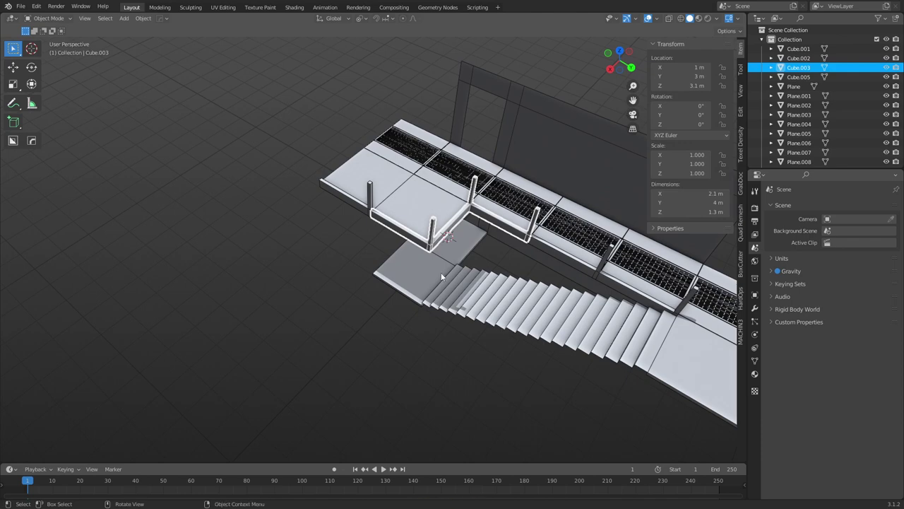
{"action": "key", "text": "shift+d"}
{"action": "key", "text": "shift+z"}
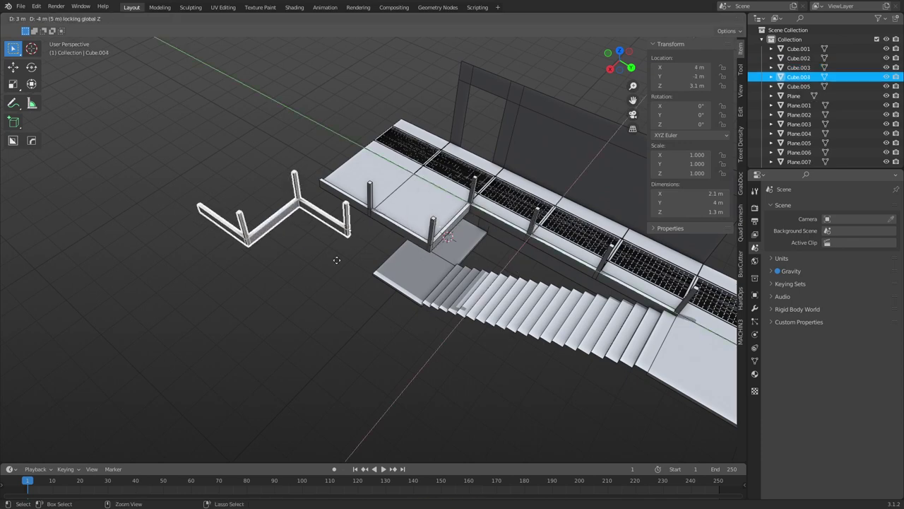
{"action": "left_click", "coordinate": [295, 212]}
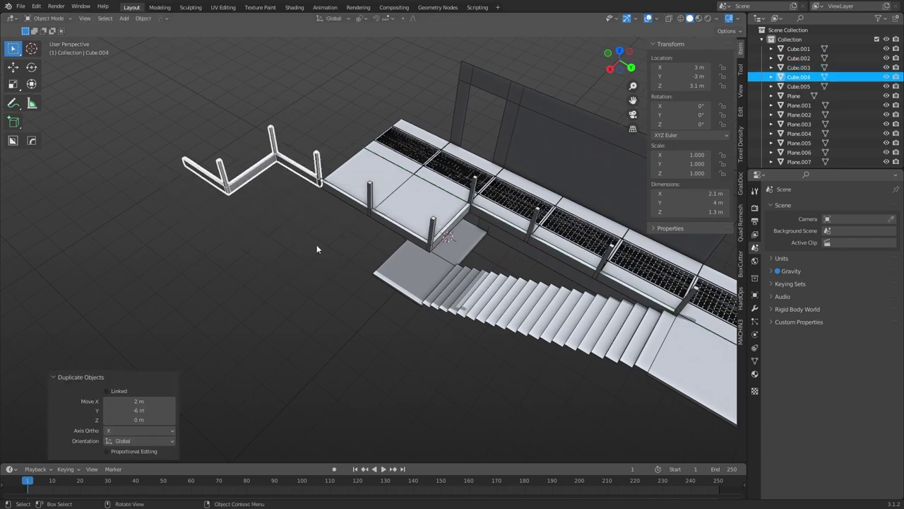
{"action": "left_click", "coordinate": [309, 241]}
{"action": "middle_click_drag", "start_coordinate": [304, 237], "coordinate": [359, 248], "text": "shift"}
{"action": "left_click", "coordinate": [370, 185]}
{"action": "key", "text": "f"}
{"action": "left_click", "coordinate": [523, 346]}
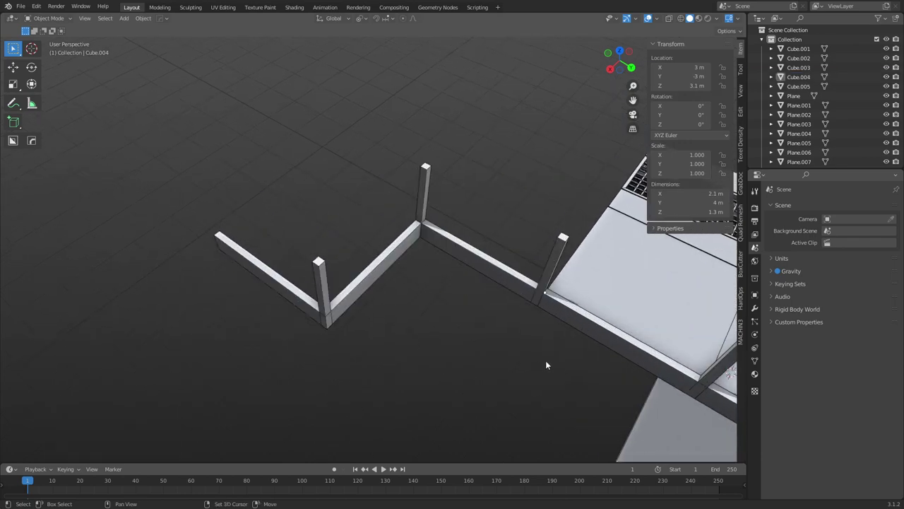
Extend the plain floor toward the copied railing with two duplicates of the end tile, each offset -2 m along Y.
{"action": "middle_click_drag", "start_coordinate": [545, 364], "coordinate": [422, 346], "text": "shift"}
{"action": "scroll", "coordinate": [421, 346], "scroll_direction": "down", "scroll_amount": 2}
{"action": "left_click", "coordinate": [490, 273]}
{"action": "key", "text": "shift+d"}
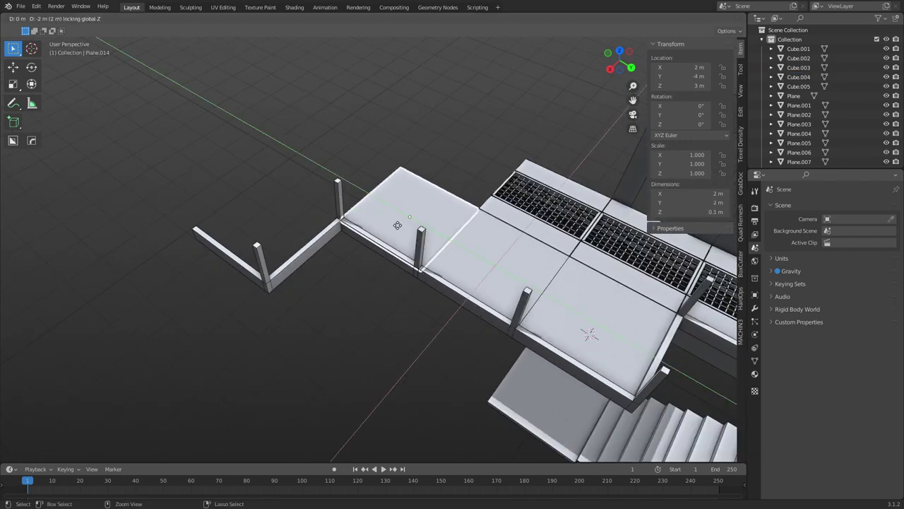
{"action": "left_click", "coordinate": [467, 261]}
{"action": "key", "text": "shift+d"}
{"action": "key", "text": "shift+z"}
{"action": "left_click", "coordinate": [393, 224]}
Duplicate the last plain floor tile 2 m along X to fill the copied railing corner, then deselect it.
{"action": "key", "text": "shift+d"}
{"action": "key", "text": "shift+z"}
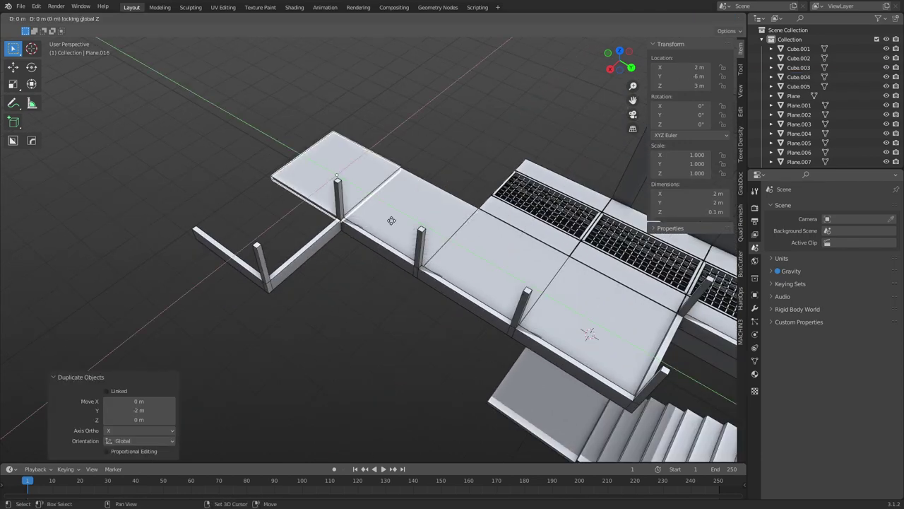
{"action": "left_click", "coordinate": [320, 263]}
{"action": "key", "text": "ctrl+Tab"}
{"action": "left_click", "coordinate": [313, 265]}
{"action": "left_click", "coordinate": [416, 324]}
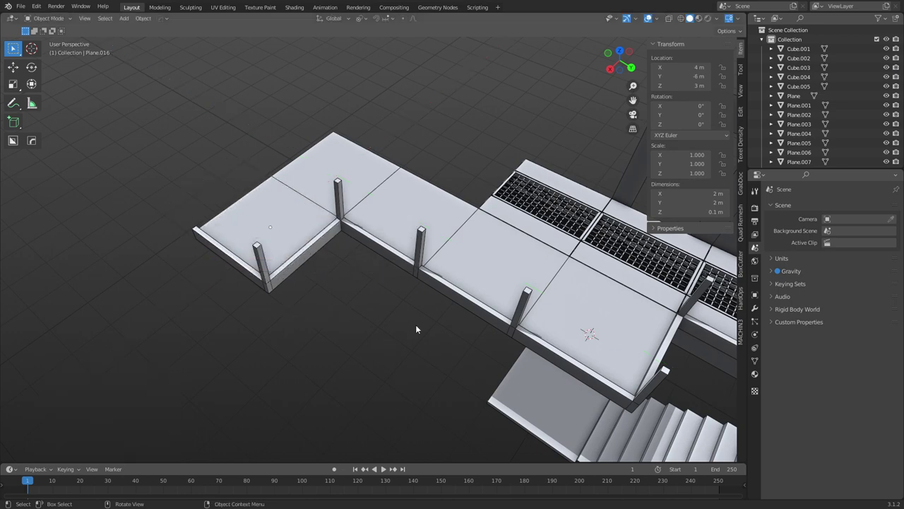
Extend the grated walkway with two duplicates of its end tile, each offset -2 m along Y.
{"action": "middle_click_drag", "start_coordinate": [415, 324], "coordinate": [330, 305], "text": "shift"}
{"action": "left_click", "coordinate": [480, 198]}
{"action": "key", "text": "shift+d"}
{"action": "key", "text": "x"}
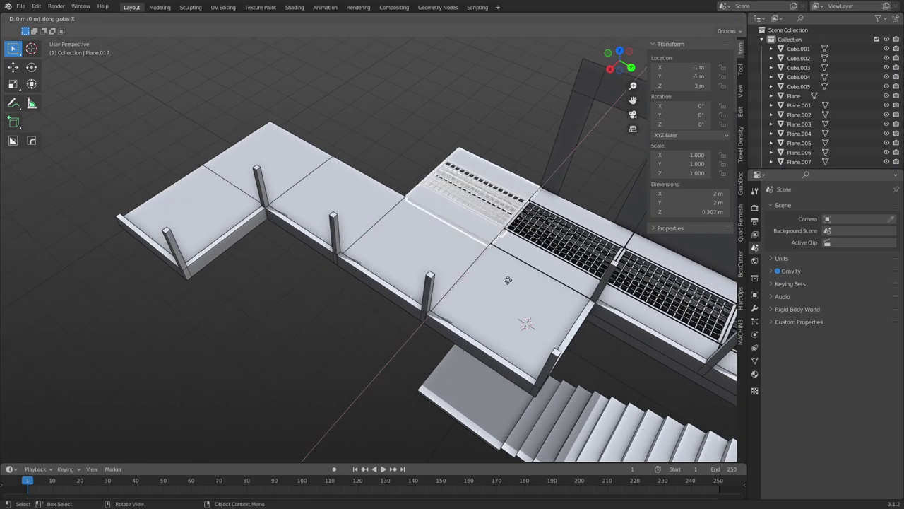
{"action": "key", "text": "y"}
{"action": "left_click", "coordinate": [424, 239]}
{"action": "key", "text": "shift+r"}
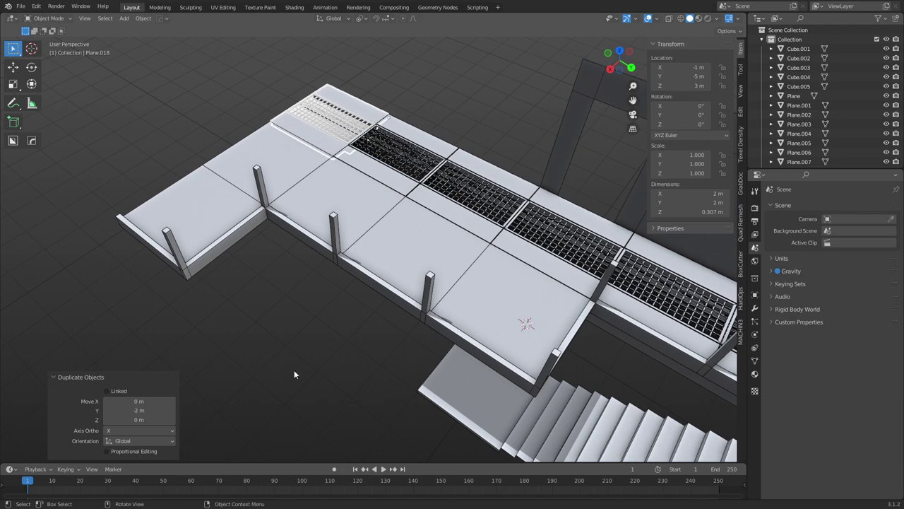
{"action": "left_click", "coordinate": [294, 371]}
Add a cube with a size of 0.25 m at the world origin.
{"action": "scroll", "coordinate": [354, 353], "scroll_direction": "down", "scroll_amount": 5}
{"action": "middle_click_drag", "start_coordinate": [393, 341], "coordinate": [463, 331]}
{"action": "scroll", "coordinate": [454, 349], "scroll_direction": "up", "scroll_amount": 2}
{"action": "scroll", "coordinate": [453, 349], "scroll_direction": "down", "scroll_amount": 2}
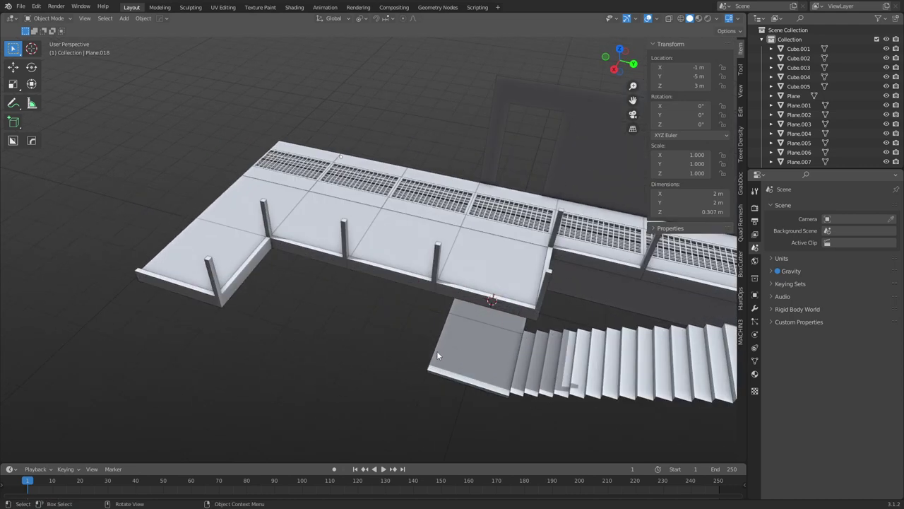
{"action": "middle_click_drag", "start_coordinate": [400, 354], "coordinate": [417, 283]}
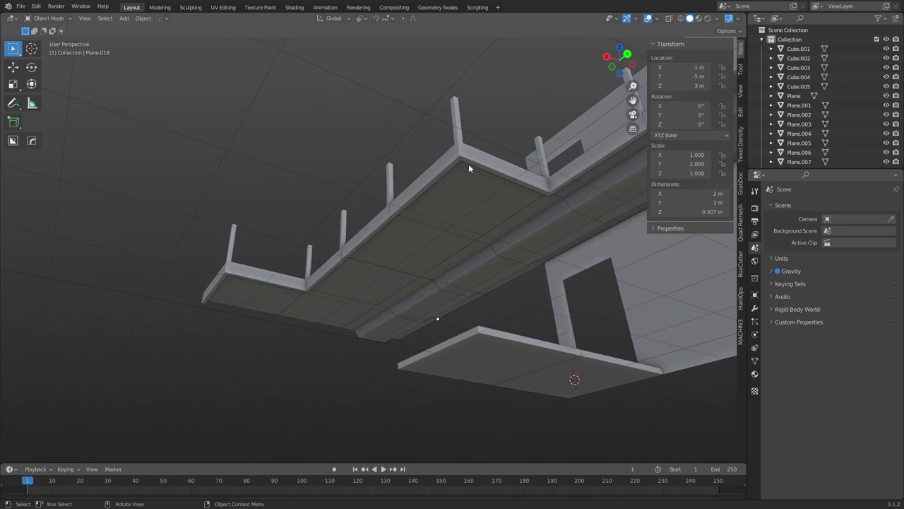
{"action": "middle_click_drag", "start_coordinate": [468, 165], "coordinate": [444, 322]}
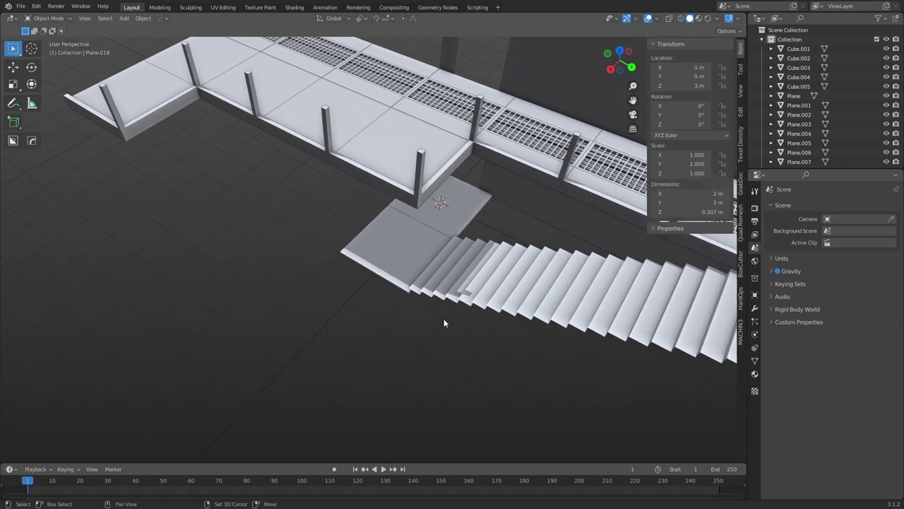
{"action": "key", "text": "shift+a"}
{"action": "mouse_move", "coordinate": [413, 315]}
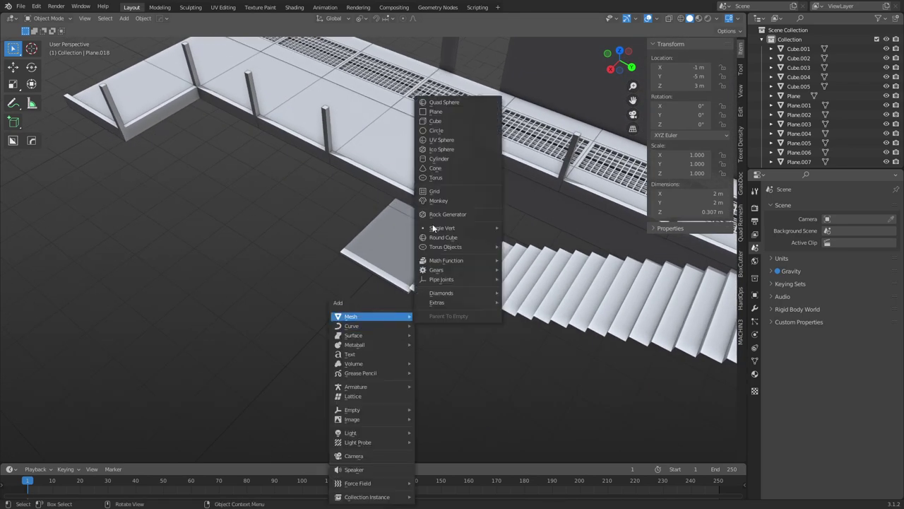
{"action": "left_click", "coordinate": [451, 122]}
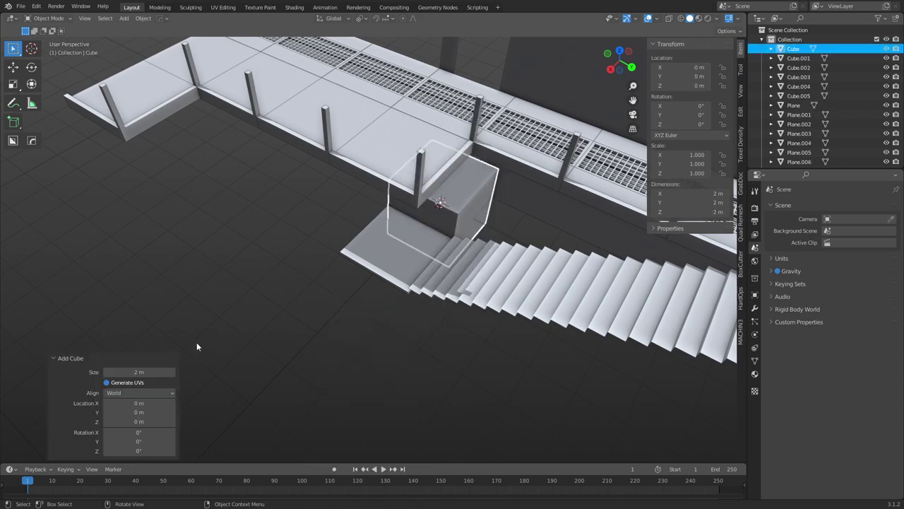
{"action": "left_click", "coordinate": [145, 372]}
{"action": "type", "text": ".25"}
{"action": "key", "text": "Return"}
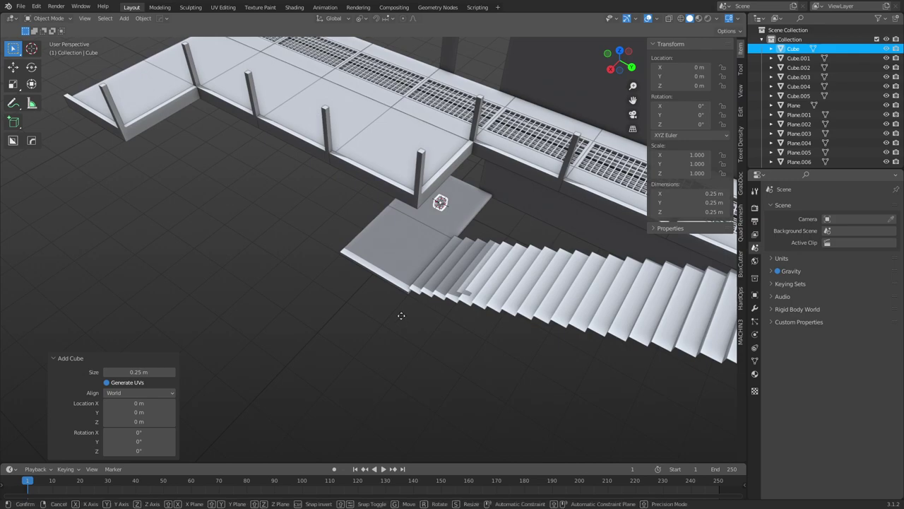
Move the small cube 3 m along X and 1 m along Y, under the walkway's outer corner by the stairs.
{"action": "key", "text": "g"}
{"action": "key", "text": "shift+z"}
{"action": "left_click", "coordinate": [343, 390]}
{"action": "middle_click_drag", "start_coordinate": [402, 364], "coordinate": [412, 346], "text": "alt"}
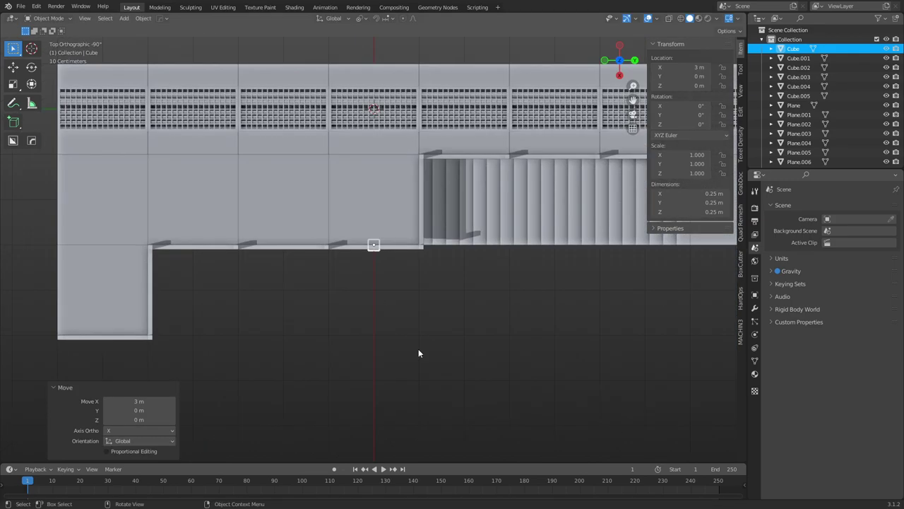
{"action": "key", "text": "g"}
{"action": "key", "text": "shift+z"}
{"action": "left_click", "coordinate": [417, 297]}
{"action": "middle_click_drag", "start_coordinate": [450, 337], "coordinate": [416, 267]}
Adjust the cube's bottom and top faces along Z in Edit Mode to form a 3 m support column, then return to Object Mode.
{"action": "key", "text": "ctrl+Tab"}
{"action": "left_click", "coordinate": [462, 311]}
{"action": "key", "text": "alt+z"}
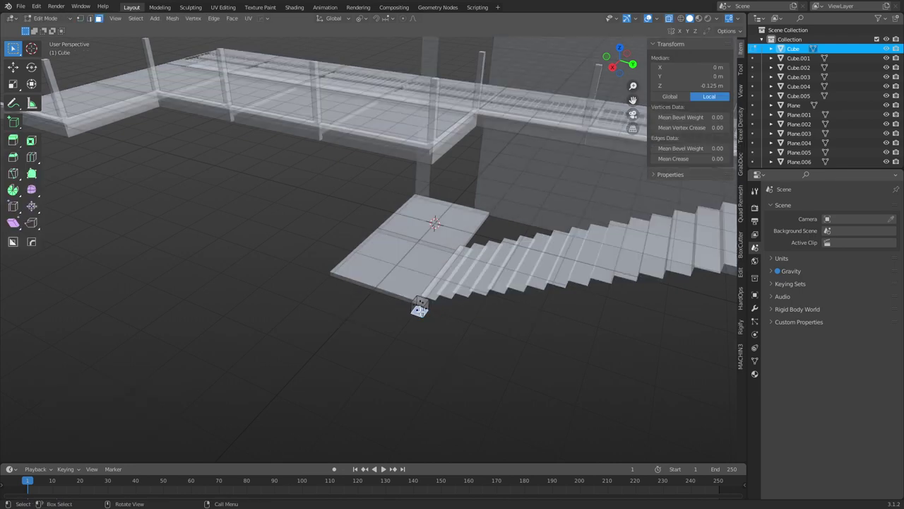
{"action": "key", "text": "g"}
{"action": "key", "text": "z"}
{"action": "left_click", "coordinate": [420, 305]}
{"action": "key", "text": "g"}
{"action": "key", "text": "z"}
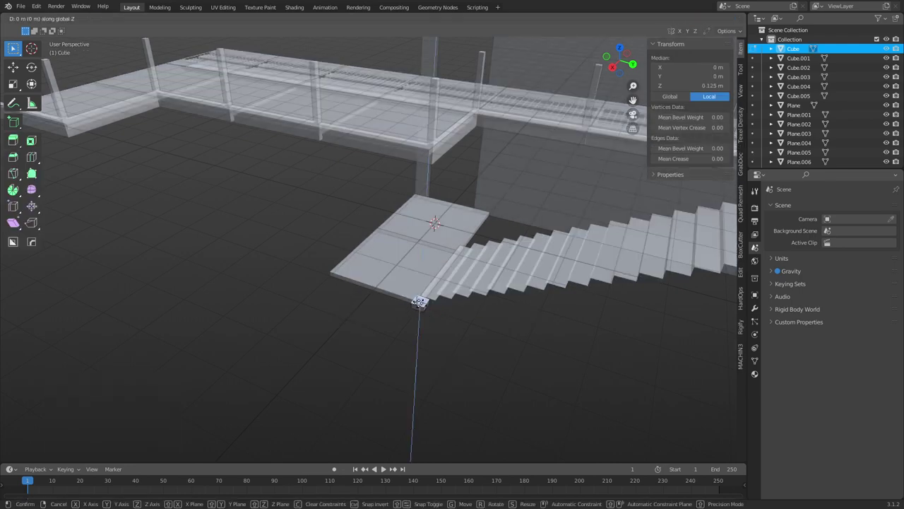
{"action": "left_click", "coordinate": [430, 154]}
{"action": "key", "text": "alt+z"}
{"action": "key", "text": "ctrl+Tab"}
{"action": "left_click", "coordinate": [368, 302]}
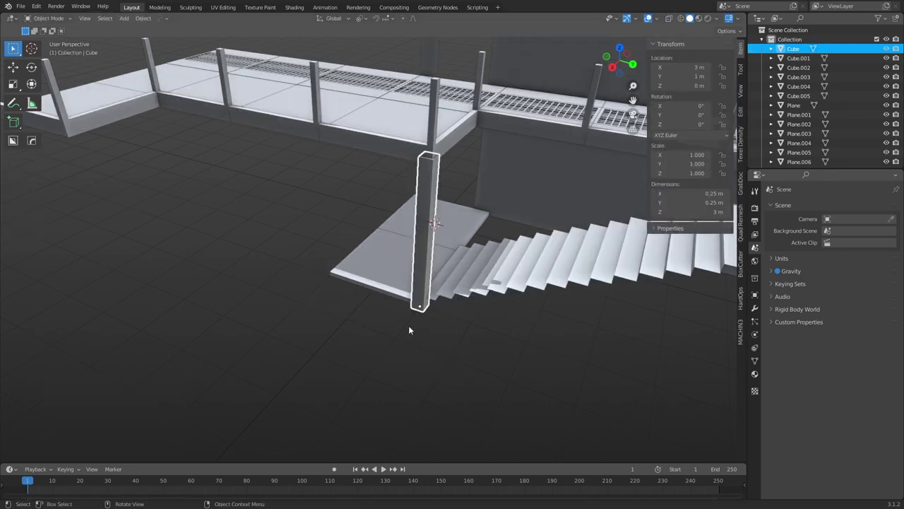
Duplicate the support column -6 m along Y to stand under the walkway's inner corner, and deselect it.
{"action": "middle_click_drag", "start_coordinate": [408, 325], "coordinate": [467, 282]}
{"action": "left_click", "coordinate": [417, 225]}
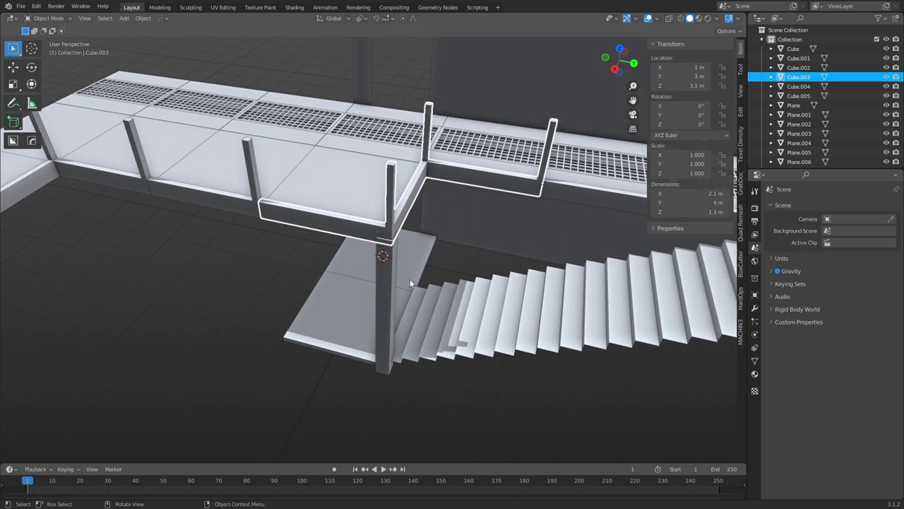
{"action": "left_click", "coordinate": [385, 304]}
{"action": "key", "text": "shift+d"}
{"action": "key", "text": "x"}
{"action": "key", "text": "y"}
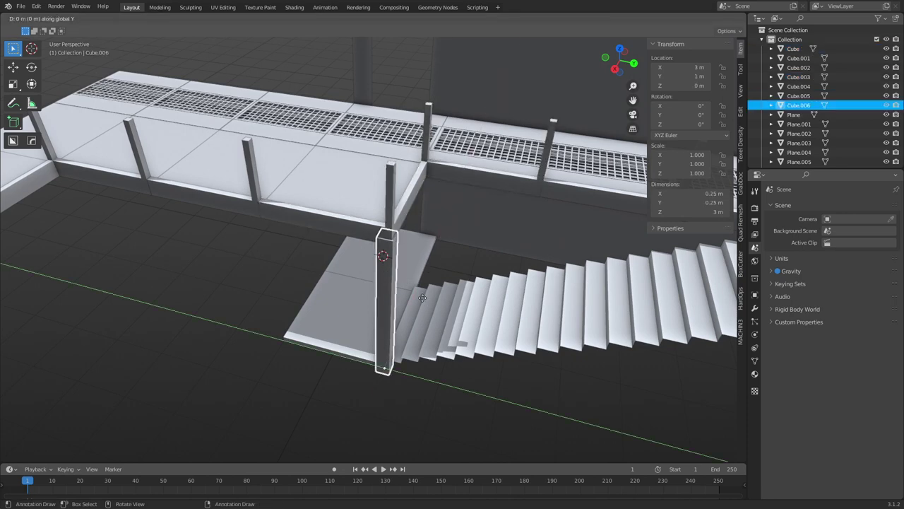
{"action": "left_click", "coordinate": [139, 241]}
{"action": "middle_click_drag", "start_coordinate": [249, 288], "coordinate": [325, 284], "text": "shift"}
{"action": "key", "text": "ctrl+Tab"}
{"action": "left_click", "coordinate": [259, 290]}
{"action": "left_click", "coordinate": [304, 304]}
Examine the walkway, railing sections, support columns and stairs from several angles.
{"action": "scroll", "coordinate": [337, 327], "scroll_direction": "down", "scroll_amount": 4}
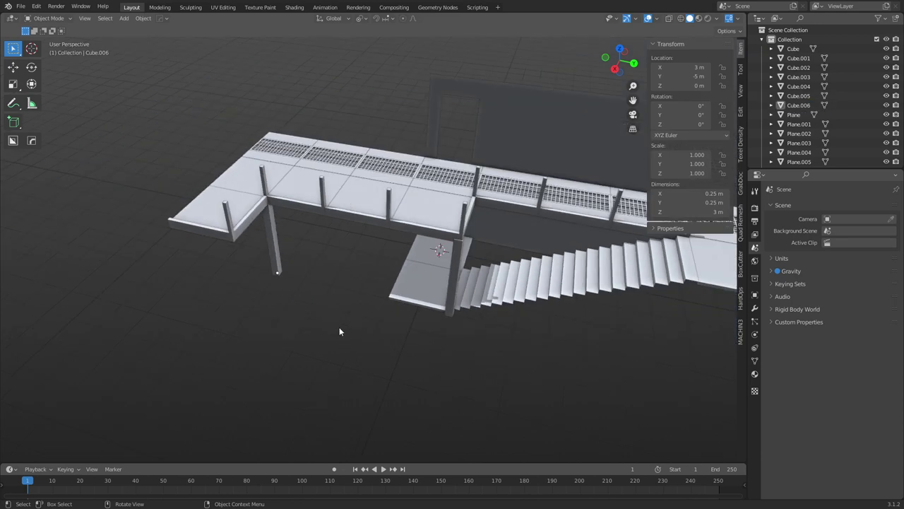
{"action": "middle_click_drag", "start_coordinate": [340, 330], "coordinate": [297, 227]}
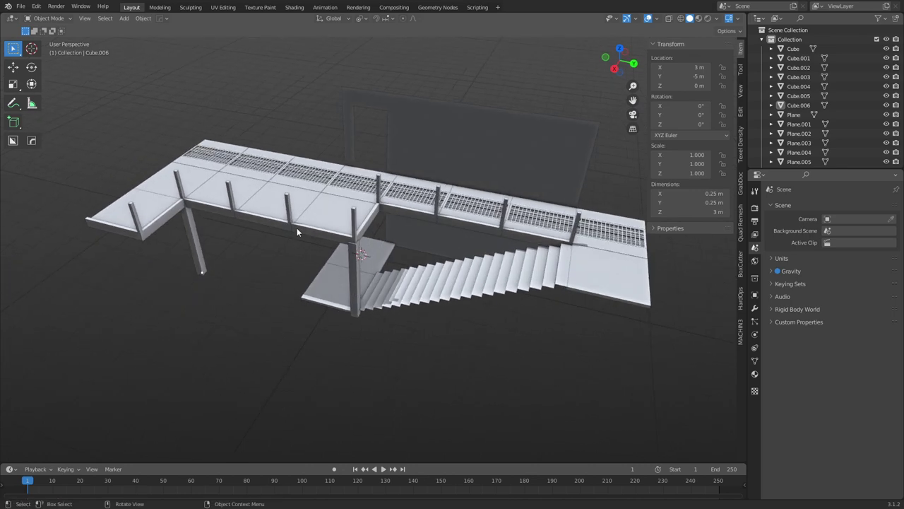
{"action": "left_click", "coordinate": [296, 227]}
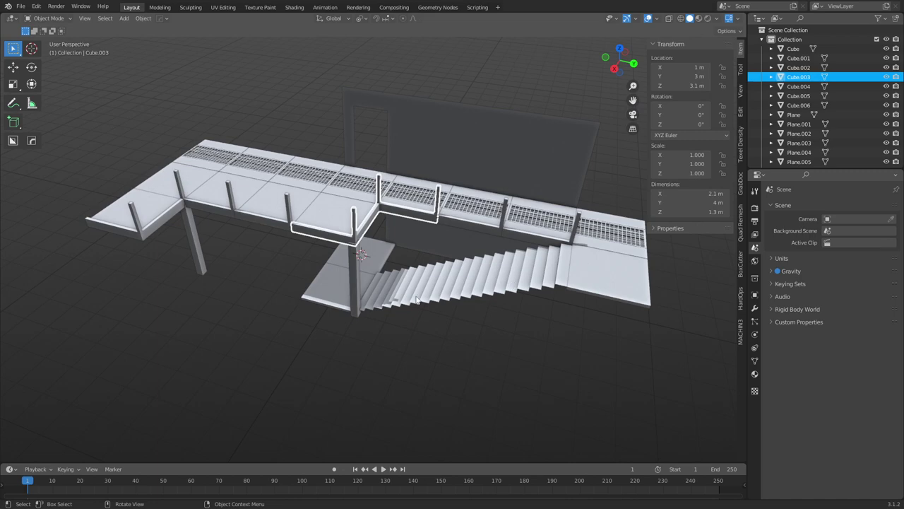
{"action": "middle_click_drag", "start_coordinate": [417, 301], "coordinate": [423, 305]}
{"action": "left_click", "coordinate": [421, 348]}
{"action": "middle_click_drag", "start_coordinate": [422, 347], "coordinate": [409, 368], "text": "alt"}
{"action": "scroll", "coordinate": [409, 369], "scroll_direction": "up", "scroll_amount": 5}
{"action": "middle_click_drag", "start_coordinate": [438, 316], "coordinate": [416, 309]}
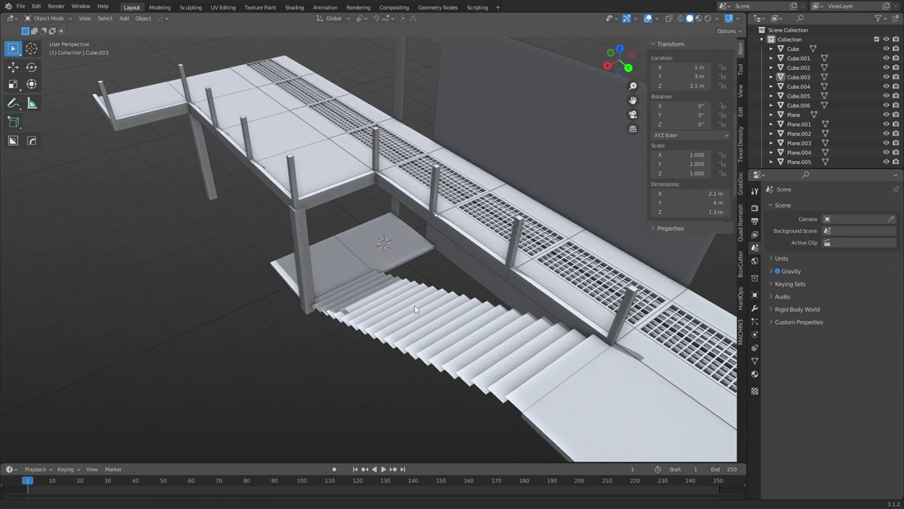
{"action": "scroll", "coordinate": [415, 309], "scroll_direction": "down", "scroll_amount": 3}
{"action": "middle_click_drag", "start_coordinate": [325, 365], "coordinate": [435, 288]}
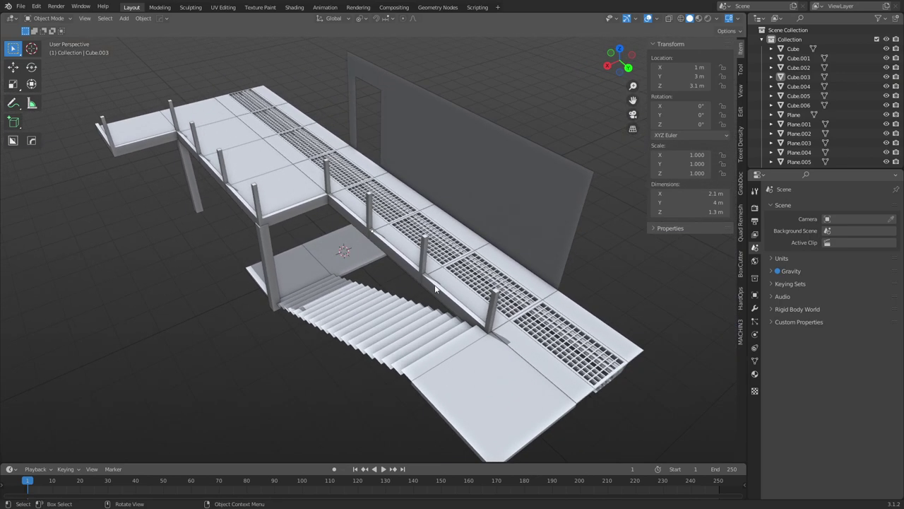
{"action": "left_click", "coordinate": [435, 288]}
{"action": "middle_click_drag", "start_coordinate": [350, 324], "coordinate": [257, 330]}
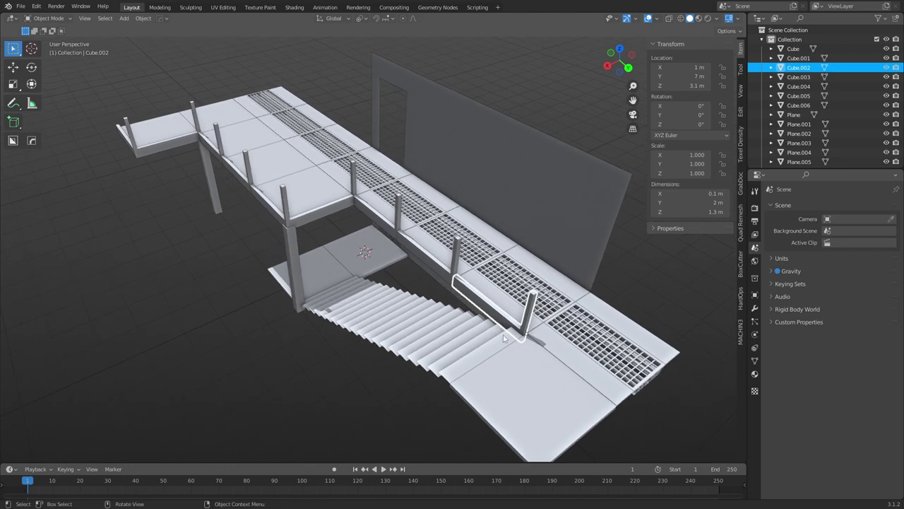
{"action": "middle_click_drag", "start_coordinate": [505, 338], "coordinate": [518, 335]}
{"action": "mouse_move", "coordinate": [395, 369]}
{"action": "middle_mouse_down"}
{"action": "mouse_move", "coordinate": [430, 358]}
{"action": "mouse_move", "coordinate": [401, 362]}
{"action": "middle_mouse_up"}
{"action": "left_click", "coordinate": [401, 361]}
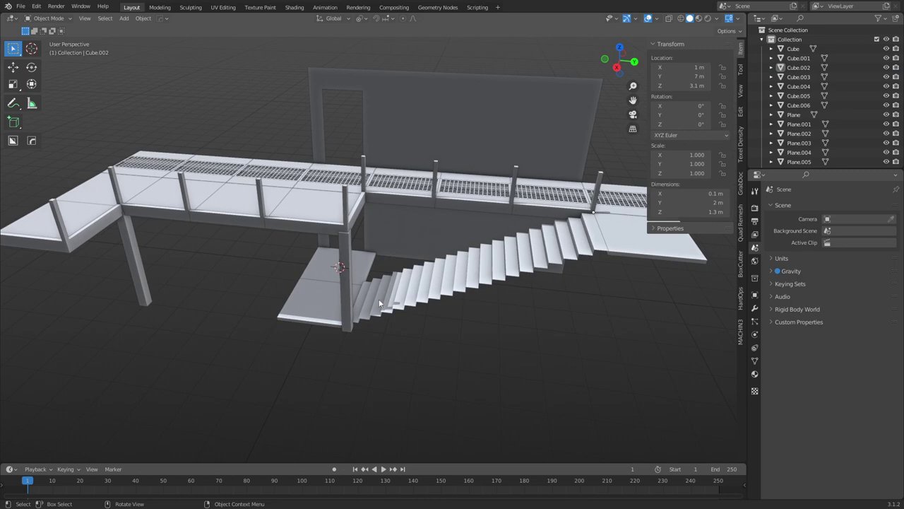
{"action": "middle_click_drag", "start_coordinate": [378, 299], "coordinate": [443, 327]}
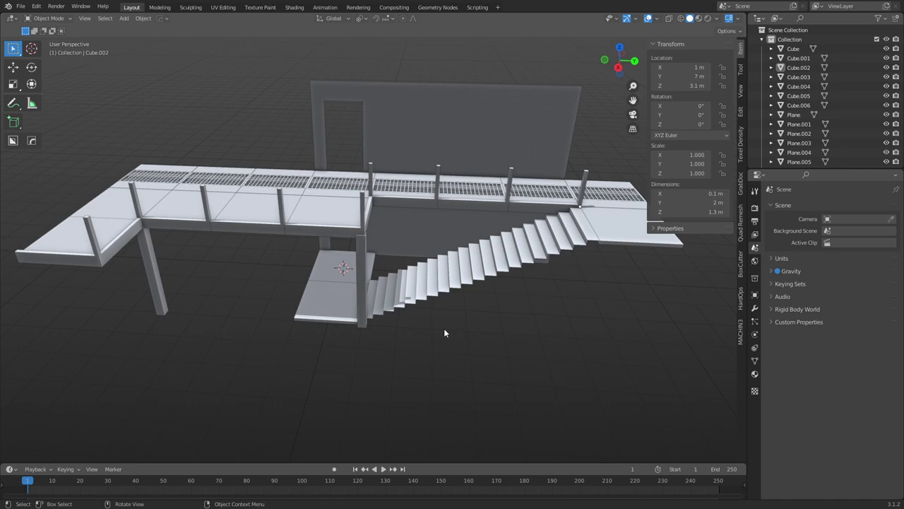
{"action": "middle_click_drag", "start_coordinate": [533, 362], "coordinate": [250, 95]}
{"action": "middle_click_drag", "start_coordinate": [338, 118], "coordinate": [448, 245]}
{"action": "middle_click_drag", "start_coordinate": [413, 368], "coordinate": [395, 345]}
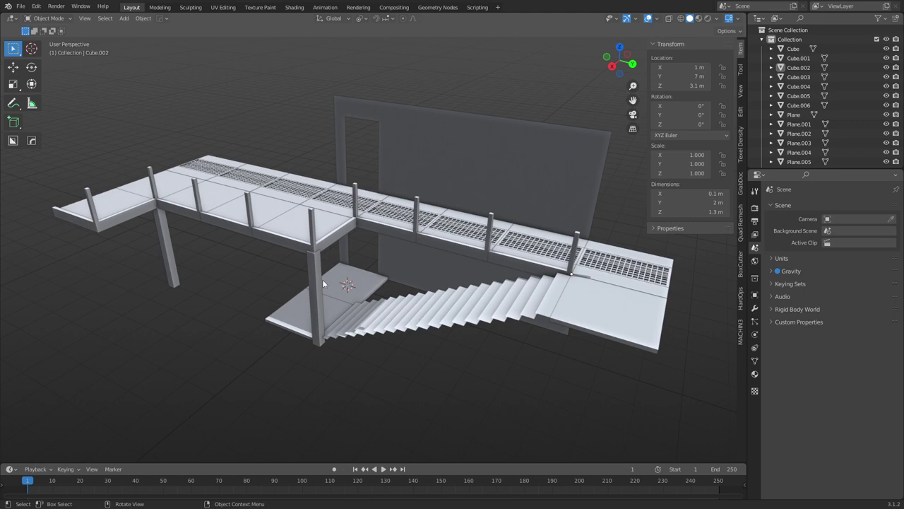
Go through the scene's object list, selecting individual cube and plane objects to see which modular piece each one is.
{"action": "scroll", "coordinate": [852, 104], "scroll_direction": "down", "scroll_amount": 5}
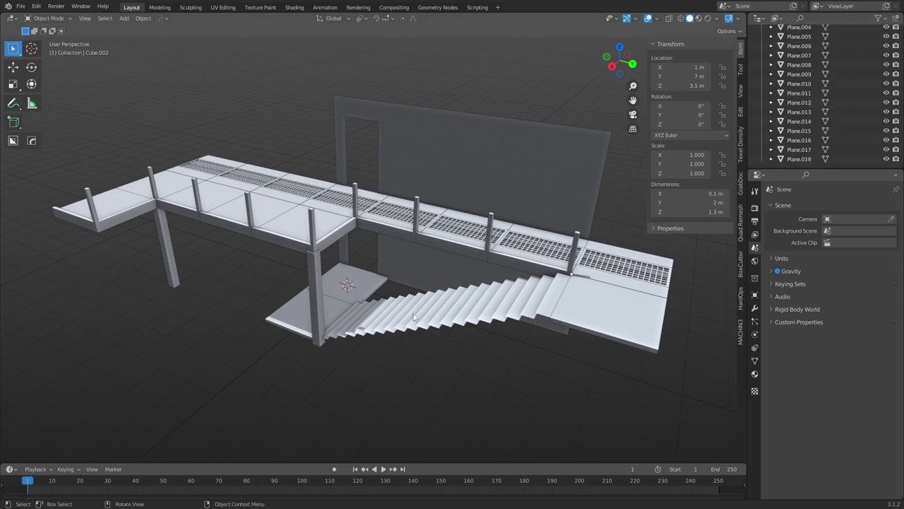
{"action": "scroll", "coordinate": [421, 393], "scroll_direction": "up", "scroll_amount": 2}
{"action": "left_click", "coordinate": [799, 83]}
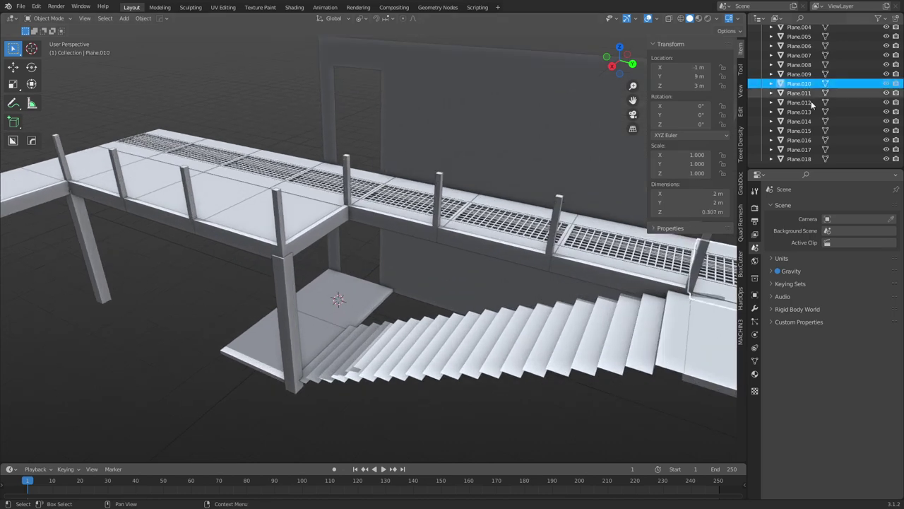
{"action": "scroll", "coordinate": [812, 111], "scroll_direction": "up", "scroll_amount": 5}
{"action": "left_click", "coordinate": [797, 49]}
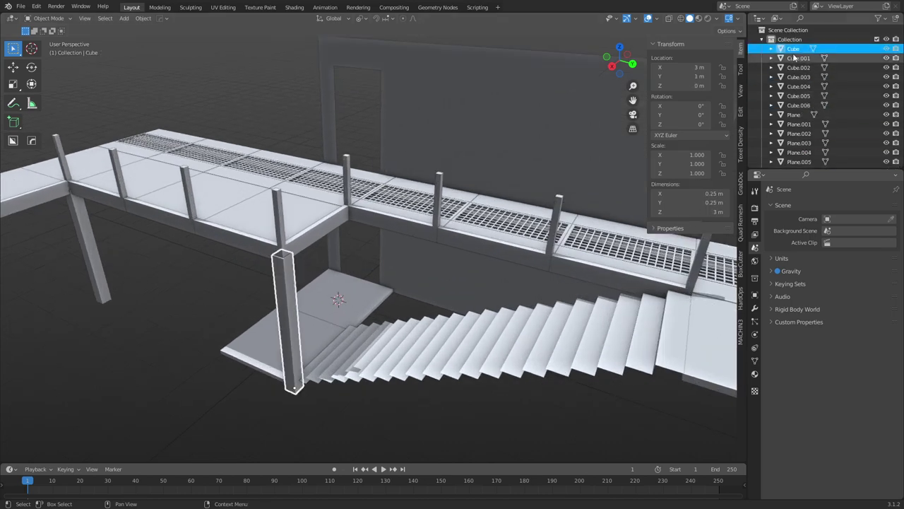
{"action": "left_click", "coordinate": [795, 86]}
{"action": "left_click", "coordinate": [795, 115]}
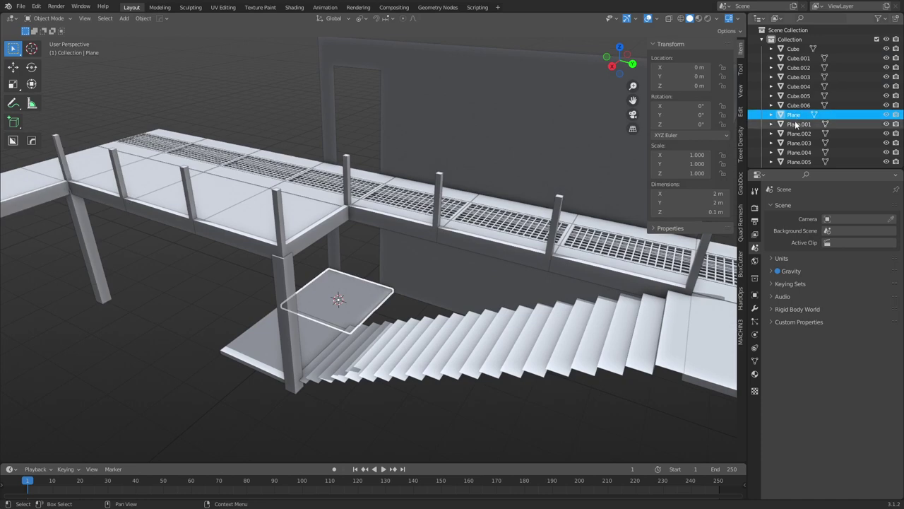
{"action": "left_click", "coordinate": [797, 123]}
{"action": "left_click", "coordinate": [796, 143]}
Select the plain floor tile at the stair opening's outer corner and frame it in the view.
{"action": "left_click", "coordinate": [135, 343]}
{"action": "middle_click_drag", "start_coordinate": [135, 343], "coordinate": [505, 284]}
{"action": "left_click", "coordinate": [345, 296]}
{"action": "left_click", "coordinate": [331, 239]}
{"action": "key", "text": "grave"}
{"action": "left_click", "coordinate": [367, 284]}
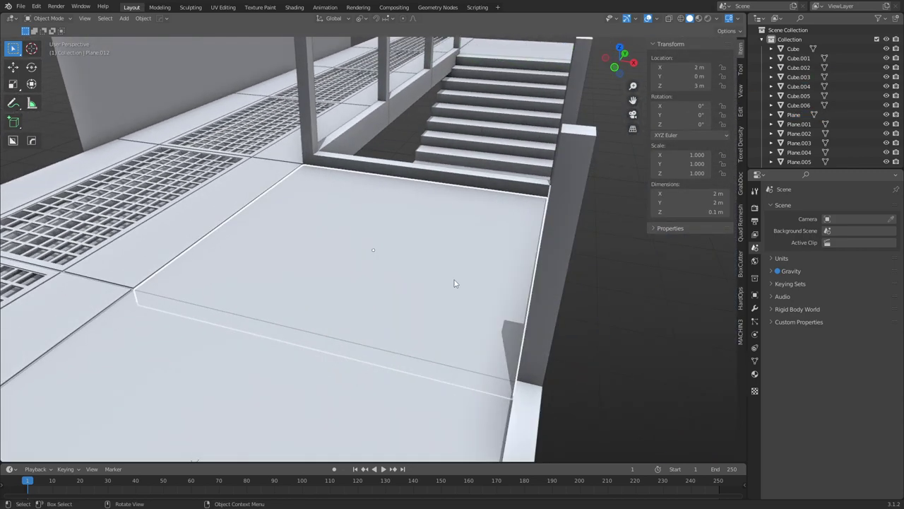
Edit the selected floor tile and divide it into quarters with two centred, perpendicular loop cuts.
{"action": "key", "text": "Tab"}
{"action": "left_click", "coordinate": [481, 286]}
{"action": "middle_click_drag", "start_coordinate": [426, 305], "coordinate": [373, 281]}
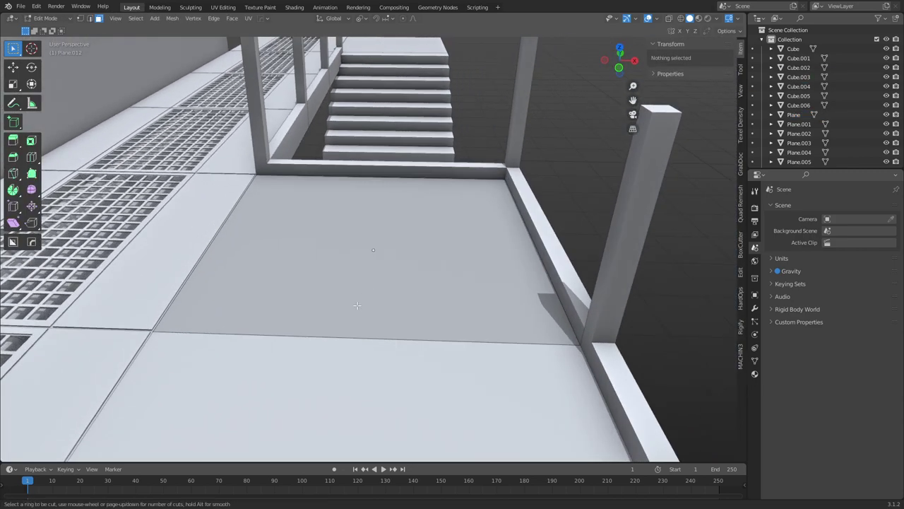
{"action": "left_click", "coordinate": [357, 305]}
{"action": "right_click", "coordinate": [363, 323]}
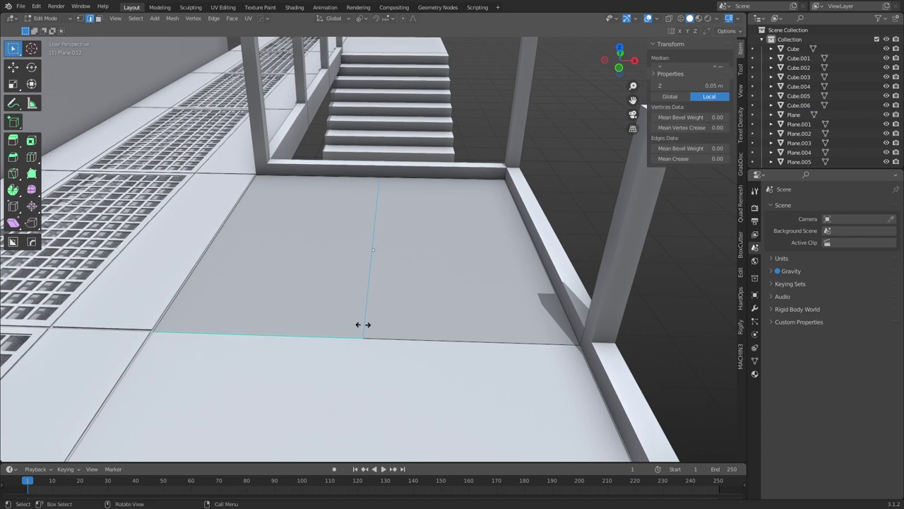
{"action": "left_click", "coordinate": [375, 260], "text": "alt+shift"}
{"action": "key", "text": "ctrl+b"}
{"action": "right_click", "coordinate": [469, 276]}
Inset the tile's four top quarter faces together by about 0.02 m to form a thin border.
{"action": "key", "text": "3"}
{"action": "left_click", "coordinate": [307, 266]}
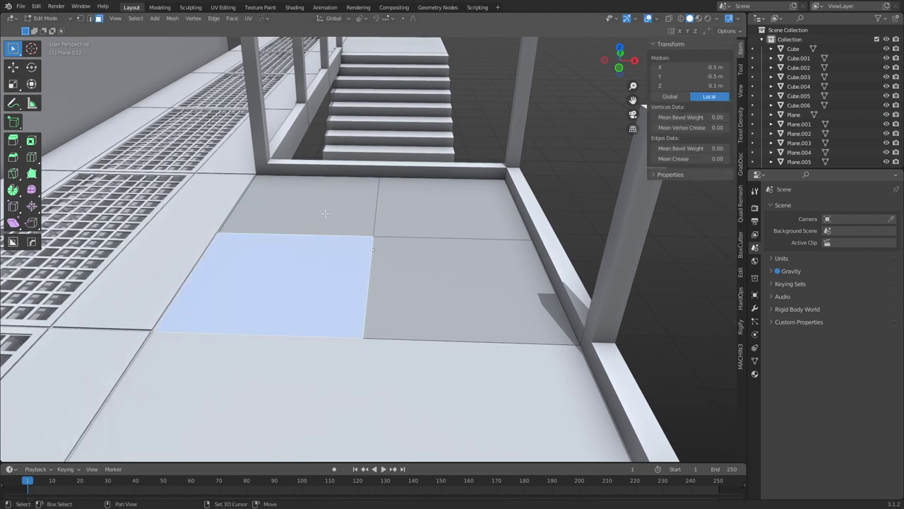
{"action": "left_click", "coordinate": [325, 214], "text": "shift"}
{"action": "left_click", "coordinate": [424, 278], "text": "shift"}
{"action": "left_click", "coordinate": [445, 208], "text": "shift"}
{"action": "key", "text": "i"}
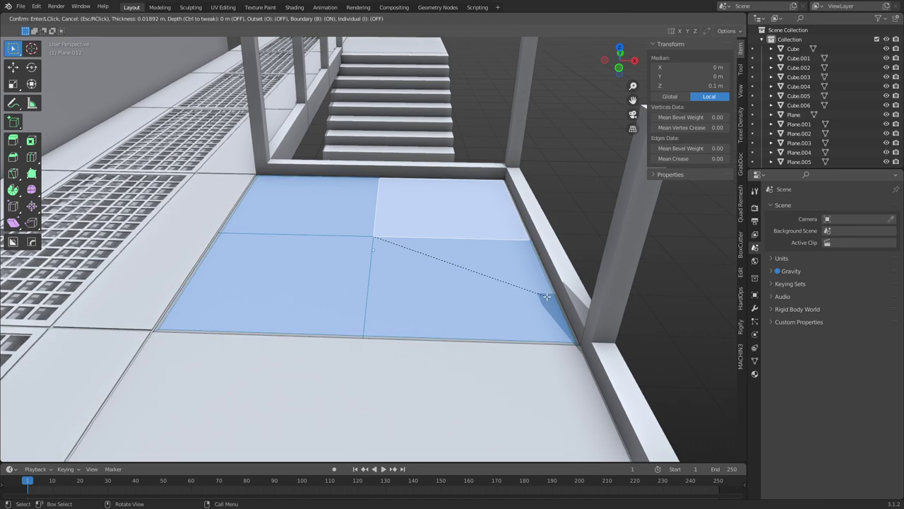
{"action": "left_click", "coordinate": [548, 298]}
Bevel the tile's two central edge loops slightly to turn them into a narrow cross of strips.
{"action": "key", "text": "2"}
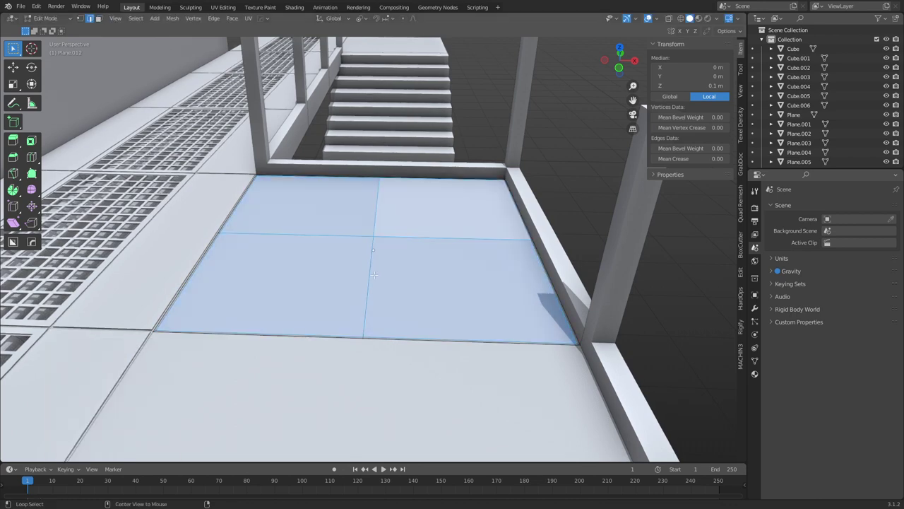
{"action": "left_click", "coordinate": [370, 274], "text": "alt"}
{"action": "left_click", "coordinate": [396, 240], "text": "alt+shift"}
{"action": "key", "text": "ctrl+b"}
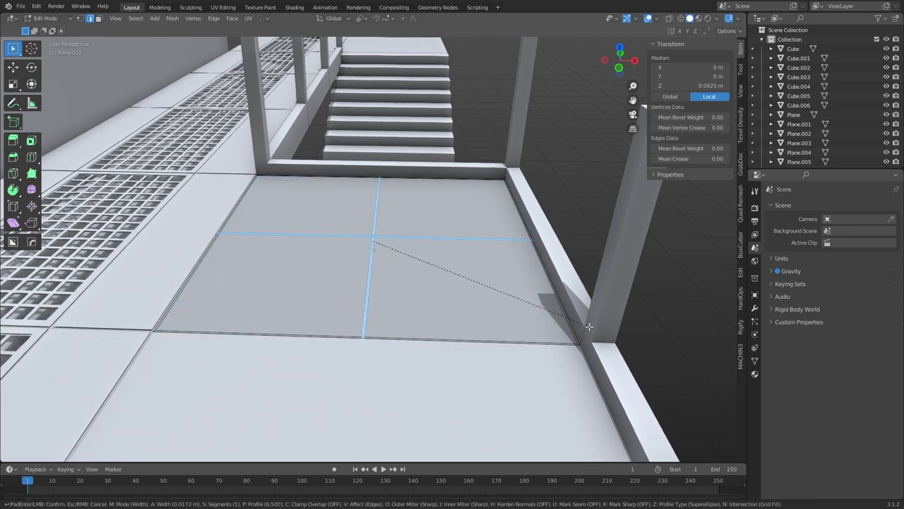
{"action": "left_click", "coordinate": [518, 329]}
Select one quarter panel of the tile and extend the selection to all coplanar top faces.
{"action": "key", "text": "3"}
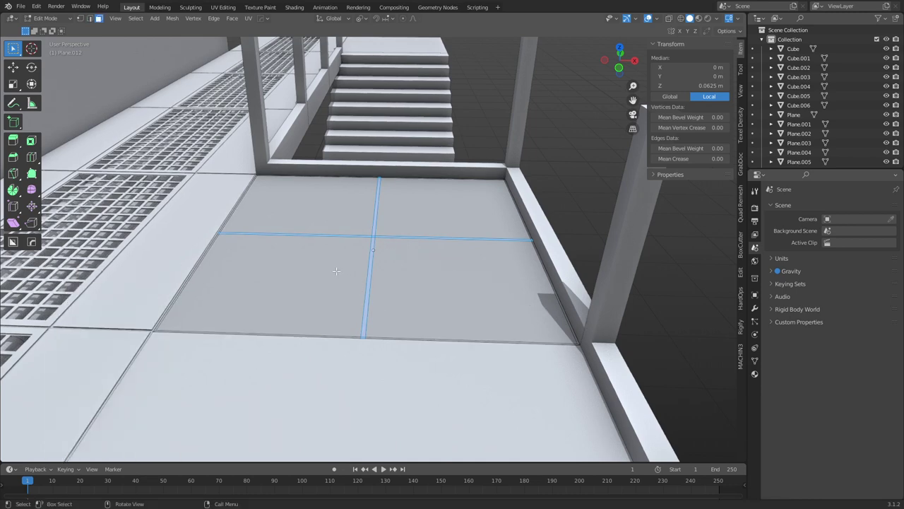
{"action": "left_click", "coordinate": [357, 291]}
{"action": "left_click", "coordinate": [318, 212], "text": "shift"}
{"action": "left_click", "coordinate": [424, 221], "text": "shift"}
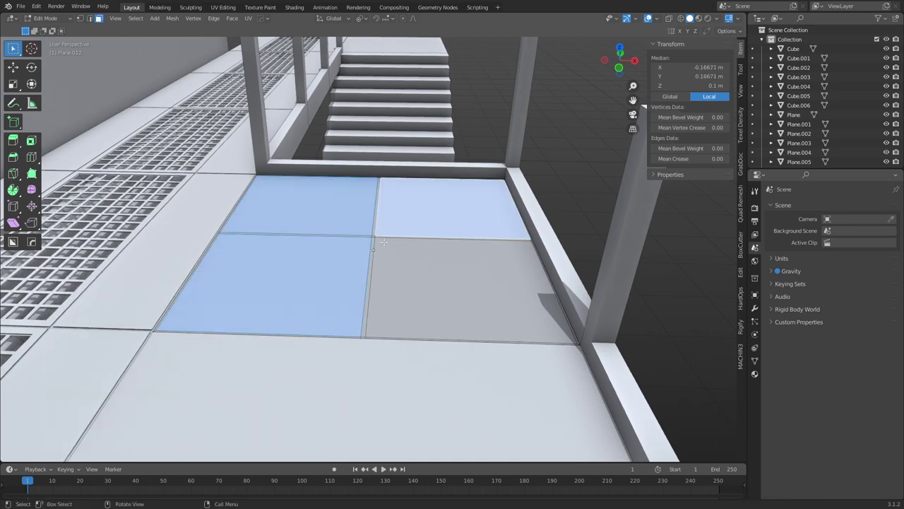
{"action": "left_click", "coordinate": [405, 266], "text": "shift"}
{"action": "left_click", "coordinate": [308, 242]}
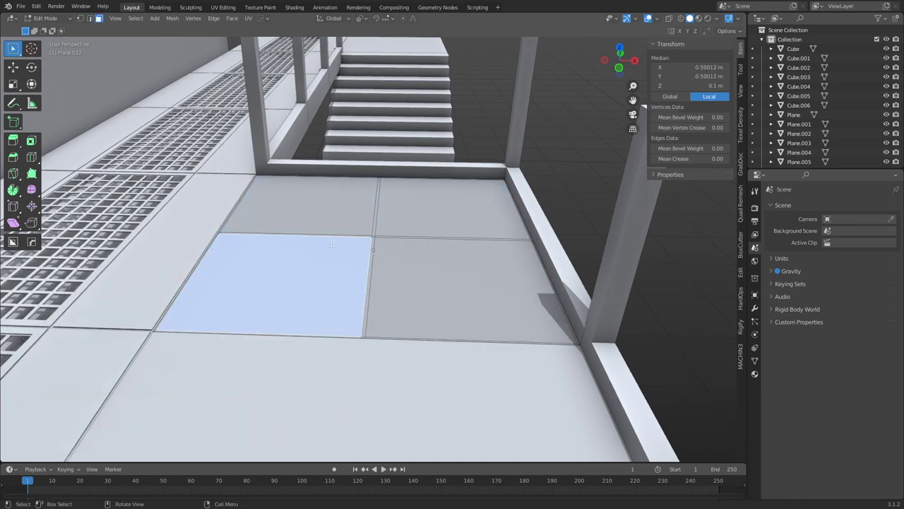
{"action": "key", "text": "shift+g"}
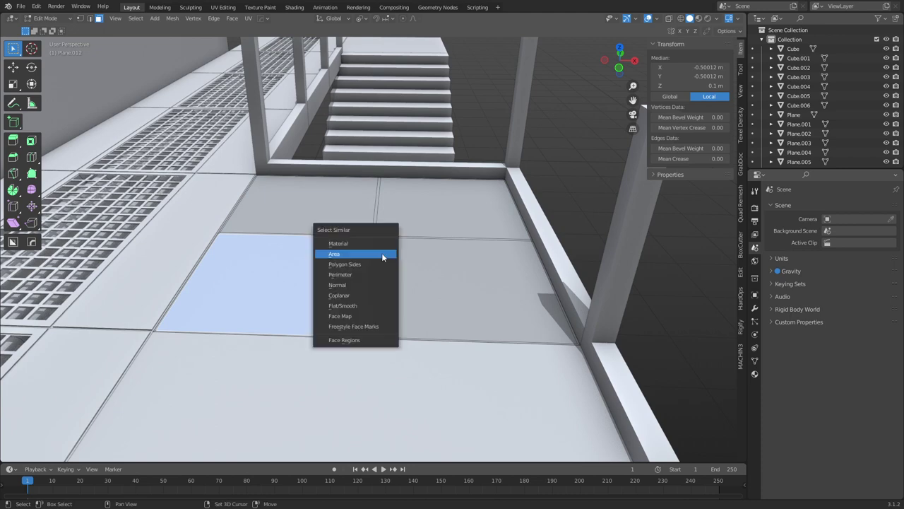
{"action": "left_click", "coordinate": [367, 294]}
Reduce the selection to the narrow border and cross strips by deselecting the four quarter panels.
{"action": "key", "text": "alt+z"}
{"action": "middle_click_drag", "start_coordinate": [371, 340], "coordinate": [390, 330]}
{"action": "middle_click_drag", "start_coordinate": [370, 286], "coordinate": [376, 260], "text": "alt"}
{"action": "key", "text": "alt+z"}
{"action": "scroll", "coordinate": [440, 309], "scroll_direction": "up", "scroll_amount": 2}
{"action": "scroll", "coordinate": [375, 260], "scroll_direction": "up", "scroll_amount": 3}
{"action": "left_click", "coordinate": [374, 235], "text": "alt+shift"}
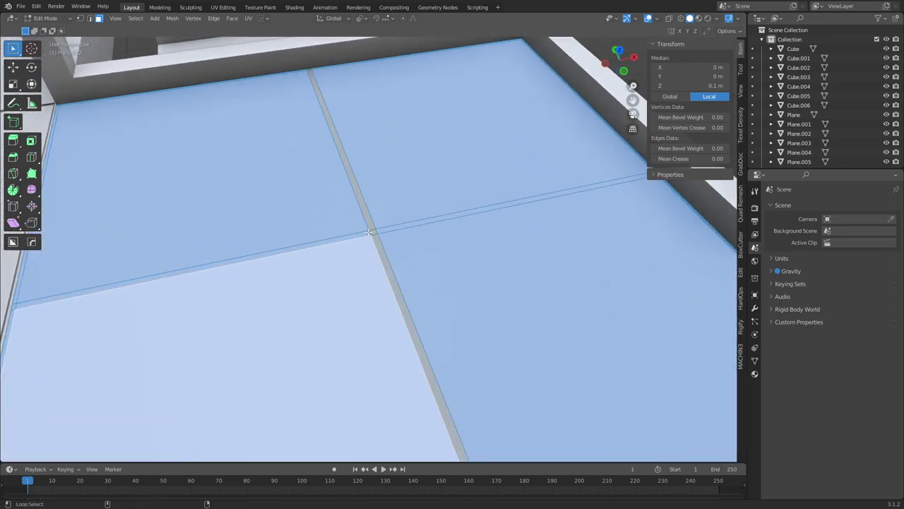
{"action": "scroll", "coordinate": [373, 251], "scroll_direction": "down", "scroll_amount": 2}
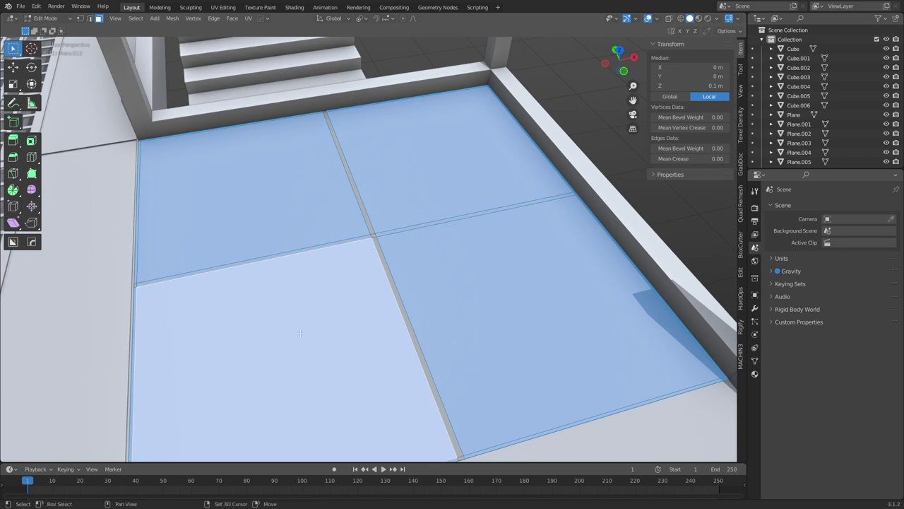
{"action": "left_click", "coordinate": [345, 323], "text": "shift"}
{"action": "left_click", "coordinate": [285, 220], "text": "shift"}
{"action": "left_click", "coordinate": [417, 175], "text": "shift"}
{"action": "left_click", "coordinate": [476, 362], "text": "shift"}
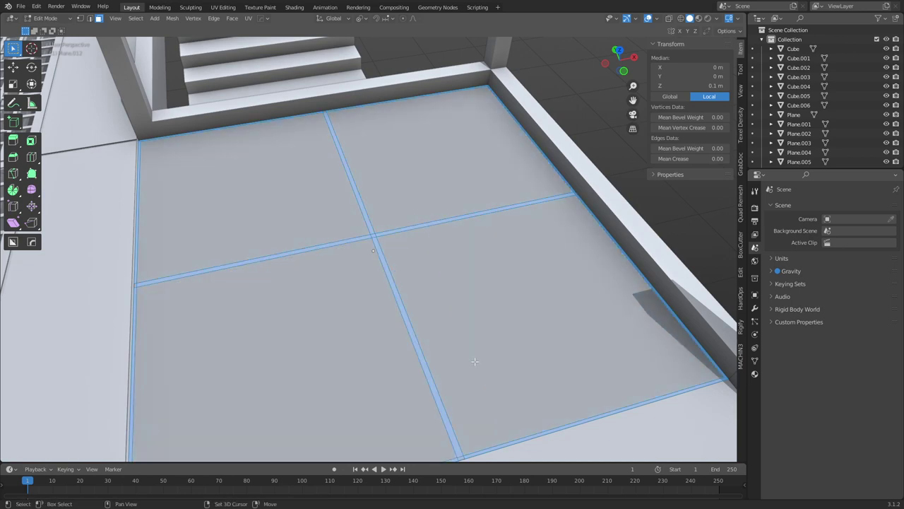
Sink the selected strips into grooves with an inset of 0 m thickness and about -0.0055 m depth.
{"action": "middle_click_drag", "start_coordinate": [475, 361], "coordinate": [598, 281]}
{"action": "key", "text": "g"}
{"action": "key", "text": "z"}
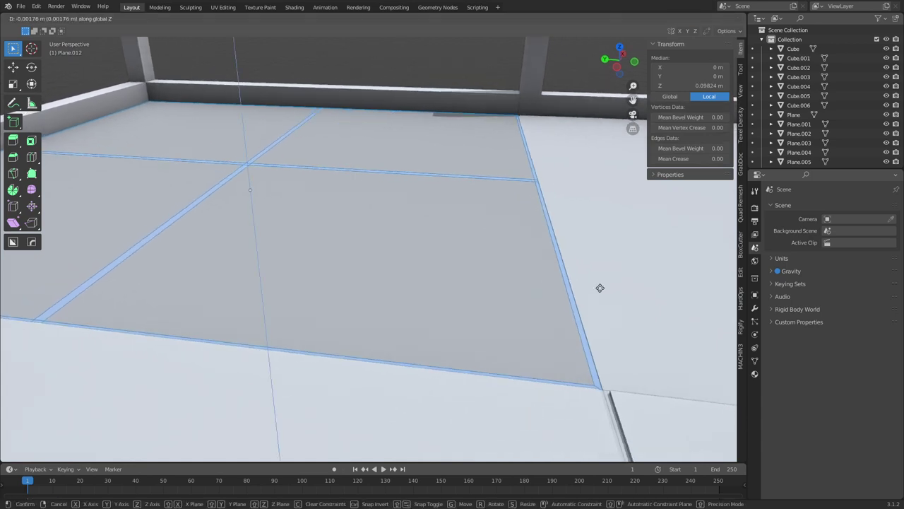
{"action": "key", "text": "Escape"}
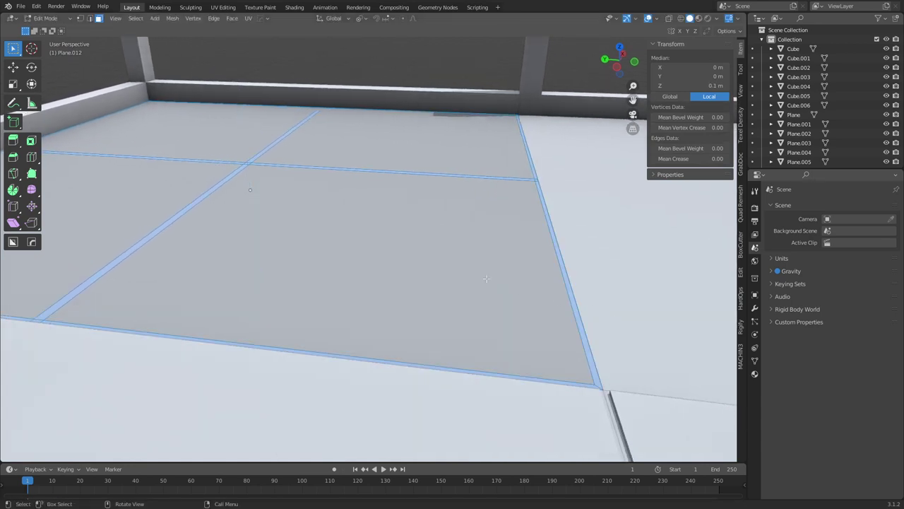
{"action": "key", "text": "i"}
{"action": "key", "text": "ctrl"}
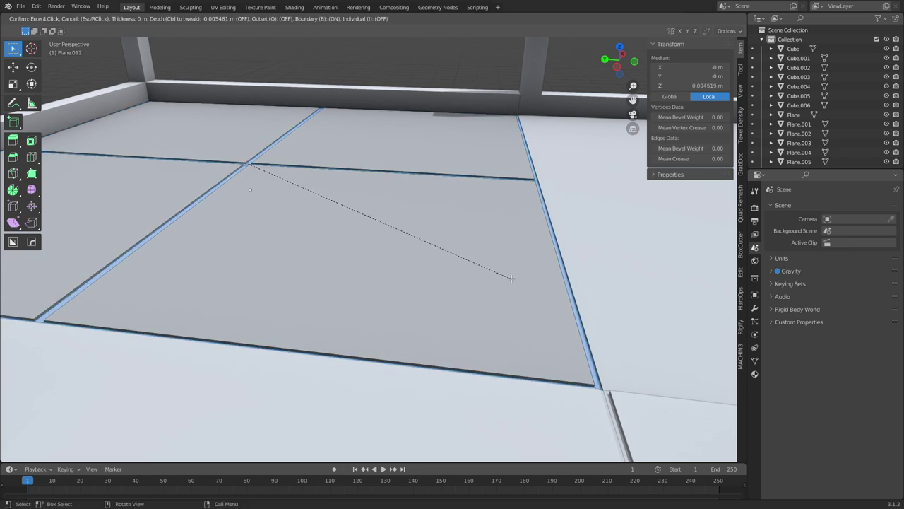
{"action": "left_click", "coordinate": [510, 278]}
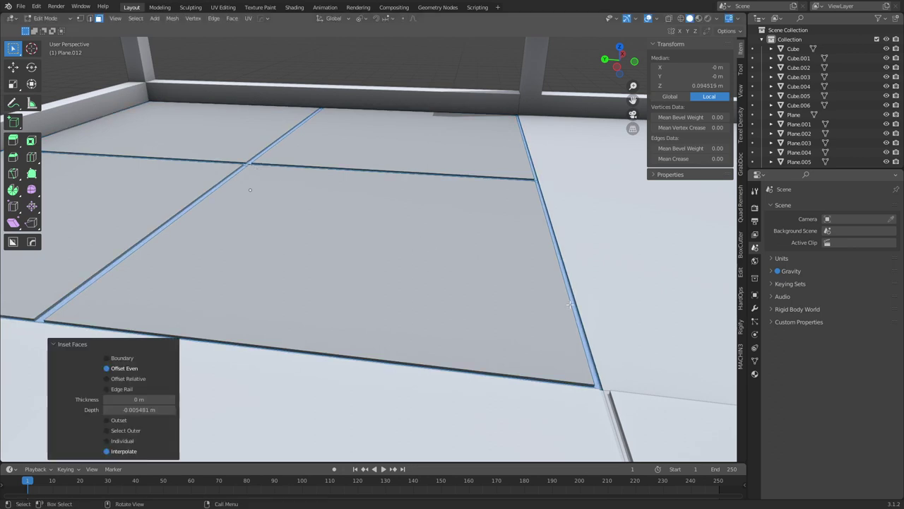
Return to Object Mode and delete the plain floor tile adjoining the grooved one.
{"action": "key", "text": "Tab"}
{"action": "middle_click_drag", "start_coordinate": [414, 63], "coordinate": [505, 185]}
{"action": "left_click", "coordinate": [408, 138]}
{"action": "scroll", "coordinate": [386, 272], "scroll_direction": "up", "scroll_amount": 4}
{"action": "middle_click_drag", "start_coordinate": [405, 159], "coordinate": [423, 277], "text": "shift"}
{"action": "left_click", "coordinate": [370, 232]}
{"action": "scroll", "coordinate": [394, 240], "scroll_direction": "down", "scroll_amount": 6}
{"action": "key", "text": "x"}
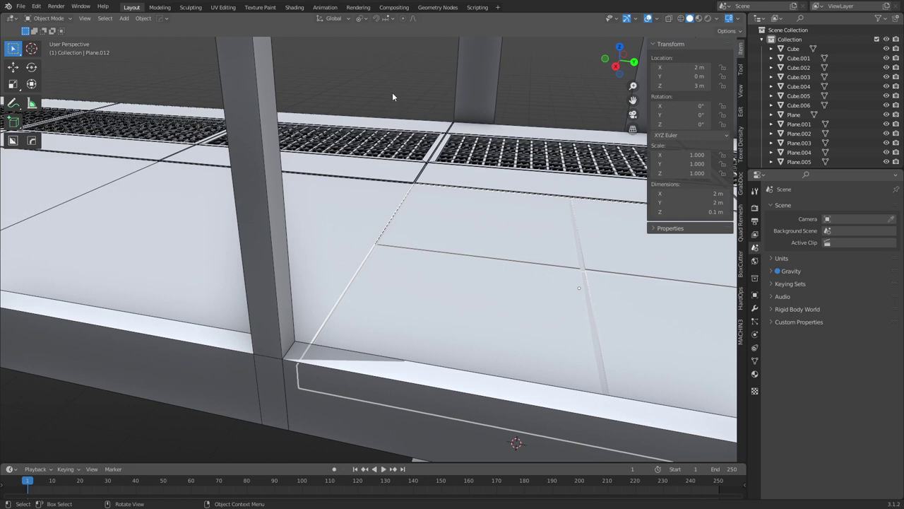
{"action": "left_click", "coordinate": [393, 94]}
{"action": "left_click", "coordinate": [343, 265]}
{"action": "key", "text": "x"}
{"action": "left_click", "coordinate": [345, 266]}
Duplicate the grooved tile -2 m along Y into the gap left by the deleted tile, and deselect it.
{"action": "left_click", "coordinate": [452, 288]}
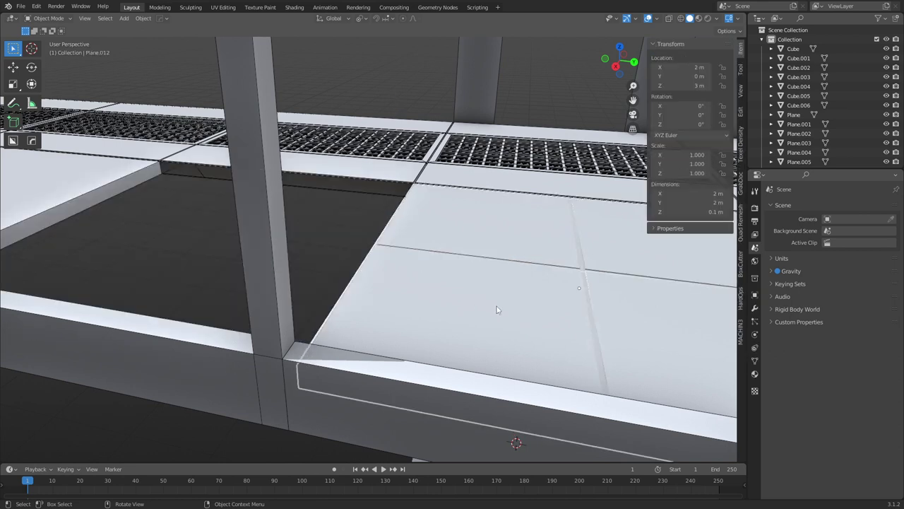
{"action": "key", "text": "shift+d"}
{"action": "key", "text": "x"}
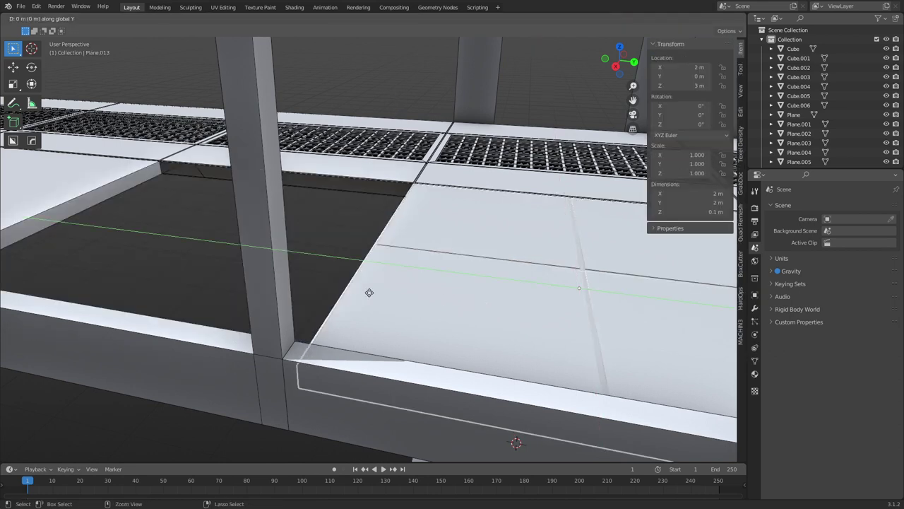
{"action": "left_click", "coordinate": [200, 231]}
{"action": "left_click", "coordinate": [390, 98]}
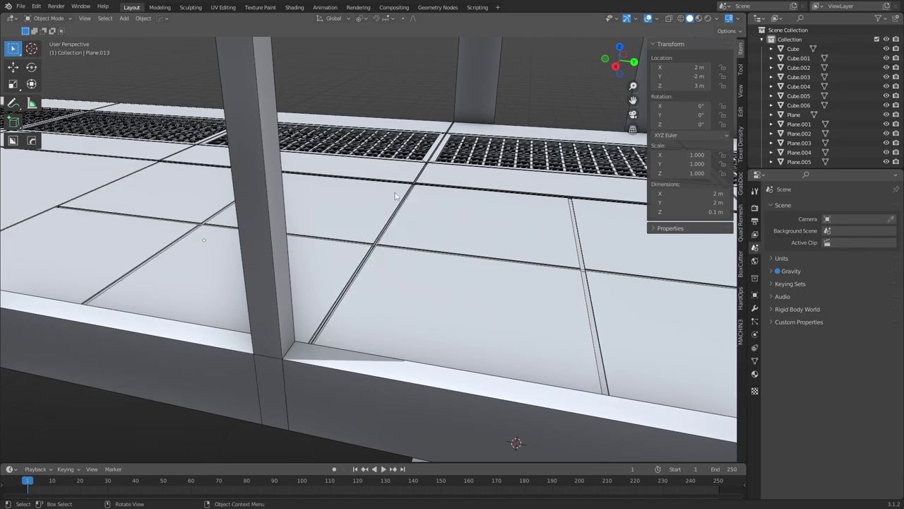
Try to move the grated tile's side edge along Z where its corner meets the grooved tiles.
{"action": "left_click", "coordinate": [390, 179]}
{"action": "key", "text": "grave"}
{"action": "left_click", "coordinate": [422, 204]}
{"action": "middle_click_drag", "start_coordinate": [404, 126], "coordinate": [340, 283]}
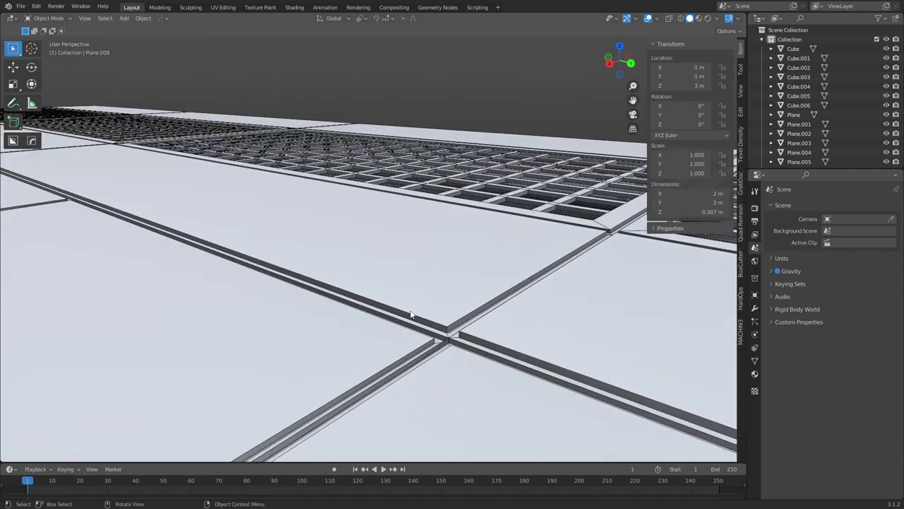
{"action": "left_click", "coordinate": [411, 314]}
{"action": "key", "text": "alt+z"}
{"action": "key", "text": "alt+z"}
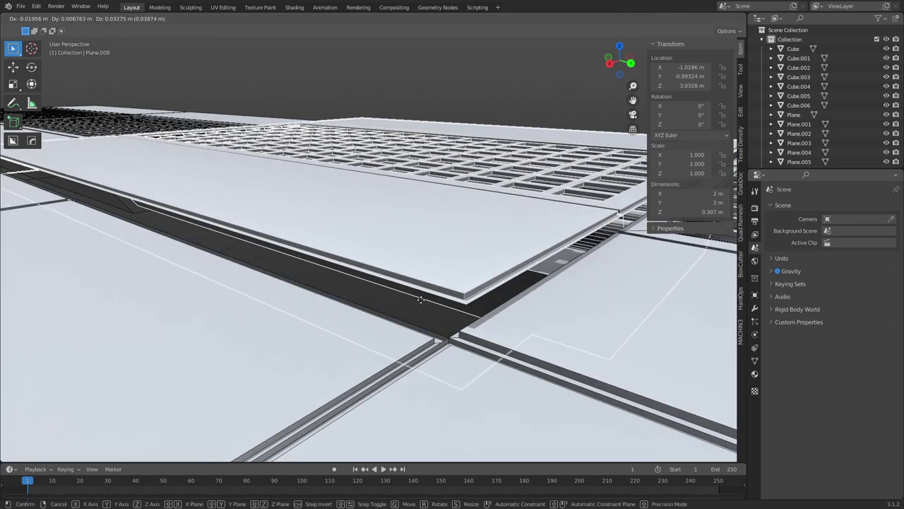
{"action": "key", "text": "ctrl+Tab"}
{"action": "left_click", "coordinate": [436, 332]}
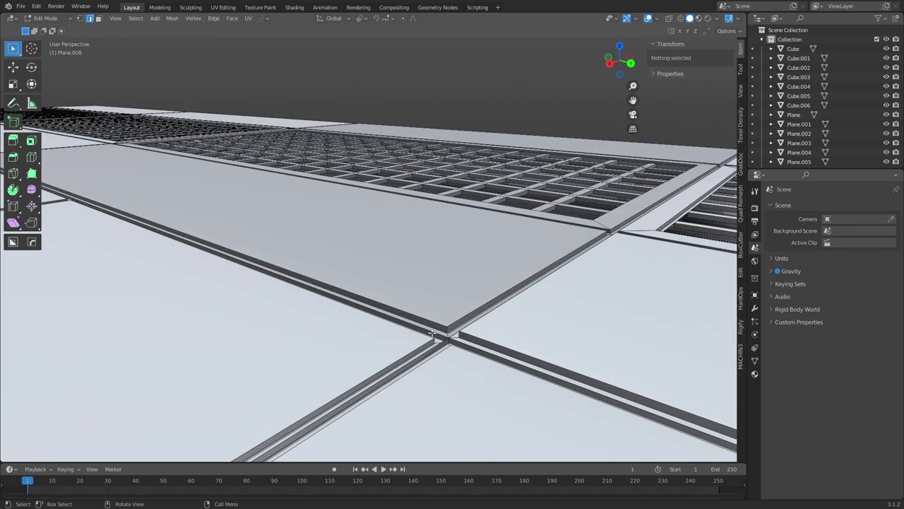
{"action": "left_click", "coordinate": [431, 333]}
{"action": "key", "text": "g"}
{"action": "key", "text": "z"}
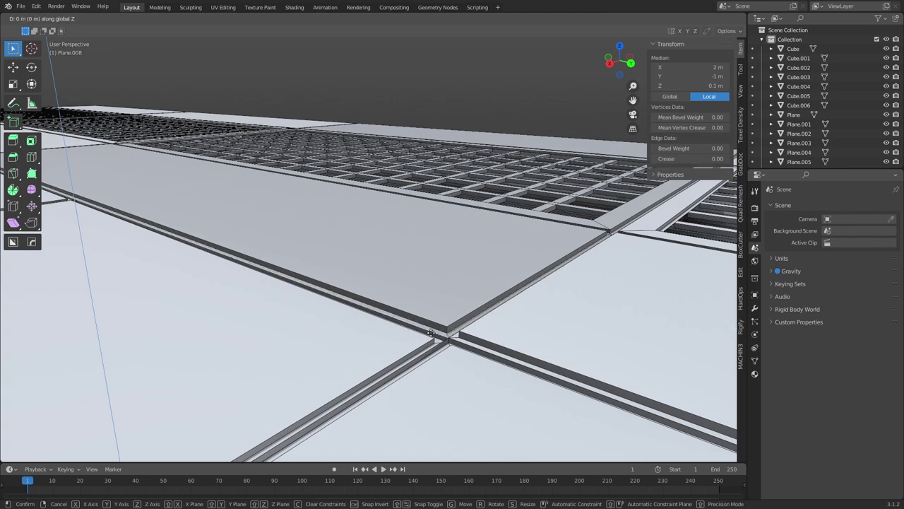
{"action": "right_click", "coordinate": [410, 417]}
Undo the edge edit, the grooved tile's duplication and the deletion of the adjoining plain tile.
{"action": "key", "text": "ctrl+z"}
{"action": "key", "text": "ctrl+z"}
{"action": "key", "text": "ctrl+z"}
{"action": "key", "text": "ctrl+z"}
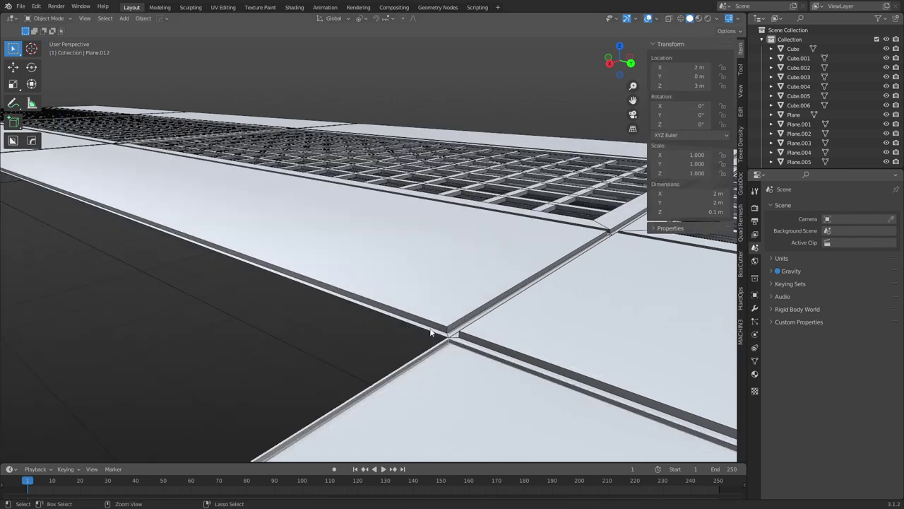
{"action": "key", "text": "Delete"}
{"action": "scroll", "coordinate": [431, 331], "scroll_direction": "down", "scroll_amount": 7}
{"action": "middle_click_drag", "start_coordinate": [432, 329], "coordinate": [524, 299]}
{"action": "scroll", "coordinate": [551, 320], "scroll_direction": "up", "scroll_amount": 3}
{"action": "key", "text": "ctrl+z"}
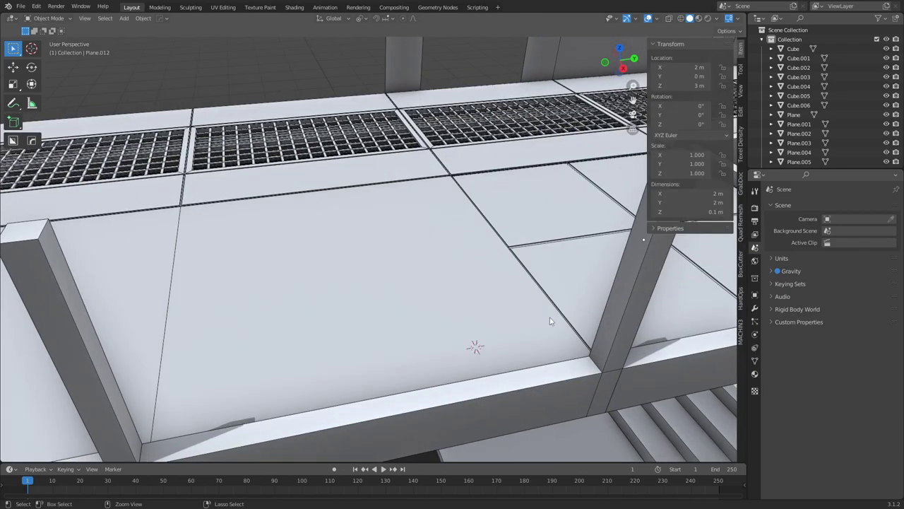
Delete the grooved floor tile beside the plain one.
{"action": "key", "text": "ctrl+Tab"}
{"action": "left_click", "coordinate": [474, 315]}
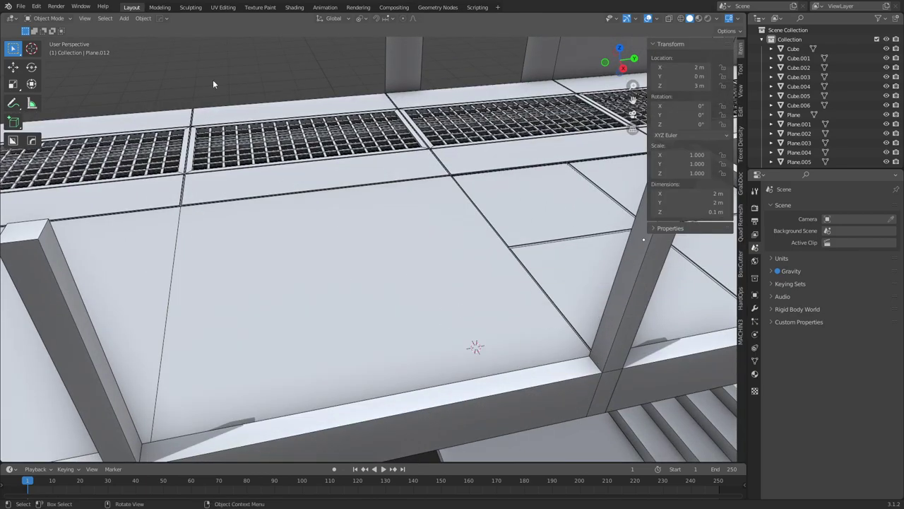
{"action": "key", "text": "shift+d"}
{"action": "left_click", "coordinate": [476, 270]}
{"action": "middle_click_drag", "start_coordinate": [531, 268], "coordinate": [519, 261]}
{"action": "left_click", "coordinate": [519, 260]}
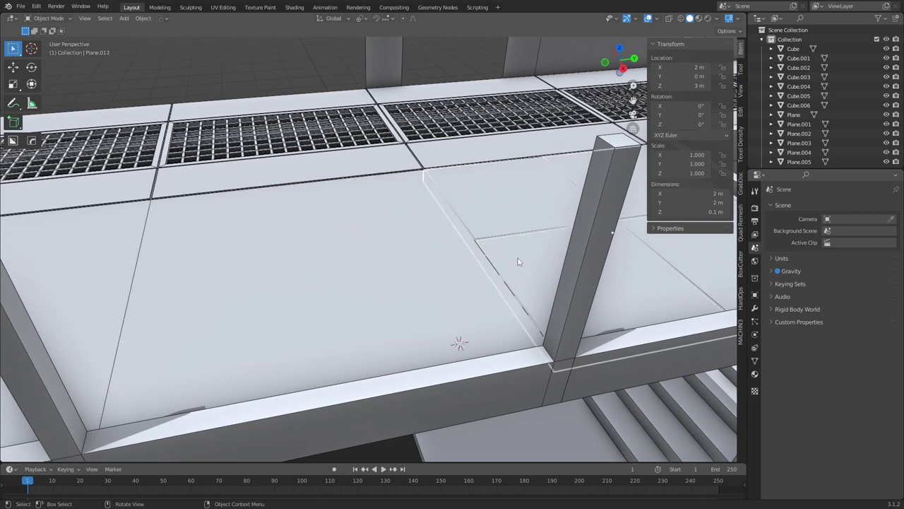
{"action": "key", "text": "x"}
{"action": "left_click", "coordinate": [518, 258]}
Duplicate the plain floor tile 2 m along Y to fill the gap left by the grooved tile.
{"action": "left_click", "coordinate": [414, 264]}
{"action": "key", "text": "g"}
{"action": "key", "text": "x"}
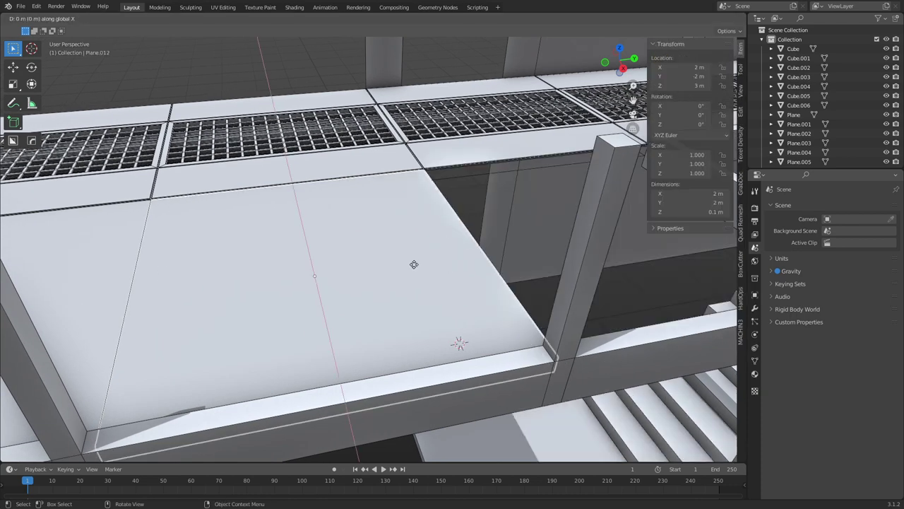
{"action": "left_click", "coordinate": [647, 246]}
Edit the original plain tile next to the new duplicate and quarter it with two centred, perpendicular loop cuts.
{"action": "left_click", "coordinate": [390, 289]}
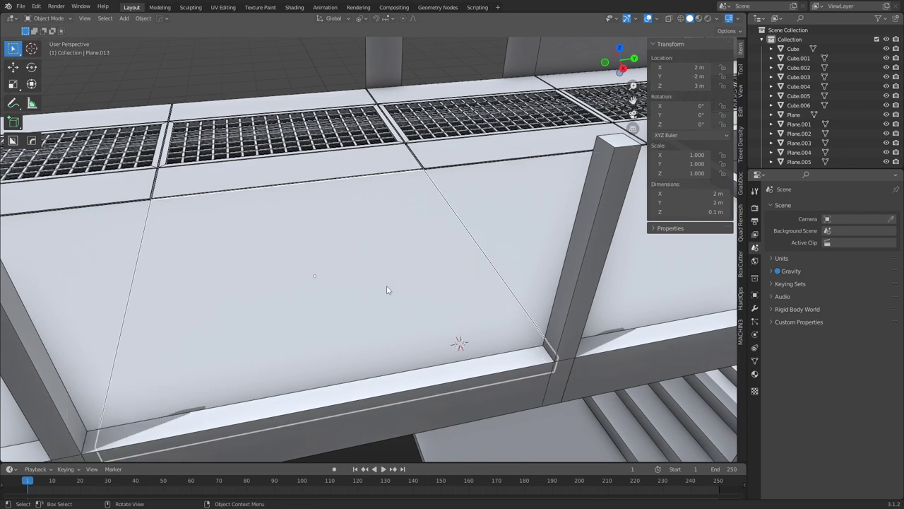
{"action": "key", "text": "Tab"}
{"action": "left_click", "coordinate": [345, 382]}
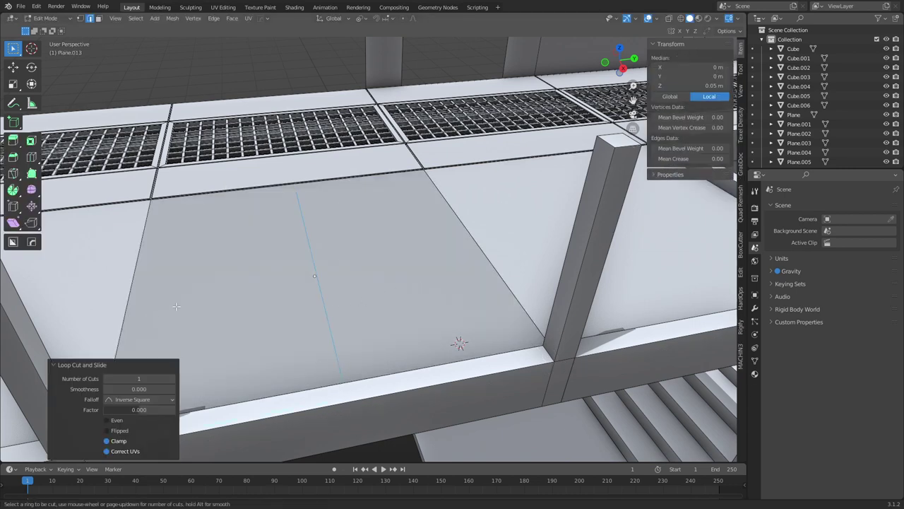
{"action": "left_click", "coordinate": [133, 310]}
{"action": "left_click", "coordinate": [328, 301], "text": "alt+shift"}
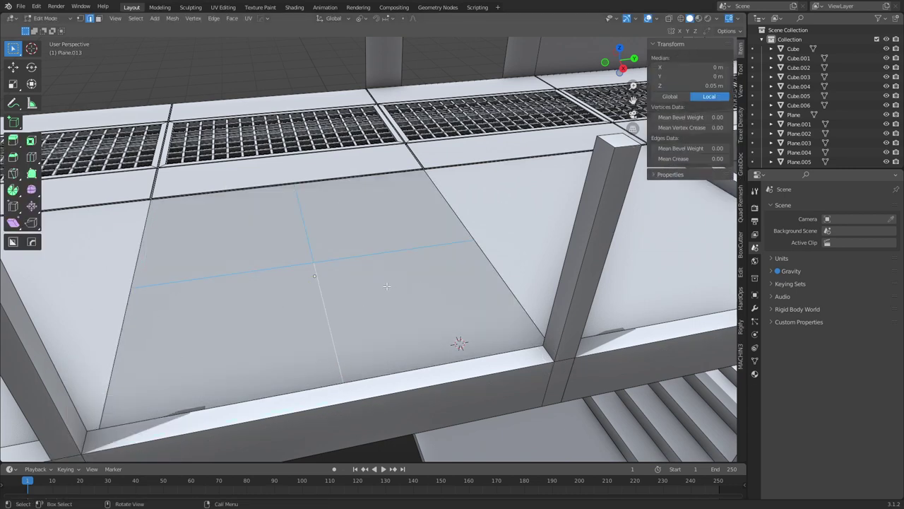
Inset the four quarter faces of the plain tile's top together by about 0.021 m.
{"action": "key", "text": "alt+a"}
{"action": "left_click", "coordinate": [266, 298]}
{"action": "key", "text": "3"}
{"action": "left_click", "coordinate": [266, 303]}
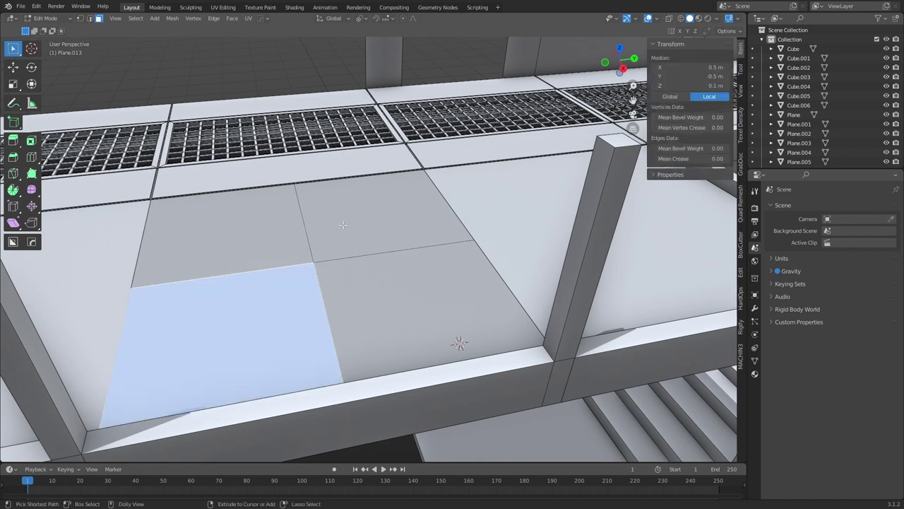
{"action": "left_click", "coordinate": [381, 230], "text": "ctrl+shift"}
{"action": "key", "text": "i"}
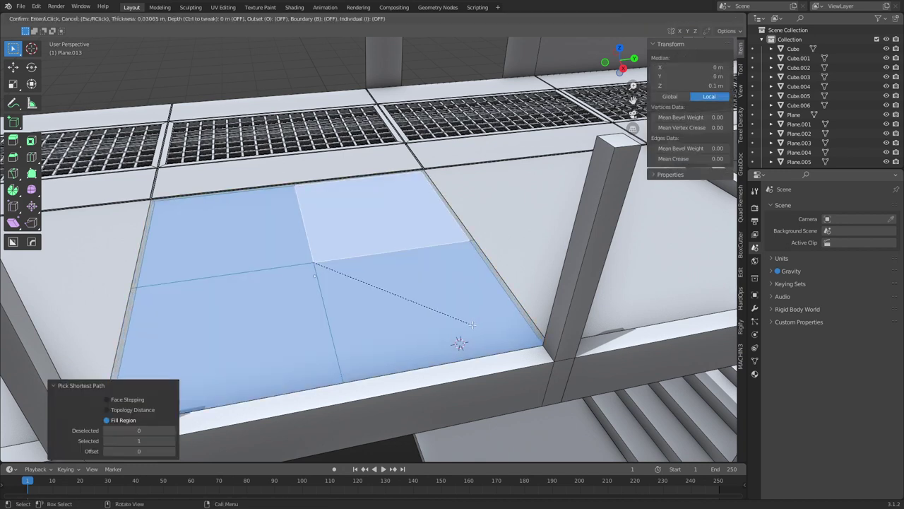
{"action": "left_click", "coordinate": [469, 324]}
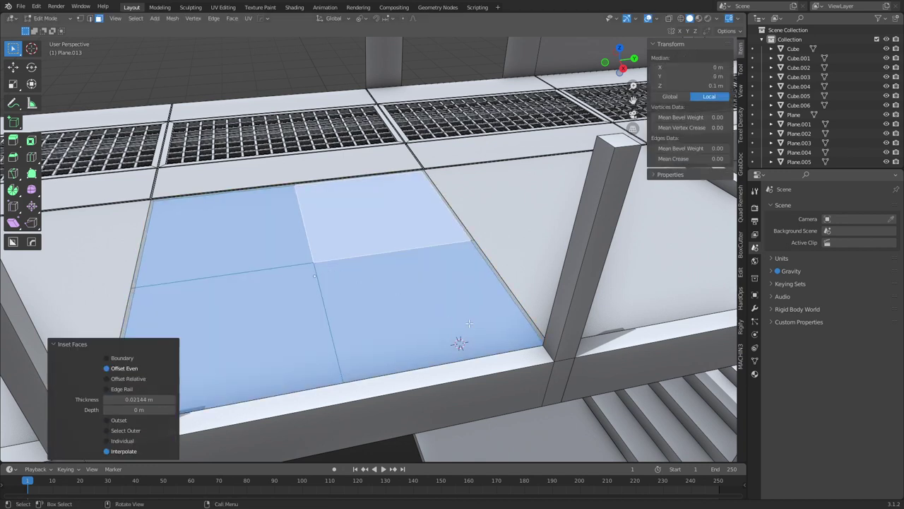
Bevel the two perpendicular centre edge loops of the tile into a narrow cross-shaped strip.
{"action": "key", "text": "2"}
{"action": "left_click", "coordinate": [279, 268], "text": "alt"}
{"action": "left_click", "coordinate": [306, 233], "text": "alt+shift"}
{"action": "key", "text": "ctrl+b"}
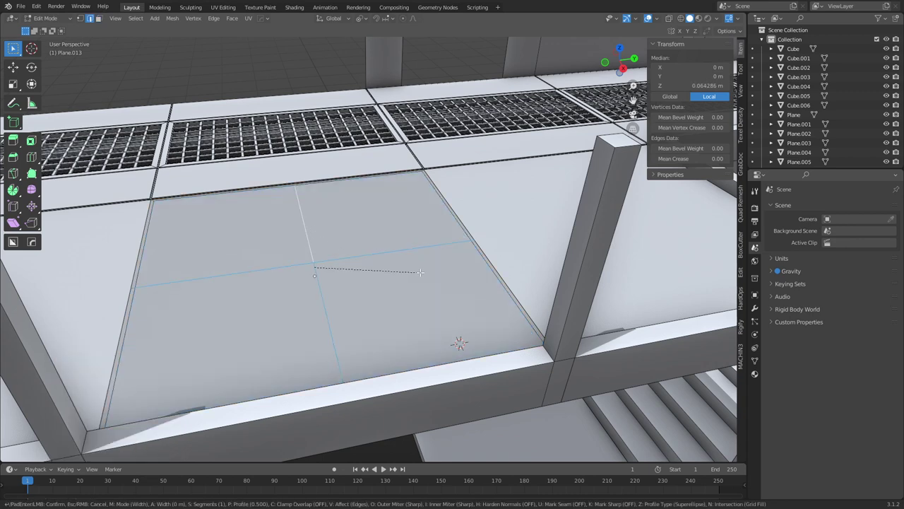
{"action": "left_click", "coordinate": [425, 273]}
Inset the tile's four quarter faces about 0.016 m with a depth of about 0.004 m, and leave mesh editing.
{"action": "key", "text": "3"}
{"action": "left_click", "coordinate": [243, 318]}
{"action": "left_click", "coordinate": [248, 237], "text": "shift"}
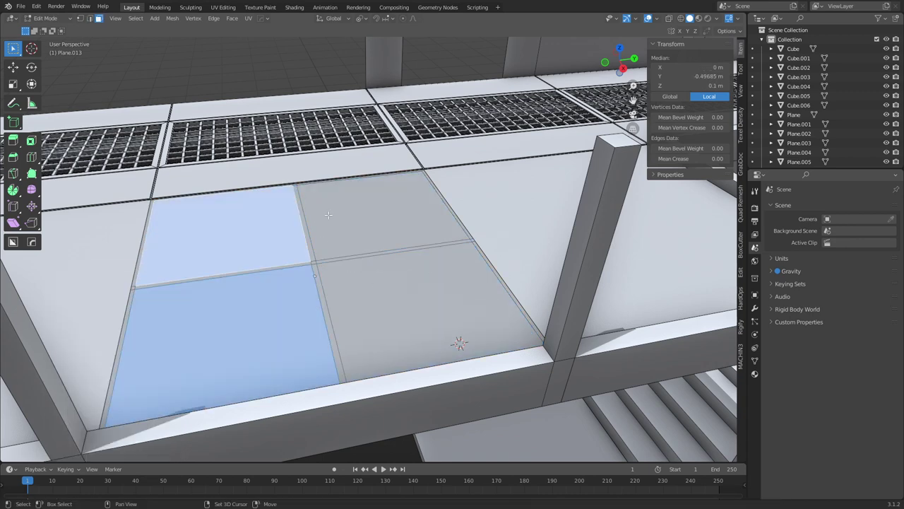
{"action": "left_click", "coordinate": [360, 220], "text": "shift"}
{"action": "left_click", "coordinate": [426, 292], "text": "shift"}
{"action": "key", "text": "e"}
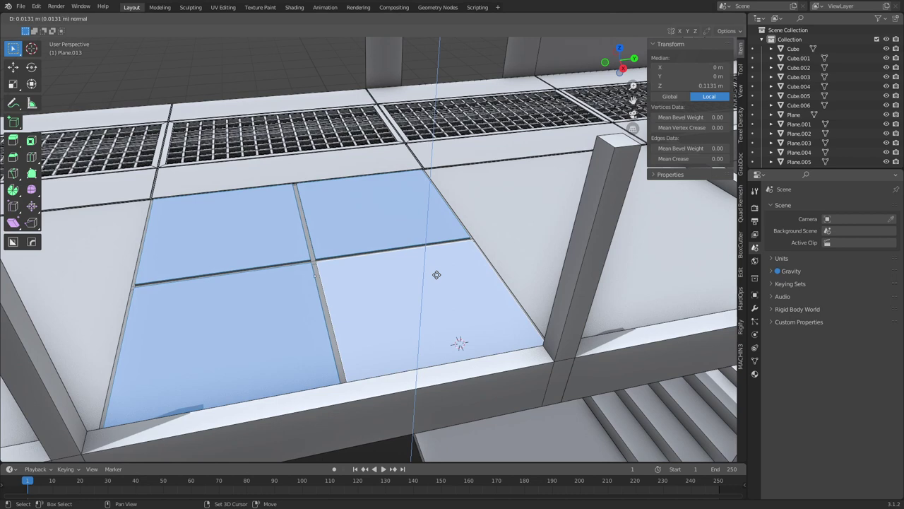
{"action": "right_click", "coordinate": [437, 275]}
{"action": "key", "text": "i"}
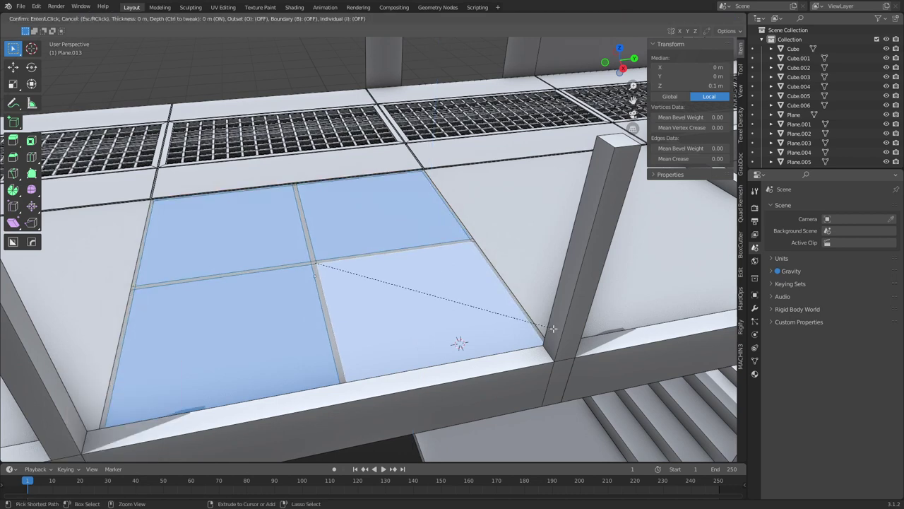
{"action": "key", "text": "ctrl"}
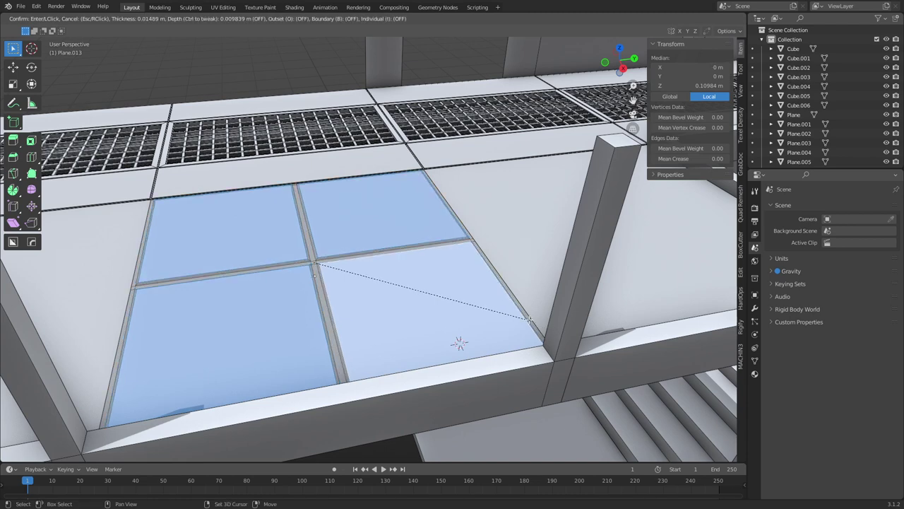
{"action": "key", "text": "ctrl"}
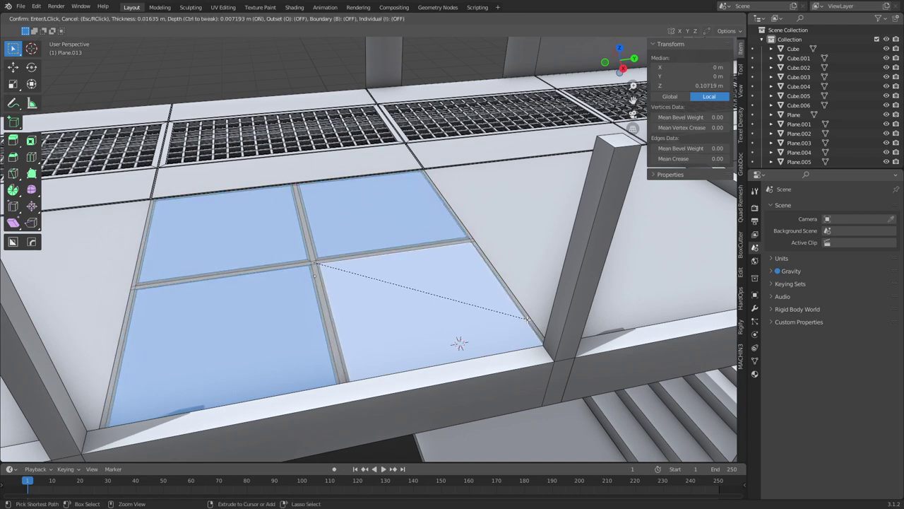
{"action": "left_click", "coordinate": [528, 320]}
{"action": "key", "text": "Tab"}
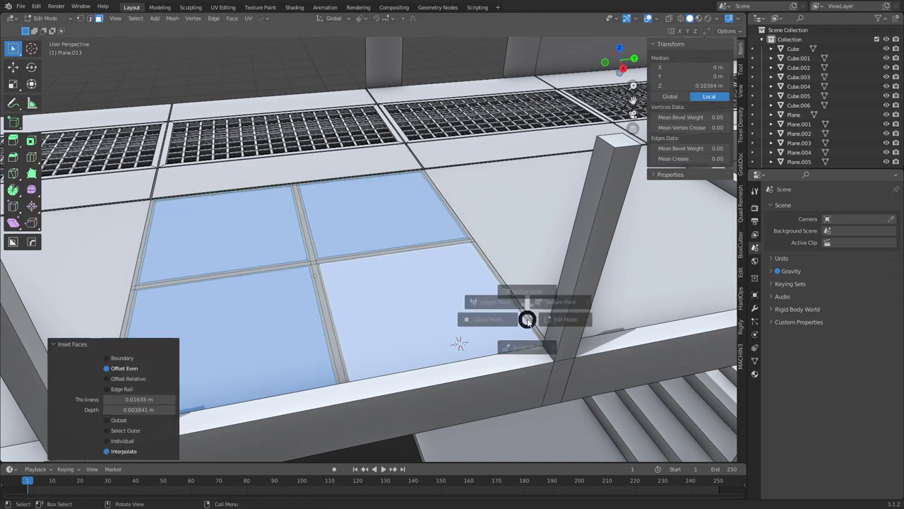
{"action": "left_click", "coordinate": [527, 287]}
Examine the panelled floor tile beside the grating and railing from close and distant angles.
{"action": "left_click", "coordinate": [232, 66]}
{"action": "left_click", "coordinate": [359, 333]}
{"action": "scroll", "coordinate": [358, 336], "scroll_direction": "down", "scroll_amount": 5}
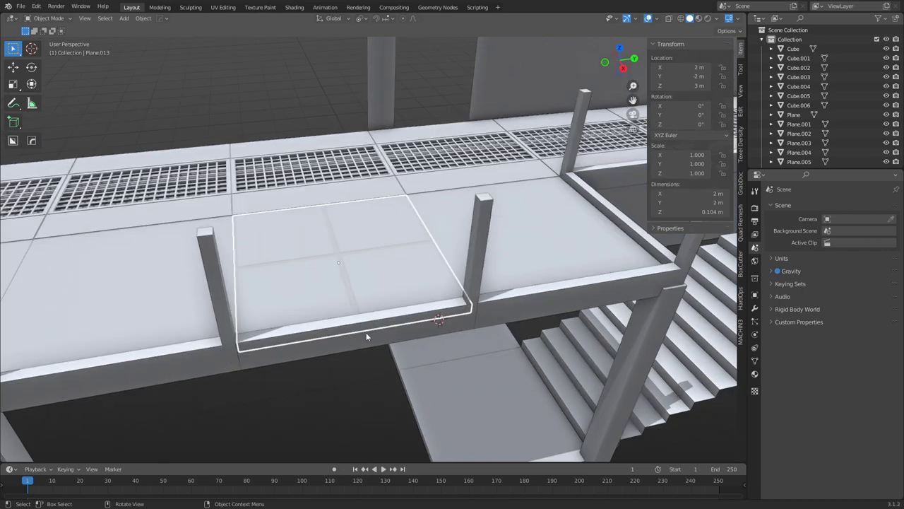
{"action": "middle_click_drag", "start_coordinate": [332, 387], "coordinate": [388, 353]}
{"action": "scroll", "coordinate": [375, 267], "scroll_direction": "up", "scroll_amount": 5}
{"action": "middle_click_drag", "start_coordinate": [374, 267], "coordinate": [410, 274]}
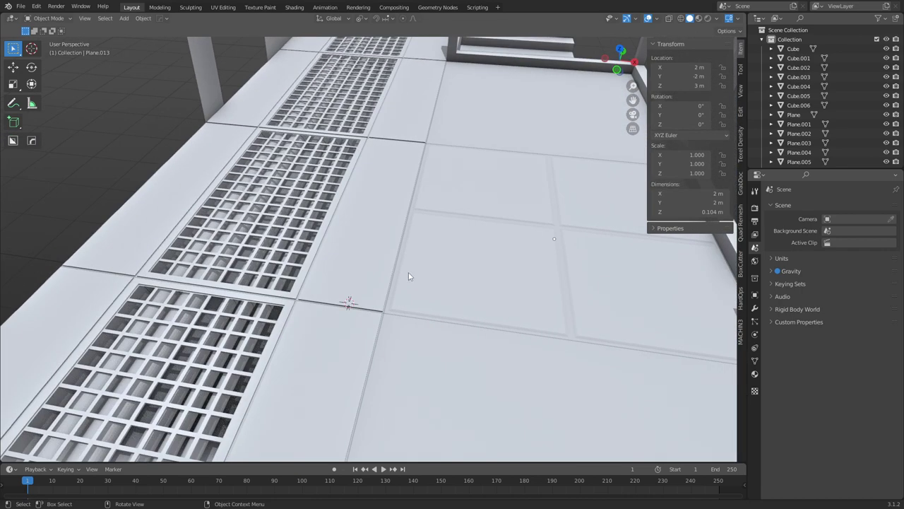
{"action": "left_click", "coordinate": [355, 255]}
{"action": "middle_click_drag", "start_coordinate": [395, 223], "coordinate": [304, 232], "text": "shift"}
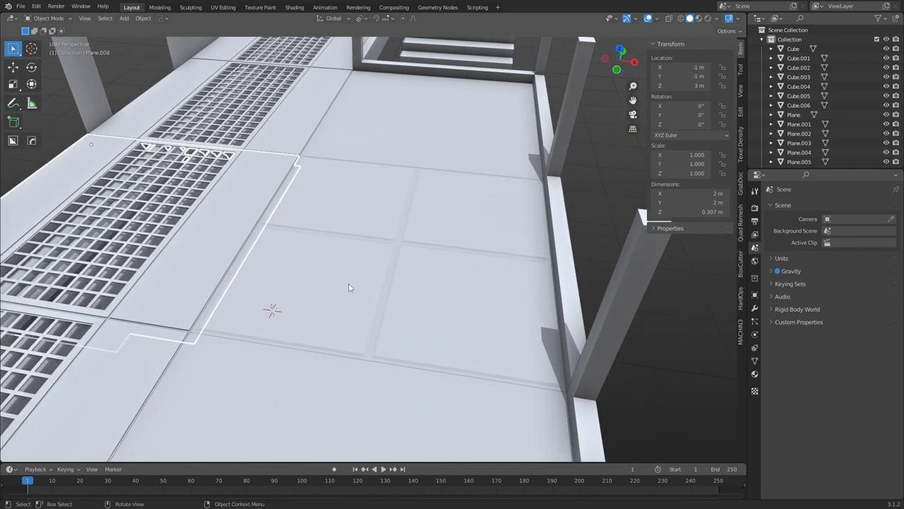
{"action": "left_click", "coordinate": [417, 291]}
{"action": "middle_click_drag", "start_coordinate": [423, 295], "coordinate": [440, 268]}
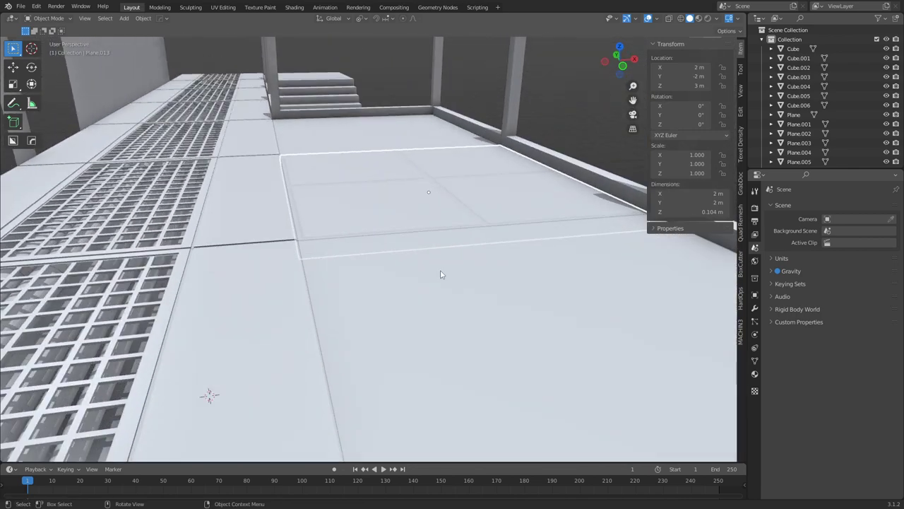
{"action": "middle_click_drag", "start_coordinate": [503, 166], "coordinate": [353, 299]}
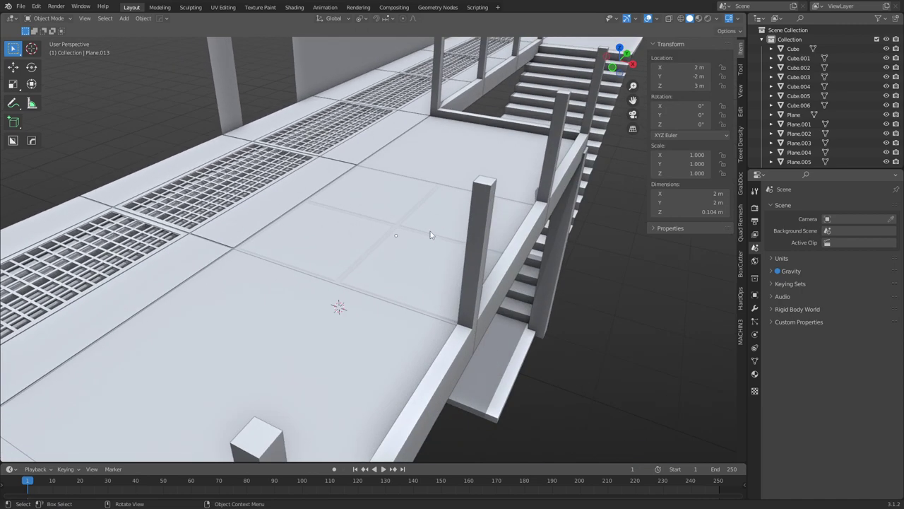
{"action": "middle_click_drag", "start_coordinate": [450, 271], "coordinate": [537, 316]}
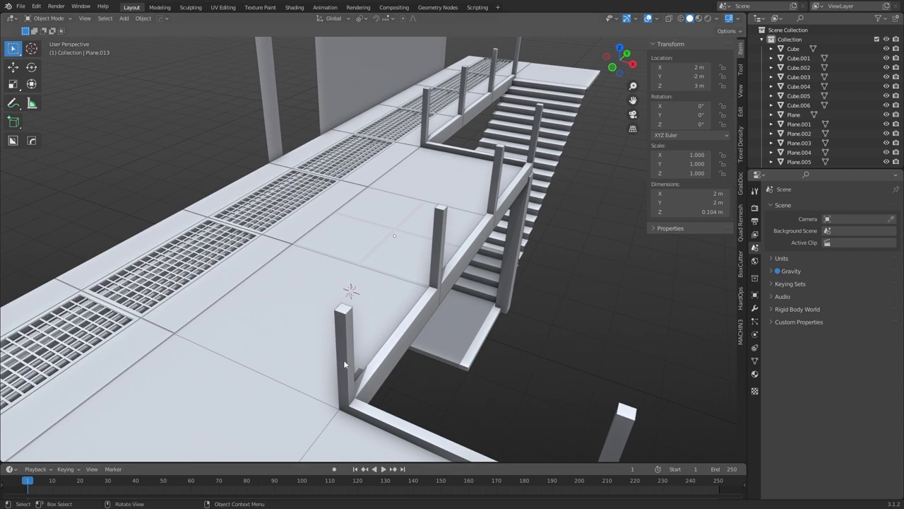
Add a cube with a size of 1 m and raise it 4 m along Z above the walkway.
{"action": "key", "text": "shift+a"}
{"action": "key", "text": "Escape"}
{"action": "key", "text": "shift+a"}
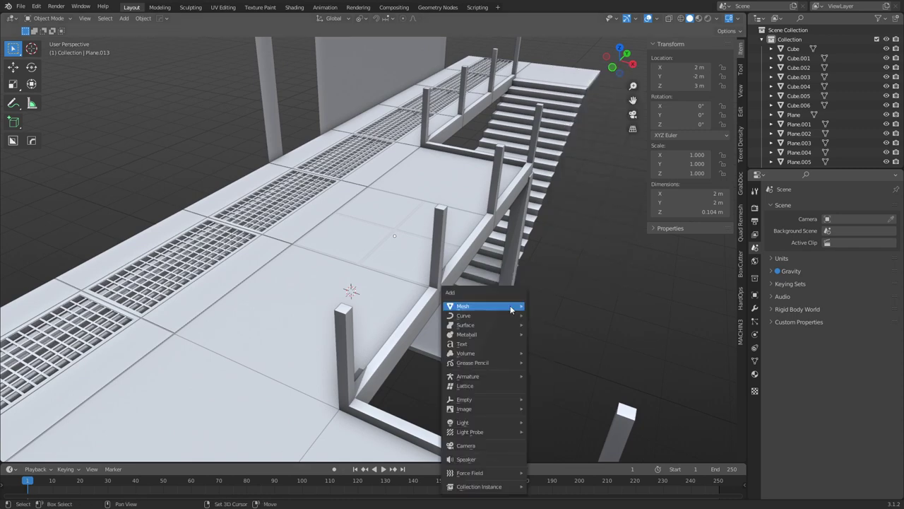
{"action": "mouse_move", "coordinate": [510, 308]}
{"action": "left_click", "coordinate": [564, 111]}
{"action": "scroll", "coordinate": [505, 281], "scroll_direction": "down", "scroll_amount": 3}
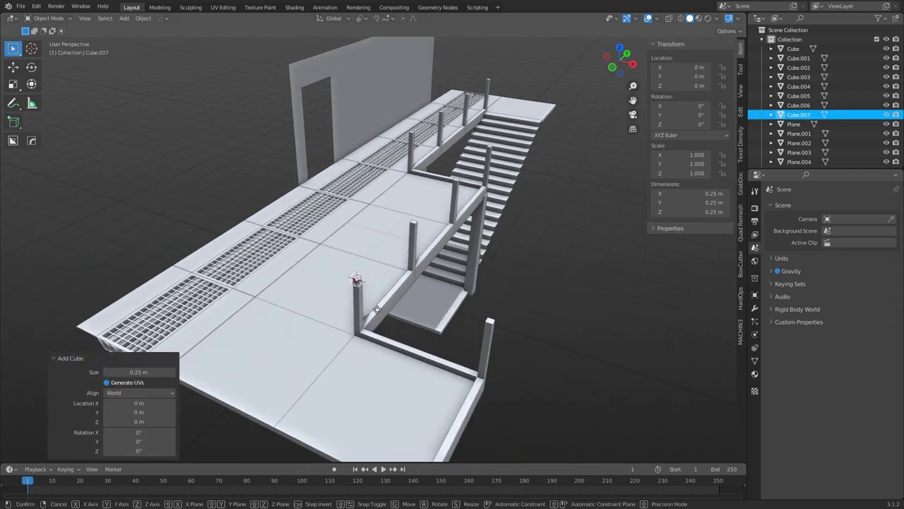
{"action": "key", "text": "g"}
{"action": "key", "text": "z"}
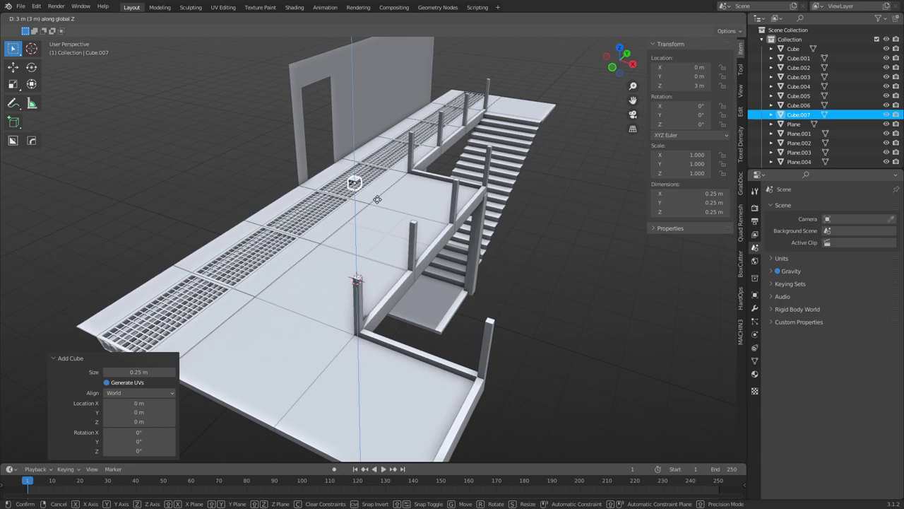
{"action": "key", "text": "Escape"}
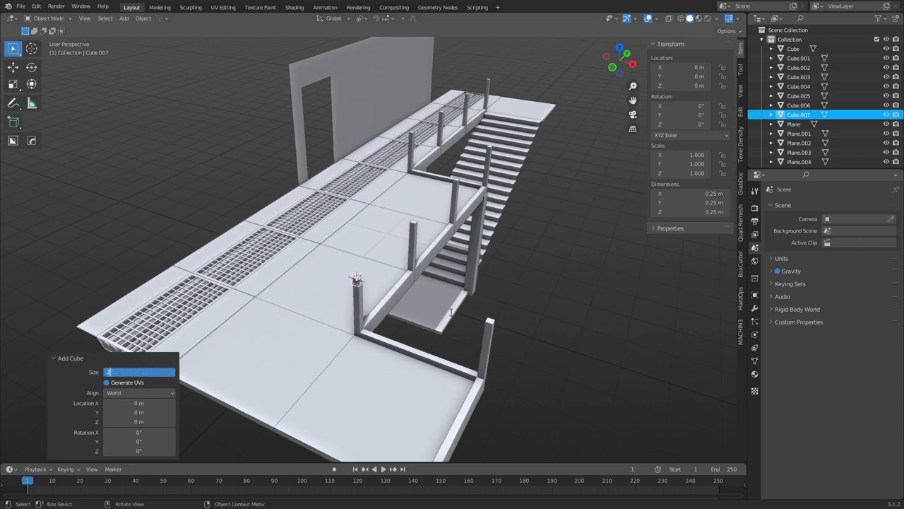
{"action": "key", "text": "Return"}
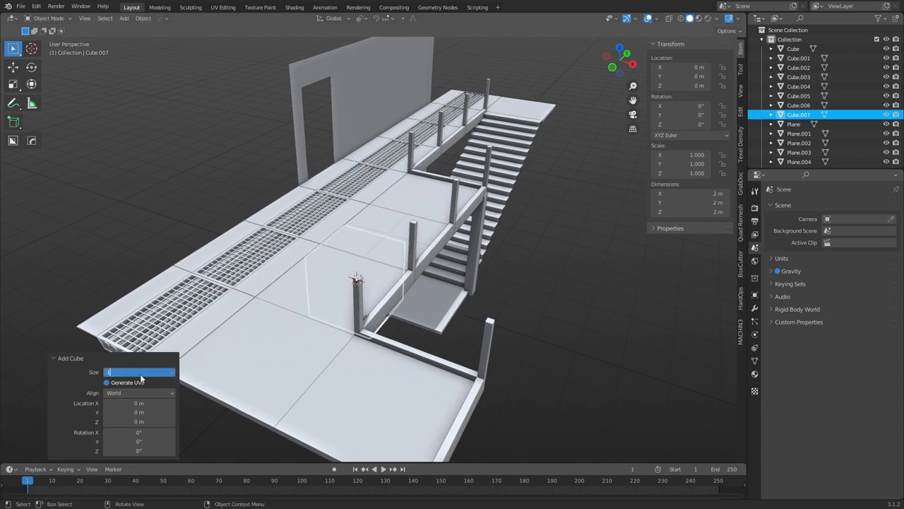
{"action": "key", "text": "g"}
{"action": "key", "text": "z"}
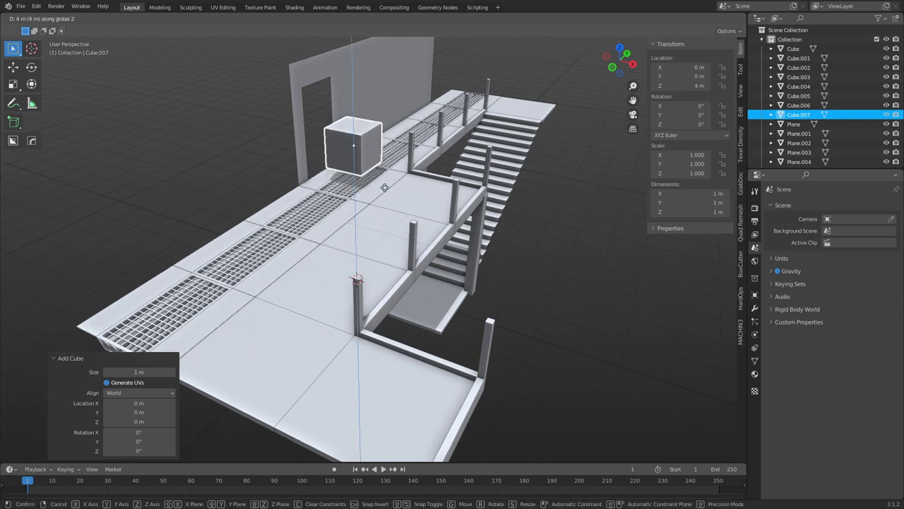
{"action": "left_click", "coordinate": [384, 189]}
Set the cube's origin to its bottom face and return to object mode with solid display.
{"action": "key", "text": "Tab"}
{"action": "key", "text": "alt+z"}
{"action": "left_click", "coordinate": [355, 171]}
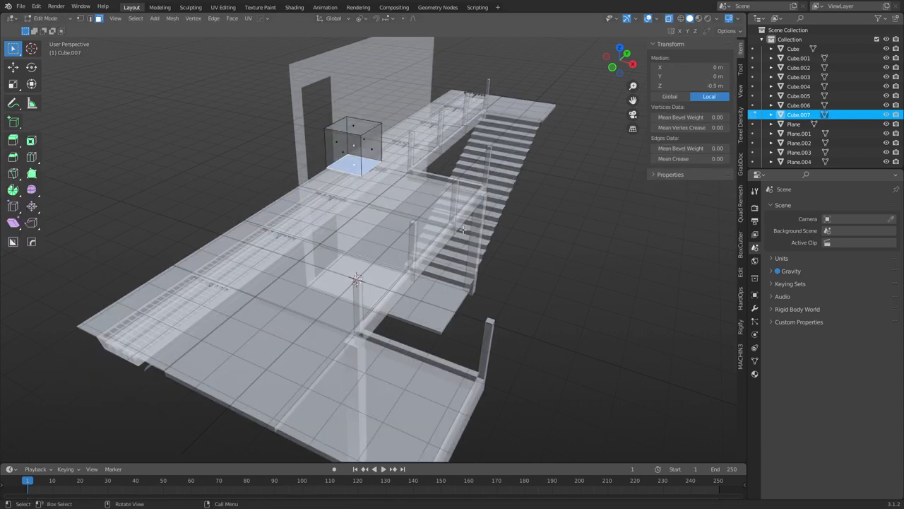
{"action": "key", "text": "alt+z"}
{"action": "key", "text": "alt+z"}
{"action": "key", "text": "shift+s"}
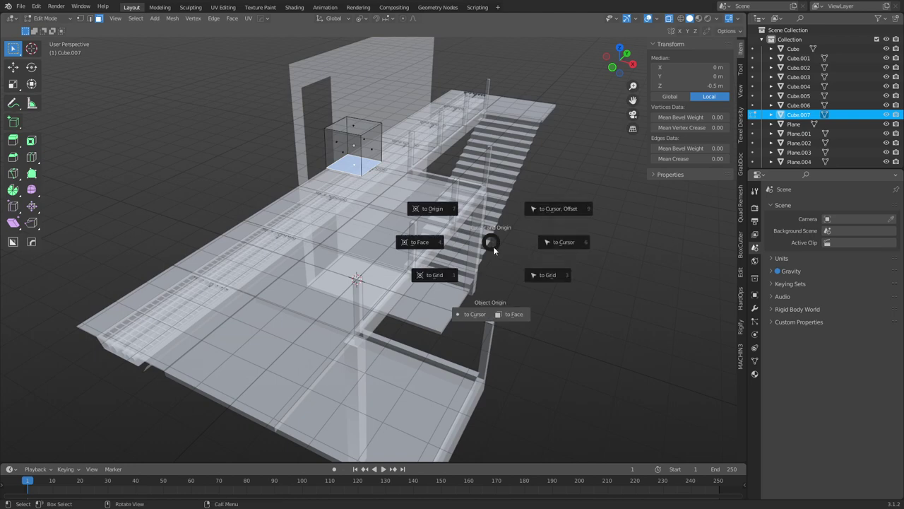
{"action": "left_click", "coordinate": [503, 315]}
{"action": "key", "text": "ctrl+Tab"}
{"action": "left_click", "coordinate": [457, 316]}
{"action": "key", "text": "alt+z"}
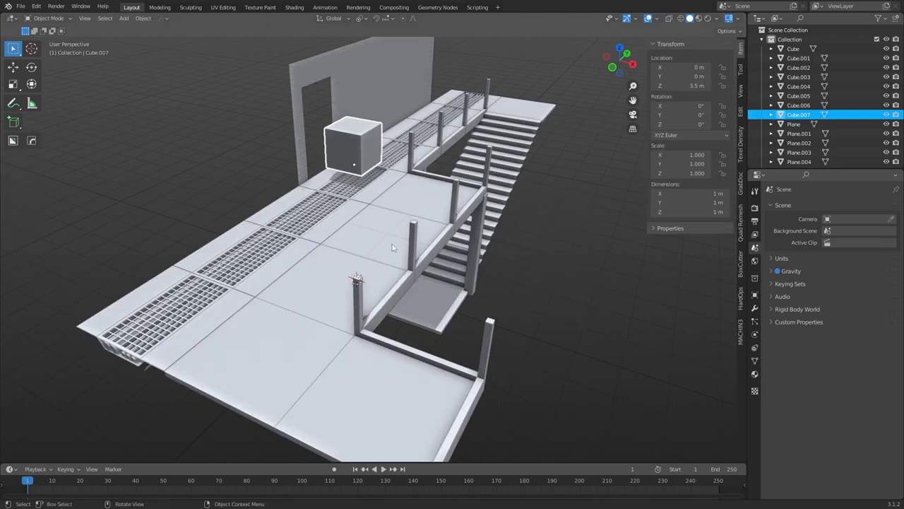
Lower the cube 0.5 m along Z and move it 2 m along X onto the plain floor tile.
{"action": "key", "text": "g"}
{"action": "key", "text": "z"}
{"action": "left_click", "coordinate": [382, 231]}
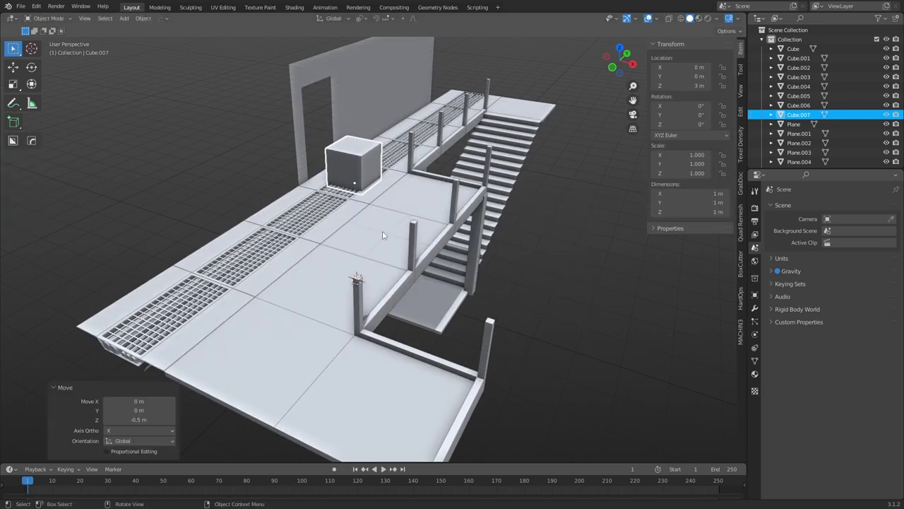
{"action": "key", "text": "grave"}
{"action": "left_click", "coordinate": [414, 264]}
{"action": "scroll", "coordinate": [414, 273], "scroll_direction": "down", "scroll_amount": 6}
{"action": "type", "text": "g"}
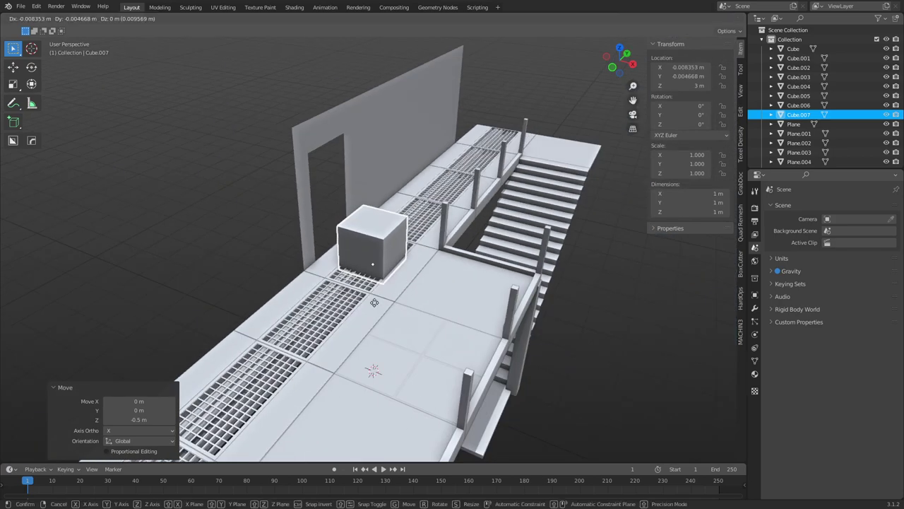
{"action": "type", "text": "x2"}
{"action": "key", "text": "Return"}
Set the transform preset to Global and the snapping preset to Surface.
{"action": "middle_click_drag", "start_coordinate": [448, 322], "coordinate": [540, 282]}
{"action": "scroll", "coordinate": [507, 285], "scroll_direction": "up", "scroll_amount": 4}
{"action": "scroll", "coordinate": [448, 253], "scroll_direction": "up", "scroll_amount": 3}
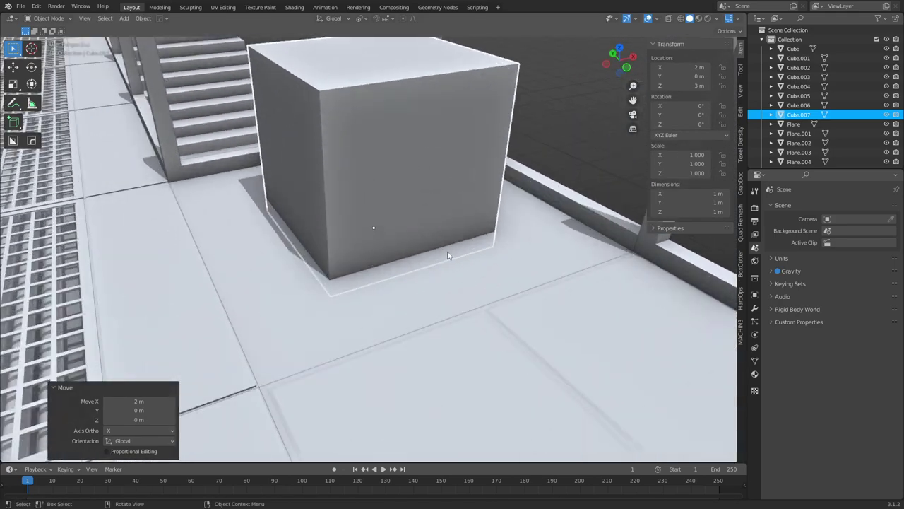
{"action": "left_click", "coordinate": [544, 160]}
{"action": "left_click", "coordinate": [395, 228]}
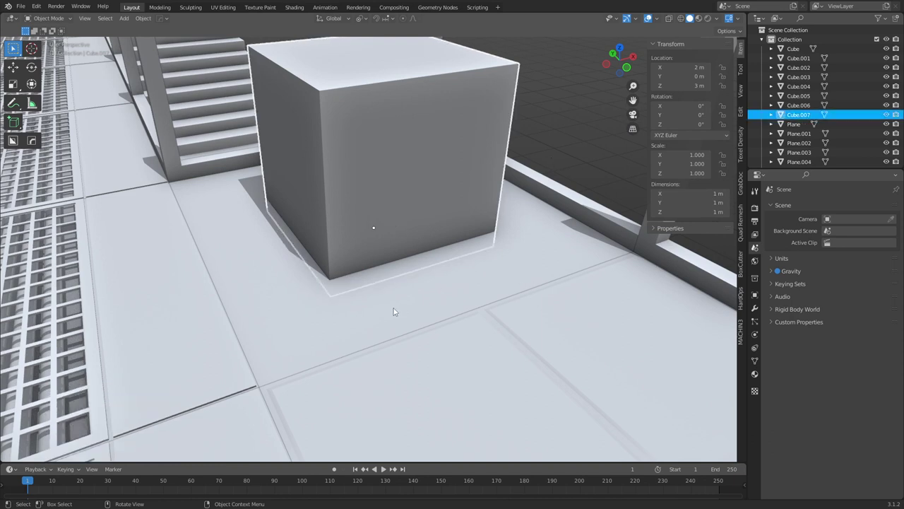
{"action": "key", "text": "period"}
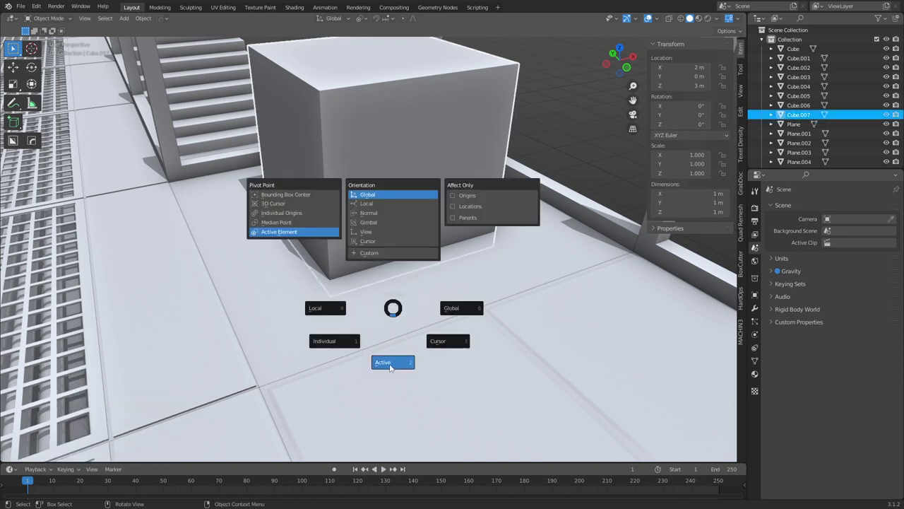
{"action": "left_click", "coordinate": [474, 319]}
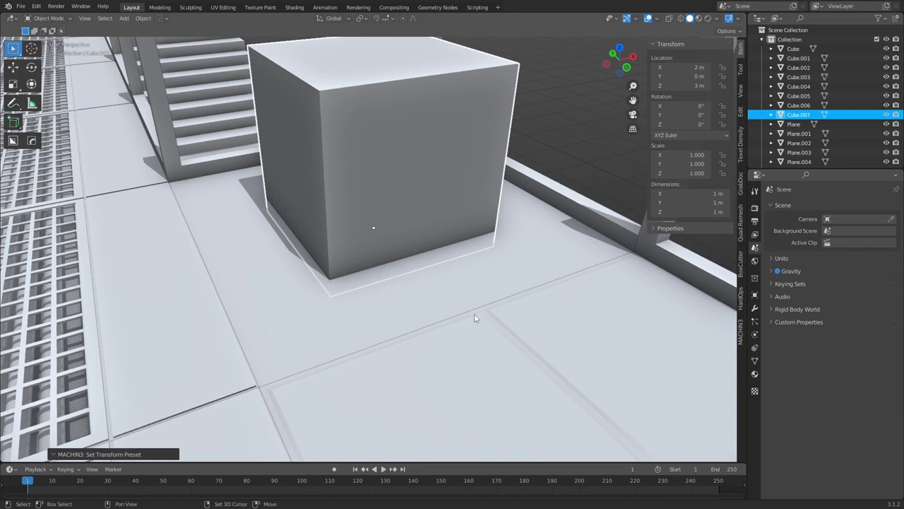
{"action": "key", "text": "shift+Tab"}
{"action": "left_click", "coordinate": [475, 374]}
Move the cube with surface snapping so its base sits on top of the plain floor tile, raising it about 0.1 m.
{"action": "scroll", "coordinate": [413, 297], "scroll_direction": "down", "scroll_amount": 6}
{"action": "scroll", "coordinate": [396, 286], "scroll_direction": "up", "scroll_amount": 3}
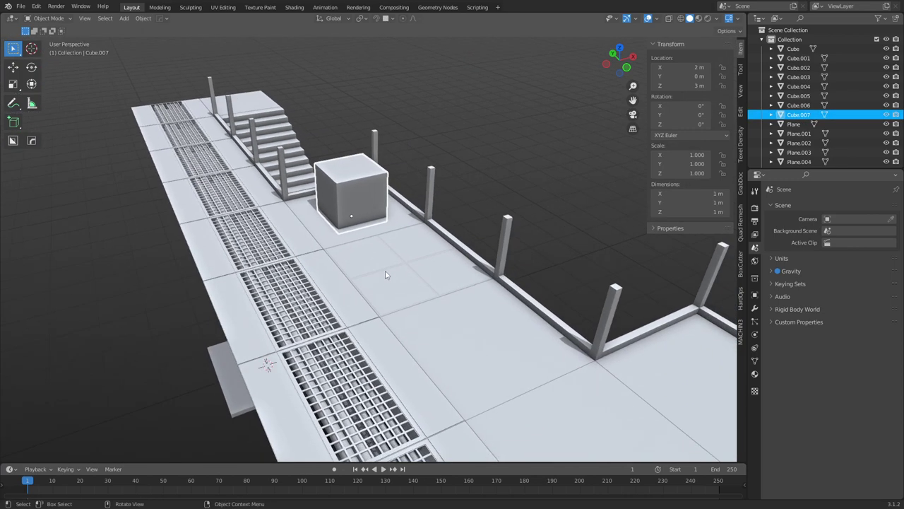
{"action": "middle_click_drag", "start_coordinate": [392, 279], "coordinate": [367, 277]}
{"action": "middle_click_drag", "start_coordinate": [367, 243], "coordinate": [388, 269], "text": "shift"}
{"action": "key", "text": "g"}
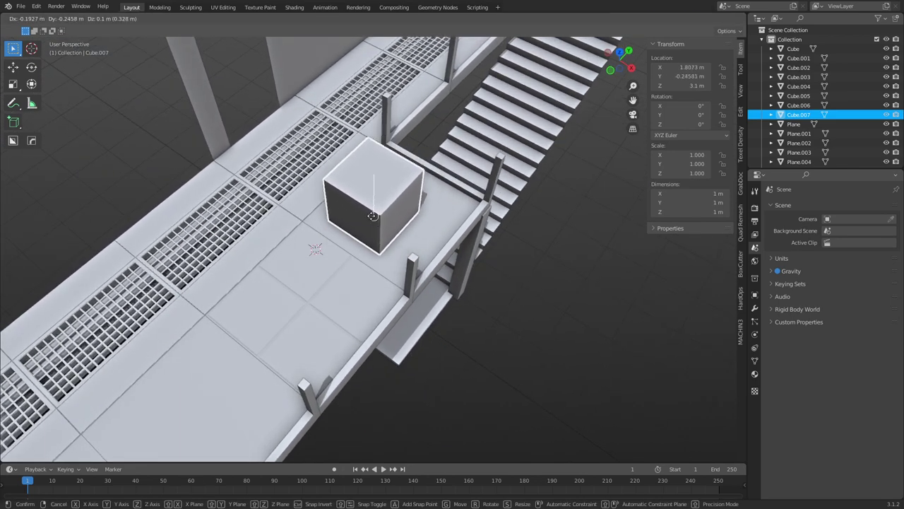
{"action": "left_click", "coordinate": [368, 206]}
Confirm Surface snapping and slide the cube about 2.1 m along negative Y across the walkway floor.
{"action": "middle_click_drag", "start_coordinate": [367, 206], "coordinate": [396, 265]}
{"action": "key", "text": "ctrl+shift+Tab"}
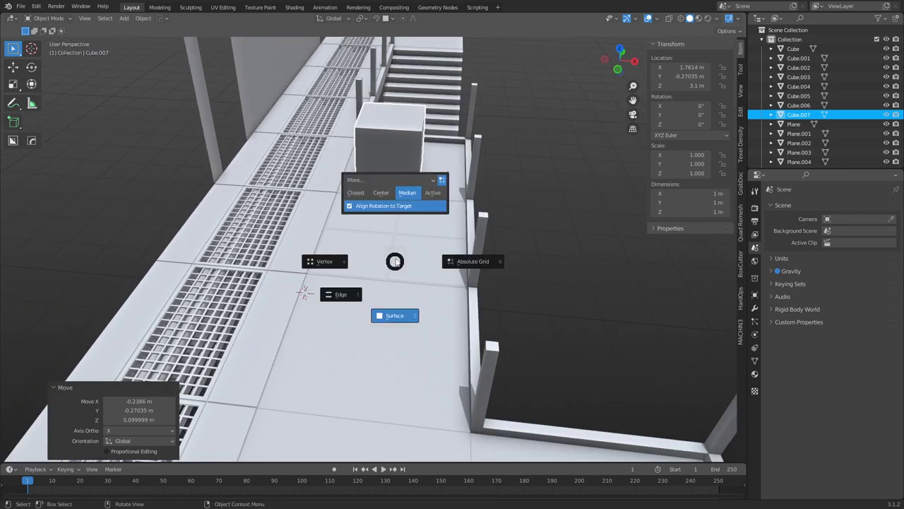
{"action": "left_click", "coordinate": [407, 281]}
{"action": "key", "text": "g"}
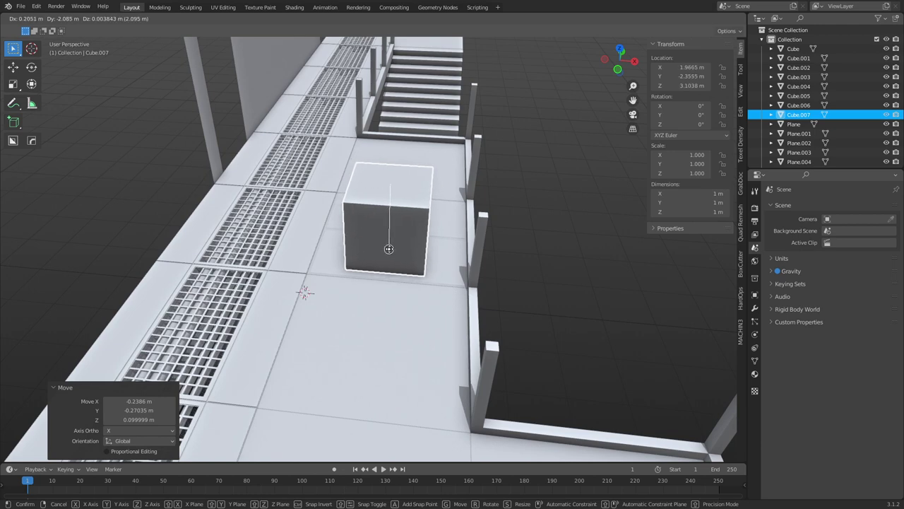
{"action": "left_click", "coordinate": [373, 249]}
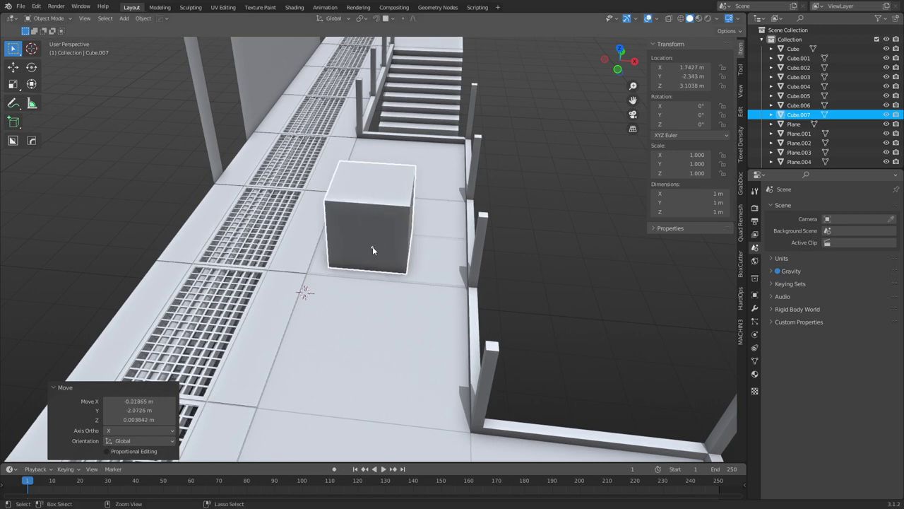
{"action": "left_click", "coordinate": [575, 266]}
{"action": "middle_click_drag", "start_coordinate": [528, 294], "coordinate": [524, 266]}
{"action": "scroll", "coordinate": [524, 265], "scroll_direction": "up", "scroll_amount": 4}
{"action": "scroll", "coordinate": [524, 269], "scroll_direction": "down", "scroll_amount": 4}
{"action": "left_click", "coordinate": [474, 248]}
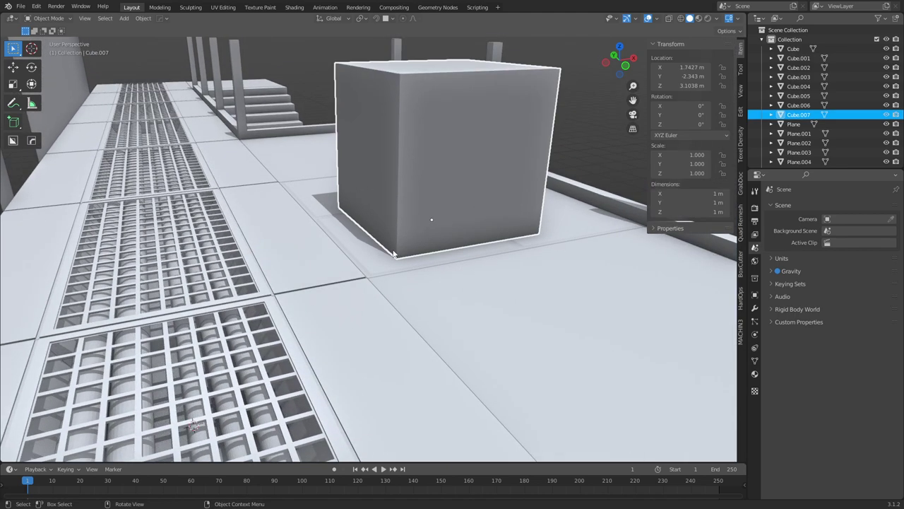
Bevel all edges of the cube with a narrow single-segment bevel and return to object mode.
{"action": "middle_click_drag", "start_coordinate": [474, 248], "coordinate": [426, 296]}
{"action": "key", "text": "ctrl+Tab"}
{"action": "left_click", "coordinate": [508, 313]}
{"action": "key", "text": "ctrl+b"}
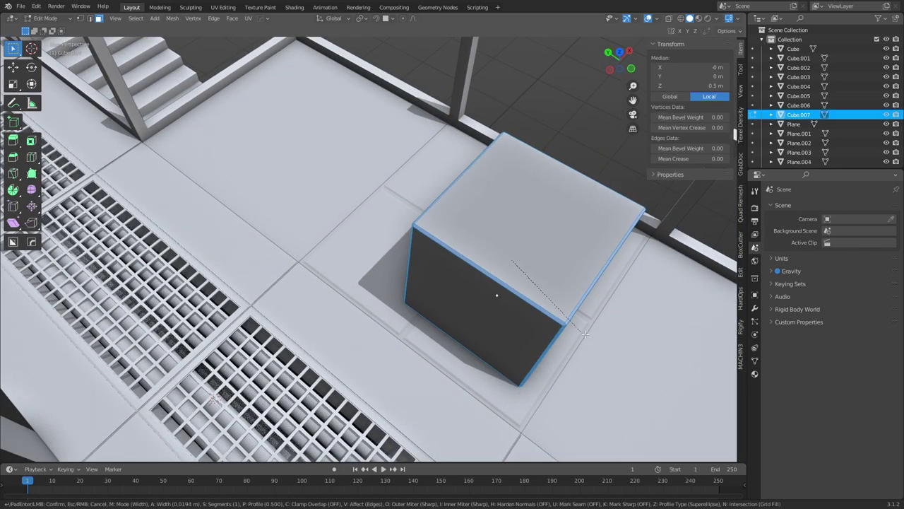
{"action": "left_click", "coordinate": [610, 348]}
{"action": "key", "text": "Tab"}
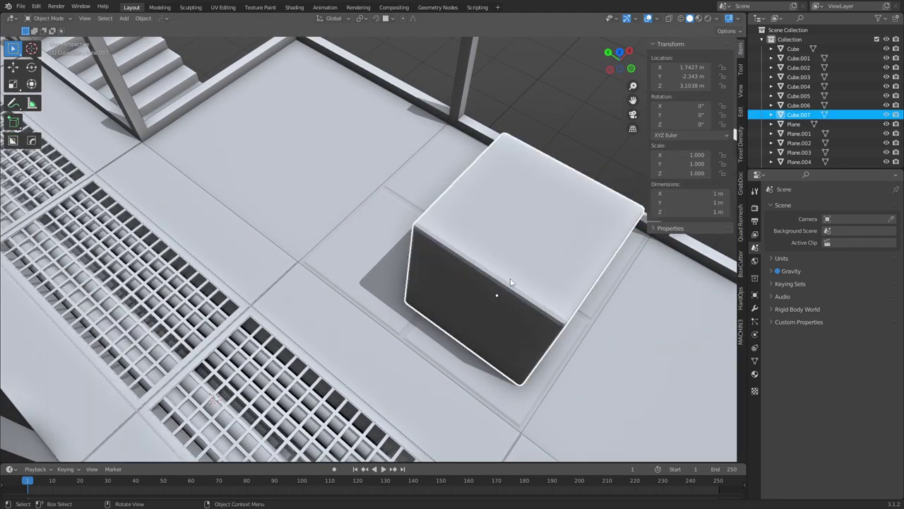
Shade the beveled cube smooth and apply the HardOps sharpen with a Weighted Normal modifier.
{"action": "right_click", "coordinate": [481, 272]}
{"action": "left_click", "coordinate": [481, 273]}
{"action": "right_click", "coordinate": [568, 214]}
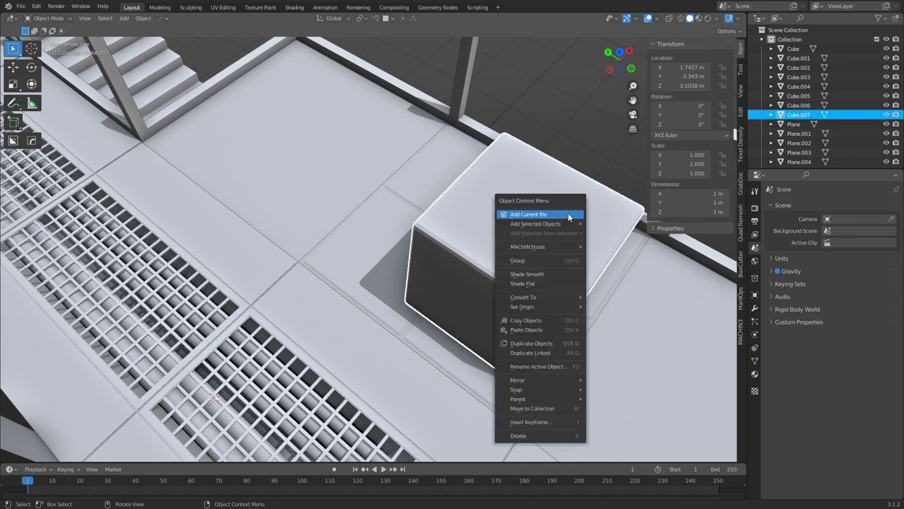
{"action": "left_click", "coordinate": [553, 271]}
{"action": "key", "text": "q"}
{"action": "left_click", "coordinate": [546, 302]}
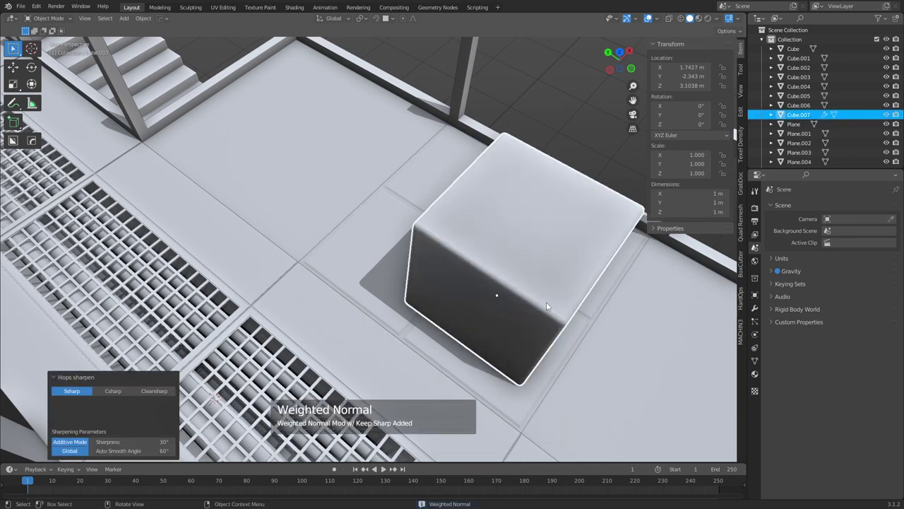
{"action": "left_click", "coordinate": [531, 121]}
{"action": "scroll", "coordinate": [530, 124], "scroll_direction": "down", "scroll_amount": 8}
Move the cube about 2.45 m along Y to the corner beside the stairs and rotate it 13.7° around Z.
{"action": "left_click", "coordinate": [400, 263]}
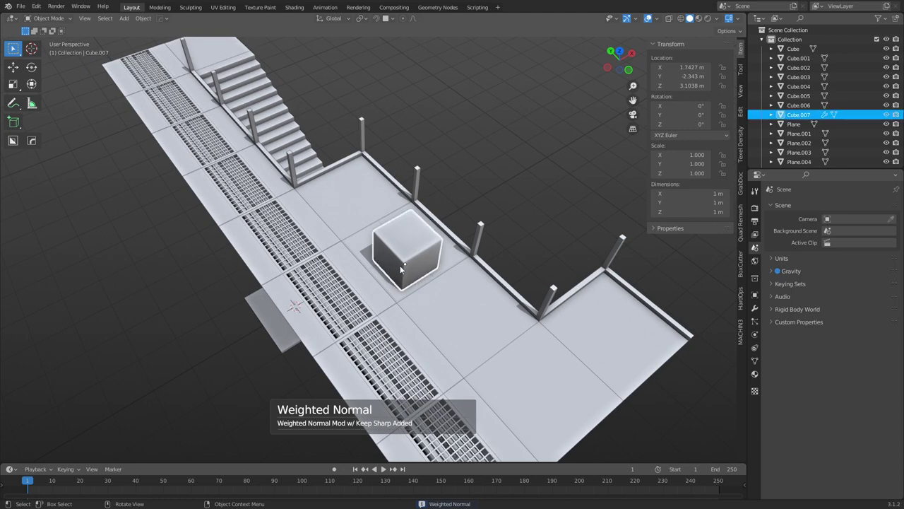
{"action": "key", "text": "g"}
{"action": "key", "text": "shift+z"}
{"action": "right_click", "coordinate": [366, 216]}
{"action": "key", "text": "g"}
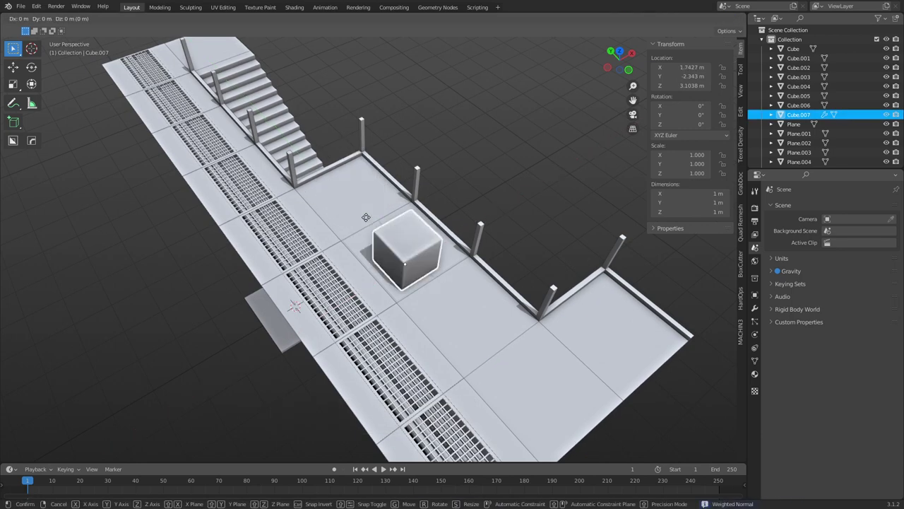
{"action": "left_click", "coordinate": [379, 238]}
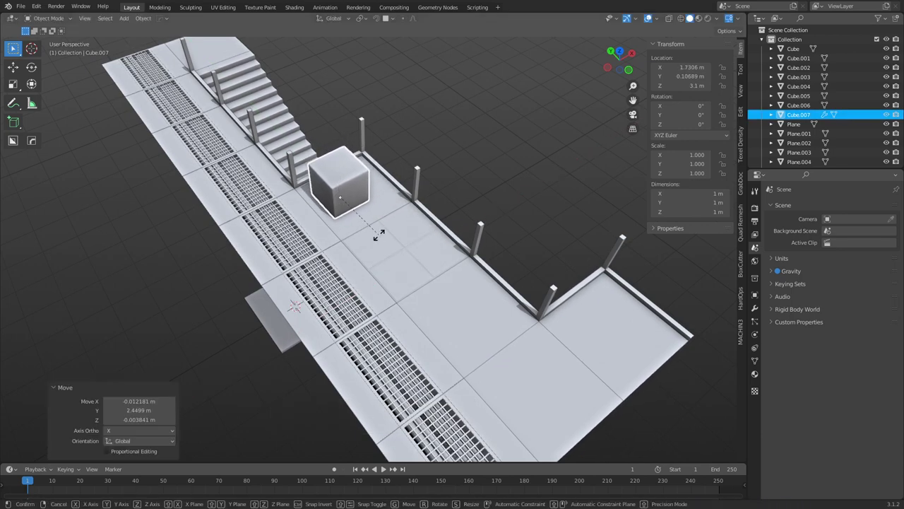
{"action": "key", "text": "r"}
{"action": "key", "text": "z"}
{"action": "left_click", "coordinate": [391, 231]}
Duplicate the cube, scale the copy to 0.631 and place it on the floor against the large cube.
{"action": "key", "text": "shift+d"}
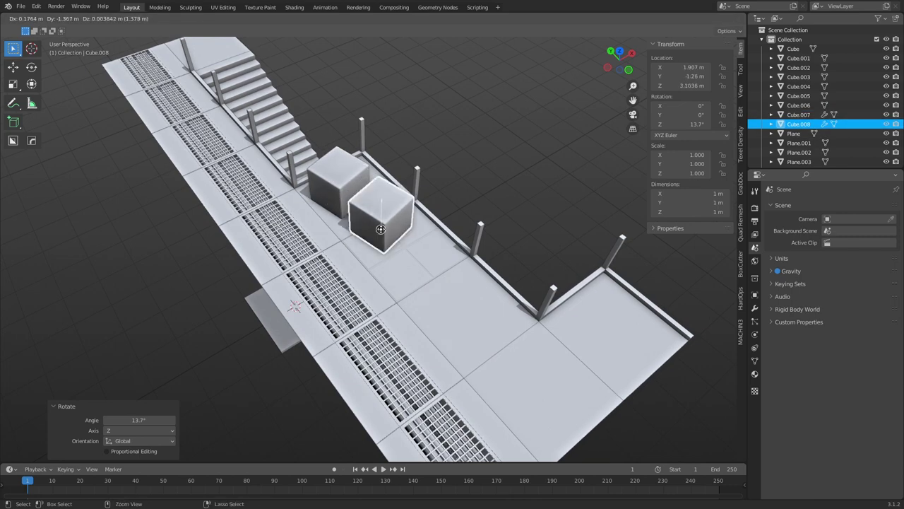
{"action": "left_click", "coordinate": [467, 261]}
{"action": "key", "text": "s"}
{"action": "left_click", "coordinate": [444, 257]}
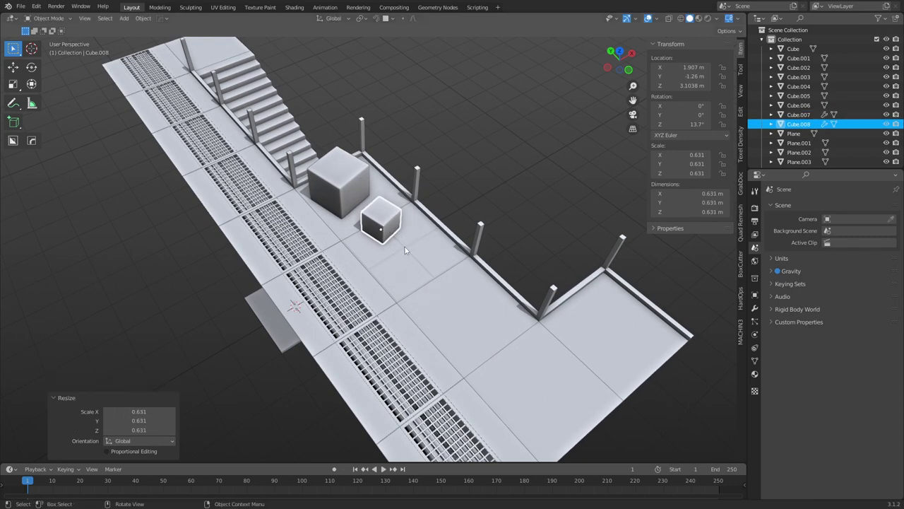
{"action": "key", "text": "g"}
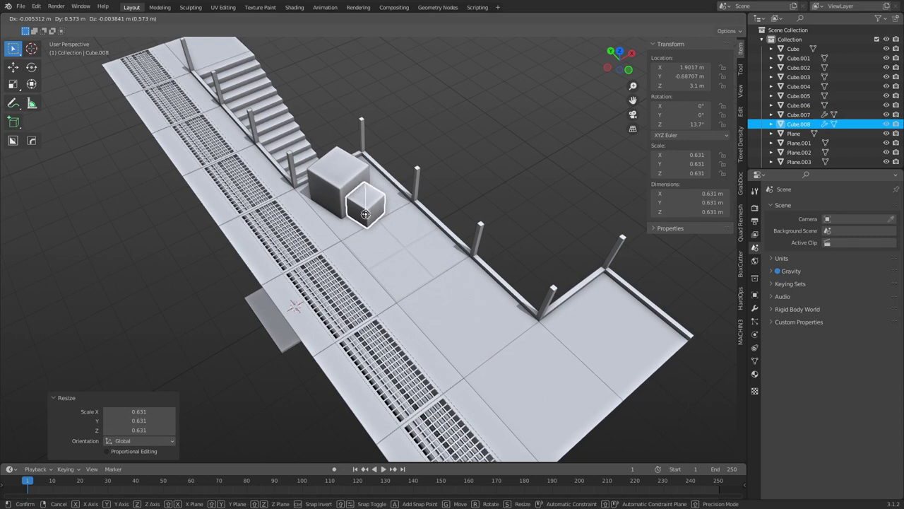
{"action": "left_click", "coordinate": [362, 219], "text": "ctrl"}
{"action": "left_click", "coordinate": [458, 197]}
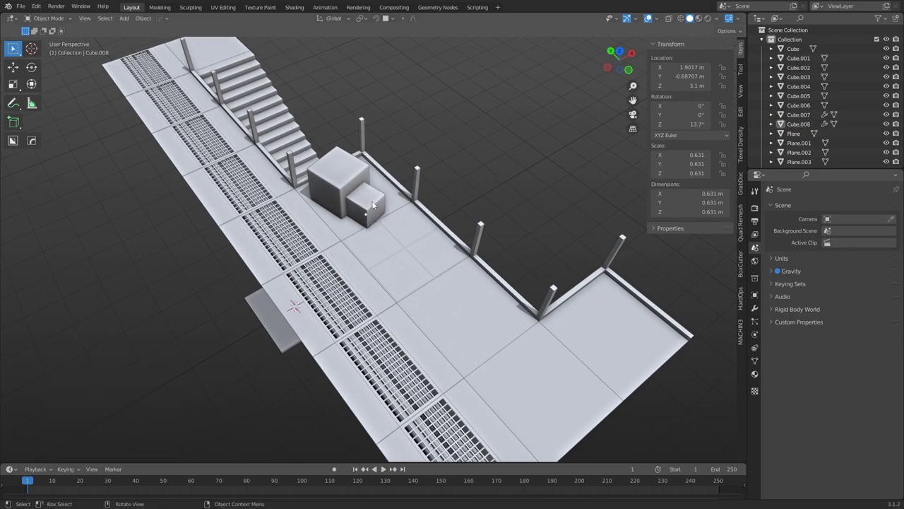
Stack a duplicate of the small cube on top of the large cube and hide the sidebar.
{"action": "left_click", "coordinate": [365, 203]}
{"action": "key", "text": "shift+d"}
{"action": "left_click", "coordinate": [339, 170]}
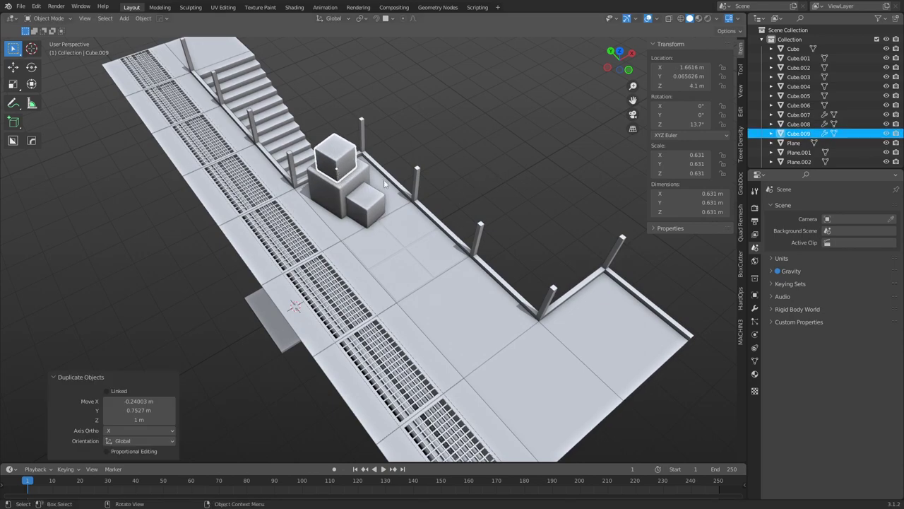
{"action": "left_click", "coordinate": [558, 199]}
{"action": "middle_click_drag", "start_coordinate": [558, 199], "coordinate": [416, 265]}
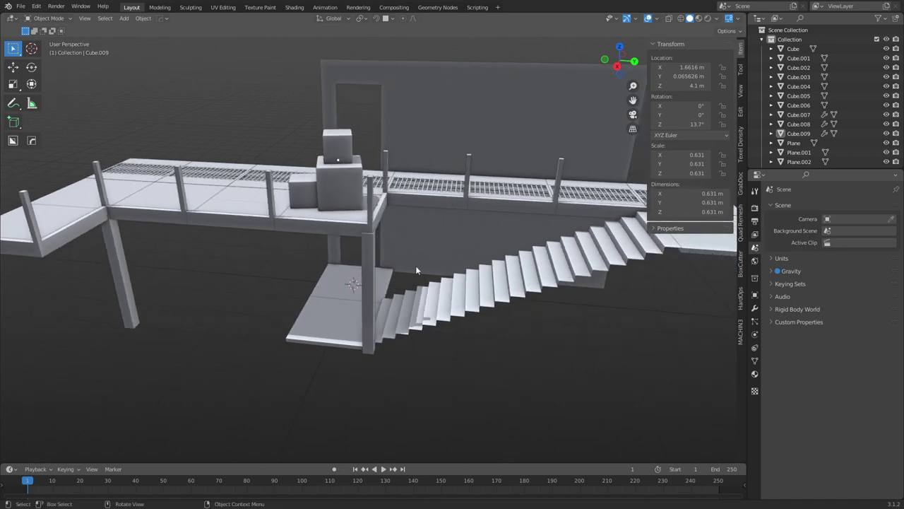
{"action": "middle_click_drag", "start_coordinate": [447, 411], "coordinate": [415, 351]}
{"action": "key", "text": "n"}
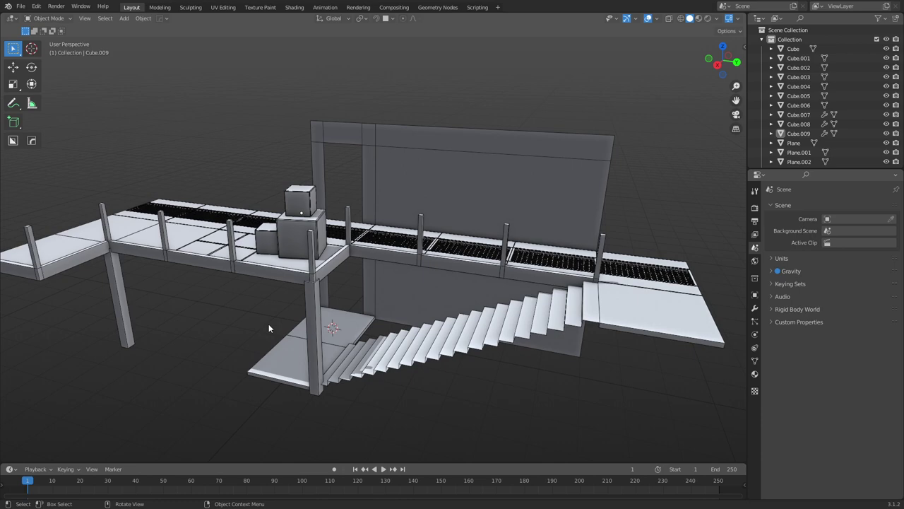
{"action": "middle_click_drag", "start_coordinate": [332, 351], "coordinate": [346, 318]}
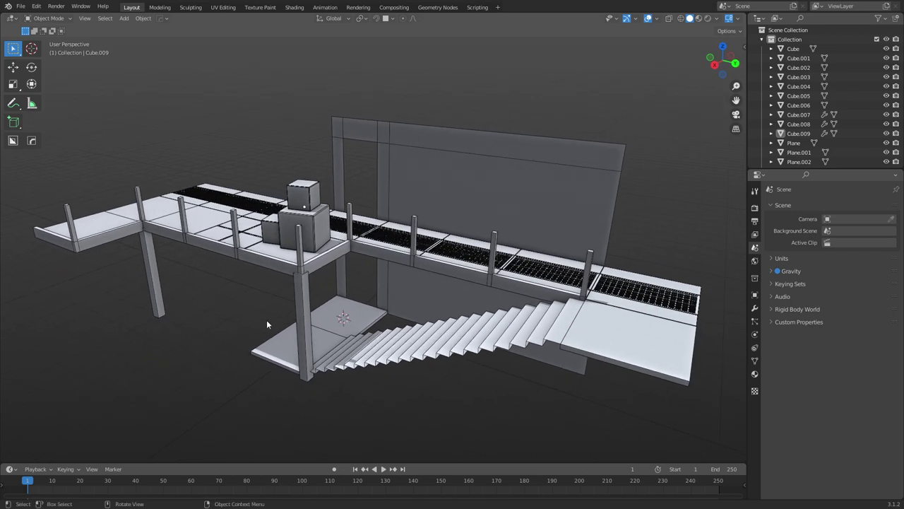
Open the support column at the walkway corner for face editing and try moving its top face along Z.
{"action": "left_click", "coordinate": [309, 298]}
{"action": "key", "text": "grave"}
{"action": "left_click", "coordinate": [375, 332]}
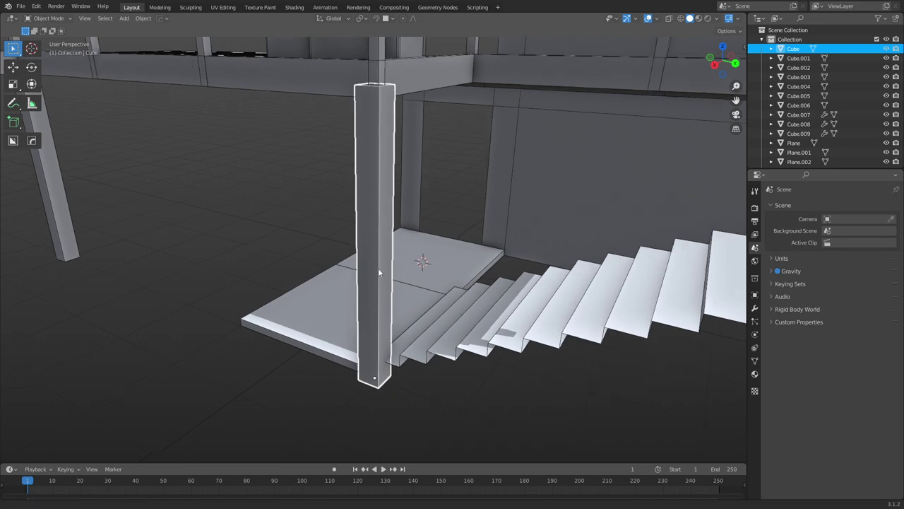
{"action": "middle_click_drag", "start_coordinate": [378, 268], "coordinate": [362, 305]}
{"action": "key", "text": "ctrl+Tab"}
{"action": "left_click", "coordinate": [421, 299]}
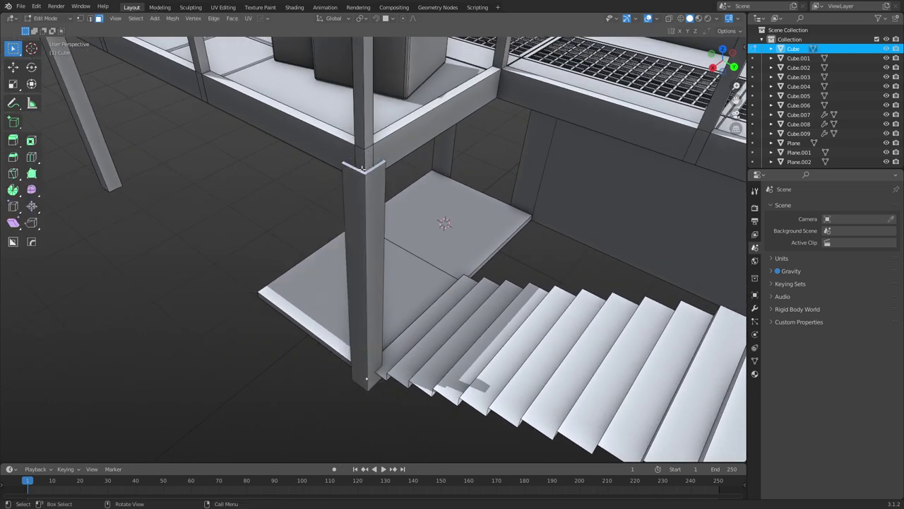
{"action": "key", "text": "g"}
{"action": "key", "text": "z"}
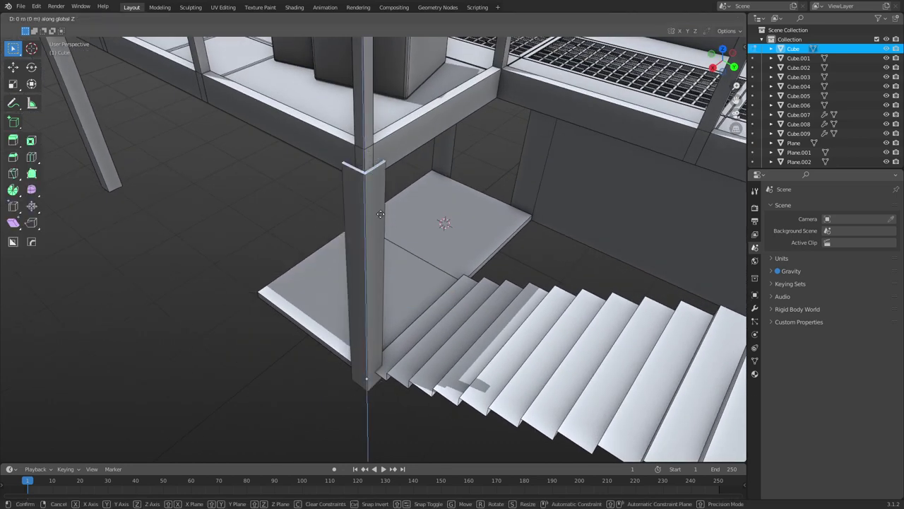
{"action": "right_click", "coordinate": [378, 148]}
Set the transform preset to Global and the snapping preset to Absolute Grid.
{"action": "key", "text": "shift+space"}
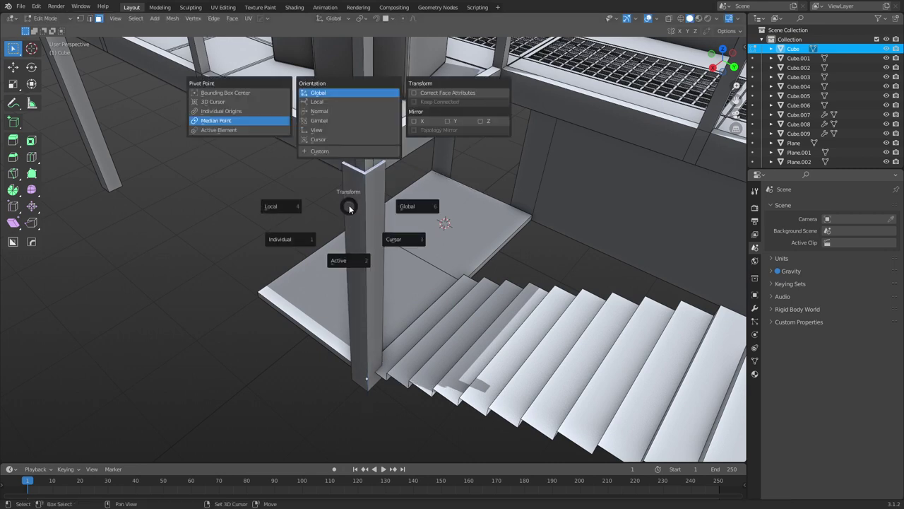
{"action": "left_click", "coordinate": [419, 207]}
{"action": "key", "text": "shift+Tab"}
{"action": "left_click", "coordinate": [527, 219]}
Lower the column's top face 0.1 m along Z and extrude it upward into a short cap section.
{"action": "key", "text": "g"}
{"action": "key", "text": "z"}
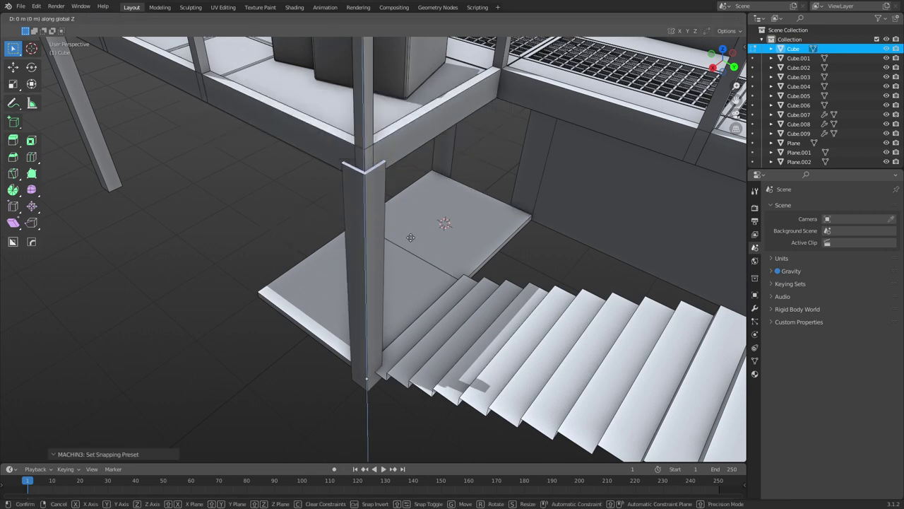
{"action": "left_click", "coordinate": [412, 304]}
{"action": "key", "text": "e"}
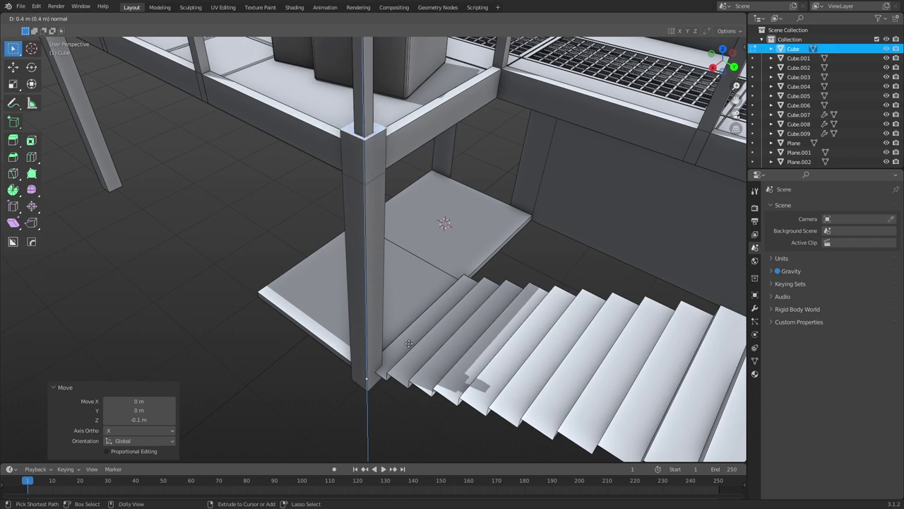
{"action": "left_click", "coordinate": [392, 165]}
Lower the vertex loop at the base of the column's cap section by 0.1 m along Z, using X-ray in the right view.
{"action": "left_click", "coordinate": [368, 175], "text": "alt"}
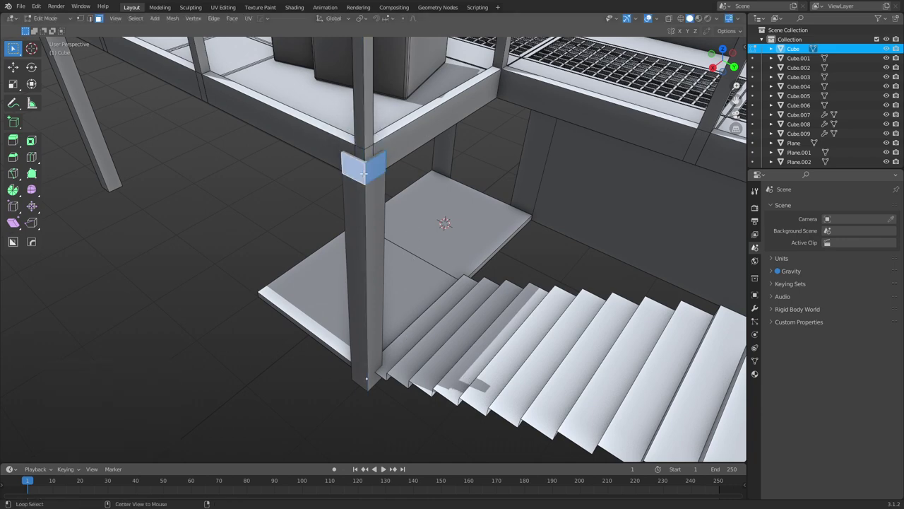
{"action": "middle_click_drag", "start_coordinate": [367, 176], "coordinate": [460, 215], "text": "shift"}
{"action": "scroll", "coordinate": [456, 215], "scroll_direction": "down", "scroll_amount": 3}
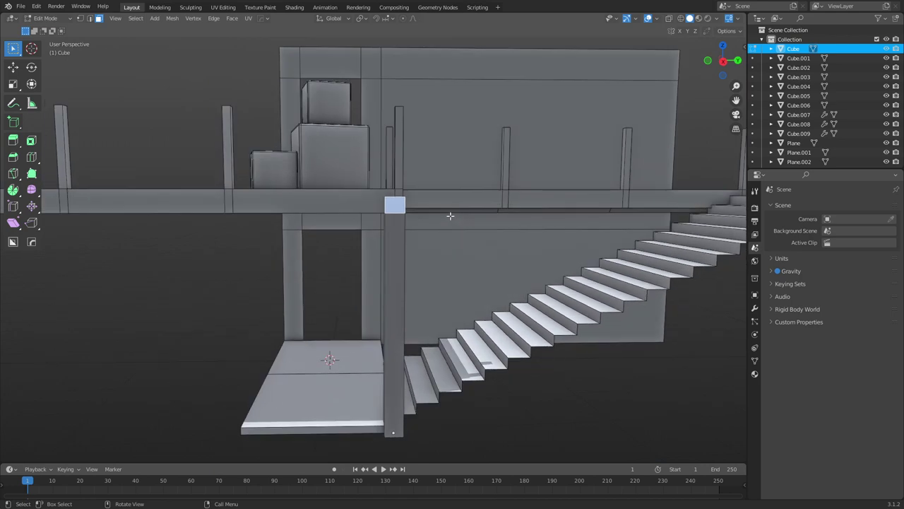
{"action": "key", "text": "KP_3"}
{"action": "key", "text": "alt+z"}
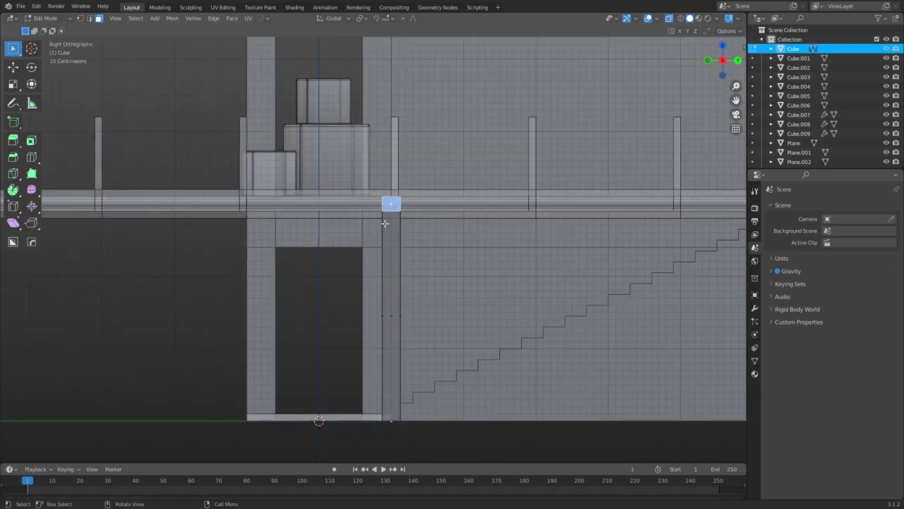
{"action": "key", "text": "1"}
{"action": "left_click_drag", "start_coordinate": [359, 221], "coordinate": [407, 189]}
{"action": "type", "text": "gz-0.1"}
{"action": "key", "text": "Return"}
{"action": "key", "text": "g"}
{"action": "key", "text": "z"}
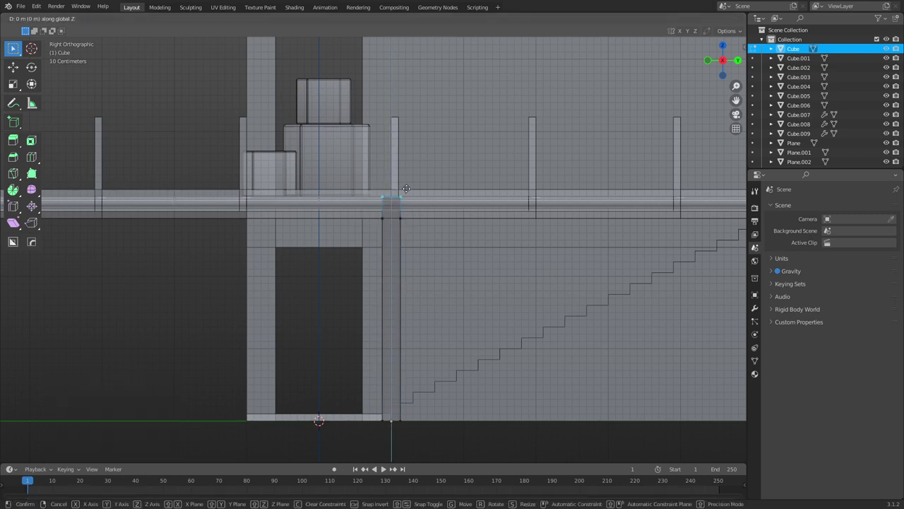
{"action": "left_click", "coordinate": [407, 188]}
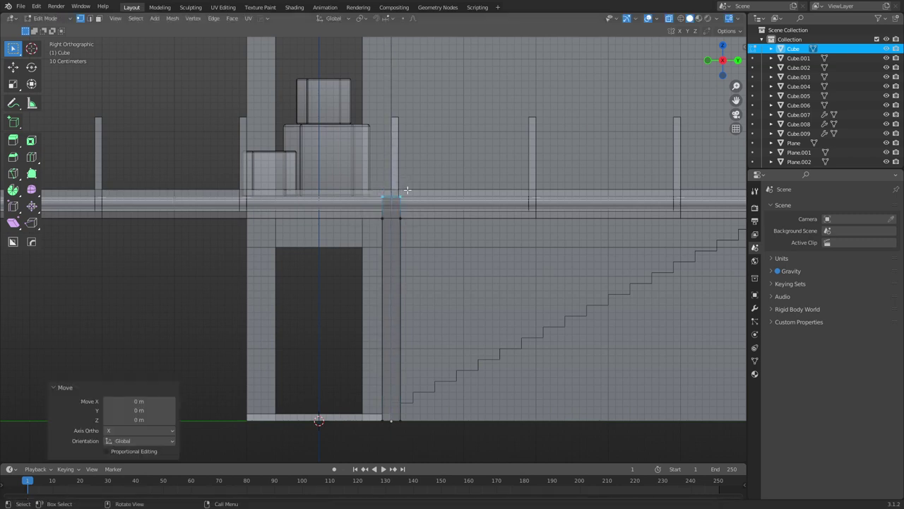
Inset the face loop around the column's cap with zero thickness and about 0.035 m depth to form a protruding collar.
{"action": "key", "text": "3"}
{"action": "left_click", "coordinate": [391, 212], "text": "alt"}
{"action": "middle_click_drag", "start_coordinate": [428, 213], "coordinate": [408, 270]}
{"action": "key", "text": "alt+z"}
{"action": "scroll", "coordinate": [390, 265], "scroll_direction": "up", "scroll_amount": 5}
{"action": "key", "text": "i"}
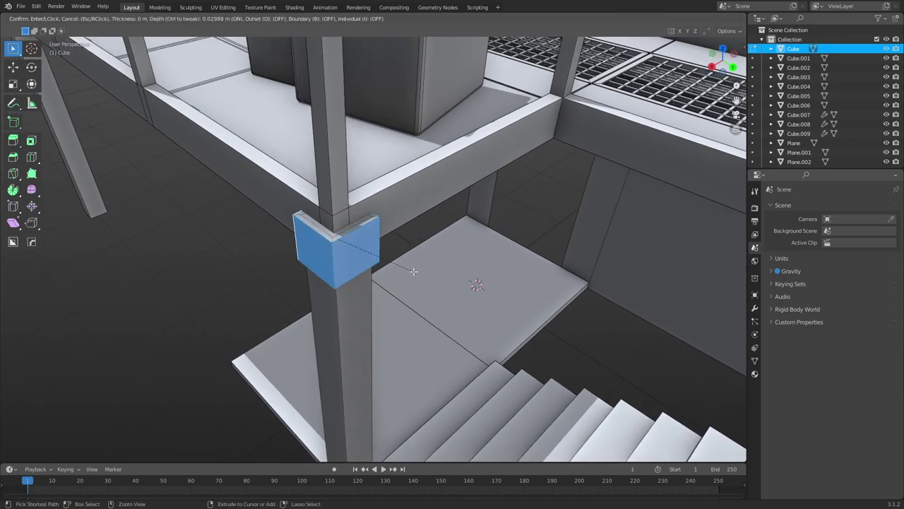
{"action": "left_click", "coordinate": [414, 271]}
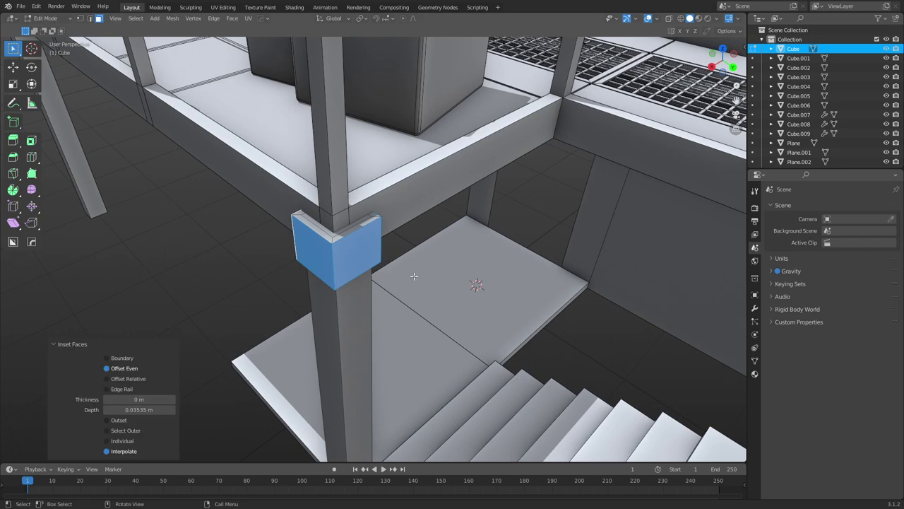
{"action": "middle_click_drag", "start_coordinate": [414, 277], "coordinate": [440, 262]}
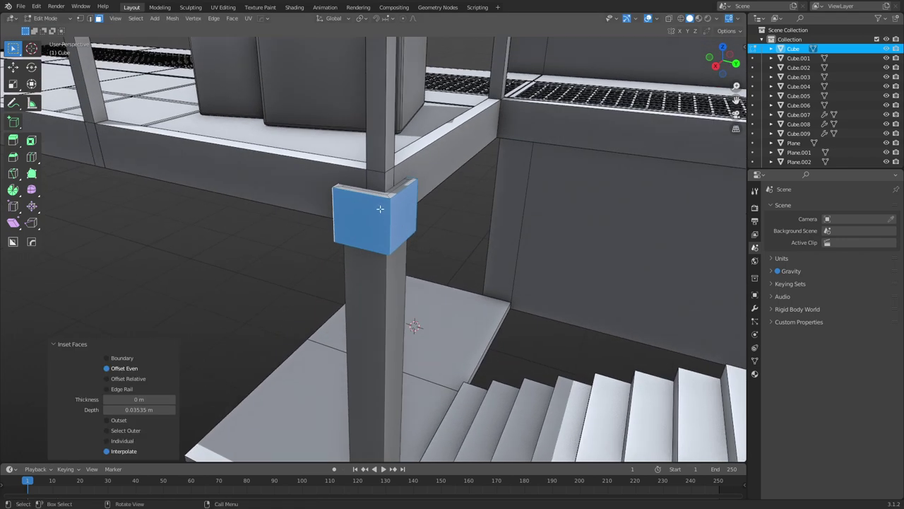
{"action": "key", "text": "ctrl+Tab"}
{"action": "left_click", "coordinate": [362, 228]}
{"action": "key", "text": "ctrl+Tab"}
{"action": "left_click", "coordinate": [387, 227]}
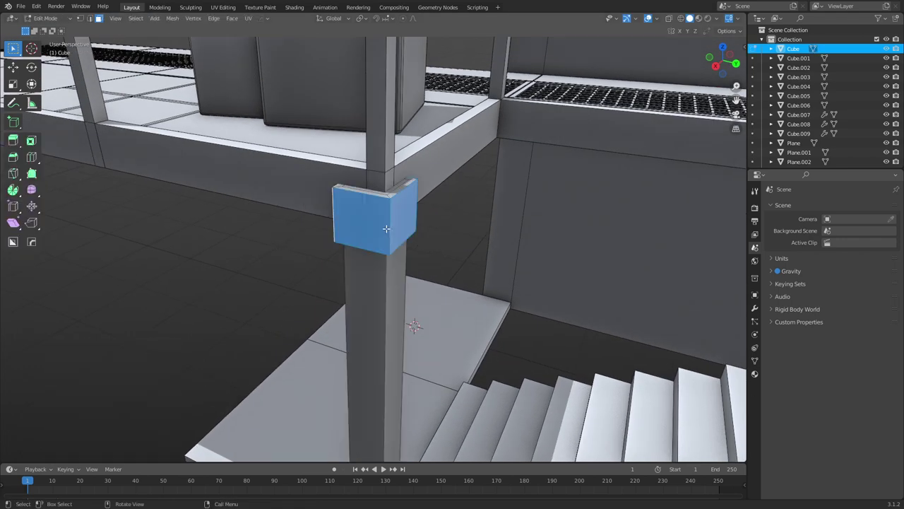
{"action": "left_click", "coordinate": [389, 221], "text": "alt"}
{"action": "key", "text": "ctrl+KP_Add"}
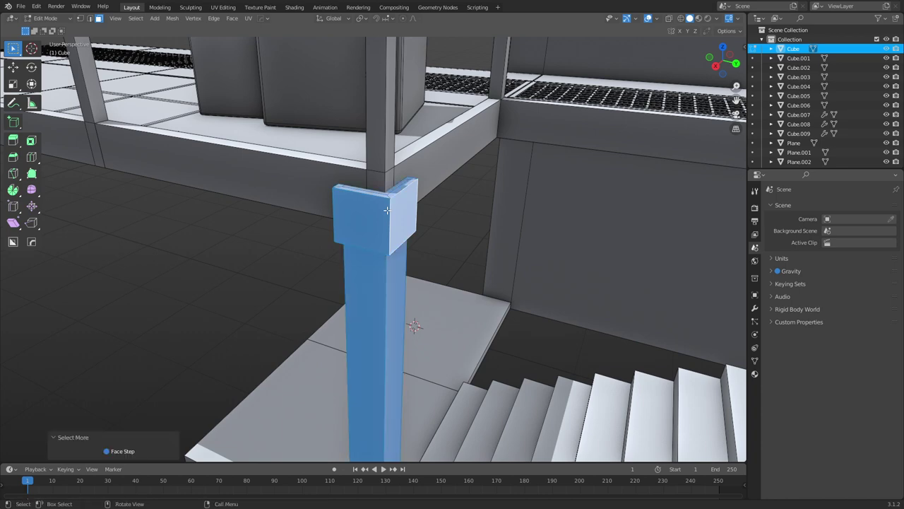
{"action": "key", "text": "alt+z"}
{"action": "middle_click_drag", "start_coordinate": [388, 221], "coordinate": [370, 298]}
{"action": "scroll", "coordinate": [370, 297], "scroll_direction": "down", "scroll_amount": 3}
{"action": "key", "text": "ctrl+z"}
{"action": "key", "text": "alt+z"}
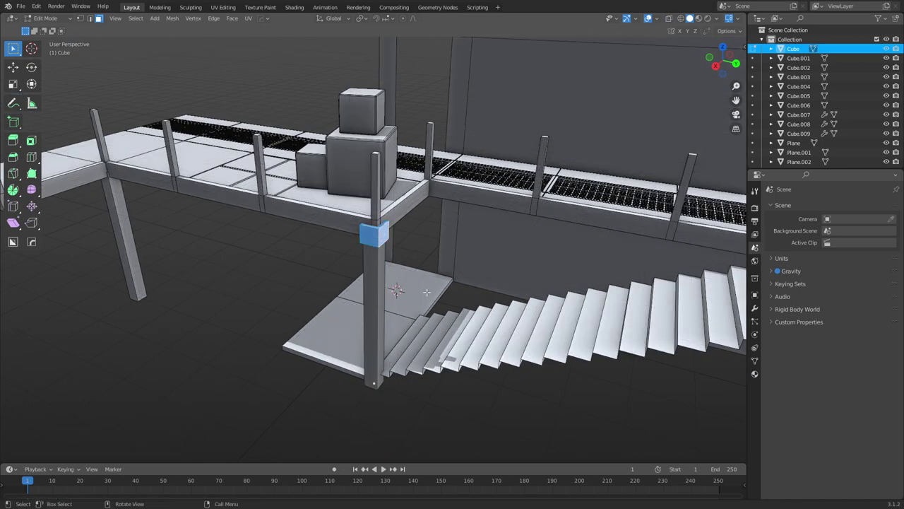
Separate the selected collar faces from the column into their own object and return to Object Mode.
{"action": "key", "text": "p"}
{"action": "left_click", "coordinate": [425, 297]}
{"action": "key", "text": "Tab"}
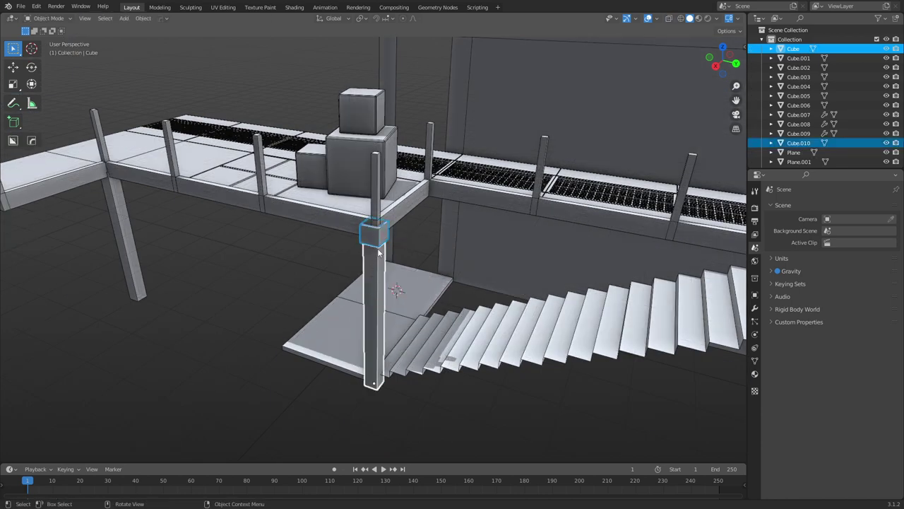
Set the separated cap's origin to its bottom edge loop, where it meets the column shaft.
{"action": "left_click", "coordinate": [377, 239]}
{"action": "scroll", "coordinate": [378, 241], "scroll_direction": "up", "scroll_amount": 8}
{"action": "middle_click_drag", "start_coordinate": [387, 261], "coordinate": [442, 198]}
{"action": "key", "text": "ctrl+Tab"}
{"action": "left_click", "coordinate": [423, 226]}
{"action": "key", "text": "2"}
{"action": "left_click", "coordinate": [426, 108], "text": "alt"}
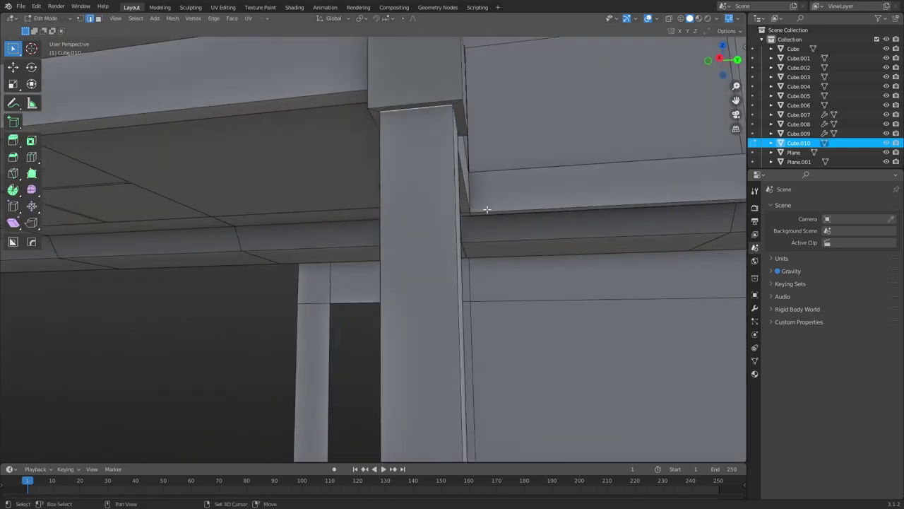
{"action": "key", "text": "shift+s"}
{"action": "left_click", "coordinate": [504, 279]}
{"action": "key", "text": "ctrl+Tab"}
{"action": "left_click", "coordinate": [454, 283]}
Inspect the column's shaft, base and origin point below the cap.
{"action": "left_click", "coordinate": [422, 225]}
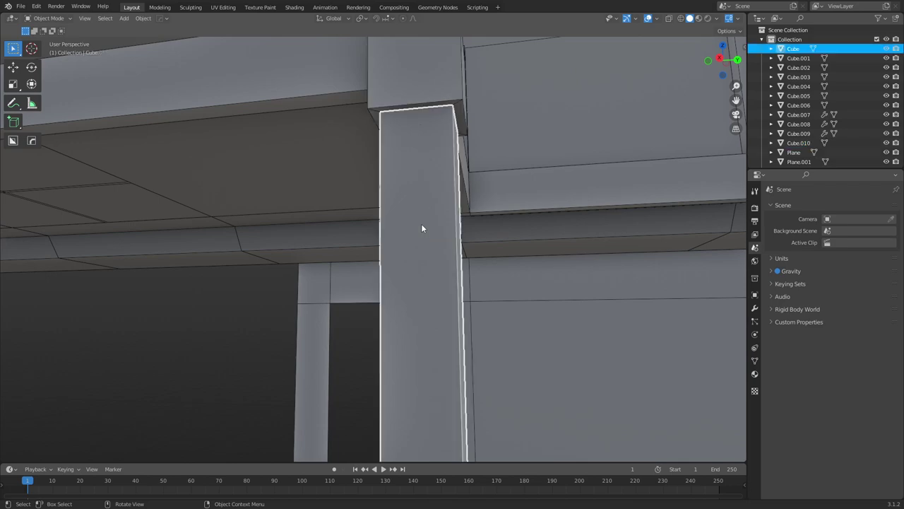
{"action": "key", "text": "ctrl+Tab"}
{"action": "left_click", "coordinate": [450, 228]}
{"action": "scroll", "coordinate": [450, 228], "scroll_direction": "down", "scroll_amount": 2}
{"action": "middle_click_drag", "start_coordinate": [400, 318], "coordinate": [398, 229], "text": "shift"}
{"action": "middle_click_drag", "start_coordinate": [468, 209], "coordinate": [468, 238]}
{"action": "key", "text": "ctrl+Tab"}
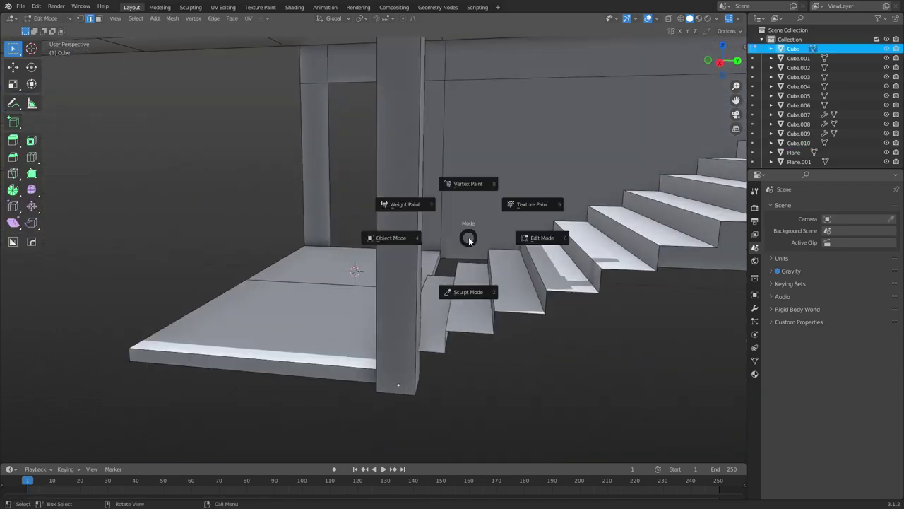
{"action": "left_click", "coordinate": [391, 238]}
{"action": "left_click", "coordinate": [340, 198]}
{"action": "scroll", "coordinate": [341, 197], "scroll_direction": "down", "scroll_amount": 4}
{"action": "left_click", "coordinate": [395, 177]}
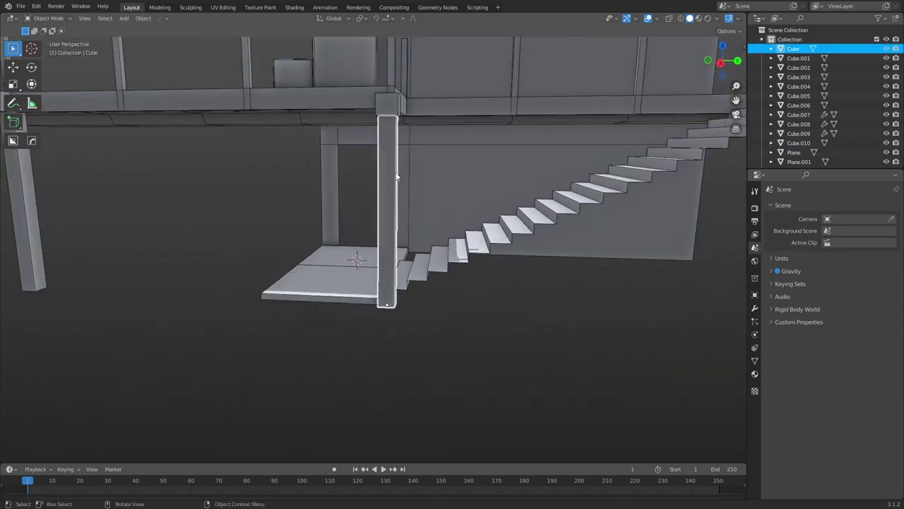
Add a horizontal loop cut around the cap and slide it up near the cap's top edge.
{"action": "middle_click_drag", "start_coordinate": [396, 177], "coordinate": [382, 194], "text": "shift"}
{"action": "left_click", "coordinate": [372, 129]}
{"action": "mouse_move", "coordinate": [378, 160]}
{"action": "middle_mouse_down"}
{"action": "mouse_move", "coordinate": [397, 188]}
{"action": "mouse_move", "coordinate": [382, 152]}
{"action": "middle_mouse_up"}
{"action": "scroll", "coordinate": [382, 152], "scroll_direction": "down", "scroll_amount": 1, "text": "alt"}
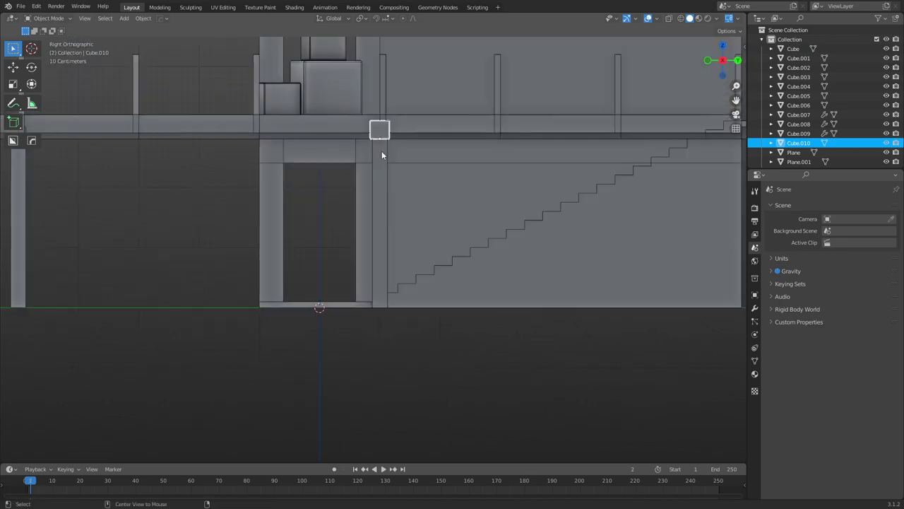
{"action": "key", "text": "Tab"}
{"action": "scroll", "coordinate": [354, 208], "scroll_direction": "up", "scroll_amount": 3}
{"action": "middle_click_drag", "start_coordinate": [353, 208], "coordinate": [375, 253]}
{"action": "key", "text": "ctrl+r"}
{"action": "left_click", "coordinate": [328, 210]}
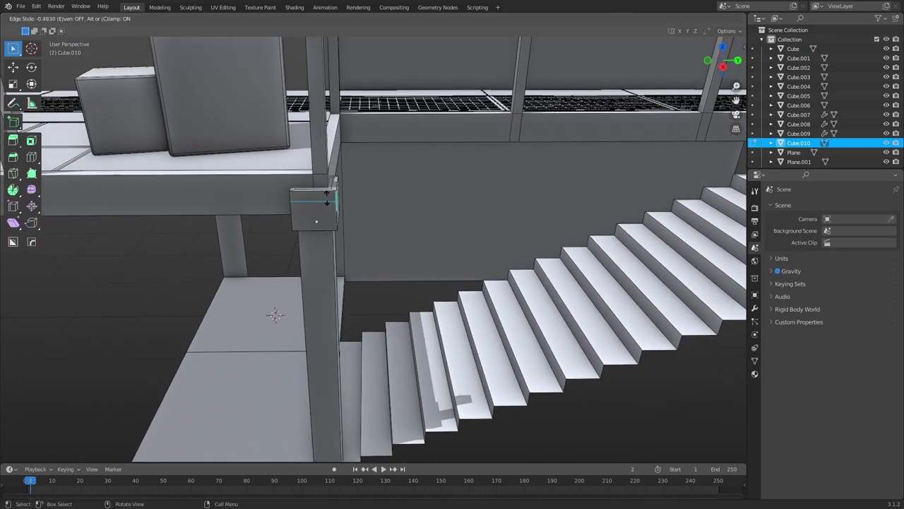
{"action": "left_click", "coordinate": [327, 199]}
Inset the cap's upper face band with zero thickness and about 0.043 m depth to form a protruding lip.
{"action": "key", "text": "3"}
{"action": "left_click", "coordinate": [335, 196], "text": "alt"}
{"action": "key", "text": "i"}
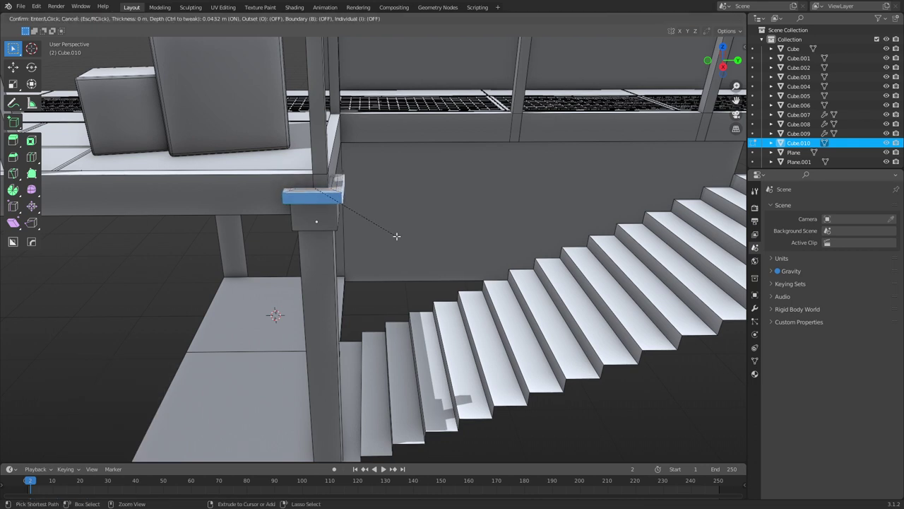
{"action": "left_click", "coordinate": [397, 236]}
{"action": "key", "text": "Tab"}
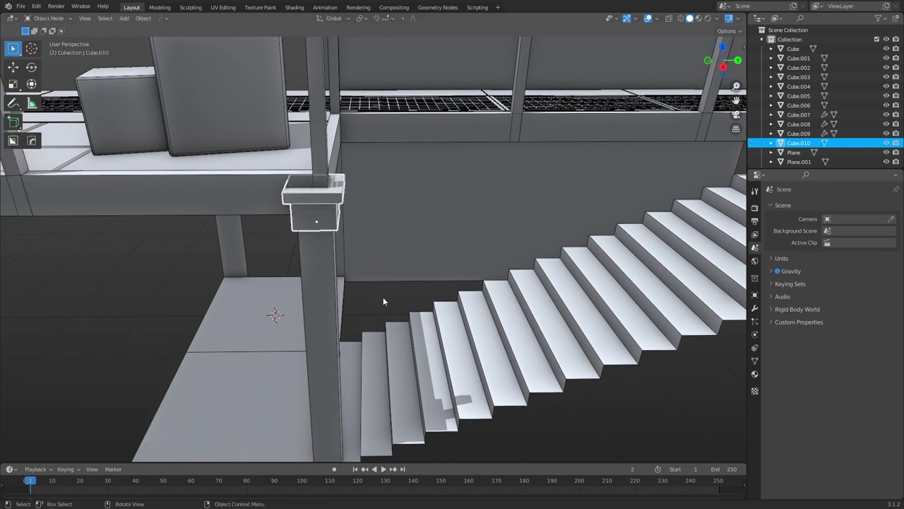
{"action": "left_click", "coordinate": [383, 297]}
Inspect the cap and the column as separate objects in the right view.
{"action": "left_click", "coordinate": [303, 206]}
{"action": "key", "text": "g"}
{"action": "right_click", "coordinate": [368, 179]}
{"action": "middle_click_drag", "start_coordinate": [384, 267], "coordinate": [384, 243], "text": "alt"}
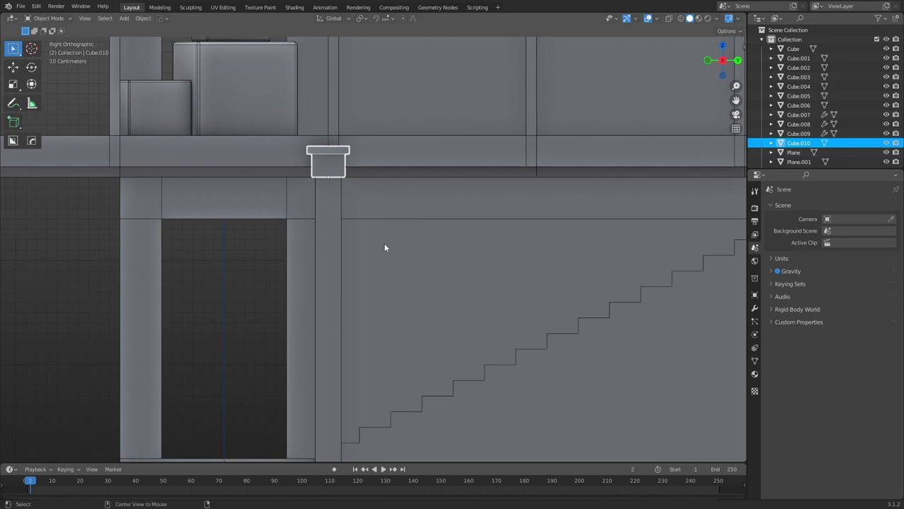
{"action": "left_click", "coordinate": [324, 224]}
{"action": "scroll", "coordinate": [324, 224], "scroll_direction": "down", "scroll_amount": 3}
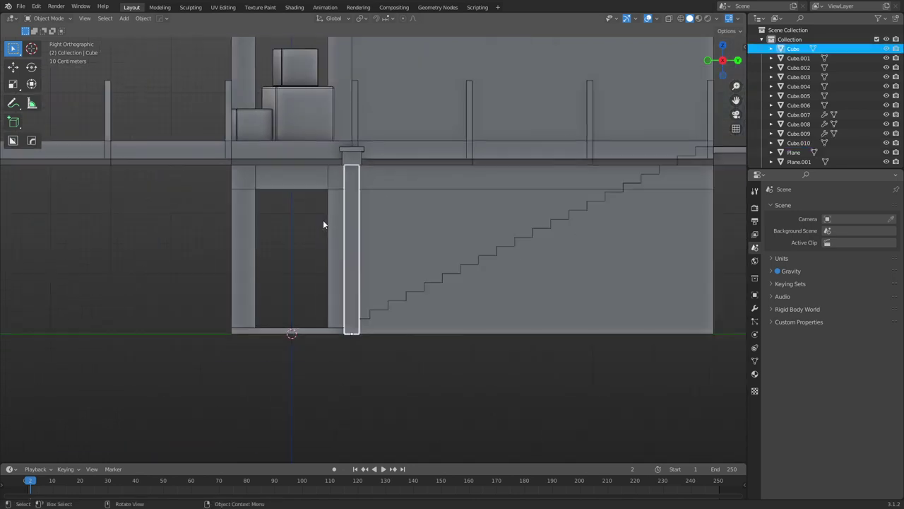
{"action": "left_click", "coordinate": [365, 371]}
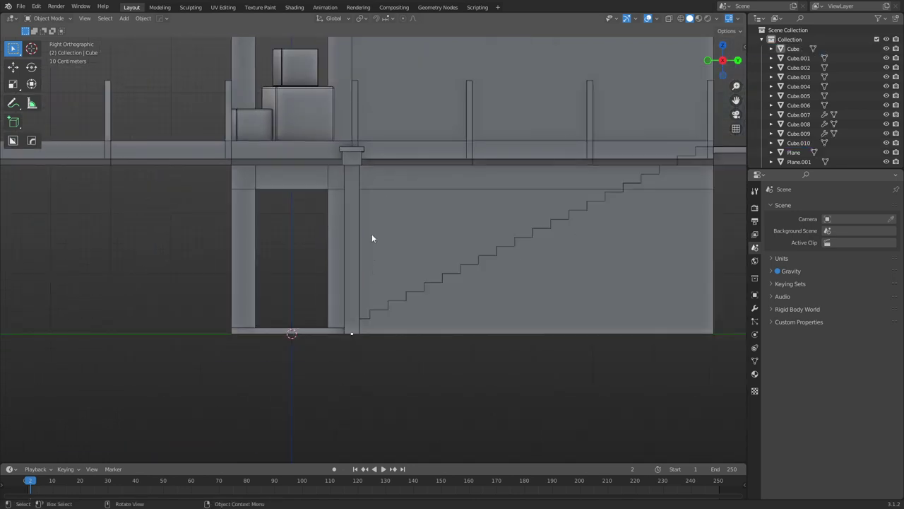
{"action": "left_click", "coordinate": [360, 159]}
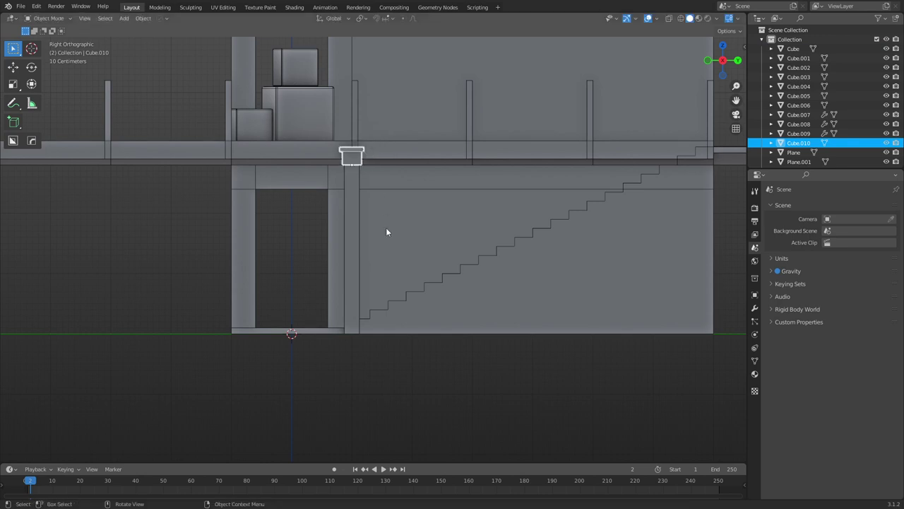
{"action": "left_click", "coordinate": [220, 384]}
{"action": "scroll", "coordinate": [390, 224], "scroll_direction": "up", "scroll_amount": 1}
{"action": "scroll", "coordinate": [389, 224], "scroll_direction": "up", "scroll_amount": 1}
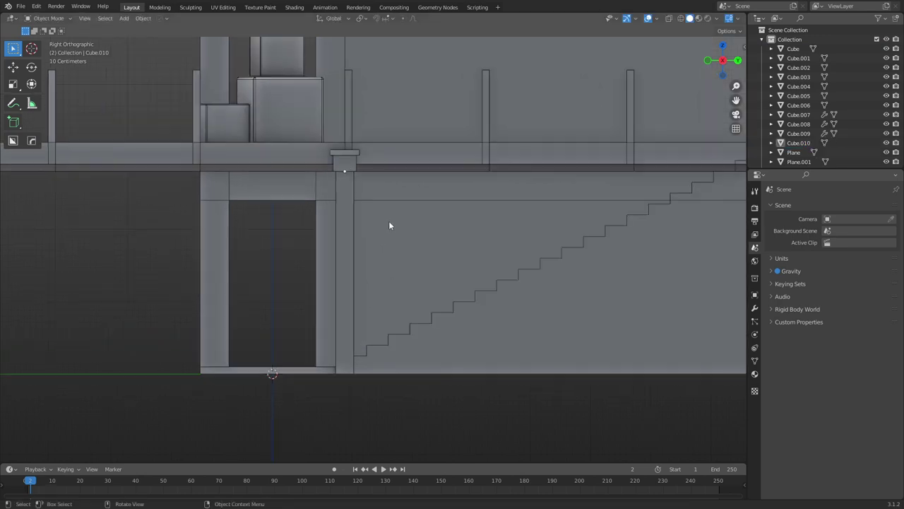
Duplicate the column 3.1 m upward along Z so the copy stands on the cap.
{"action": "left_click", "coordinate": [347, 191], "text": "shift"}
{"action": "middle_click_drag", "start_coordinate": [363, 238], "coordinate": [367, 313], "text": "shift"}
{"action": "key", "text": "shift+d"}
{"action": "key", "text": "z"}
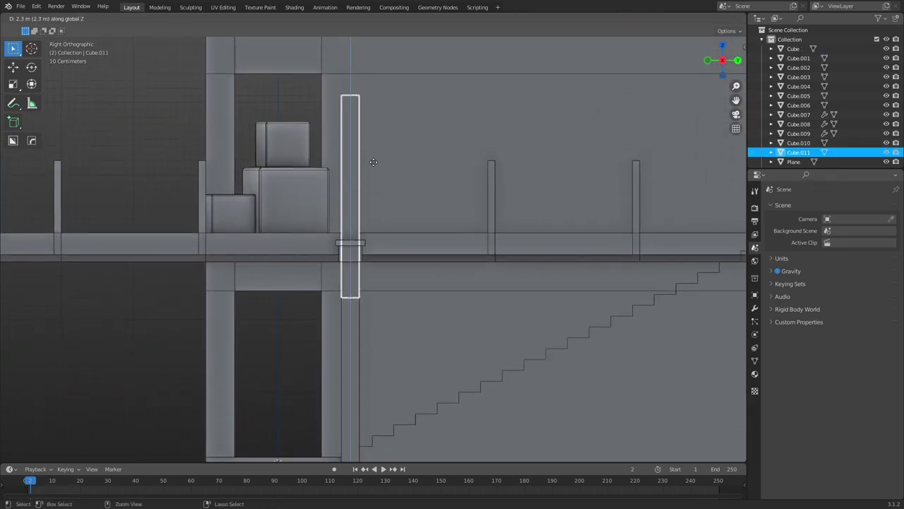
{"action": "left_click", "coordinate": [373, 105]}
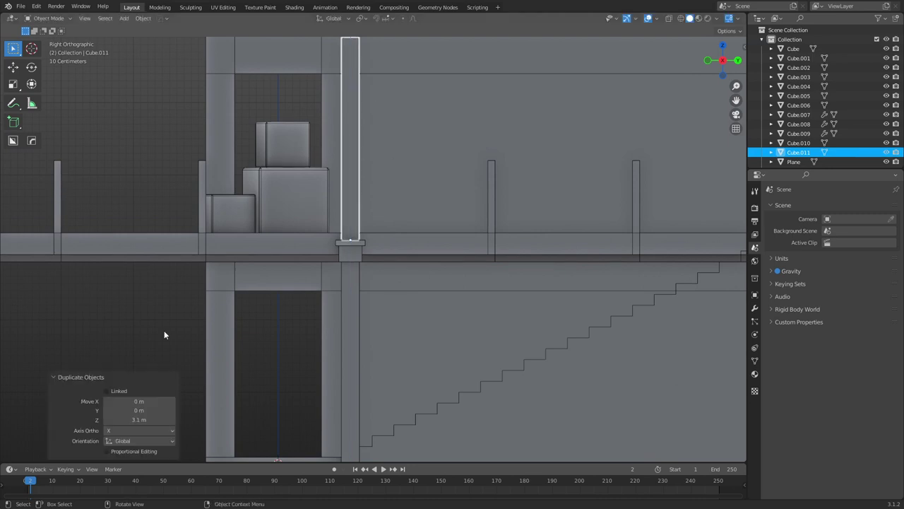
{"action": "left_click", "coordinate": [101, 331]}
{"action": "middle_click_drag", "start_coordinate": [333, 252], "coordinate": [339, 309], "text": "shift"}
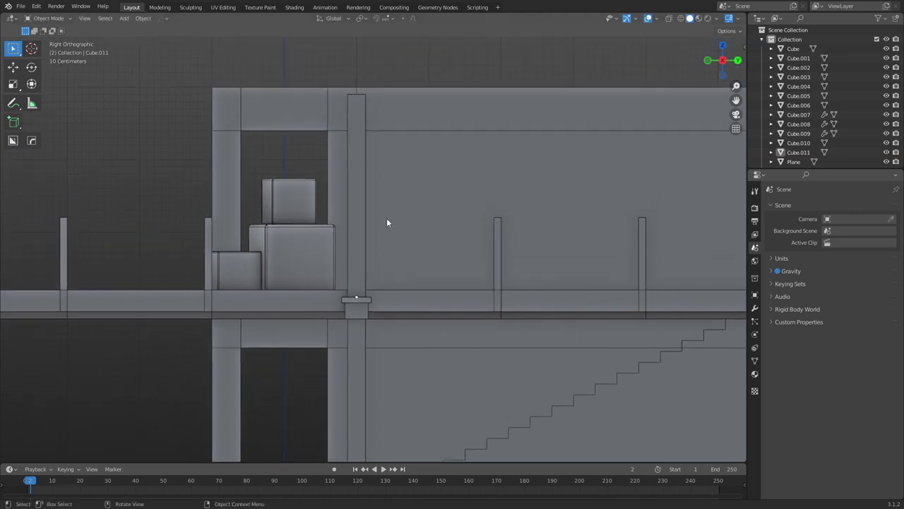
{"action": "left_click", "coordinate": [365, 261]}
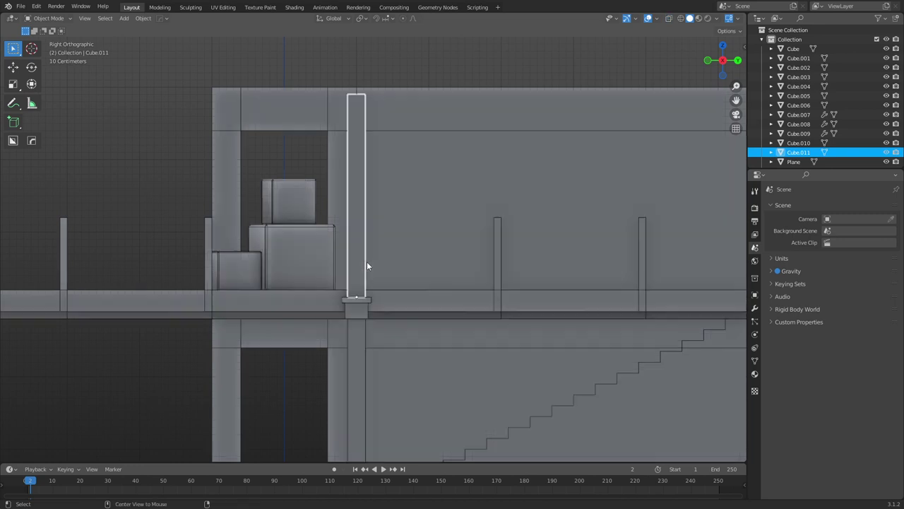
Raise the lower column's top vertices 0.1 m along Z into the cap, using X-ray in the right view.
{"action": "scroll", "coordinate": [382, 289], "scroll_direction": "down", "scroll_amount": 3, "text": "shift"}
{"action": "middle_click_drag", "start_coordinate": [384, 293], "coordinate": [383, 251], "text": "shift"}
{"action": "left_click", "coordinate": [354, 278]}
{"action": "key", "text": "ctrl+Tab"}
{"action": "left_click", "coordinate": [379, 279]}
{"action": "key", "text": "1"}
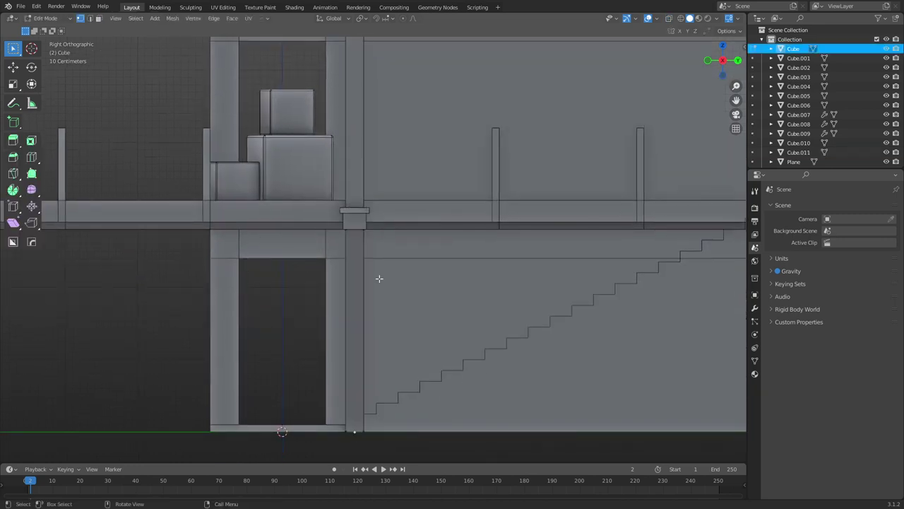
{"action": "key", "text": "alt+z"}
{"action": "left_click_drag", "start_coordinate": [304, 264], "coordinate": [377, 222]}
{"action": "key", "text": "g"}
{"action": "key", "text": "z"}
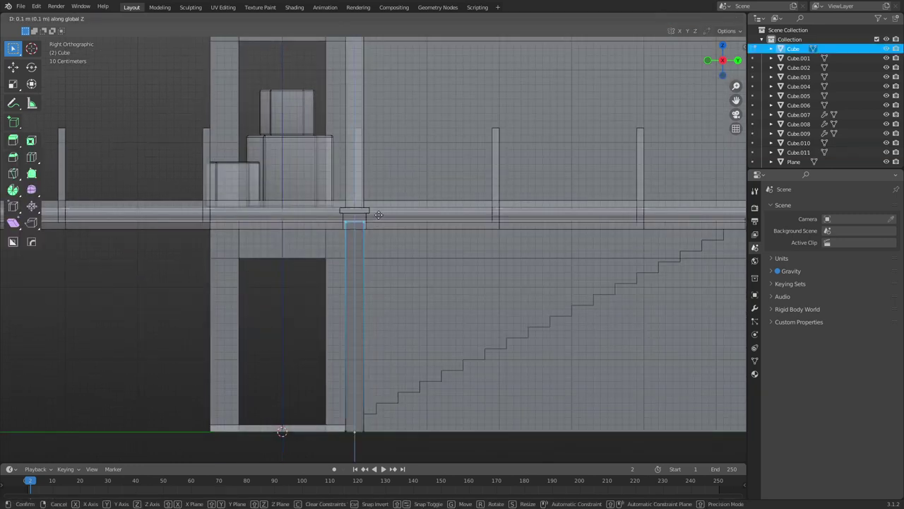
{"action": "left_click", "coordinate": [379, 214]}
{"action": "key", "text": "Tab"}
Delete the duplicated column above the cap.
{"action": "left_click", "coordinate": [349, 223]}
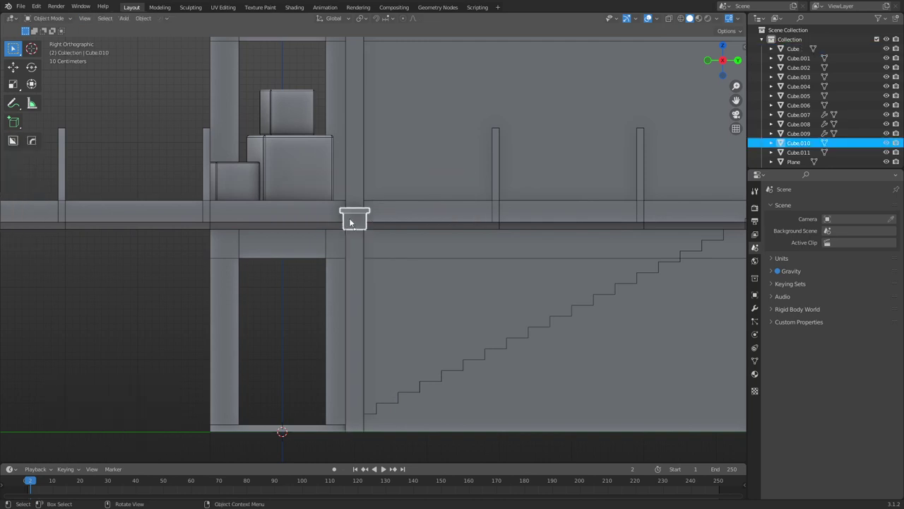
{"action": "left_click", "coordinate": [361, 166]}
{"action": "middle_click_drag", "start_coordinate": [361, 165], "coordinate": [370, 278], "text": "shift"}
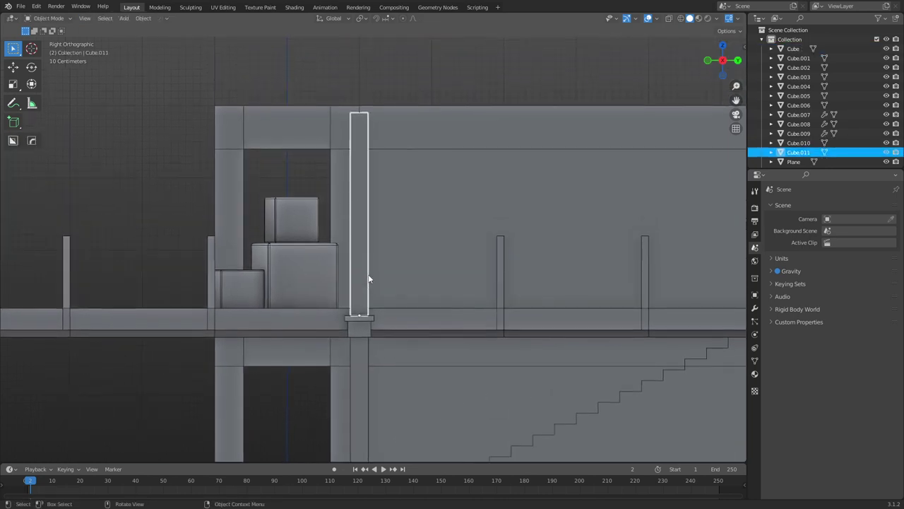
{"action": "key", "text": "x"}
{"action": "left_click", "coordinate": [369, 278]}
Duplicate the lengthened lower column 3.1 m upward along Z onto the cap.
{"action": "left_click", "coordinate": [365, 362]}
{"action": "key", "text": "shift+d"}
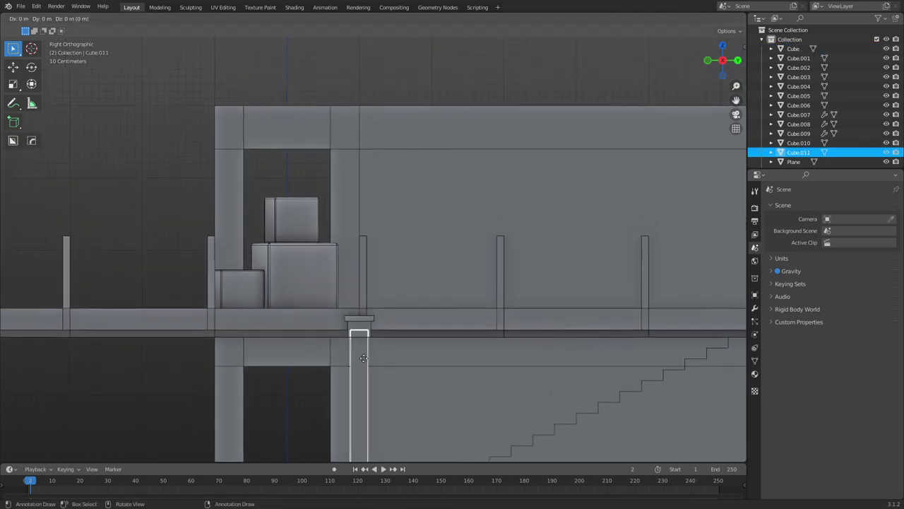
{"action": "key", "text": "z"}
{"action": "left_click", "coordinate": [368, 133]}
{"action": "key", "text": "ctrl+Tab"}
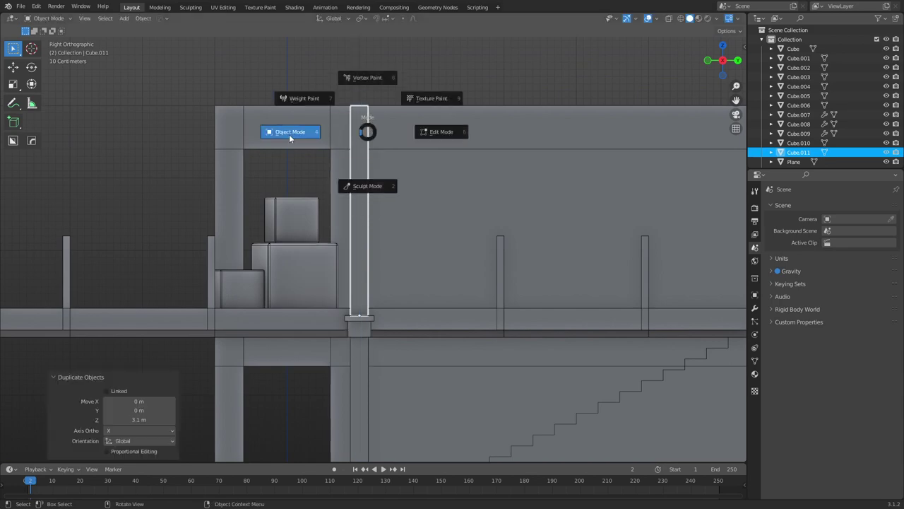
{"action": "left_click", "coordinate": [289, 134]}
{"action": "left_click", "coordinate": [359, 54]}
{"action": "left_click", "coordinate": [368, 331]}
{"action": "middle_click_drag", "start_coordinate": [367, 330], "coordinate": [304, 346]}
{"action": "left_click", "coordinate": [228, 353]}
{"action": "scroll", "coordinate": [295, 354], "scroll_direction": "down", "scroll_amount": 3}
{"action": "left_click", "coordinate": [358, 281]}
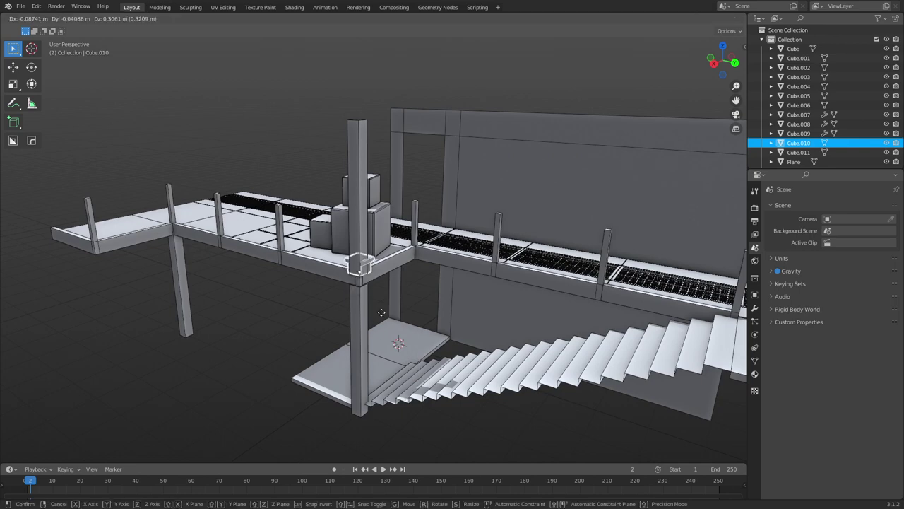
{"action": "key", "text": "ctrl+Tab"}
{"action": "left_click", "coordinate": [277, 333]}
{"action": "left_click", "coordinate": [382, 287]}
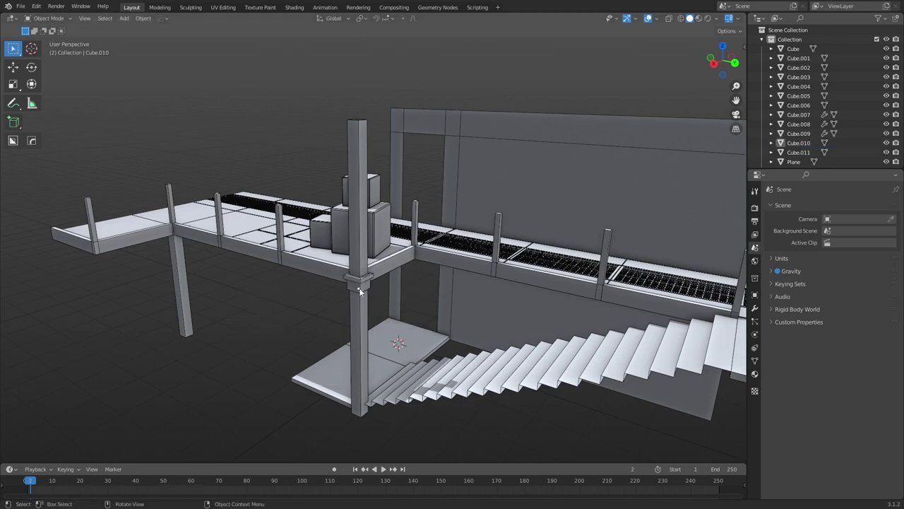
Duplicate the column cap in place and mirror the copy along the global Z axis.
{"action": "left_click", "coordinate": [359, 291]}
{"action": "middle_click_drag", "start_coordinate": [396, 325], "coordinate": [400, 259], "text": "shift"}
{"action": "scroll", "coordinate": [396, 238], "scroll_direction": "up", "scroll_amount": 1}
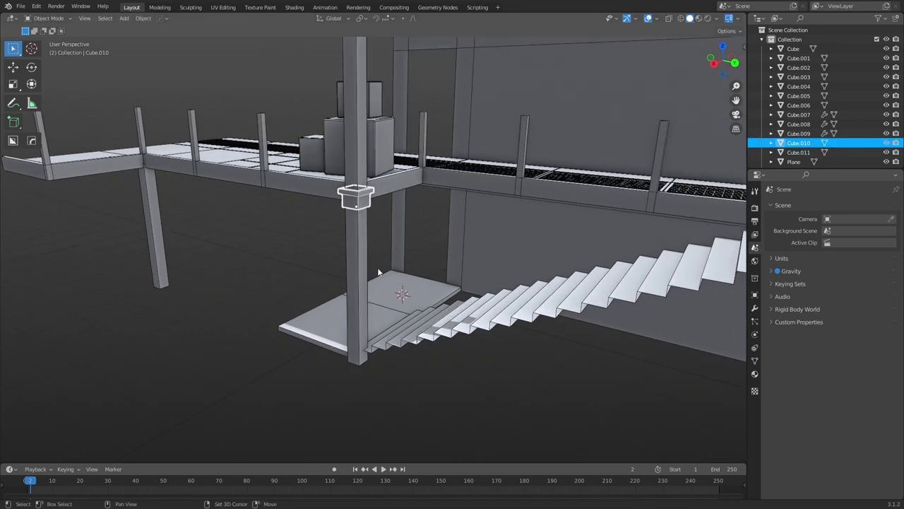
{"action": "key", "text": "shift+d"}
{"action": "key", "text": "Escape"}
{"action": "key", "text": "ctrl+m"}
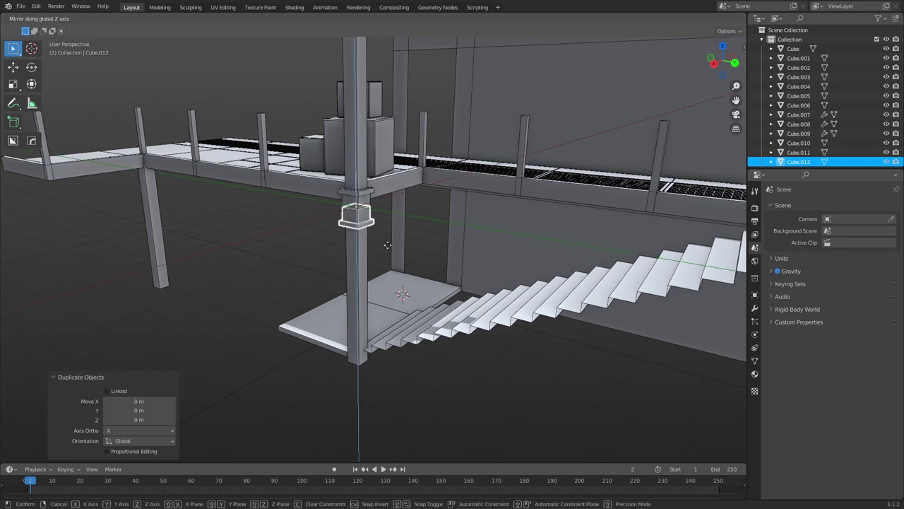
{"action": "key", "text": "z"}
Move the mirrored cap copy 2.5 m down along Z to form the lower column's base.
{"action": "key", "text": "g"}
{"action": "key", "text": "z"}
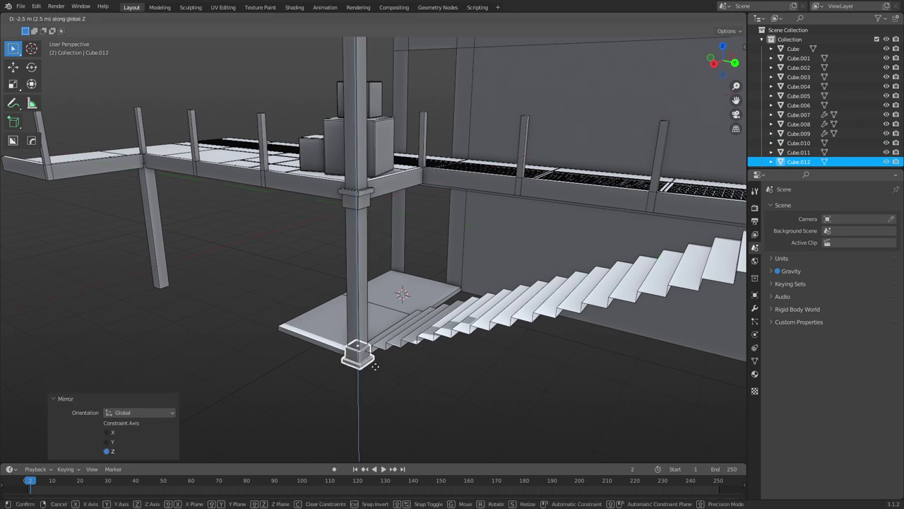
{"action": "left_click", "coordinate": [375, 346]}
{"action": "key", "text": "ctrl+Tab"}
{"action": "left_click", "coordinate": [279, 356]}
{"action": "left_click", "coordinate": [344, 375]}
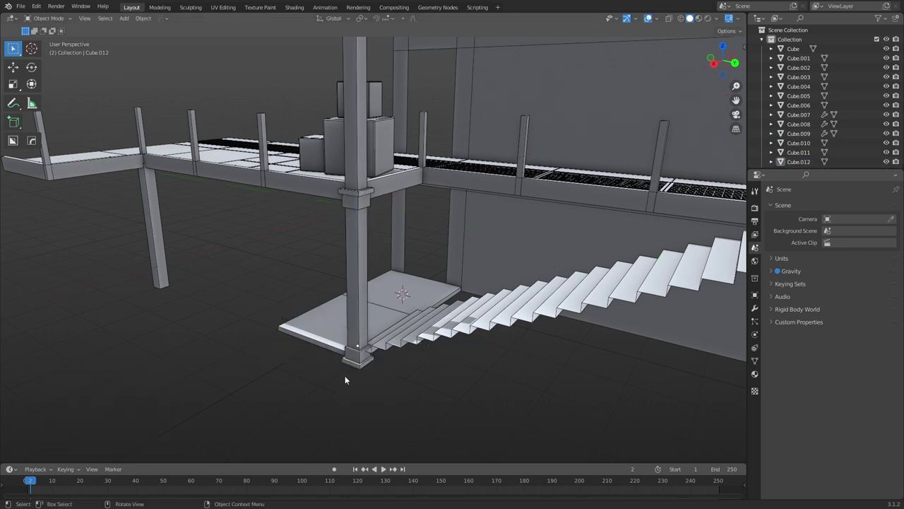
{"action": "middle_click_drag", "start_coordinate": [345, 375], "coordinate": [348, 400], "text": "alt"}
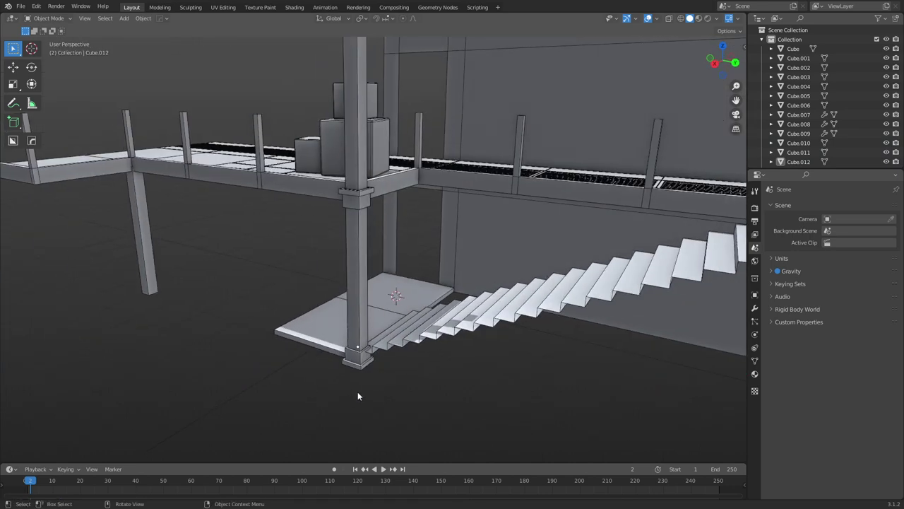
Raise the lower column's base piece 0.1 m along the global Z axis.
{"action": "left_click", "coordinate": [358, 359]}
{"action": "key", "text": "g"}
{"action": "key", "text": "z"}
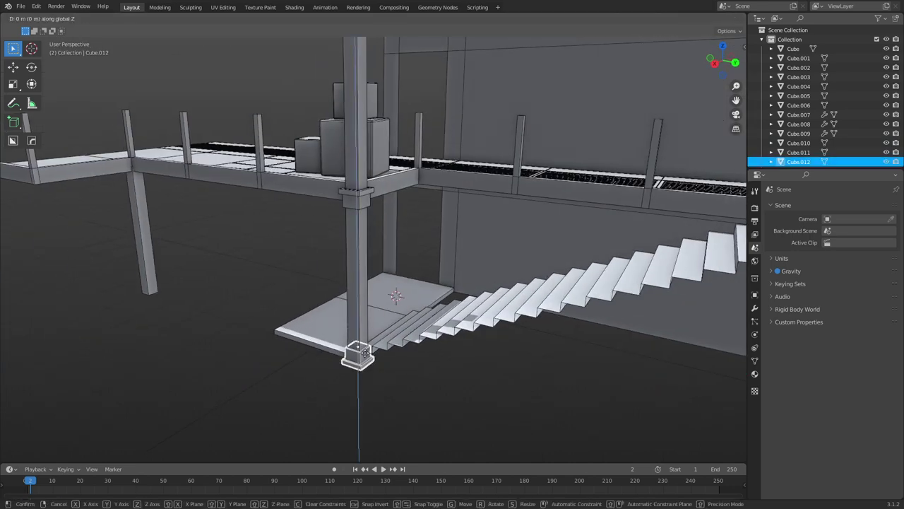
{"action": "left_click", "coordinate": [367, 341]}
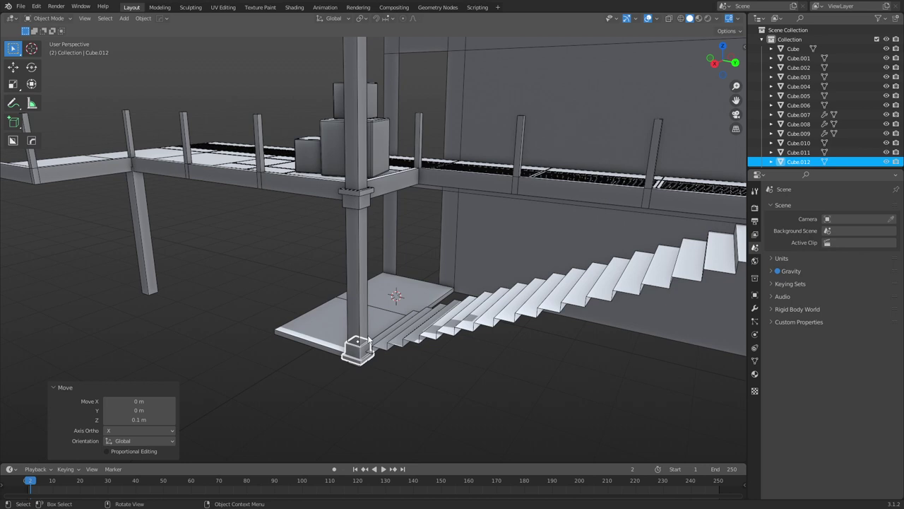
{"action": "key", "text": "ctrl+Tab"}
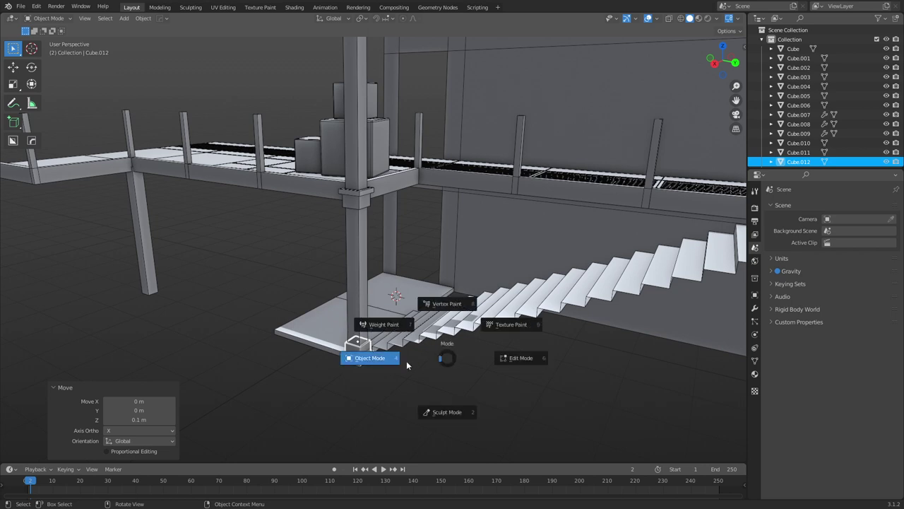
{"action": "left_click", "coordinate": [407, 361]}
{"action": "left_click", "coordinate": [414, 392]}
{"action": "left_click", "coordinate": [358, 351]}
{"action": "left_click", "coordinate": [357, 244], "text": "shift"}
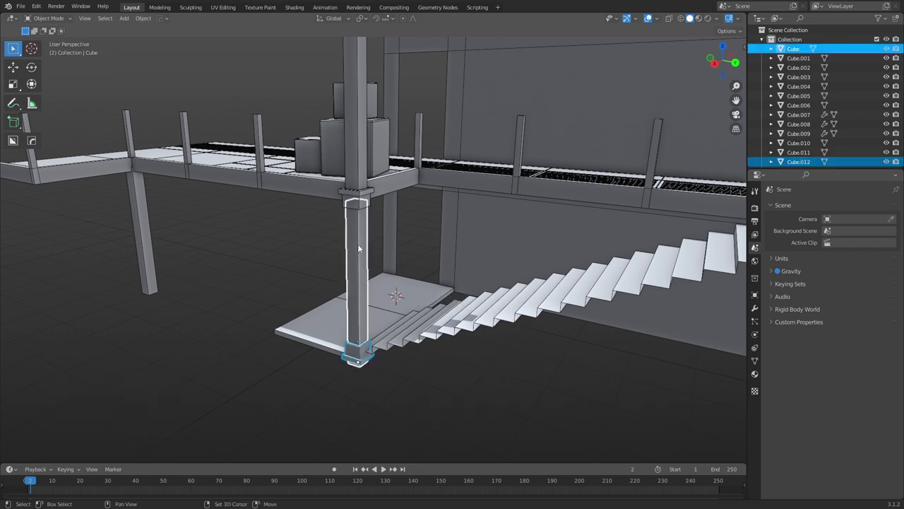
{"action": "left_click", "coordinate": [356, 203], "text": "shift"}
{"action": "key", "text": "g"}
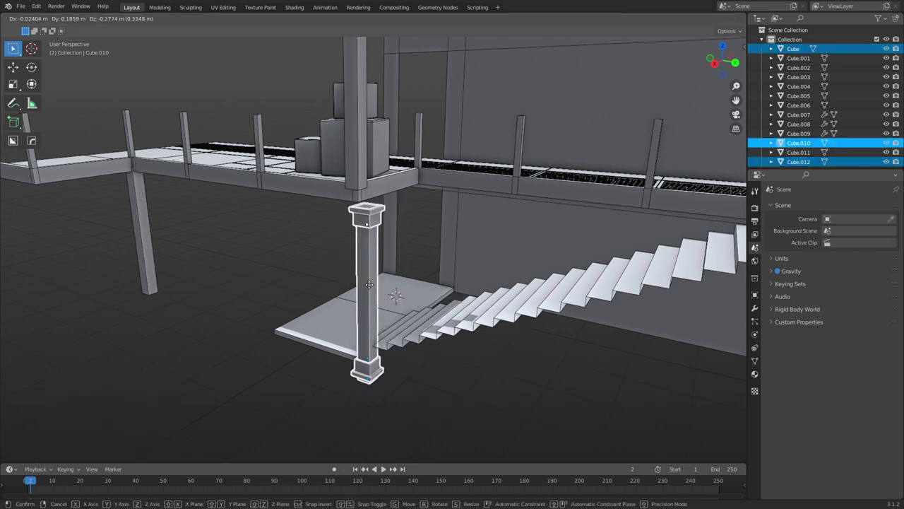
{"action": "key", "text": "Escape"}
Deselect the column pieces and examine how the assembled column fits the landing, the stairs and the walkway.
{"action": "middle_click_drag", "start_coordinate": [373, 404], "coordinate": [431, 361]}
{"action": "scroll", "coordinate": [431, 361], "scroll_direction": "up", "scroll_amount": 2}
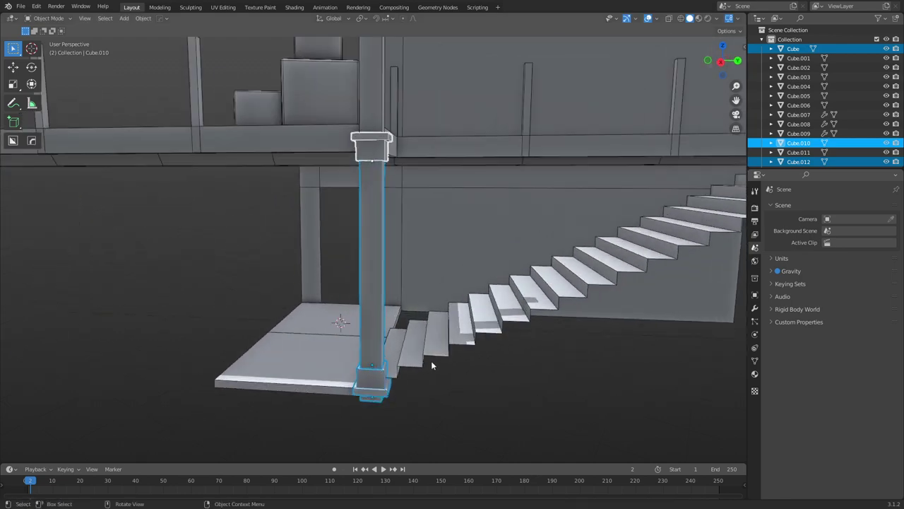
{"action": "key", "text": "ctrl+Tab"}
{"action": "left_click", "coordinate": [379, 403]}
{"action": "left_click", "coordinate": [472, 374]}
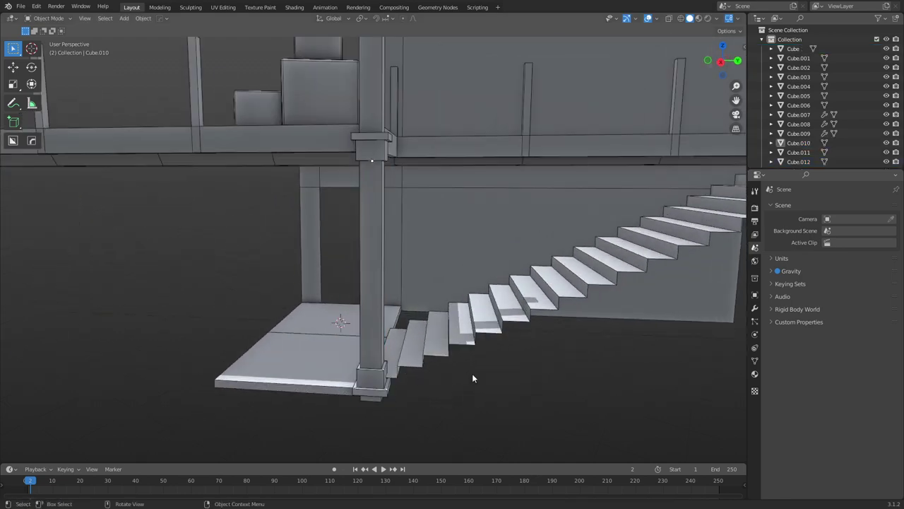
{"action": "middle_click_drag", "start_coordinate": [472, 374], "coordinate": [484, 380]}
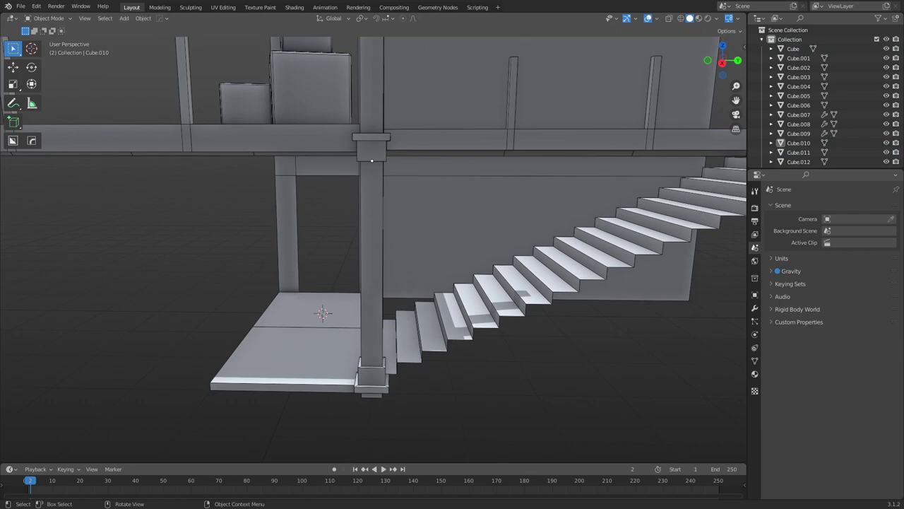
{"action": "scroll", "coordinate": [189, 208], "scroll_direction": "down", "scroll_amount": 3}
{"action": "middle_click_drag", "start_coordinate": [189, 208], "coordinate": [470, 351]}
{"action": "scroll", "coordinate": [450, 265], "scroll_direction": "down", "scroll_amount": 1}
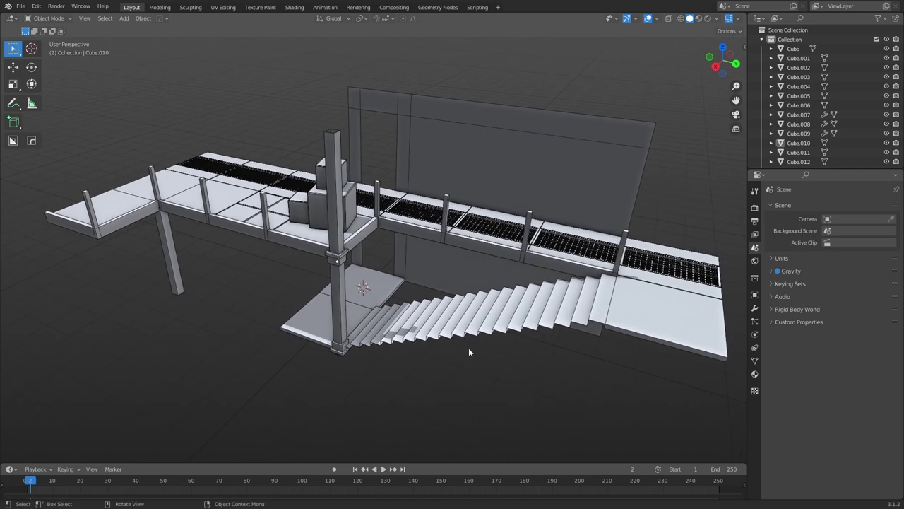